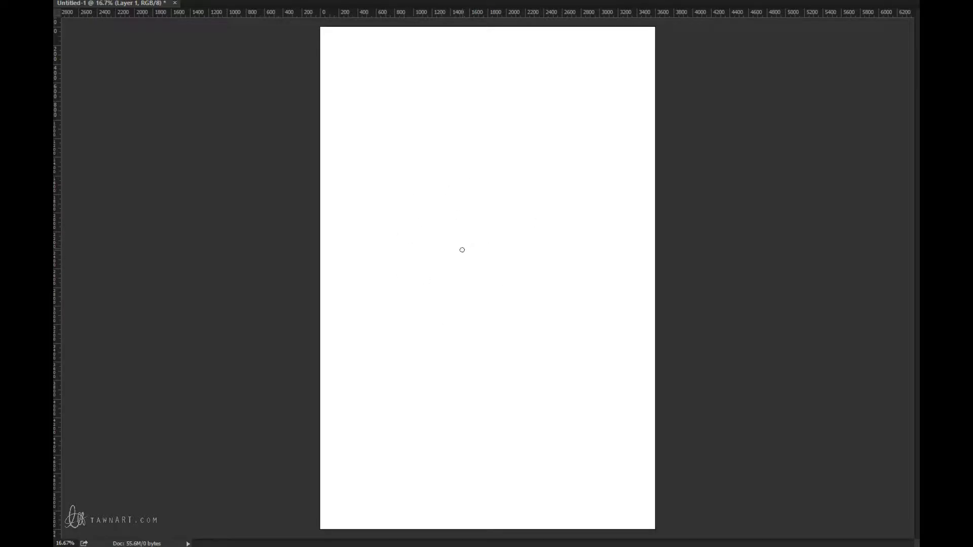
Tilt the canvas view about 20° and sketch a loose light teal head circle.
key("r")
mouse_move(432, 276)
left_mouse_down()
mouse_move(456, 304)
mouse_move(430, 300)
mouse_move(417, 284)
left_mouse_up()
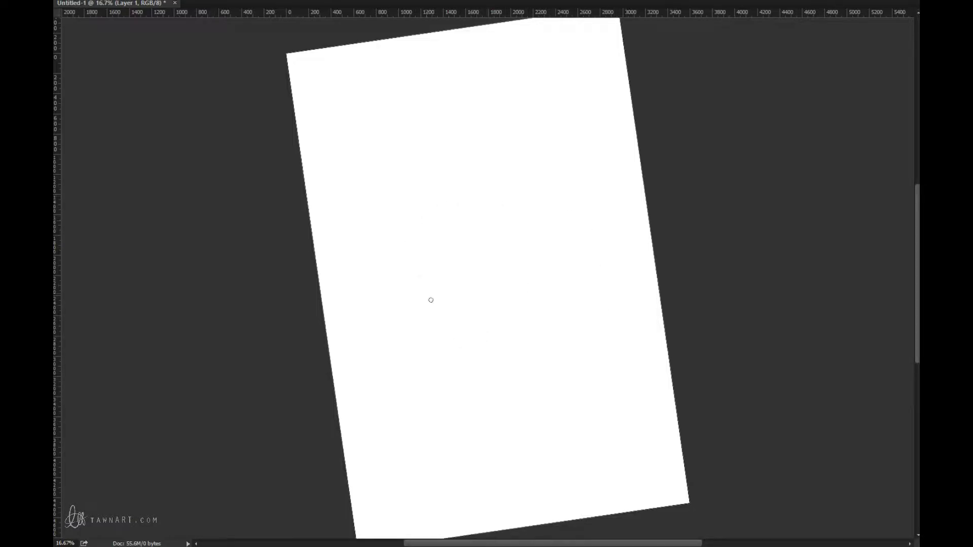
mouse_move(538, 268)
left_mouse_down()
mouse_move(469, 178)
mouse_move(426, 276)
mouse_move(535, 284)
left_mouse_up()
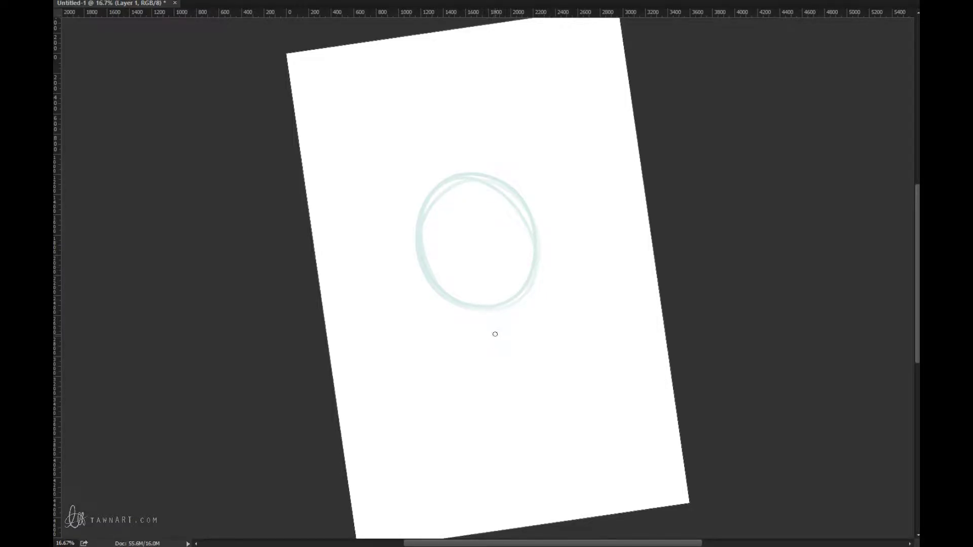
Draw a short jaw stroke at the circle's lower left and duplicate it onto a new layer.
mouse_move(505, 330)
left_mouse_down()
mouse_move(455, 318)
mouse_move(467, 326)
mouse_move(419, 260)
mouse_move(458, 318)
mouse_move(484, 336)
mouse_move(505, 320)
mouse_move(466, 300)
mouse_move(504, 327)
mouse_move(486, 344)
mouse_move(508, 328)
left_mouse_up()
key("l")
mouse_move(450, 263)
left_mouse_down()
mouse_move(548, 390)
mouse_move(475, 261)
left_mouse_up()
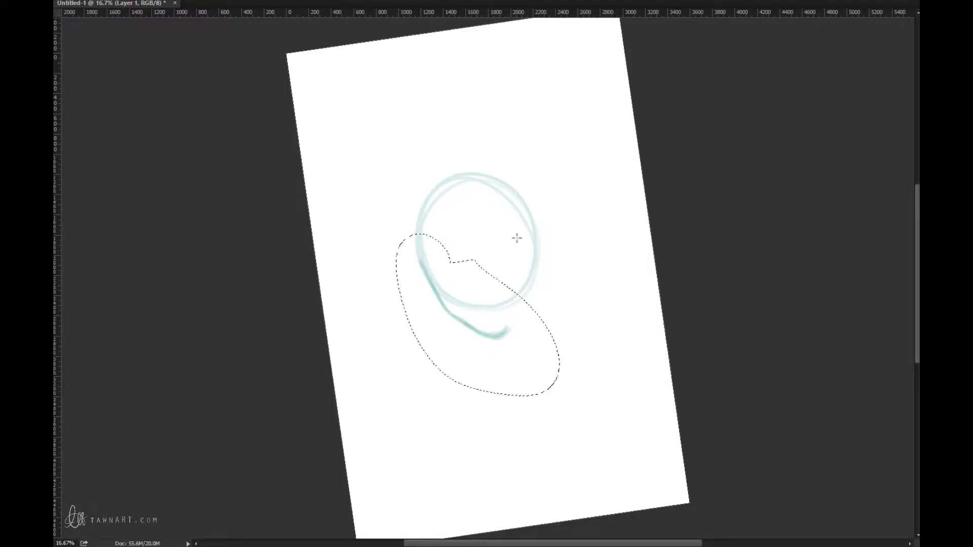
key("ctrl+c")
key("ctrl+v")
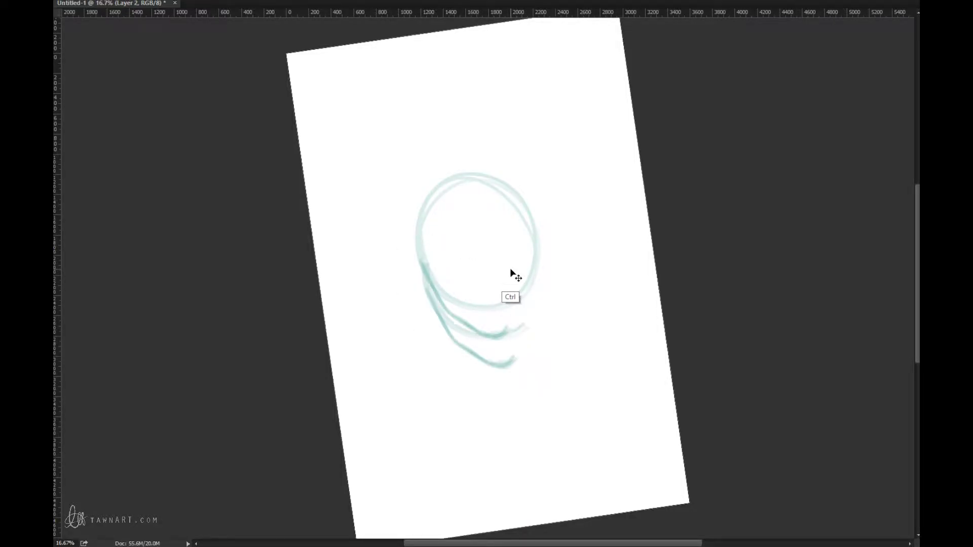
key("ctrl+t")
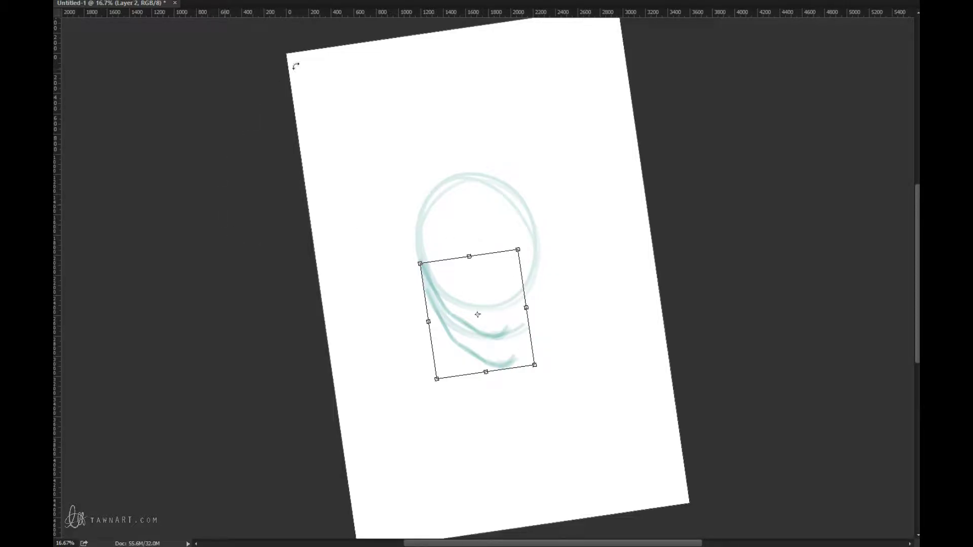
key("Escape")
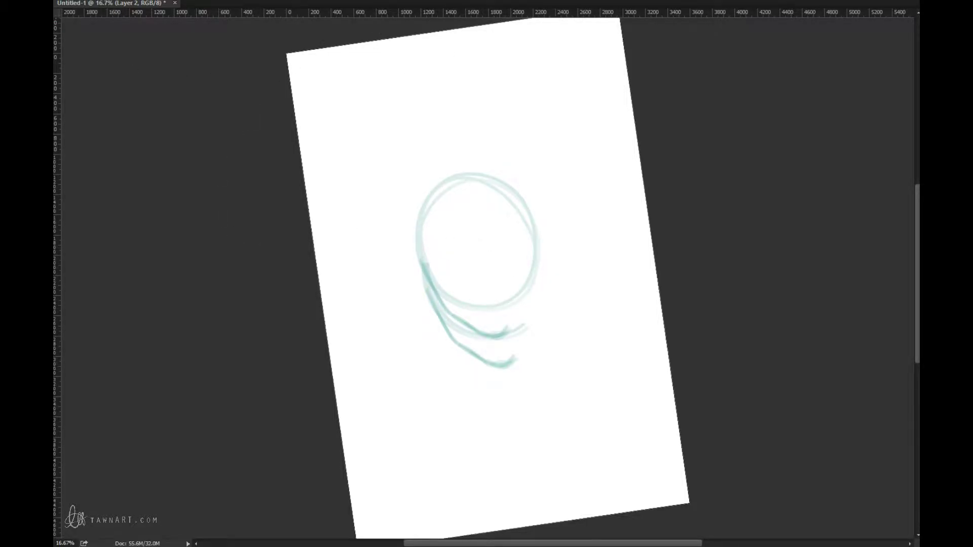
Flip the jaw copy horizontally and place it, rotated about 15°, at the circle's lower edge.
left_click(81, 1)
mouse_move(124, 199)
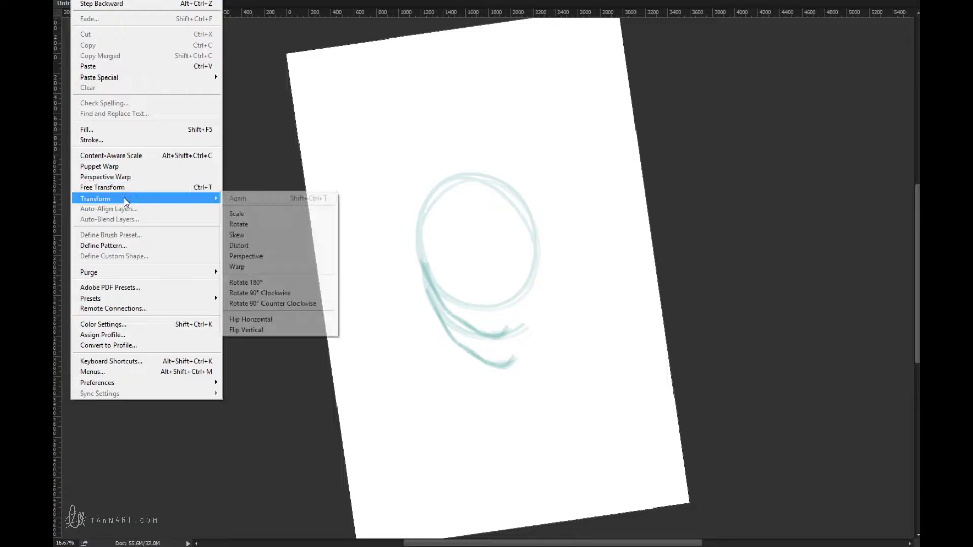
left_click(284, 321)
key("ctrl")
key("ctrl+t")
mouse_move(507, 341)
left_mouse_down()
mouse_move(552, 302)
mouse_move(537, 308)
left_mouse_up()
left_click_drag(596, 266, 586, 243)
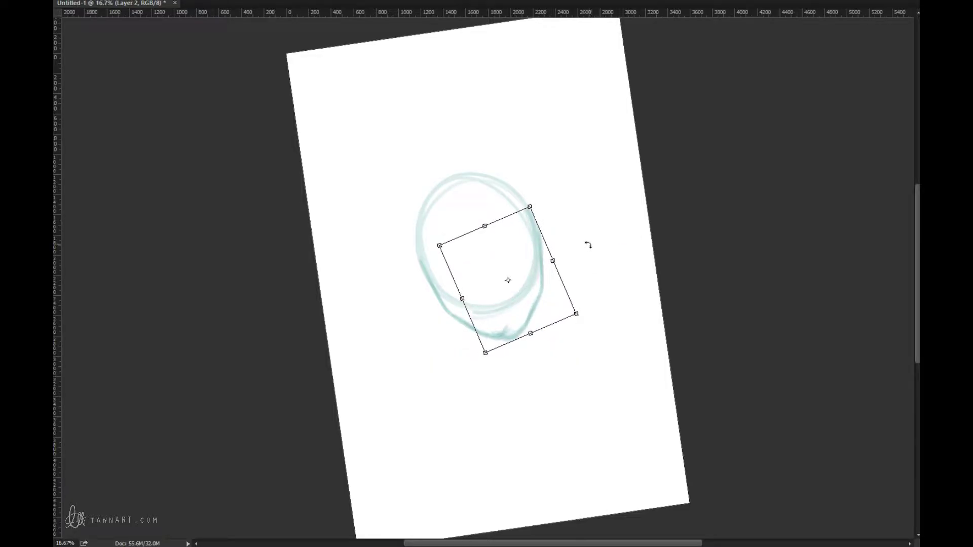
left_click_drag(534, 304, 526, 306)
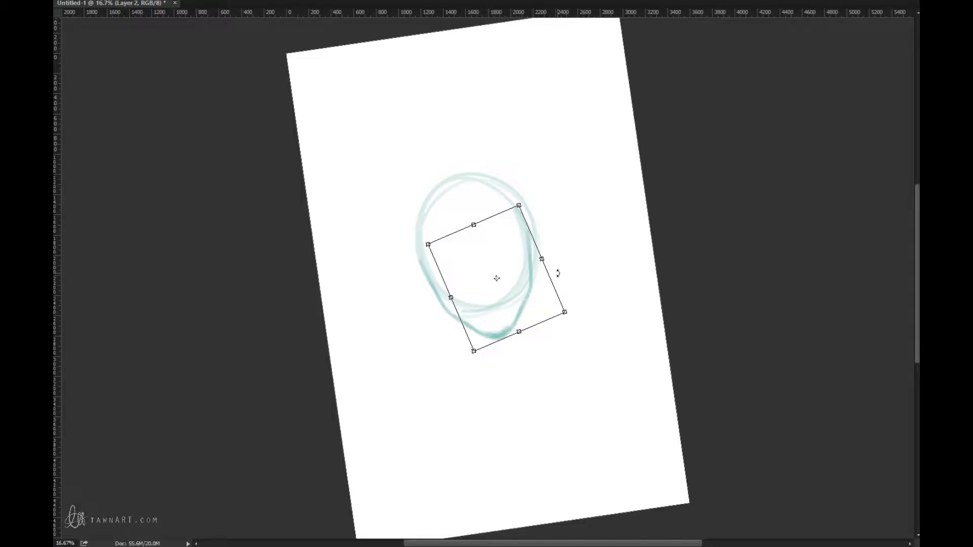
key("Return")
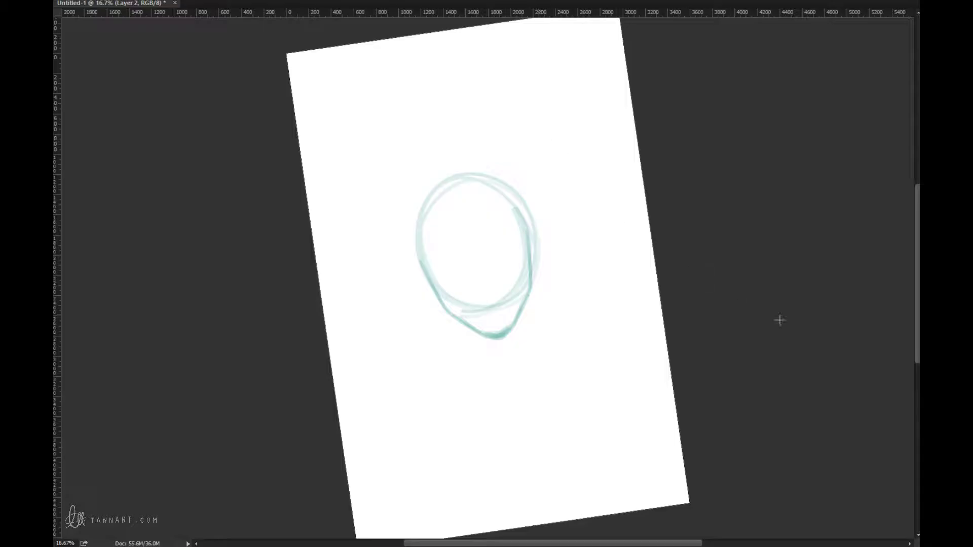
Narrow the right side of the head circle on Layer 1, then bring up Save As.
left_click(938, 430)
mouse_move(542, 161)
left_mouse_down()
mouse_move(512, 145)
mouse_move(554, 330)
mouse_move(532, 141)
left_mouse_up()
key("ctrl+t")
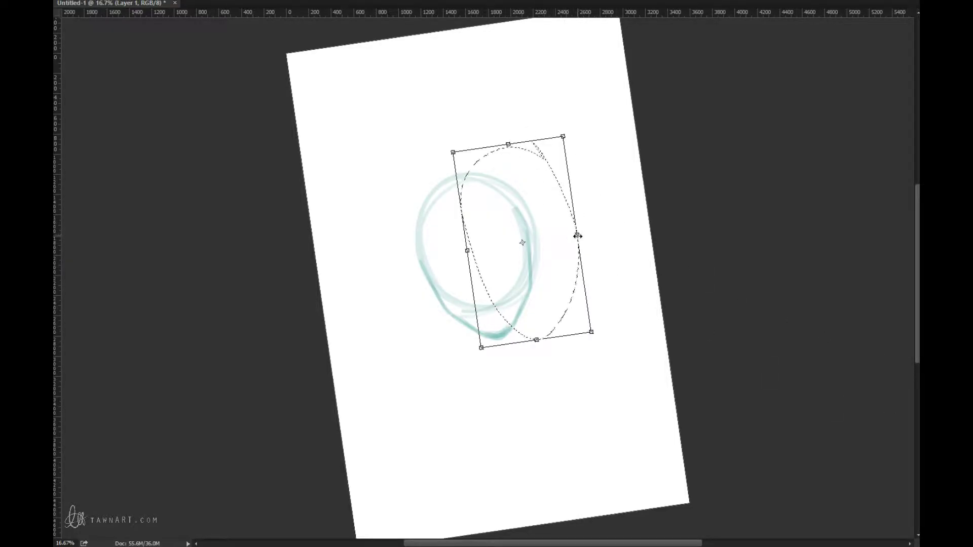
left_click_drag(579, 235, 566, 237)
key("Return")
key("ctrl+d")
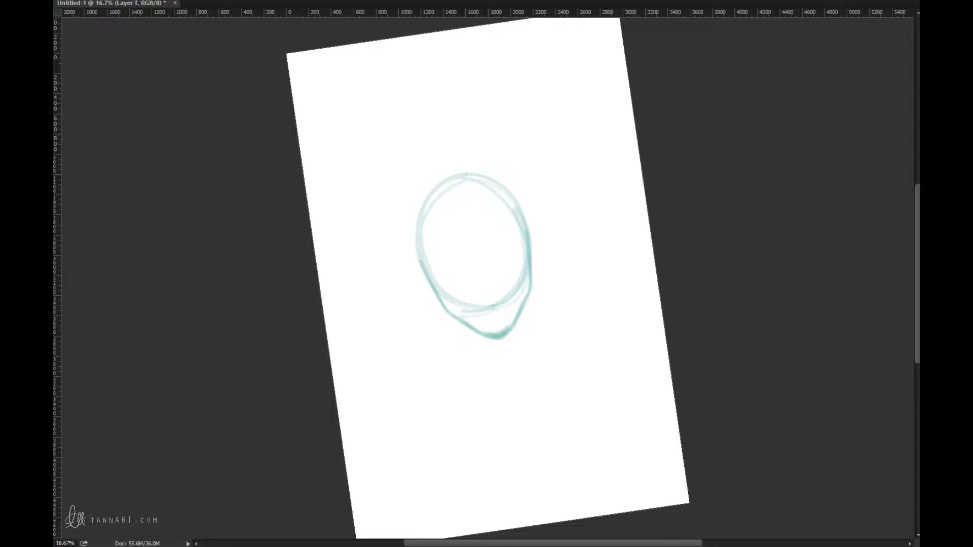
key("ctrl+s")
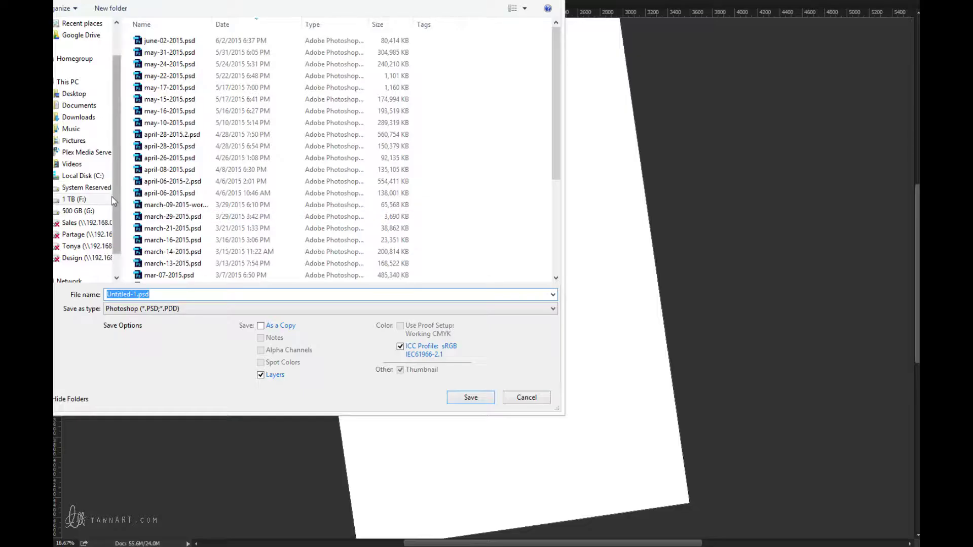
Replace Untitled-1 with june-07-2015 as the file name and save the PSD.
left_click(136, 293)
left_click_drag(137, 294, 100, 296)
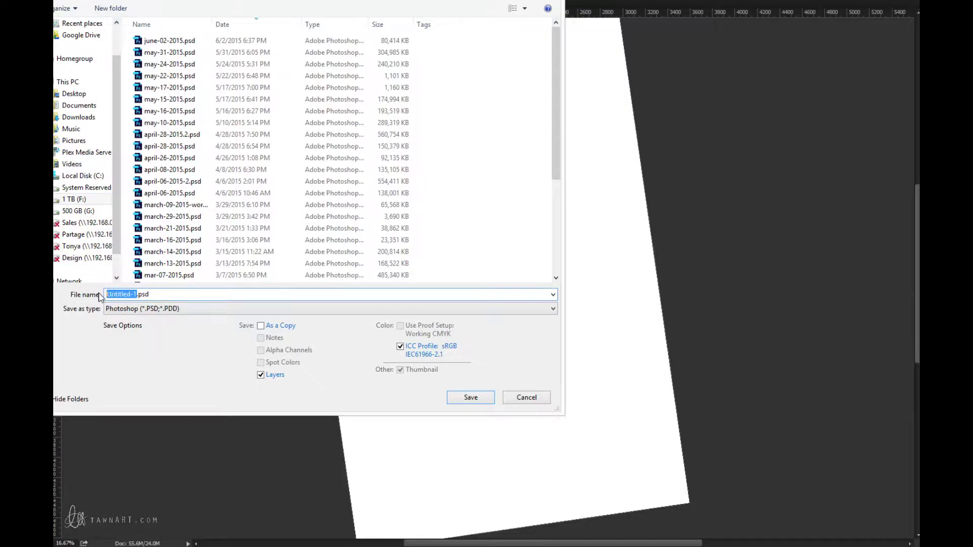
type("june-07-2015")
key("Return")
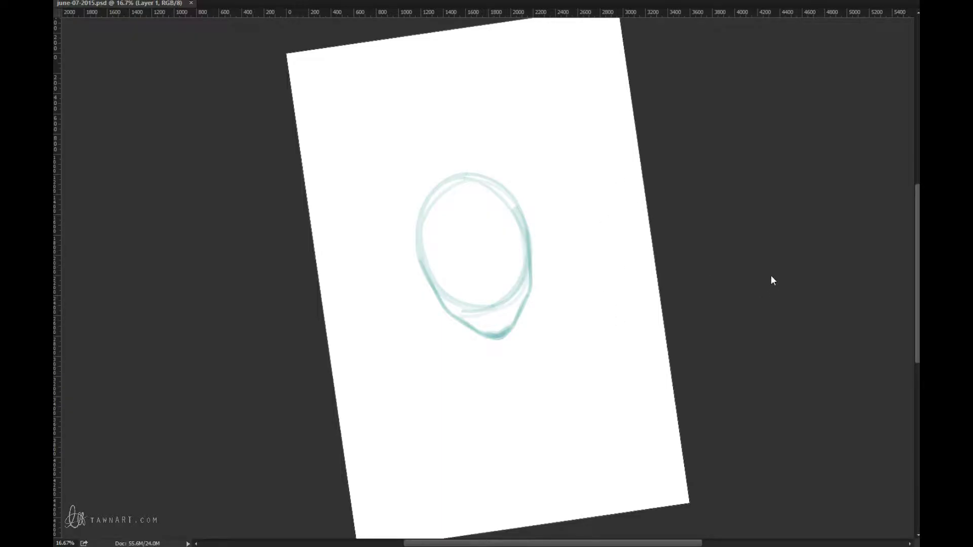
Add Layer 2, select and deselect the whole canvas, then quit Photoshop.
left_click(751, 239)
key("ctrl+shift+alt+n")
key("ctrl+a")
key("ctrl+d")
key("ctrl+q")
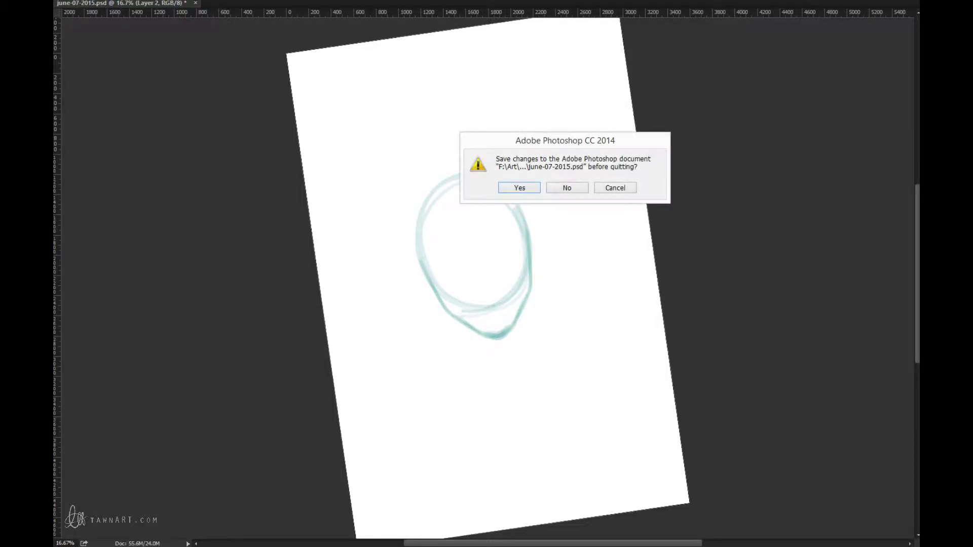
Decline saving changes, then relaunch Photoshop by entering 'photoshop' in Launchy.
left_click(558, 191)
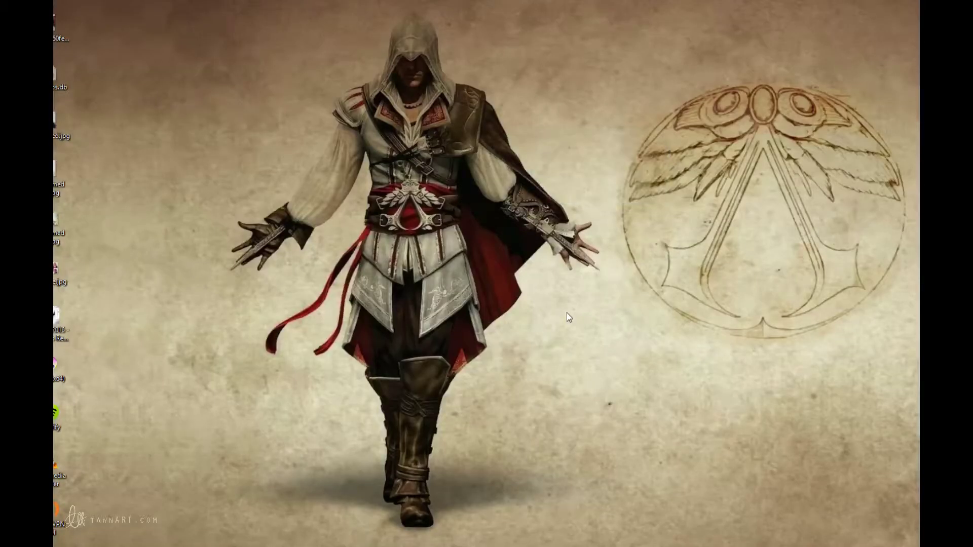
key("alt+space")
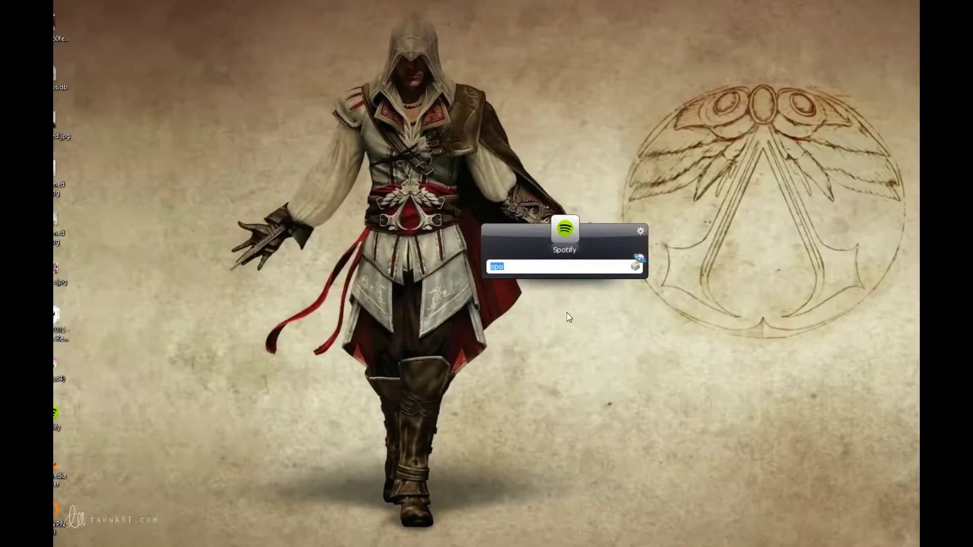
type("photoshop")
key("Return")
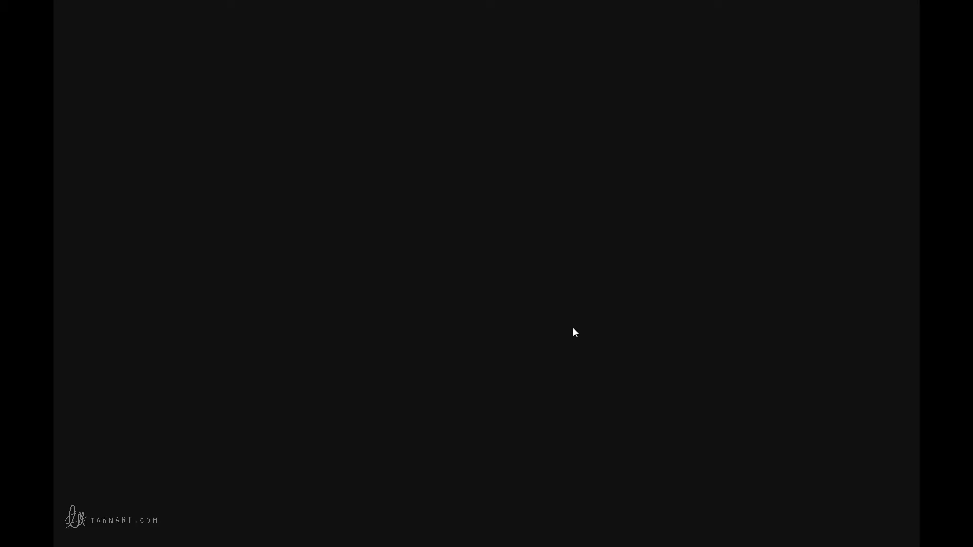
Open june-07-2015.psd through File > Open.
key("alt+f")
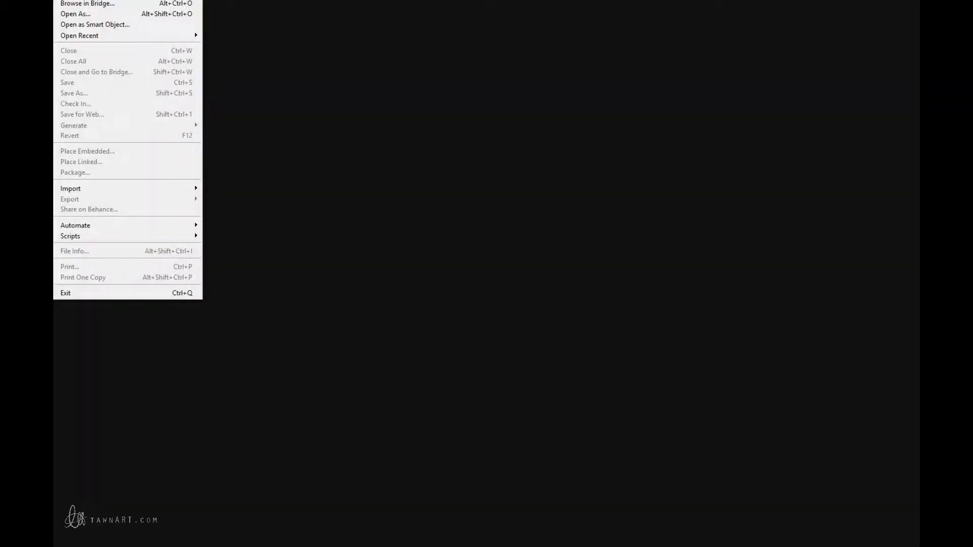
left_click(121, 0)
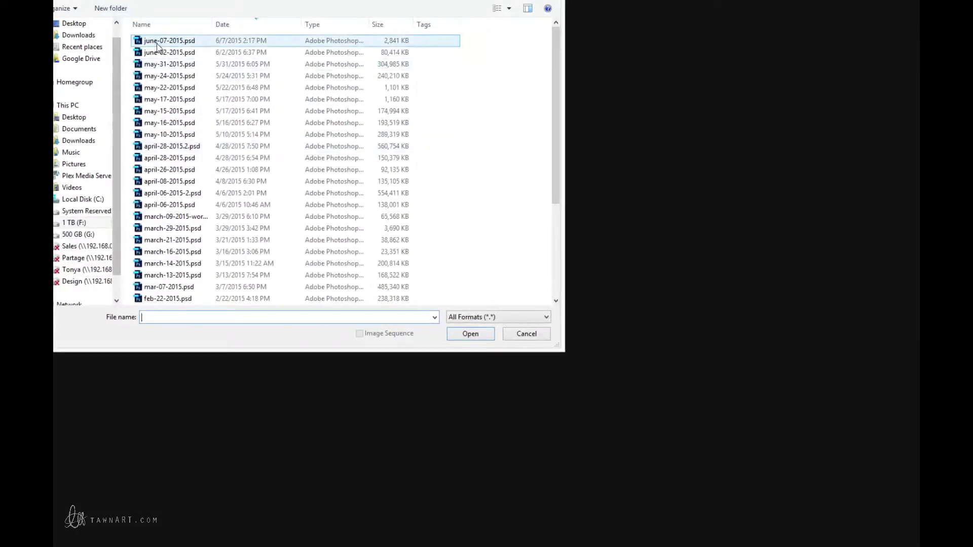
double_click(156, 42)
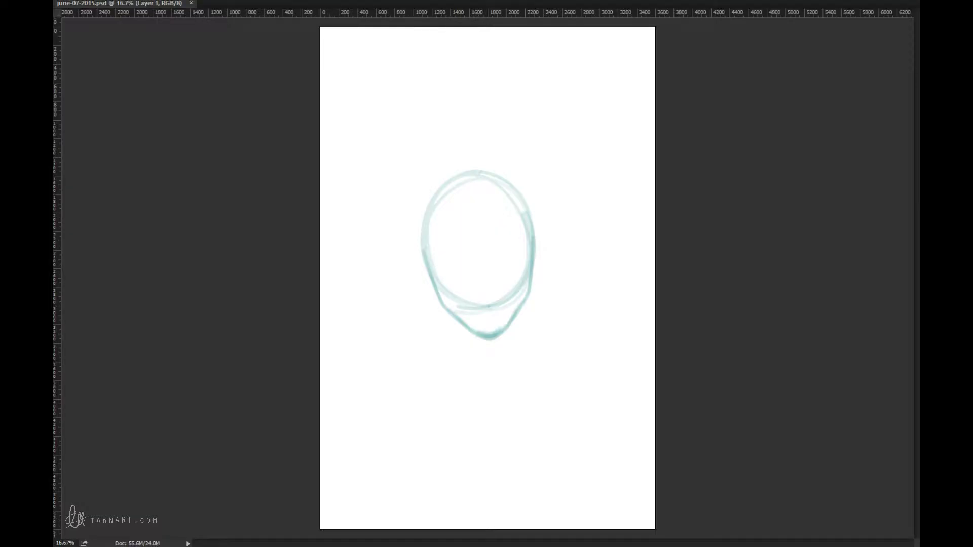
Create a new empty layer above the head sketch with Shift+Ctrl+Alt+N.
key("ctrl+shift+alt+n")
Paint a darker left shoulder sweeping down-left and a right shoulder reaching outward, undoing weak attempts.
mouse_move(507, 327)
left_mouse_down()
mouse_move(480, 349)
mouse_move(475, 335)
mouse_move(510, 348)
mouse_move(478, 351)
mouse_move(551, 348)
left_mouse_up()
left_click_drag(478, 355, 439, 377)
mouse_move(479, 338)
left_mouse_down()
mouse_move(483, 358)
mouse_move(516, 345)
mouse_move(510, 335)
mouse_move(513, 352)
mouse_move(481, 369)
mouse_move(477, 346)
mouse_move(483, 362)
mouse_move(504, 368)
mouse_move(527, 352)
mouse_move(510, 346)
mouse_move(576, 350)
left_mouse_up()
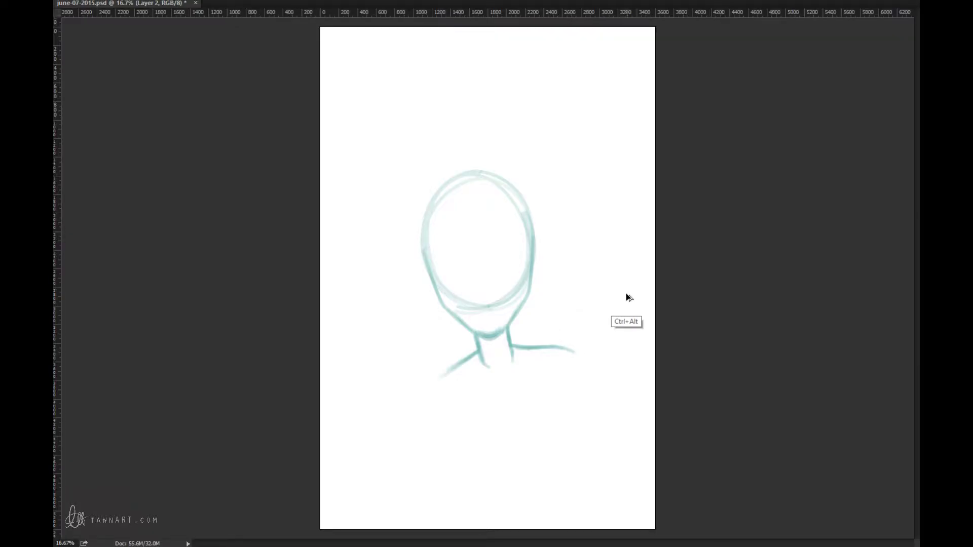
key("ctrl+alt+z")
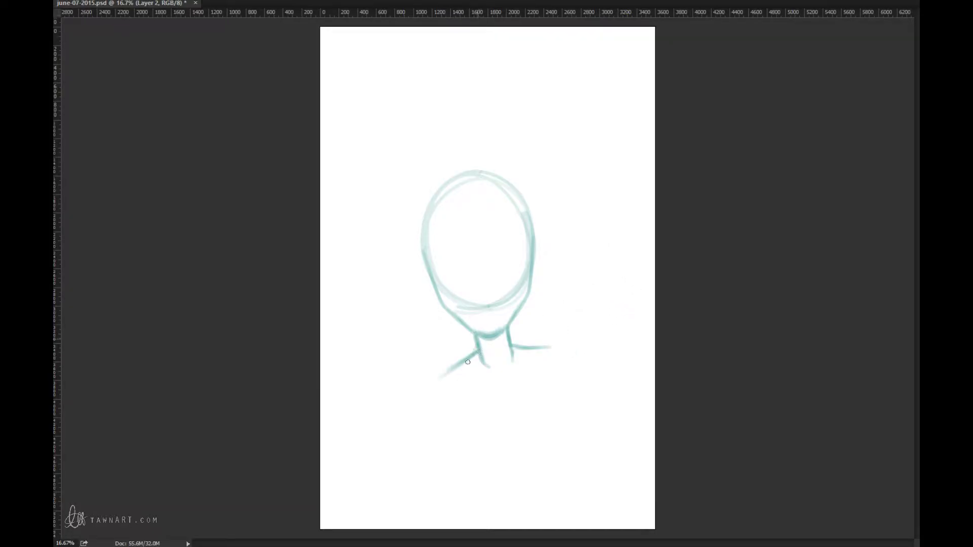
mouse_move(468, 362)
left_mouse_down()
mouse_move(424, 383)
mouse_move(419, 408)
left_mouse_up()
mouse_move(510, 338)
left_mouse_down()
mouse_move(527, 347)
mouse_move(582, 338)
left_mouse_up()
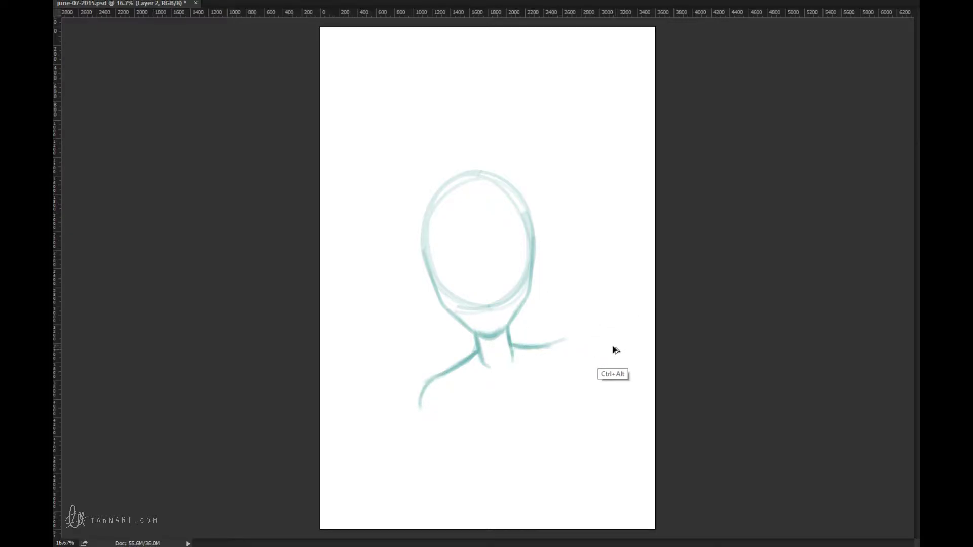
key("ctrl+alt+z")
mouse_move(508, 338)
left_mouse_down()
mouse_move(576, 336)
mouse_move(514, 344)
mouse_move(593, 347)
left_mouse_up()
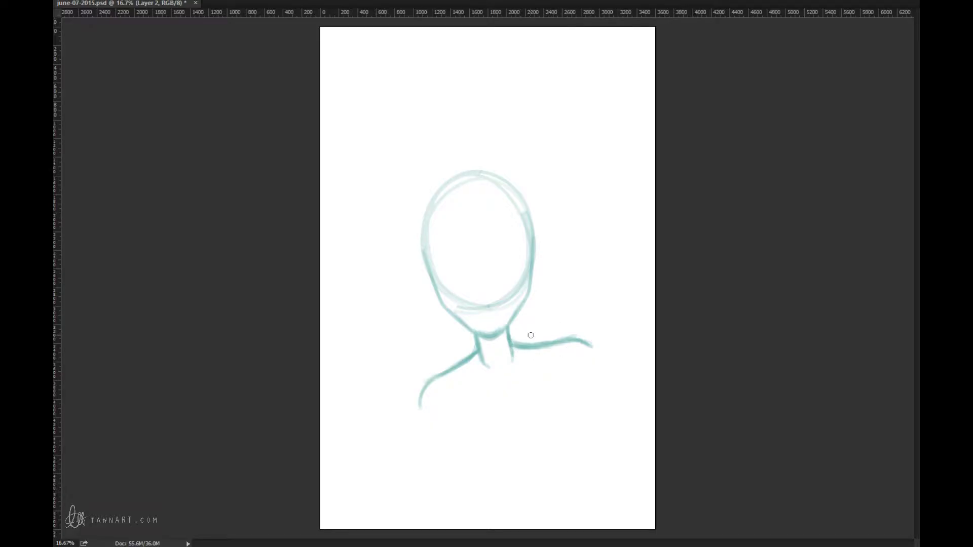
Erase the rough right shoulder line with an enlarged eraser.
scroll(530, 335, "up", 2)
scroll(536, 341, "down", 1)
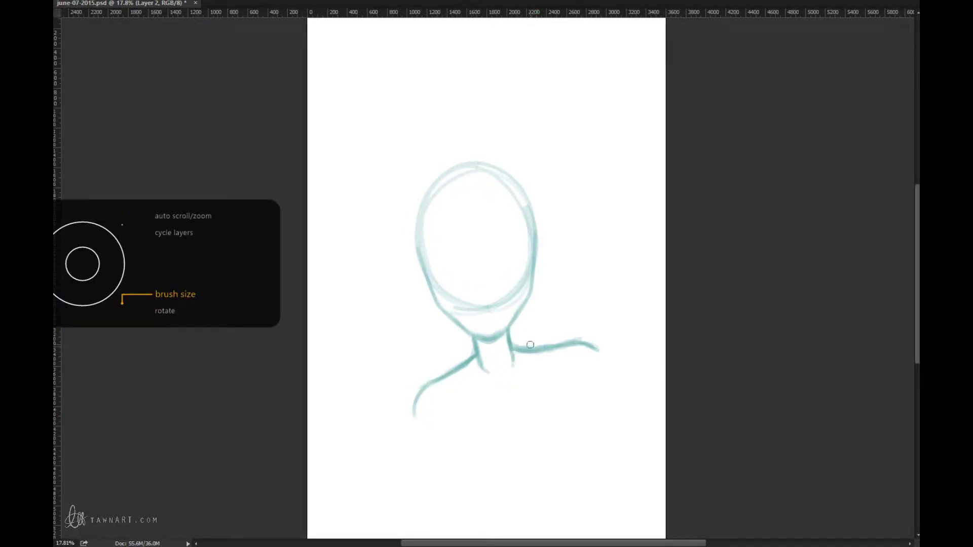
key("bracketright")
key("bracketright")
key("bracketright")
left_click_drag(517, 353, 553, 346)
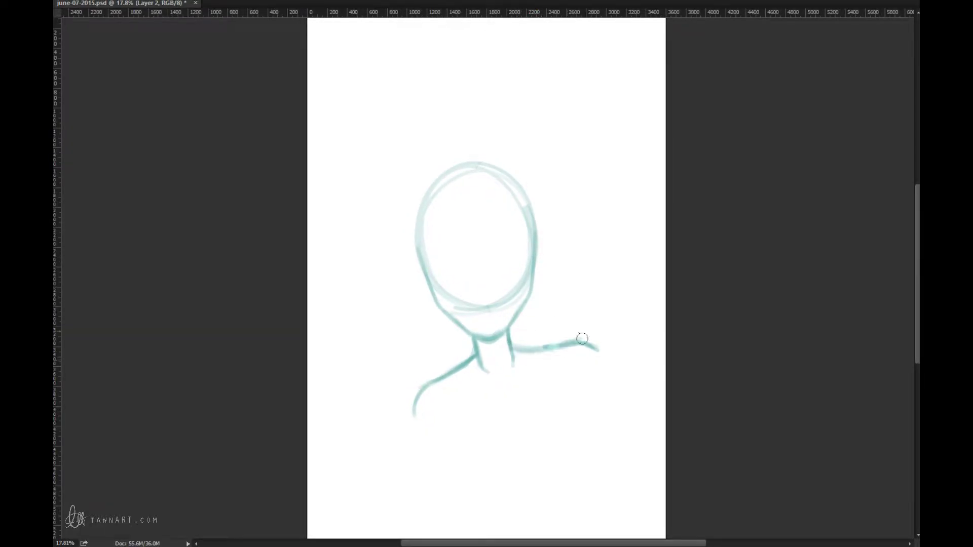
key("ctrl+z")
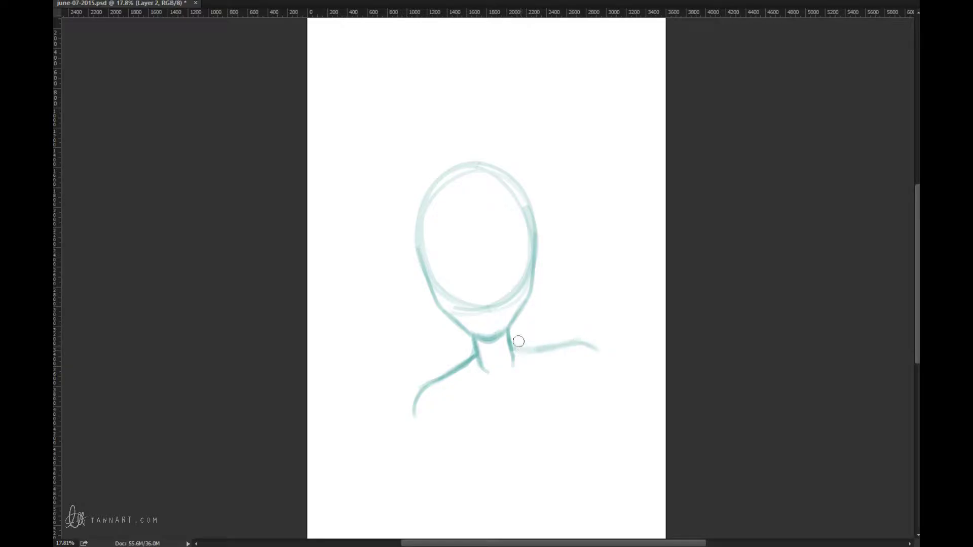
mouse_move(526, 350)
left_mouse_down()
mouse_move(564, 346)
mouse_move(565, 337)
mouse_move(561, 355)
mouse_move(527, 355)
mouse_move(521, 343)
left_mouse_up()
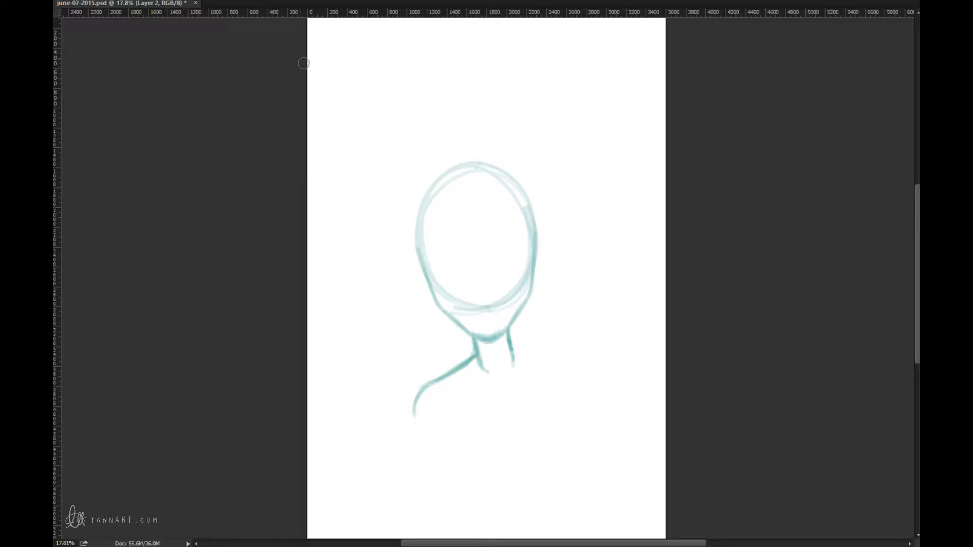
key("b")
Lasso-select the left shoulder stroke closely.
left_click_drag(509, 380, 469, 446)
key("ctrl+d")
mouse_move(478, 375)
left_mouse_down()
mouse_move(468, 350)
mouse_move(420, 476)
left_mouse_up()
Paste a horizontally flipped copy of the left shoulder and fit it as the right shoulder.
key("ctrl+c")
key("ctrl+v")
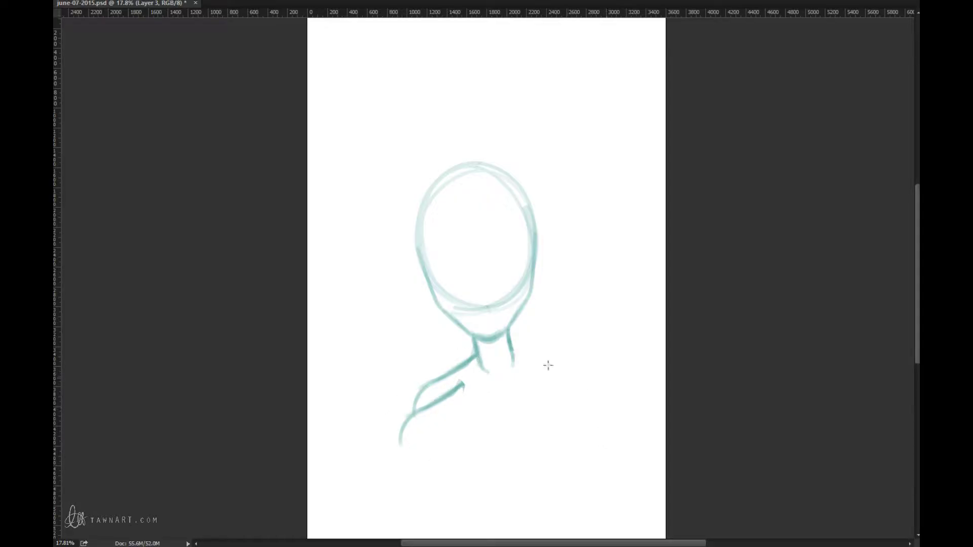
left_click(78, 0)
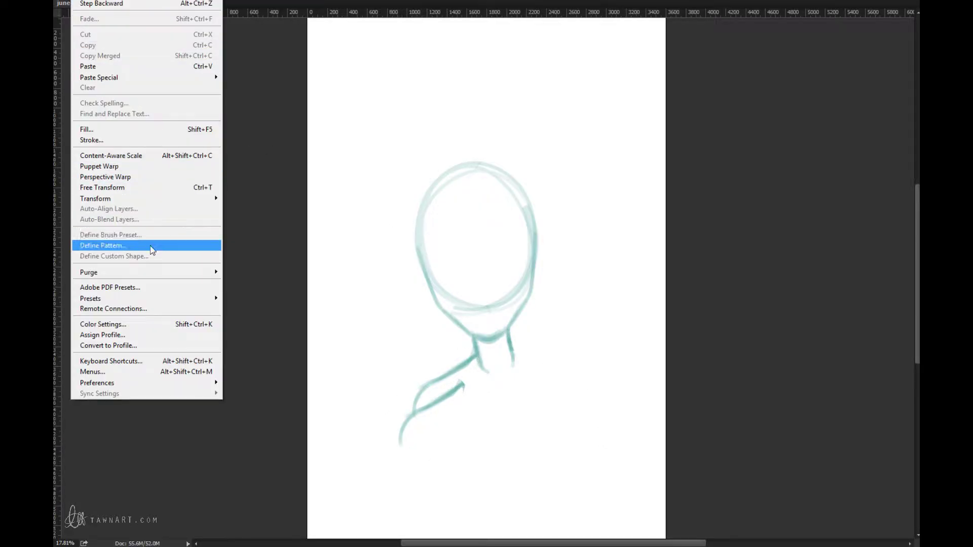
mouse_move(150, 199)
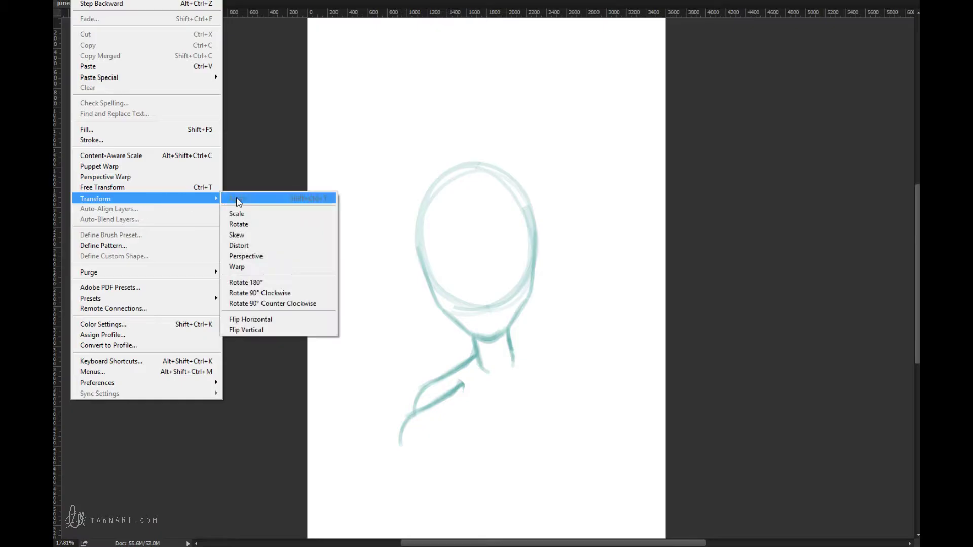
left_click(286, 318)
key("ctrl+t")
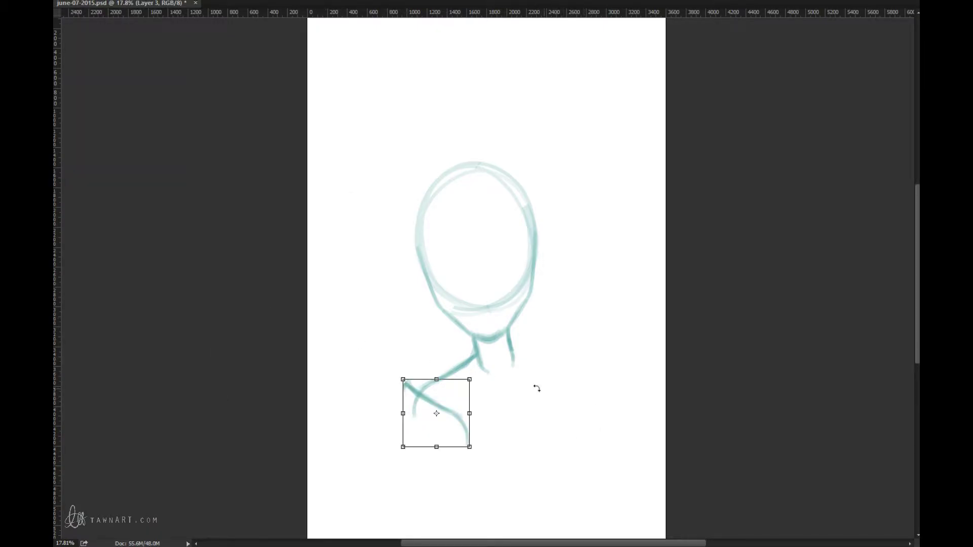
mouse_move(461, 424)
left_mouse_down()
mouse_move(575, 385)
mouse_move(561, 376)
left_mouse_up()
left_click_drag(622, 380, 635, 318)
mouse_move(552, 357)
left_mouse_down()
mouse_move(569, 337)
mouse_move(629, 327)
left_mouse_up()
mouse_move(569, 345)
left_mouse_down()
mouse_move(570, 336)
mouse_move(620, 340)
mouse_move(571, 357)
left_mouse_up()
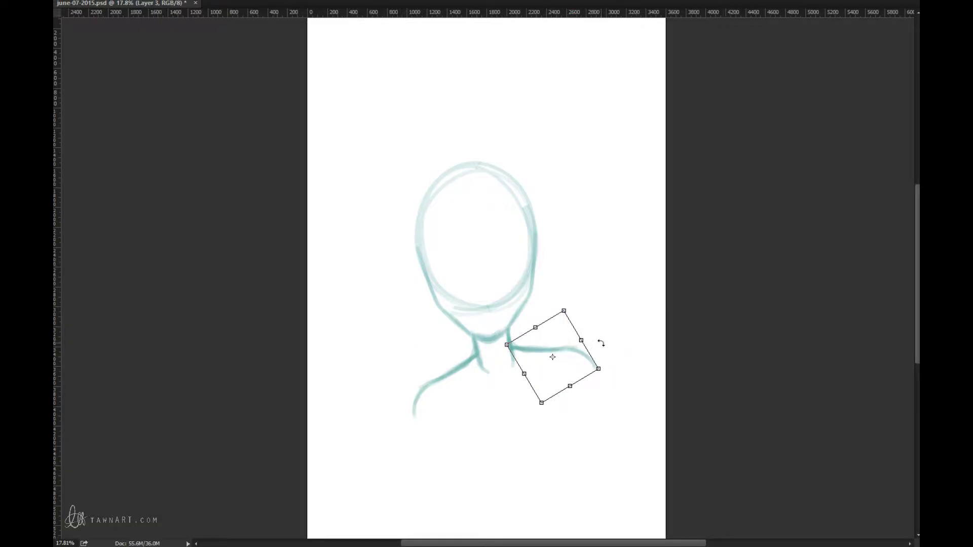
key("Return")
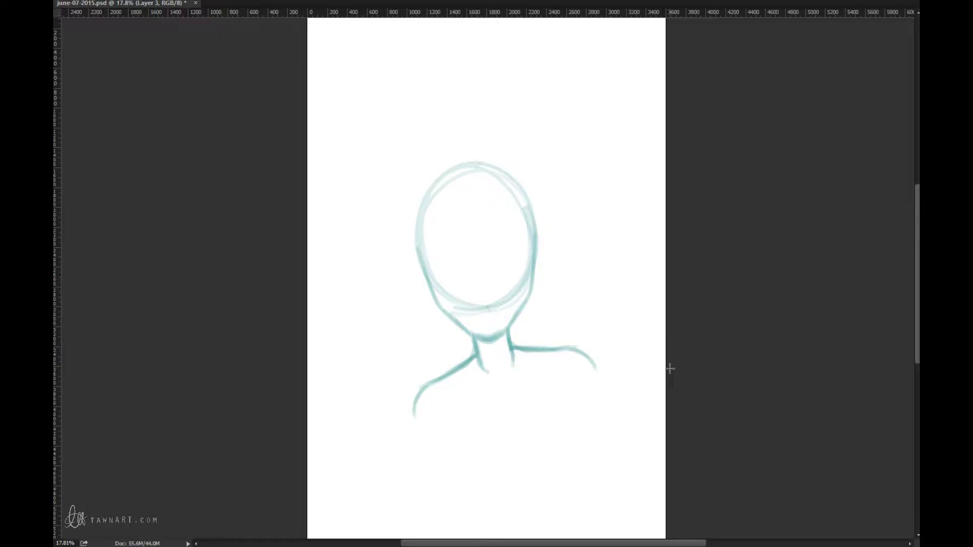
Rotate the sketch about 10° clockwise, move it higher, and merge the layers.
key("ctrl")
key("ctrl+t")
mouse_move(635, 314)
left_mouse_down()
mouse_move(633, 345)
mouse_move(637, 337)
left_mouse_up()
left_click_drag(538, 320, 539, 297)
key("Return")
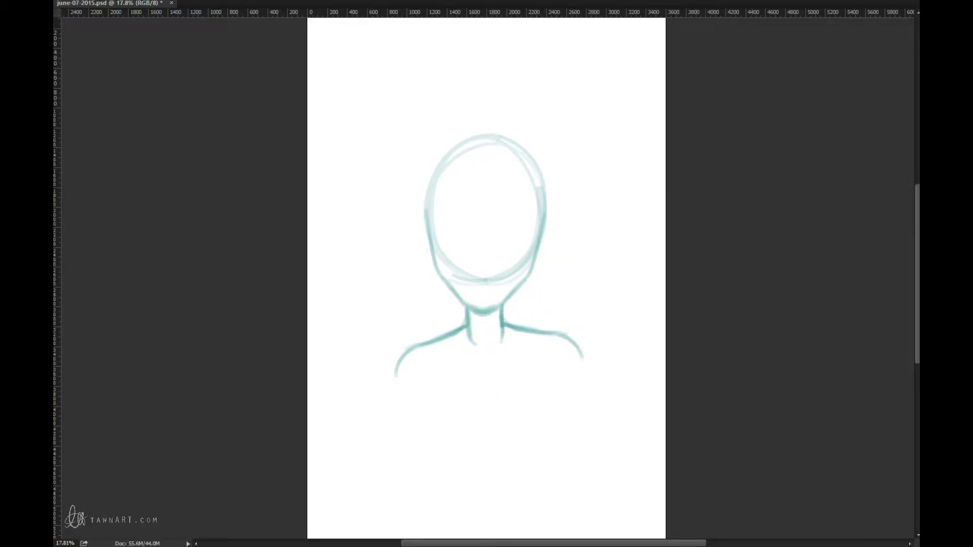
key("ctrl+e")
Rotate the head oval about 7.9° counter-clockwise and nudge it upright above the neck.
left_click_drag(440, 292, 464, 306)
left_click(919, 487)
key("ctrl+t")
left_click_drag(632, 276, 639, 244)
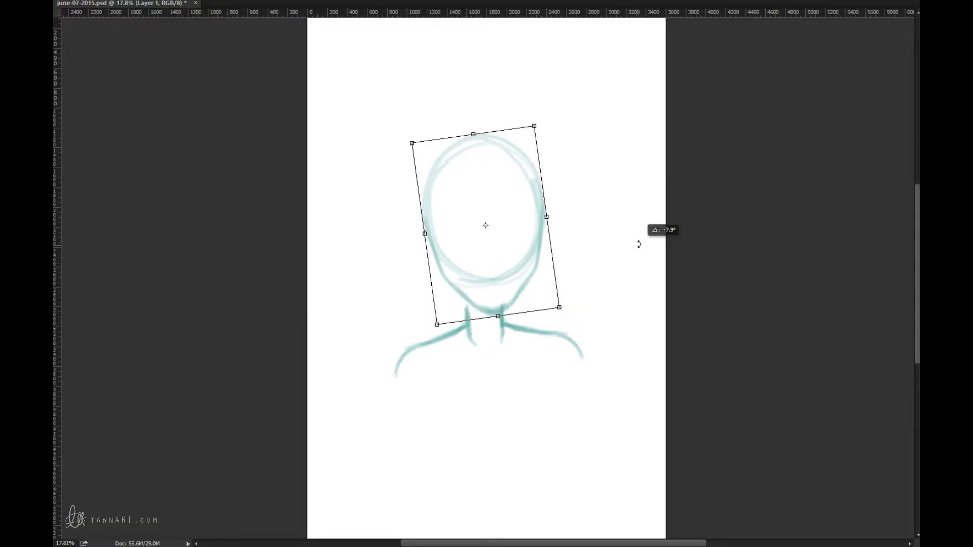
left_click_drag(513, 271, 507, 275)
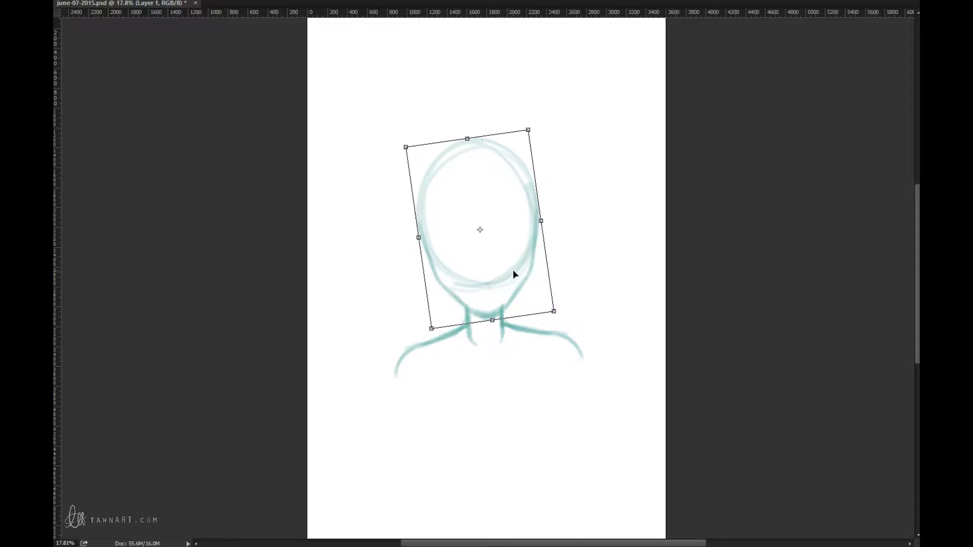
key("Left")
key("Left")
key("Left")
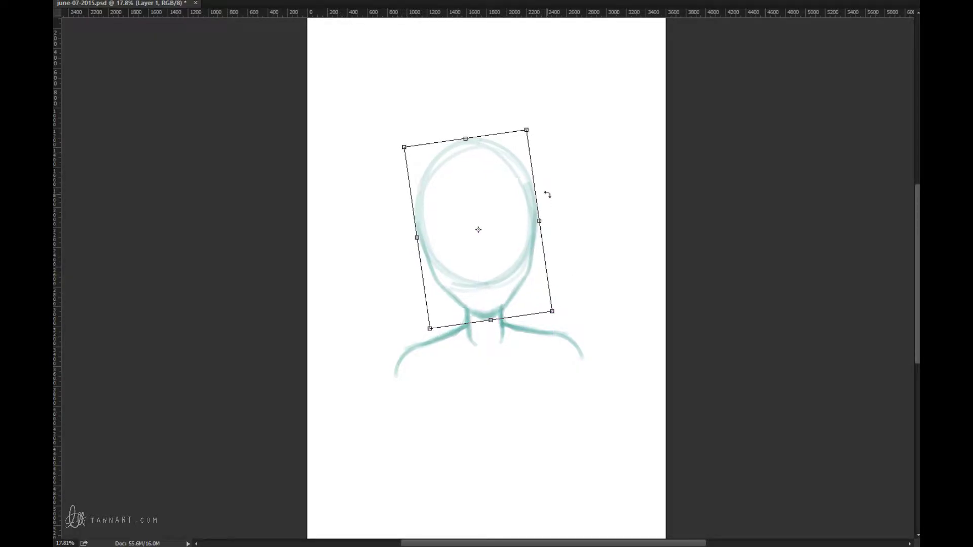
key("shift+Left")
key("shift+Up")
key("shift+Up")
key("shift+Up")
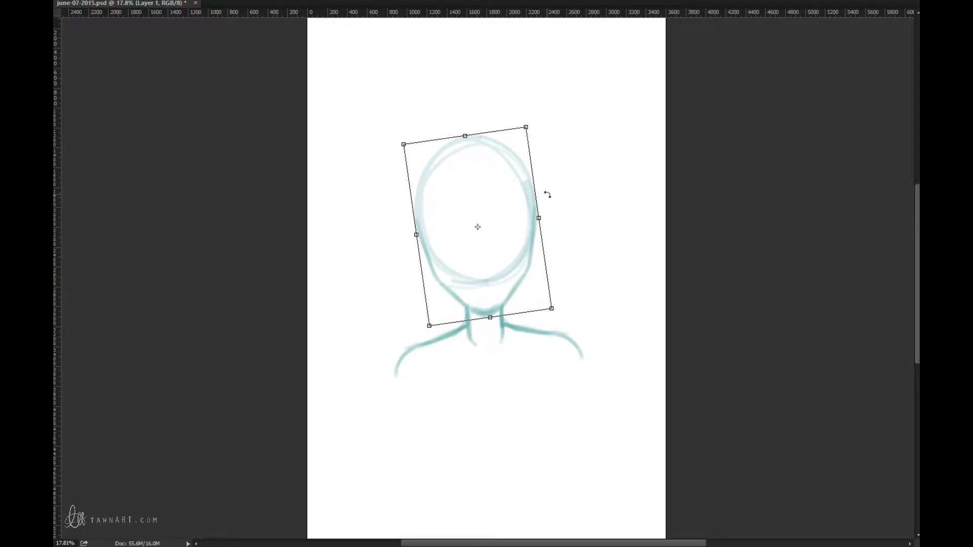
key("Return")
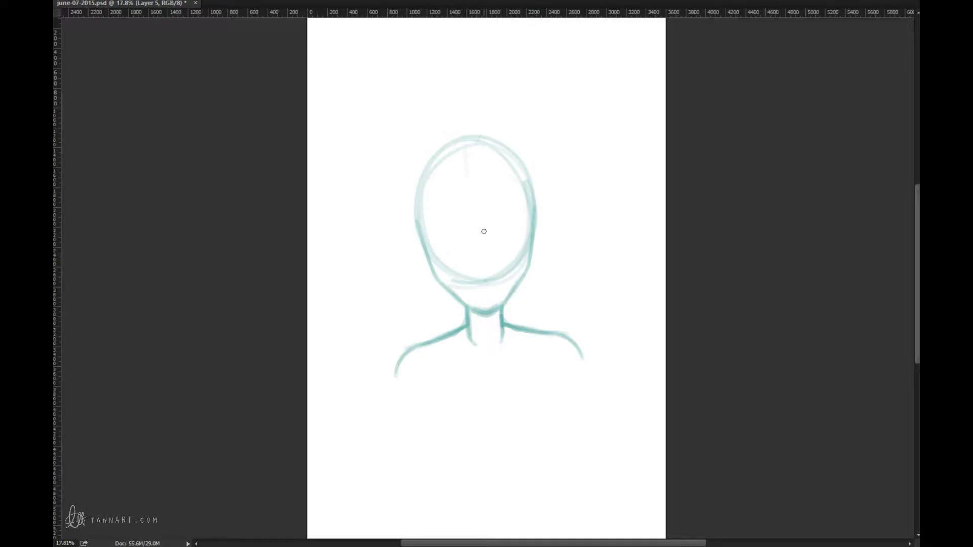
Draw a vertical face centre line, the right eye and the nose.
left_click_drag(477, 213, 483, 275)
mouse_move(495, 370)
left_mouse_down()
mouse_move(502, 364)
mouse_move(475, 366)
left_mouse_up()
key("ctrl+alt+z")
key("ctrl+alt+z")
mouse_move(497, 237)
left_mouse_down()
mouse_move(521, 233)
mouse_move(494, 247)
mouse_move(520, 235)
mouse_move(492, 247)
left_mouse_up()
key("ctrl+alt+z")
key("ctrl+alt+z")
mouse_move(521, 236)
left_mouse_down()
mouse_move(498, 247)
mouse_move(521, 235)
left_mouse_up()
left_click_drag(489, 277, 497, 268)
Refine the right eye's upper lid, draw half the smile, and copy eye and mouth to a new layer.
left_click_drag(491, 238, 516, 229)
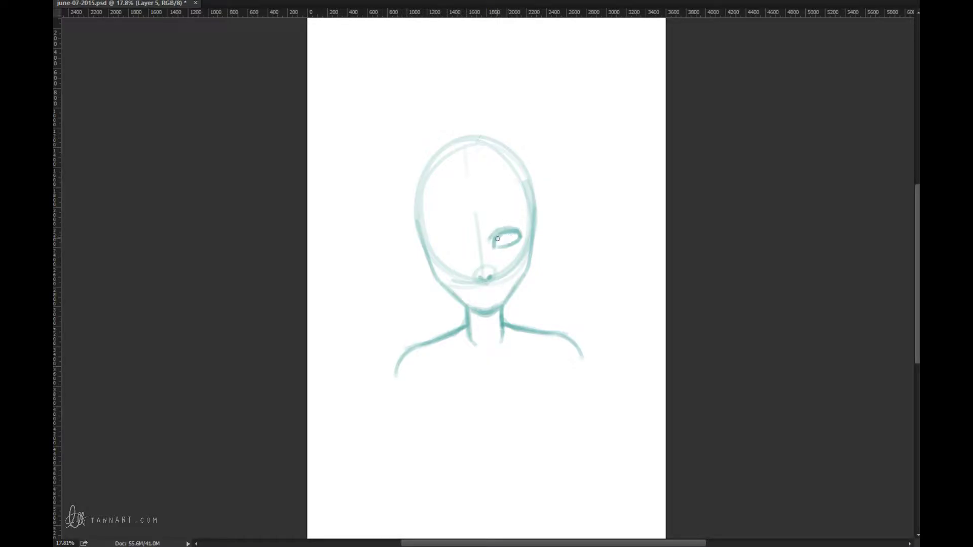
left_click_drag(500, 238, 504, 237)
key("ctrl+alt+z")
key("ctrl+alt+z")
key("ctrl+alt+z")
key("ctrl+alt+z")
left_click_drag(491, 292, 502, 285)
mouse_move(510, 210)
left_mouse_down()
mouse_move(485, 242)
mouse_move(503, 276)
mouse_move(477, 297)
mouse_move(499, 296)
mouse_move(509, 282)
mouse_move(514, 208)
left_mouse_up()
key("ctrl+j")
Flip the copied eye and mouth horizontally, position them as the left side, and save.
left_click(79, 1)
mouse_move(146, 200)
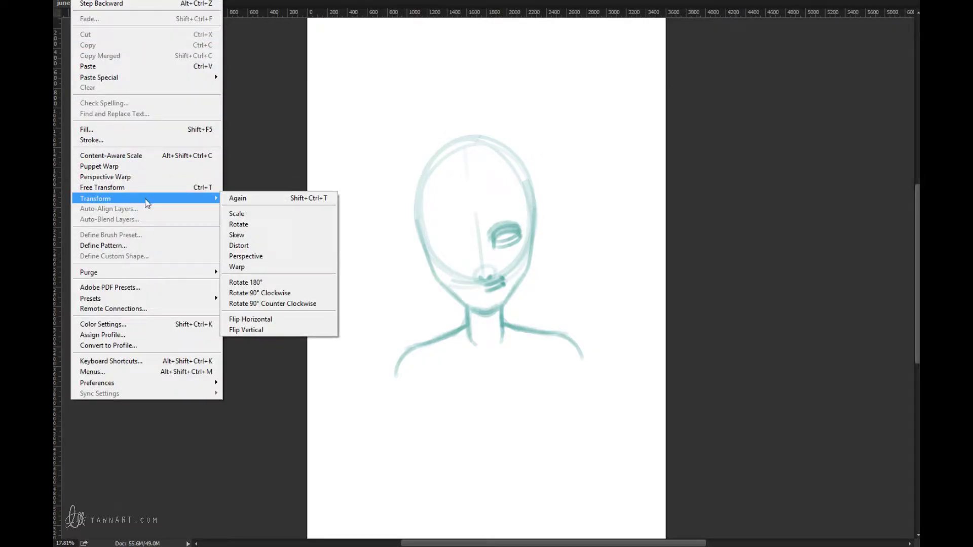
left_click(289, 319)
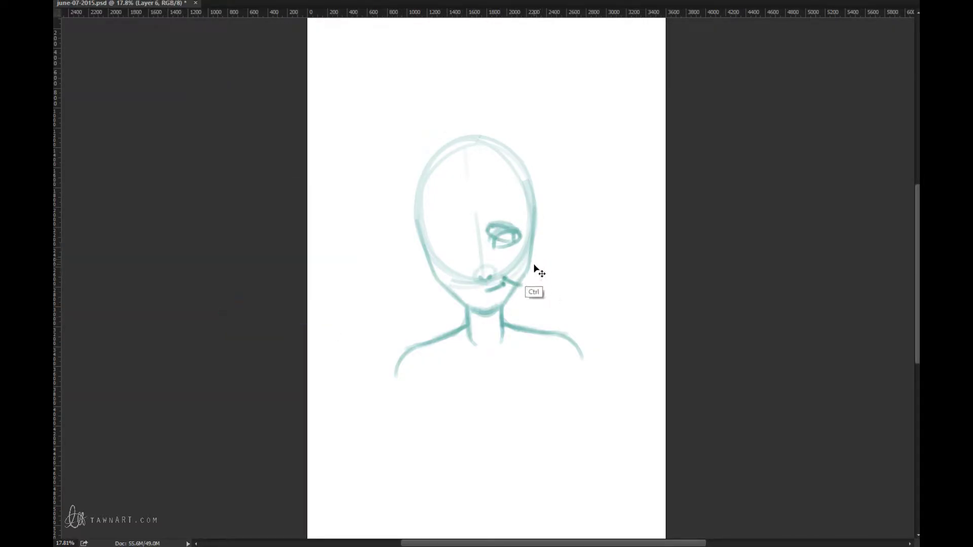
key("ctrl+t")
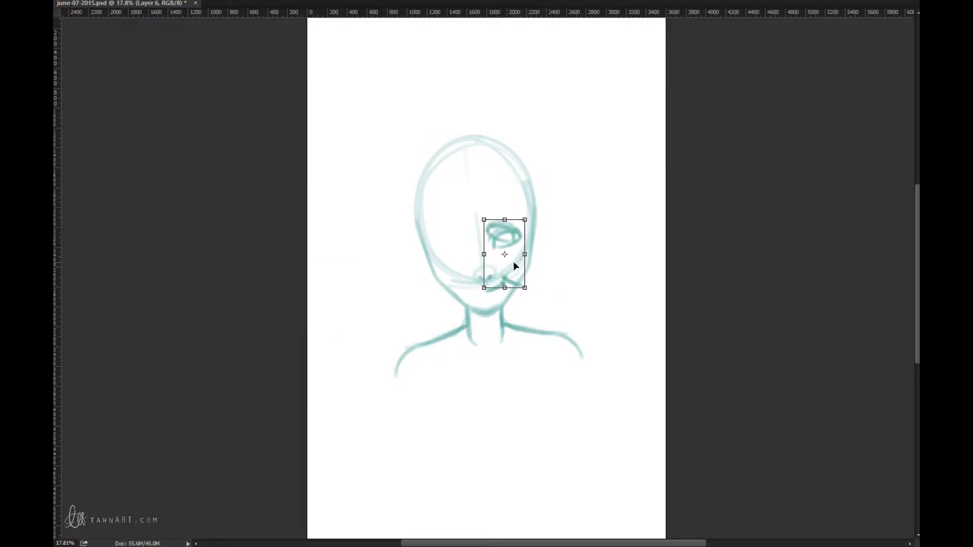
left_click_drag(514, 265, 525, 234)
left_click_drag(469, 280, 468, 284)
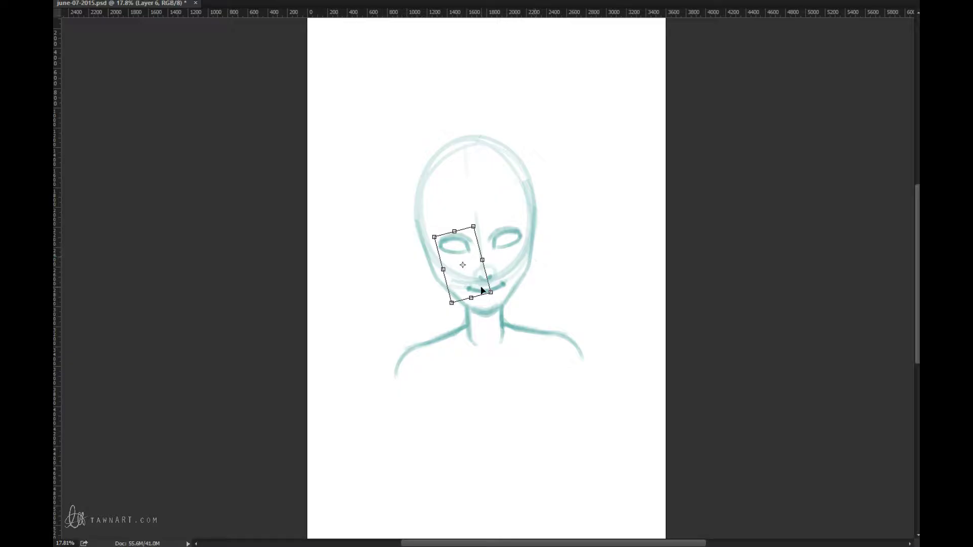
left_click_drag(479, 288, 474, 286)
key("Return")
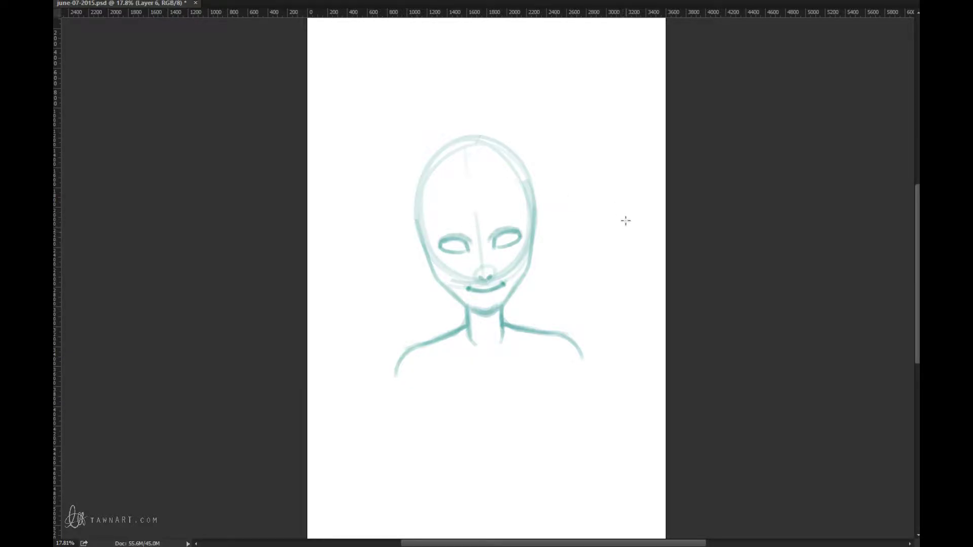
key("ctrl")
key("ctrl+s")
Draw both ears and a darkened wavy fringe from the parting down the left temple.
mouse_move(533, 240)
left_mouse_down()
mouse_move(531, 254)
mouse_move(542, 244)
left_mouse_up()
left_click_drag(427, 253, 430, 270)
left_click_drag(458, 174, 530, 226)
left_click_drag(460, 172, 528, 227)
left_click_drag(459, 177, 429, 257)
mouse_move(458, 172)
left_mouse_down()
mouse_move(440, 241)
mouse_move(426, 256)
left_mouse_up()
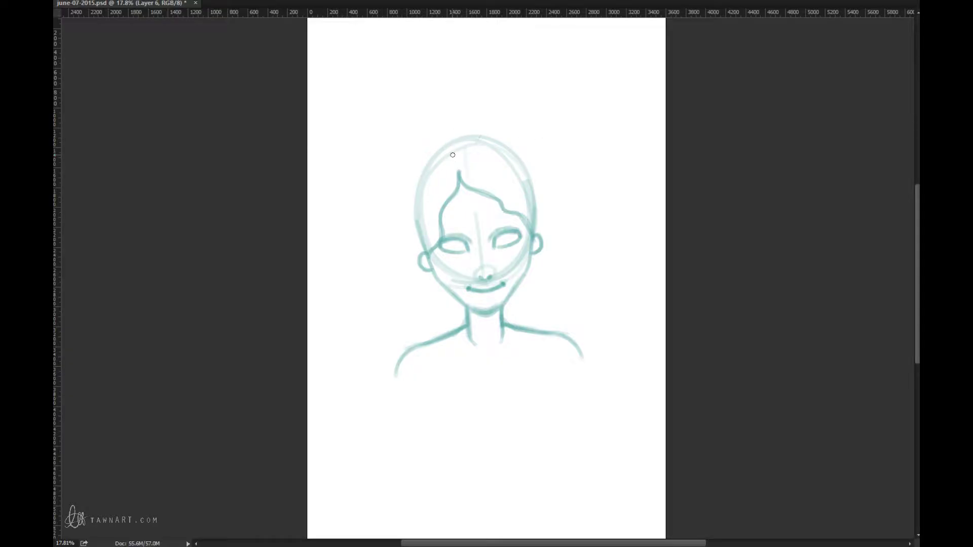
Add curly hair down both sides, redraw the face edges, and start a neckline across the chest.
mouse_move(452, 155)
left_mouse_down()
mouse_move(416, 177)
mouse_move(397, 228)
mouse_move(403, 257)
mouse_move(391, 284)
mouse_move(412, 348)
left_mouse_up()
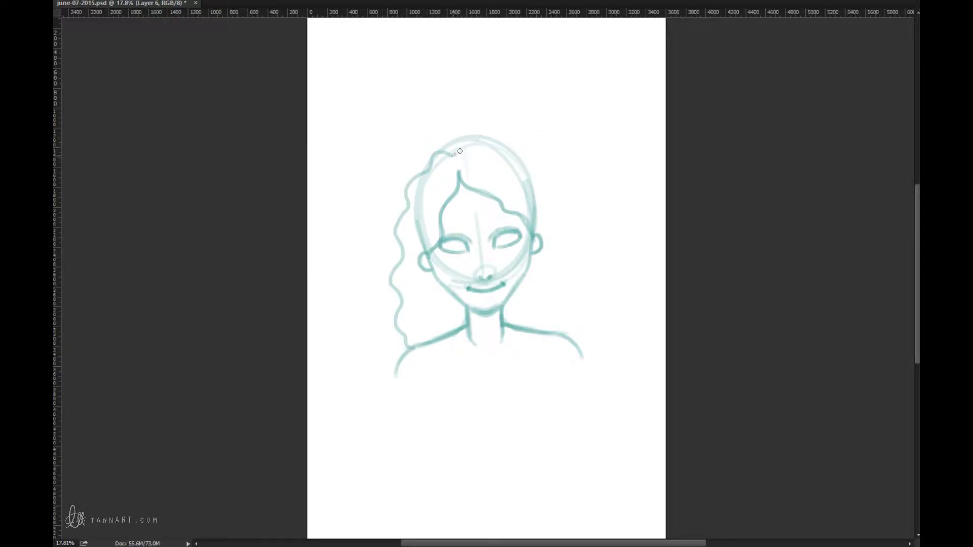
mouse_move(460, 152)
left_mouse_down()
mouse_move(503, 138)
mouse_move(527, 154)
mouse_move(572, 233)
mouse_move(571, 339)
left_mouse_up()
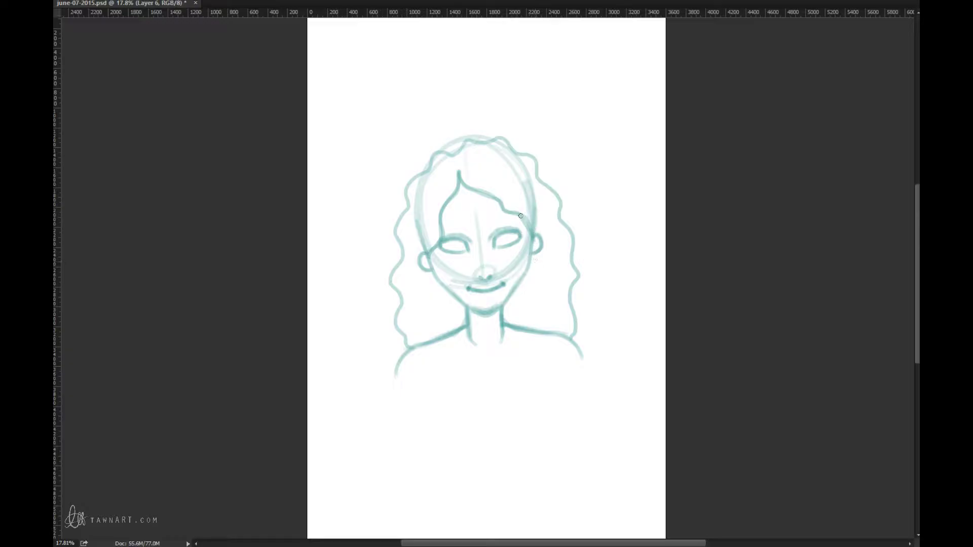
left_click_drag(427, 253, 417, 213)
left_click_drag(535, 234, 528, 183)
mouse_move(431, 339)
left_mouse_down()
mouse_move(506, 386)
mouse_move(428, 336)
mouse_move(509, 382)
mouse_move(467, 373)
mouse_move(531, 372)
mouse_move(487, 375)
mouse_move(534, 350)
mouse_move(510, 373)
mouse_move(545, 334)
mouse_move(524, 360)
mouse_move(430, 339)
mouse_move(501, 380)
mouse_move(473, 374)
mouse_move(525, 377)
left_mouse_up()
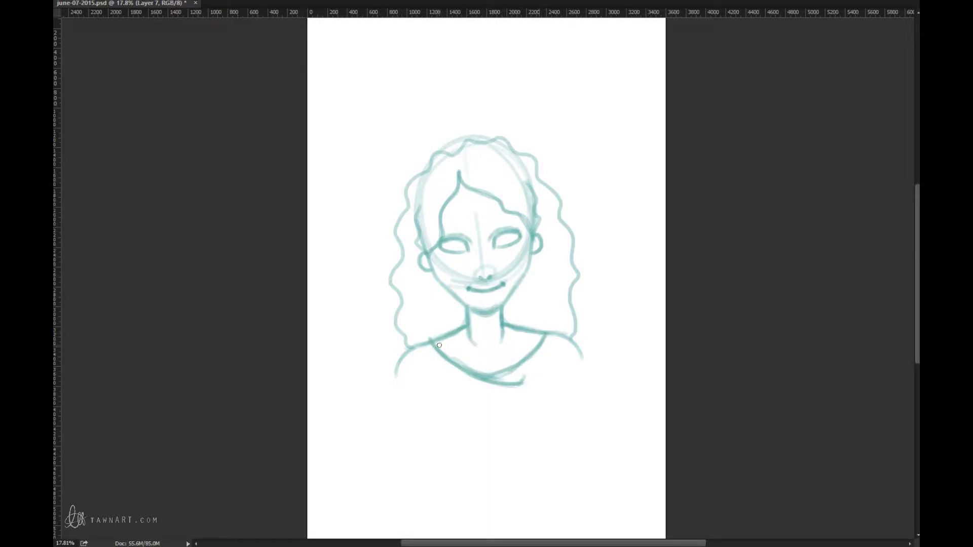
Darken both shoulder lines, sketch the collarbones, check with a canvas flip, and save.
mouse_move(431, 342)
left_mouse_down()
mouse_move(411, 345)
mouse_move(430, 339)
mouse_move(400, 360)
mouse_move(394, 380)
left_mouse_up()
mouse_move(544, 331)
left_mouse_down()
mouse_move(564, 333)
mouse_move(586, 363)
left_mouse_up()
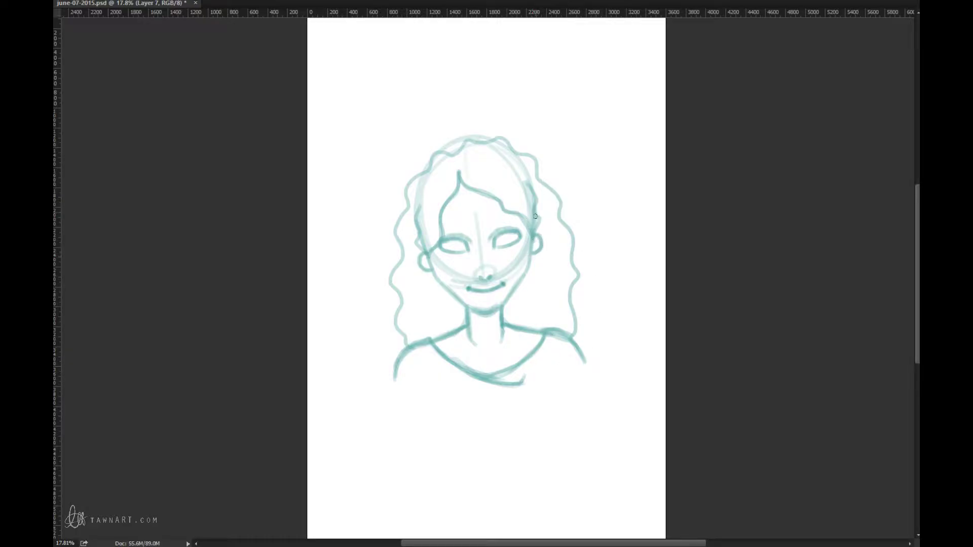
mouse_move(533, 350)
left_mouse_down()
mouse_move(500, 360)
mouse_move(519, 356)
left_mouse_up()
mouse_move(442, 353)
left_mouse_down()
mouse_move(486, 369)
mouse_move(470, 361)
left_mouse_up()
key("ctrl+shift+h")
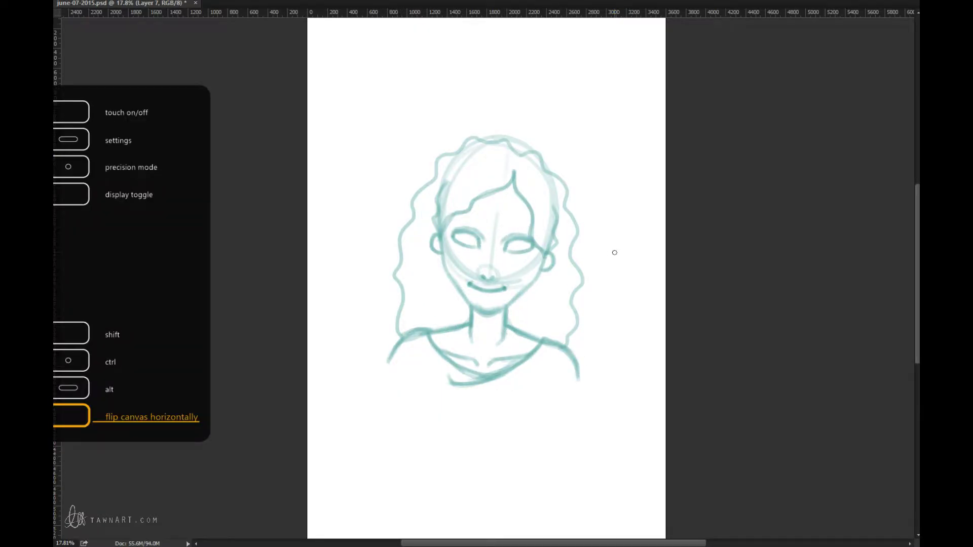
key("ctrl+shift+h")
key("ctrl+s")
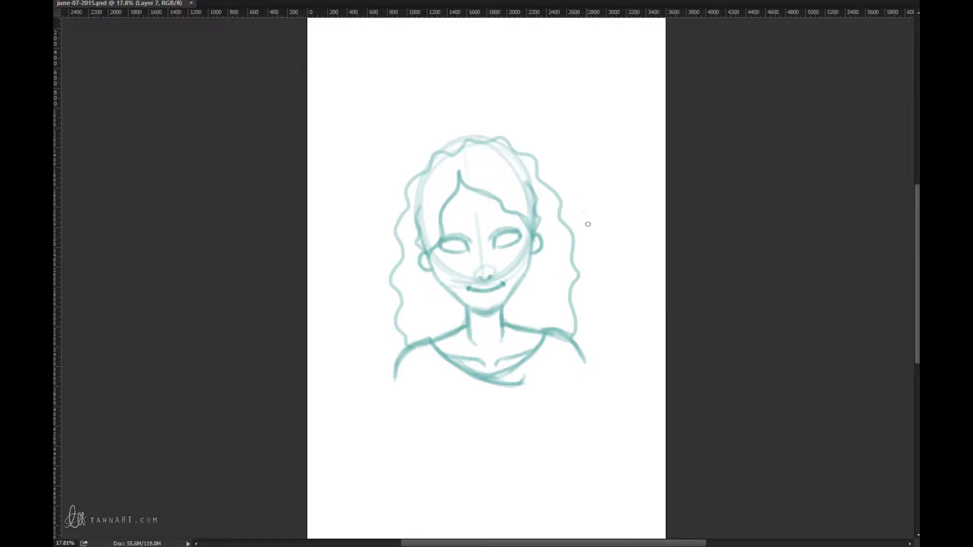
Undo the first iris attempts and paint a dark iris into the eye, checking with a canvas flip.
mouse_move(499, 236)
left_mouse_down()
mouse_move(504, 242)
mouse_move(507, 232)
left_mouse_up()
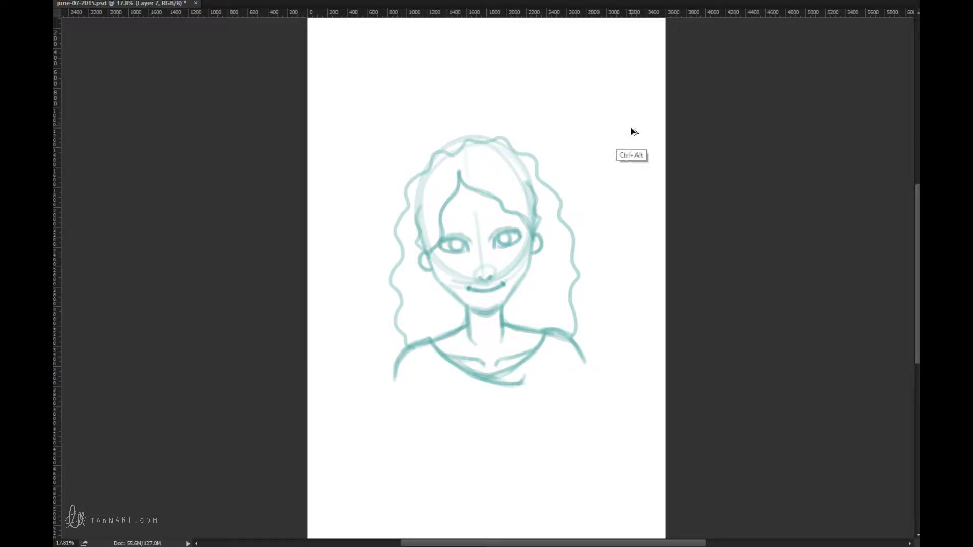
key("ctrl+alt+z")
key("ctrl+alt+z")
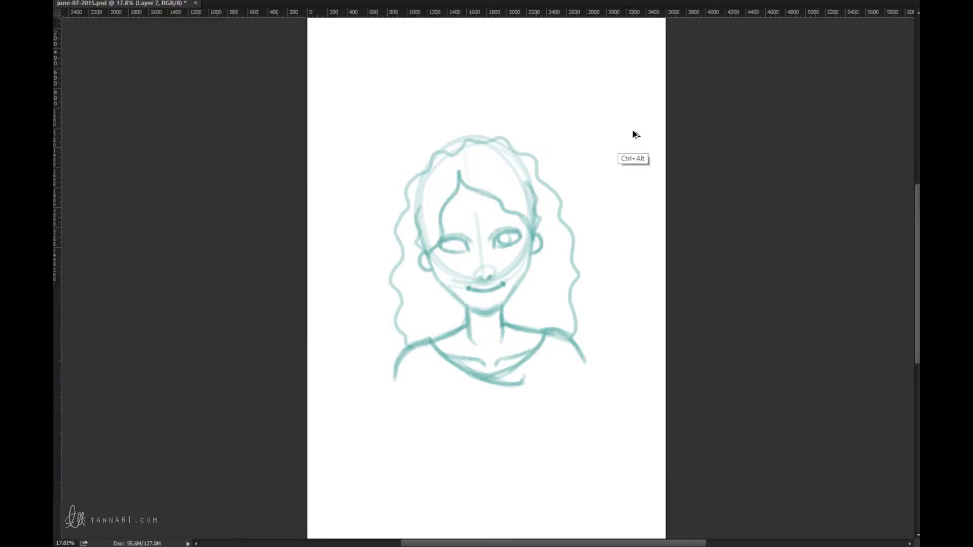
key("ctrl+alt+z")
key("ctrl+alt+z")
key("ctrl+alt+z")
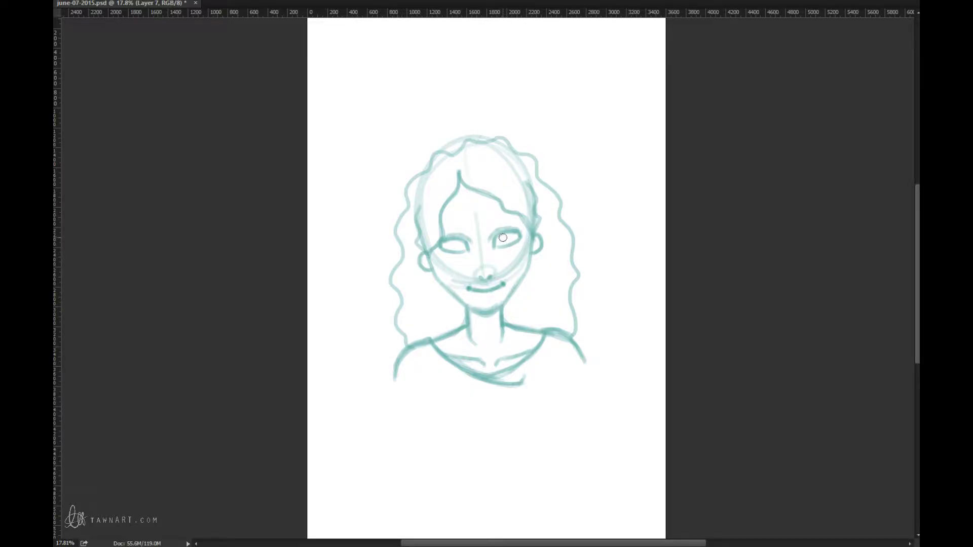
left_click_drag(502, 238, 456, 244)
key("ctrl+shift+h")
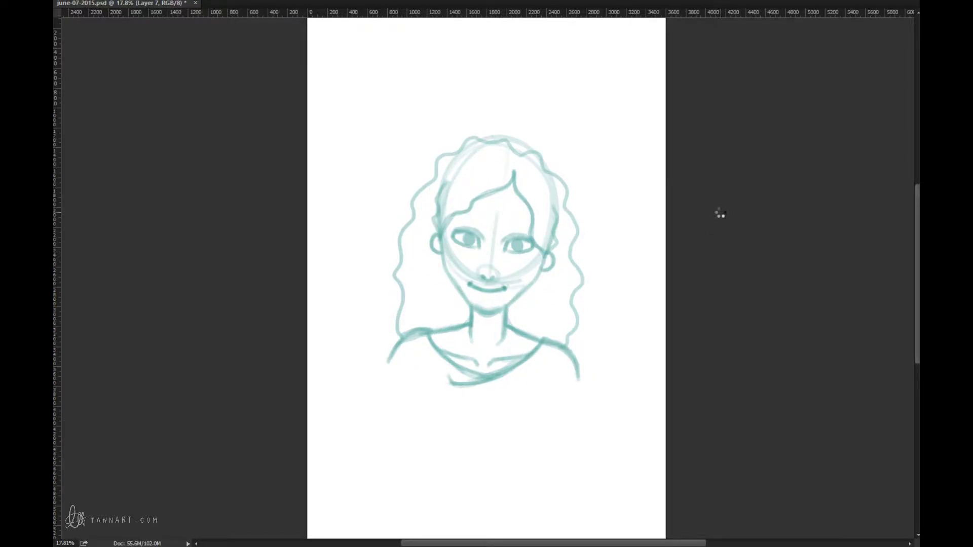
key("ctrl+shift+h")
key("ctrl+shift+h")
Repaint the right eye's iris once more, verify mirrored, save, and shrink the brush.
key("ctrl+alt+z")
key("ctrl+alt+z")
key("ctrl+alt+z")
key("ctrl+alt+z")
key("ctrl+alt+z")
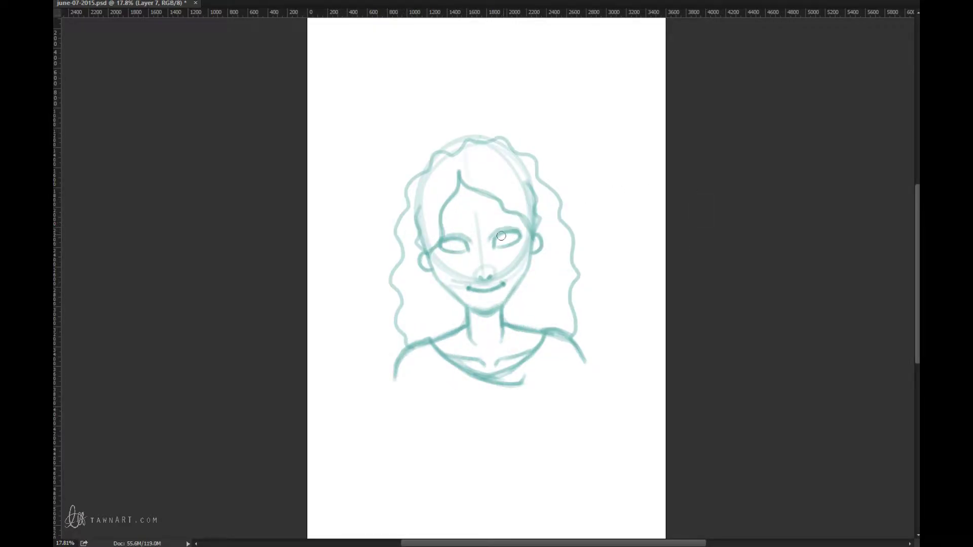
left_click_drag(503, 240, 457, 244)
key("ctrl+shift+h")
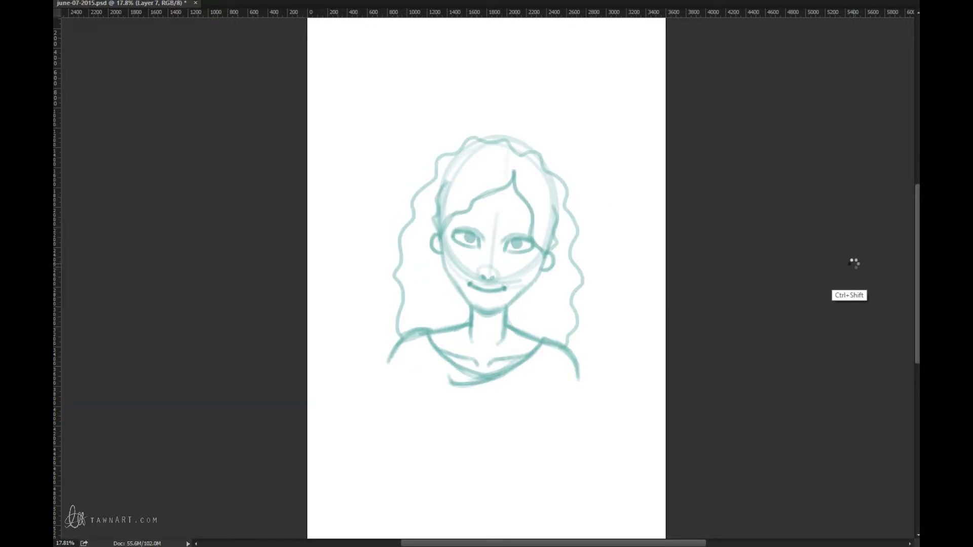
key("ctrl+alt+shift+h")
key("ctrl+s")
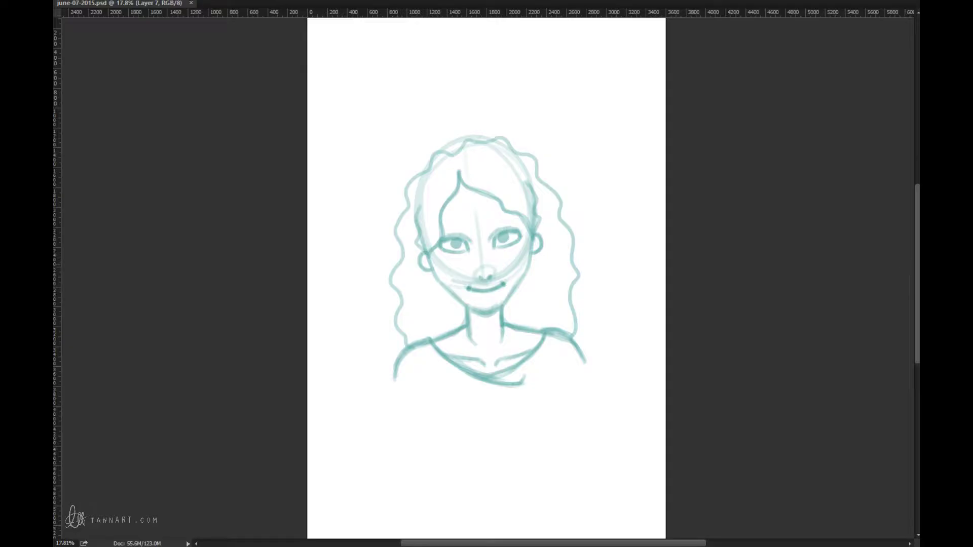
key("bracketleft")
key("bracketleft")
key("bracketleft")
key("bracketleft")
key("bracketleft")
key("bracketleft")
key("bracketleft")
key("bracketleft")
key("bracketleft")
key("bracketleft")
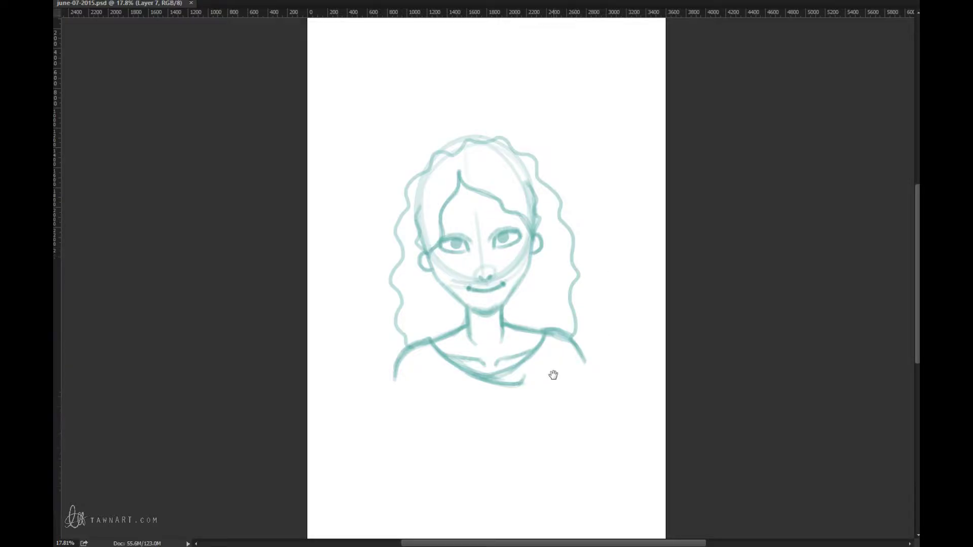
Draw arm lines running down from the left and right shoulders.
scroll(552, 374, "down", 3)
mouse_move(389, 283)
left_mouse_down()
mouse_move(376, 321)
mouse_move(384, 354)
left_mouse_up()
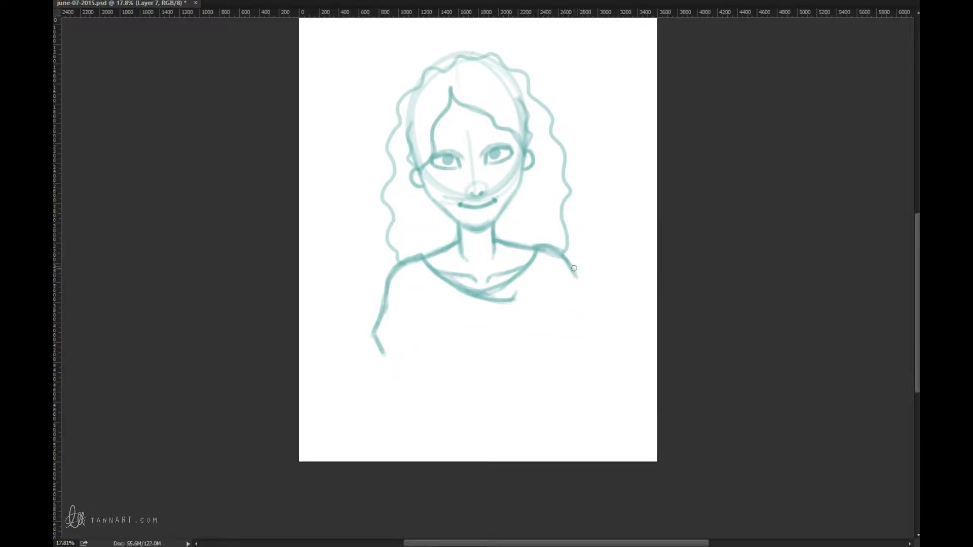
left_click_drag(574, 268, 599, 383)
left_click_drag(583, 300, 593, 333)
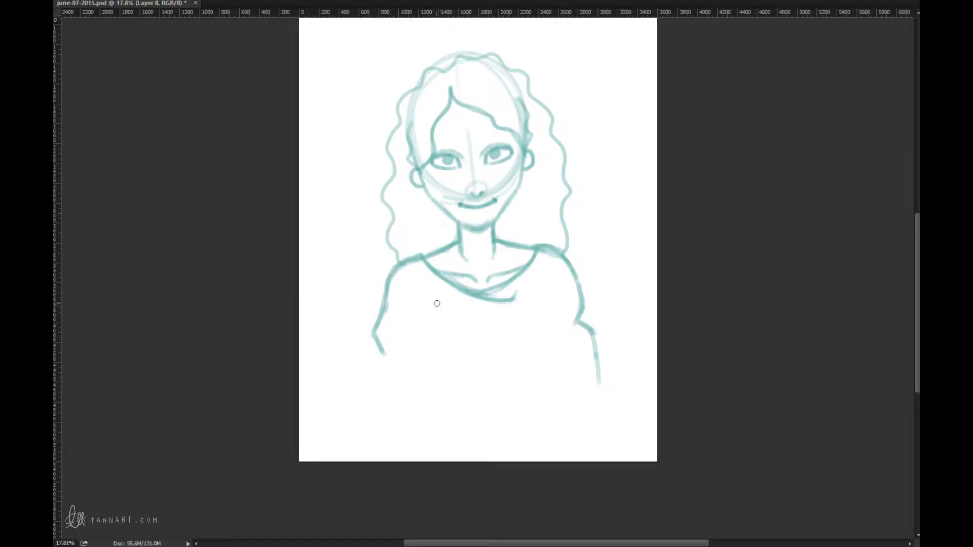
On the mirrored canvas, sketch the book's top edge and both sides across the chest.
key("ctrl+shift+h")
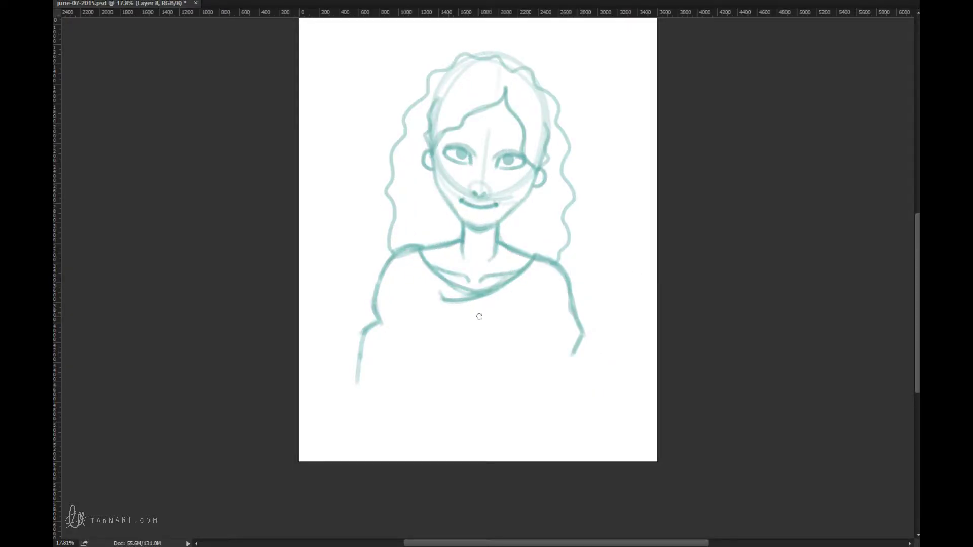
mouse_move(424, 326)
left_mouse_down()
mouse_move(527, 296)
mouse_move(408, 329)
mouse_move(533, 293)
mouse_move(401, 328)
mouse_move(531, 292)
left_mouse_up()
left_click_drag(405, 327, 432, 446)
left_click_drag(546, 285, 583, 417)
Rotate the book sketch and shift it slightly down and right into place on the chest.
key("ctrl")
key("ctrl+t")
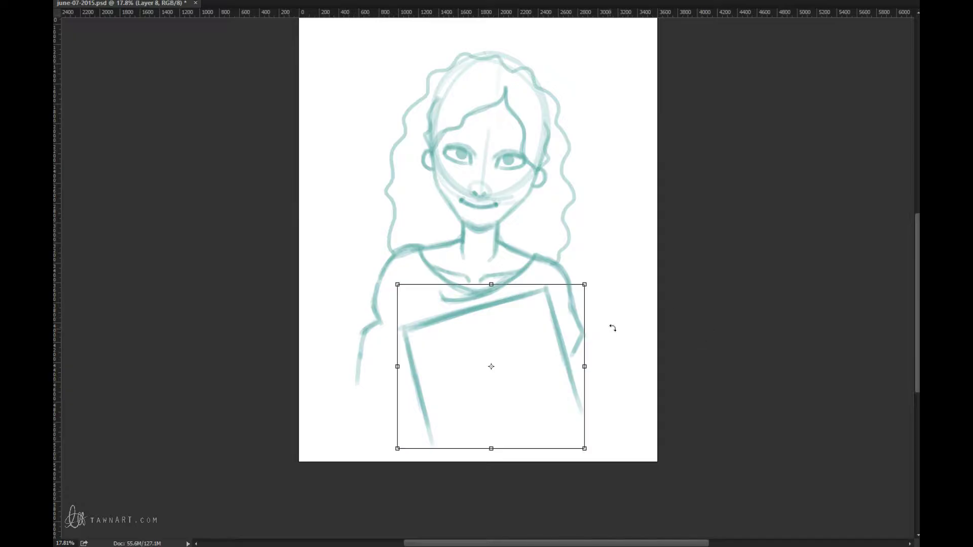
left_click_drag(612, 326, 610, 348)
left_click_drag(517, 328, 509, 331)
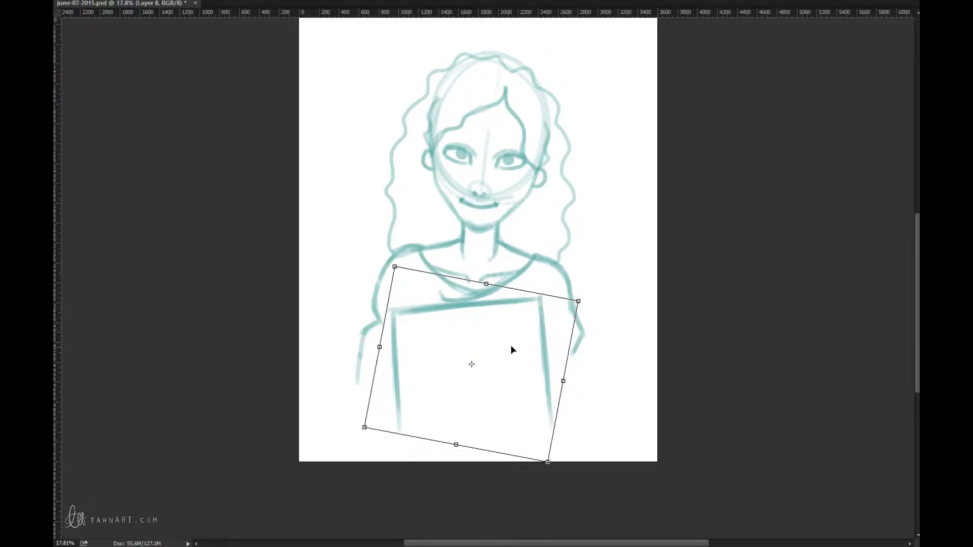
key("shift+Down")
key("shift+Down")
key("shift+Down")
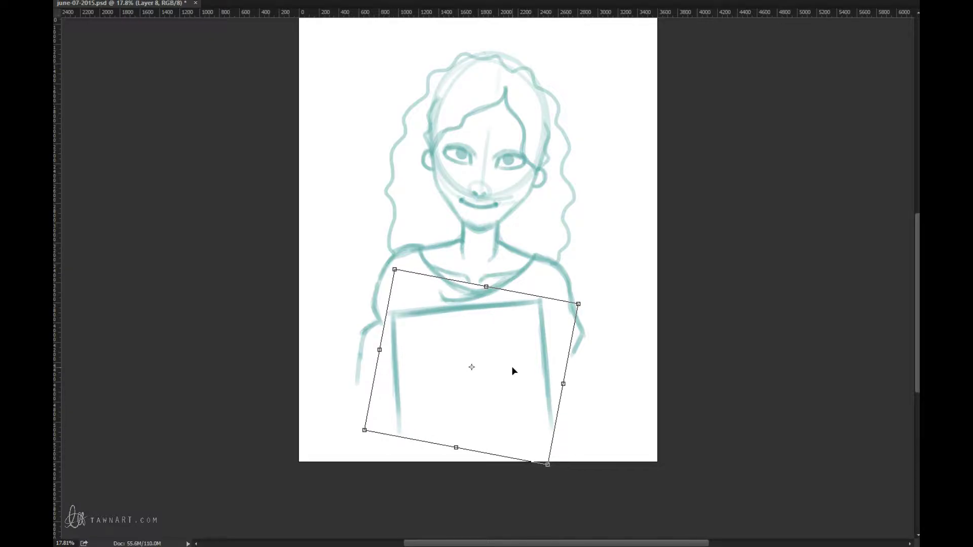
key("shift+Right")
key("shift+Right")
key("Return")
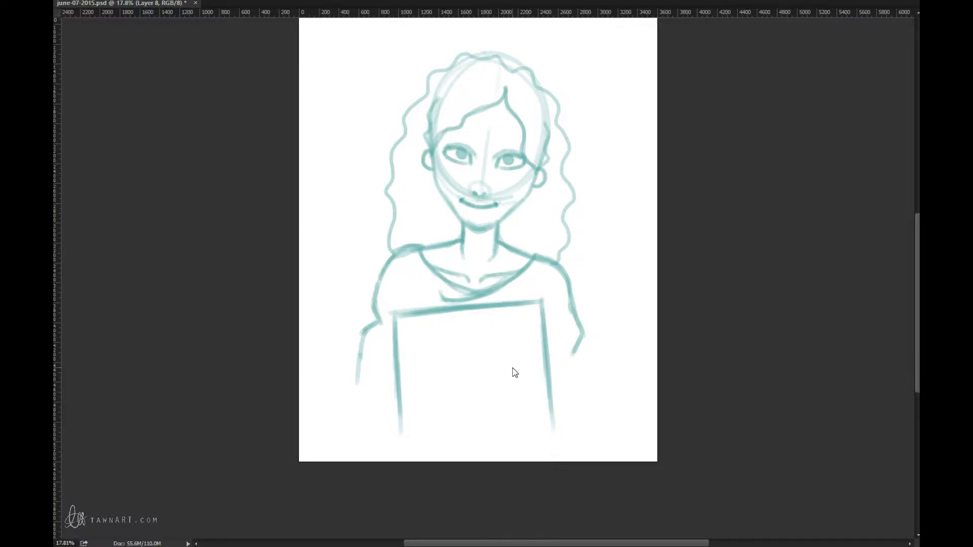
Darken the book's edges, add top corner strokes, and draw inner thickness lines along top and left.
left_click_drag(398, 318, 410, 446)
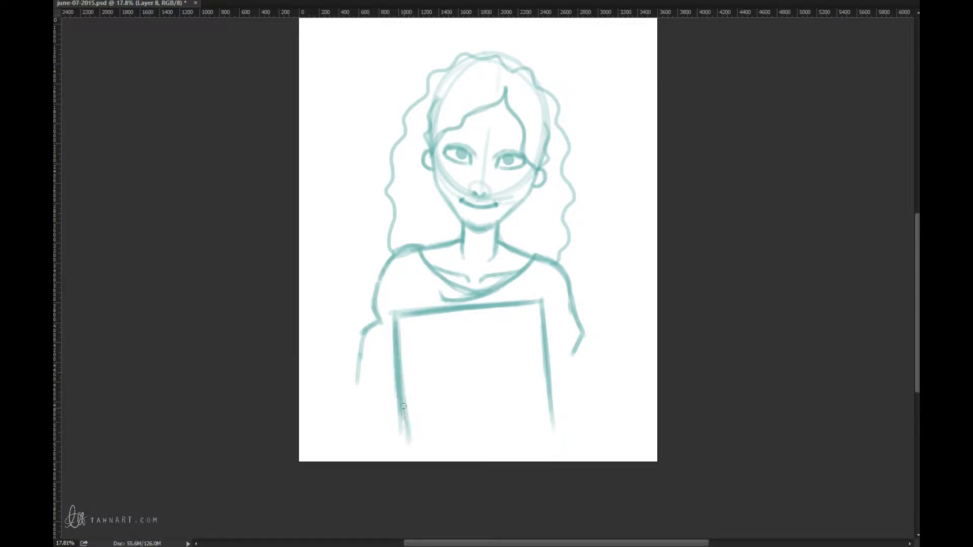
left_click_drag(403, 400, 411, 480)
mouse_move(549, 380)
left_mouse_down()
mouse_move(560, 464)
mouse_move(545, 408)
left_mouse_up()
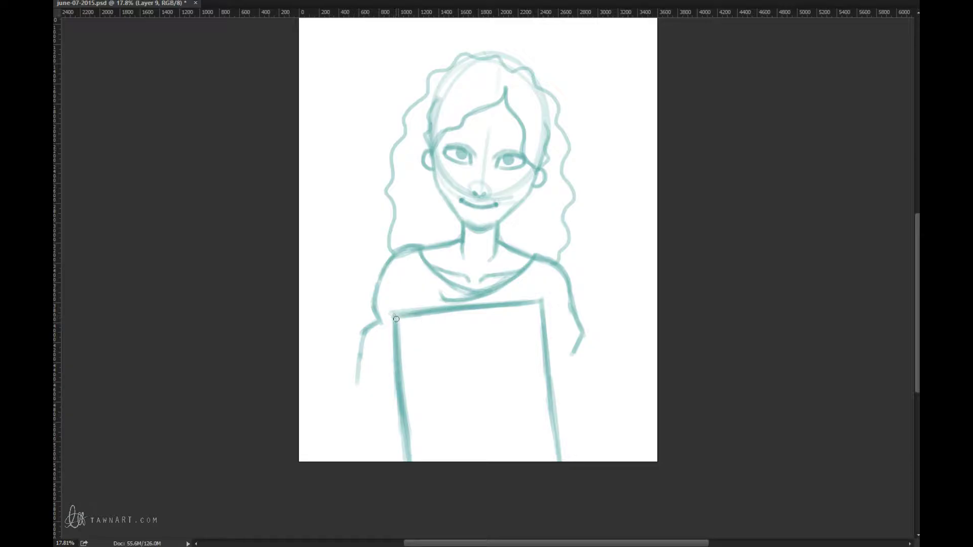
left_click_drag(399, 320, 411, 333)
left_click_drag(539, 302, 550, 316)
key("ctrl+alt+z")
key("ctrl+alt+z")
left_click_drag(395, 316, 409, 329)
left_click_drag(543, 304, 550, 316)
left_click_drag(406, 333, 550, 315)
left_click_drag(413, 338, 418, 409)
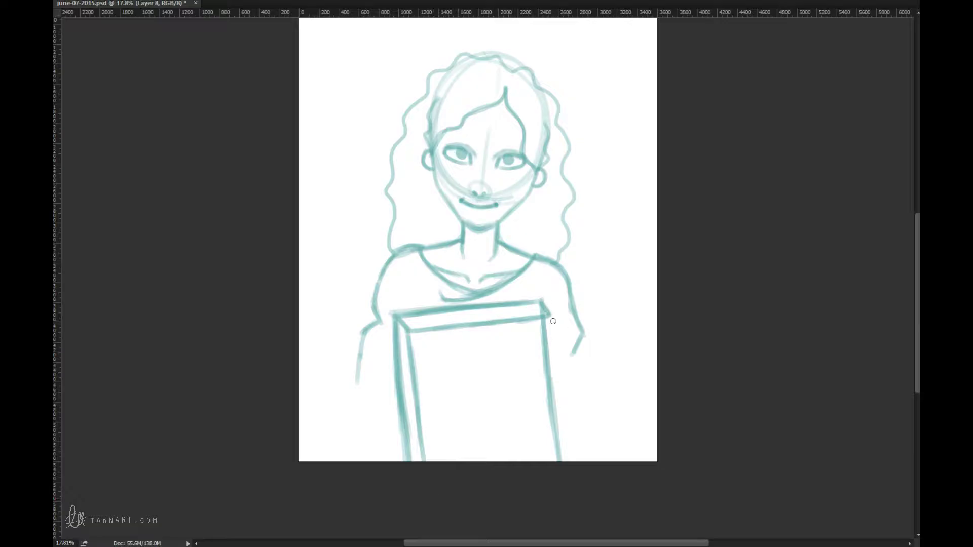
Erase the old right edge of the book, paint a new one, and redraw the top-right corner.
key("e")
mouse_move(545, 325)
left_mouse_down()
mouse_move(558, 413)
mouse_move(551, 403)
left_mouse_up()
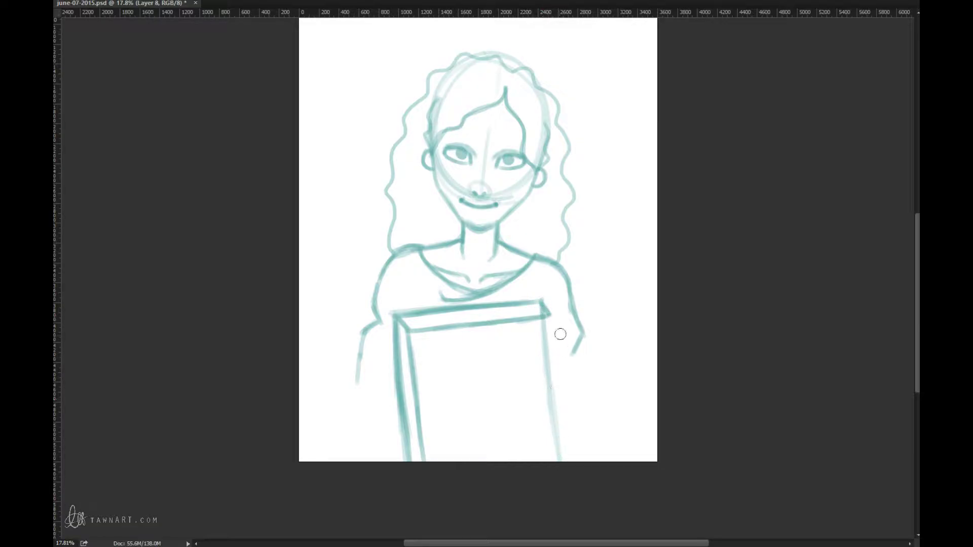
left_click_drag(545, 326, 562, 492)
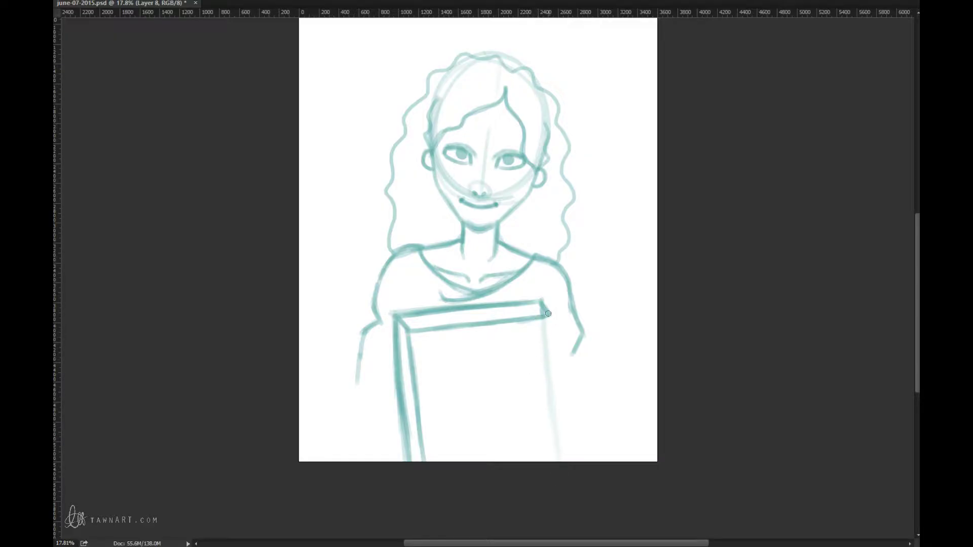
left_click_drag(548, 314, 569, 464)
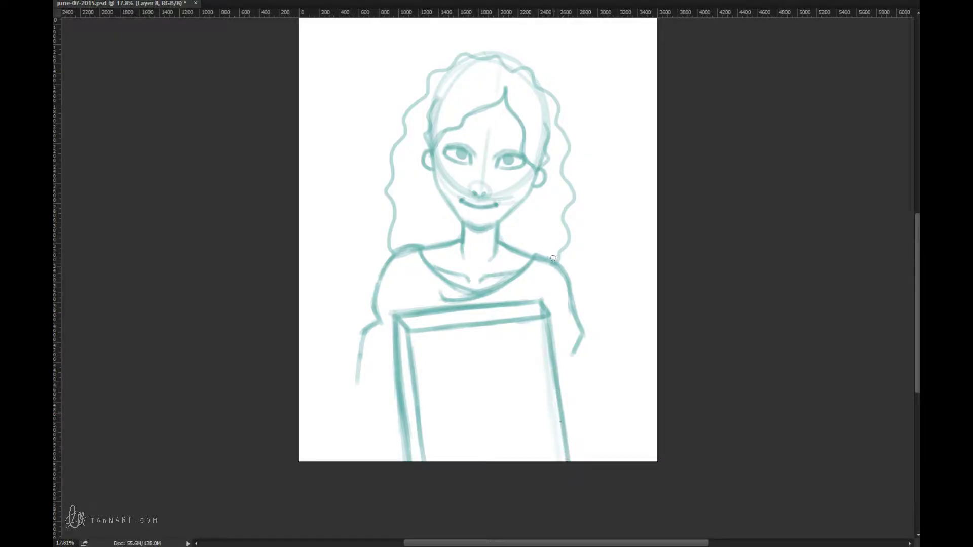
key("e")
left_click_drag(551, 303, 554, 304)
key("b")
mouse_move(540, 302)
left_mouse_down()
mouse_move(546, 316)
mouse_move(551, 303)
left_mouse_up()
Lasso the book's right edge and move it outward to the right.
key("l")
mouse_move(557, 317)
left_mouse_down()
mouse_move(573, 509)
mouse_move(557, 318)
left_mouse_up()
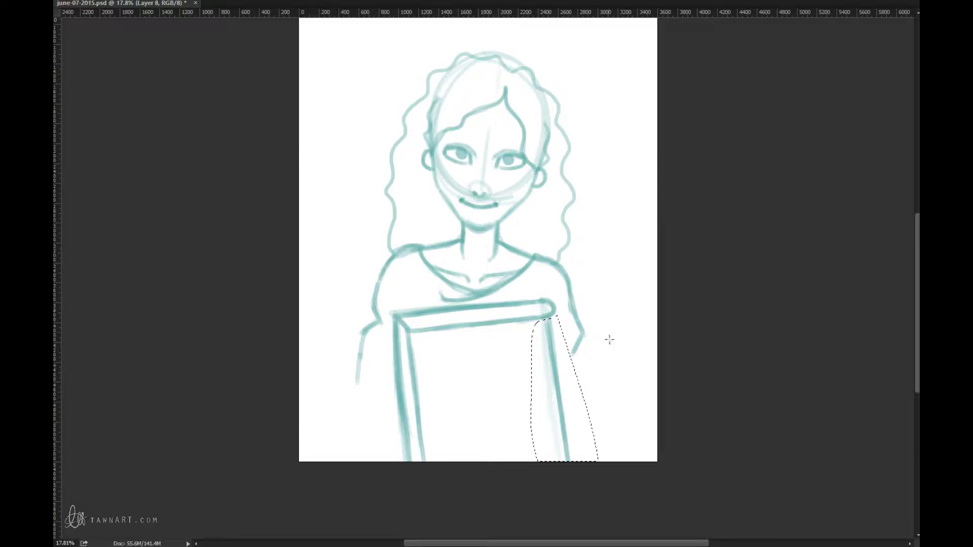
key("ctrl")
key("ctrl+t")
left_click_drag(563, 412, 556, 410)
key("Return")
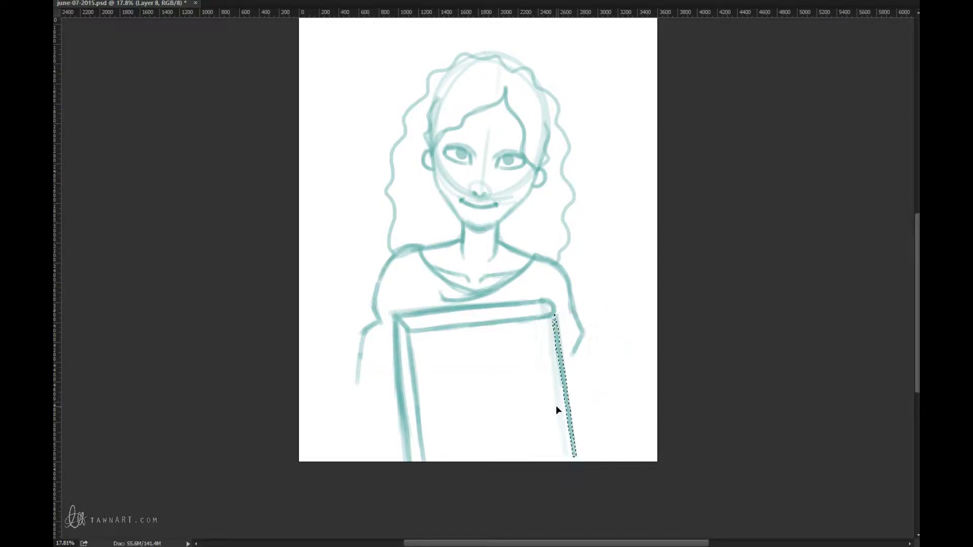
key("ctrl+d")
Darken the book's right, left and top frame lines and extend the inner top-left line.
left_click_drag(554, 307, 570, 446)
left_click_drag(563, 369, 577, 471)
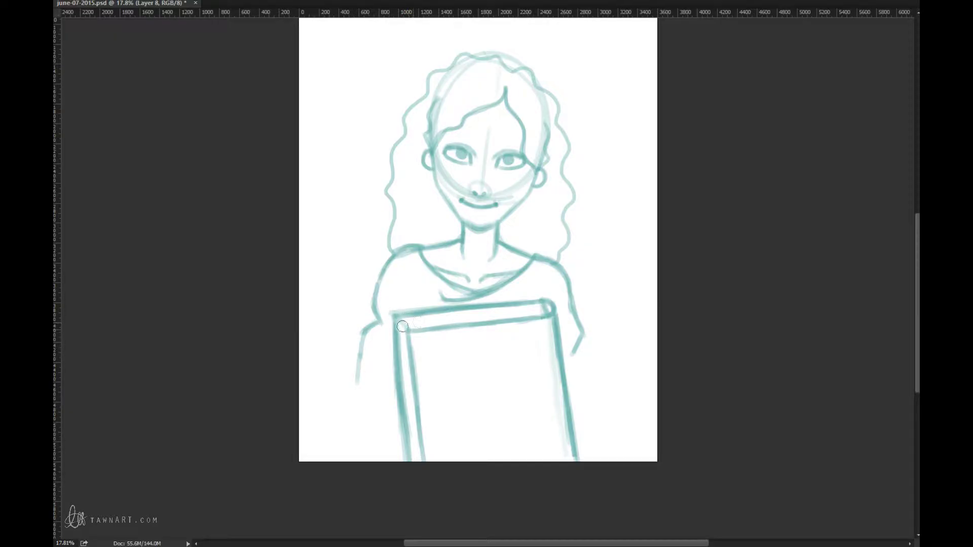
mouse_move(409, 323)
left_mouse_down()
mouse_move(400, 352)
mouse_move(413, 467)
left_mouse_up()
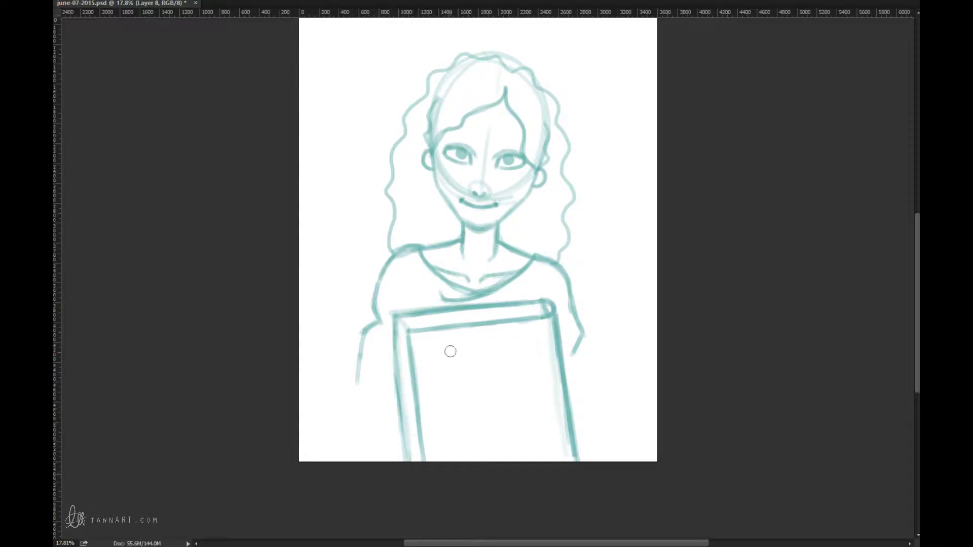
left_click_drag(394, 323, 408, 461)
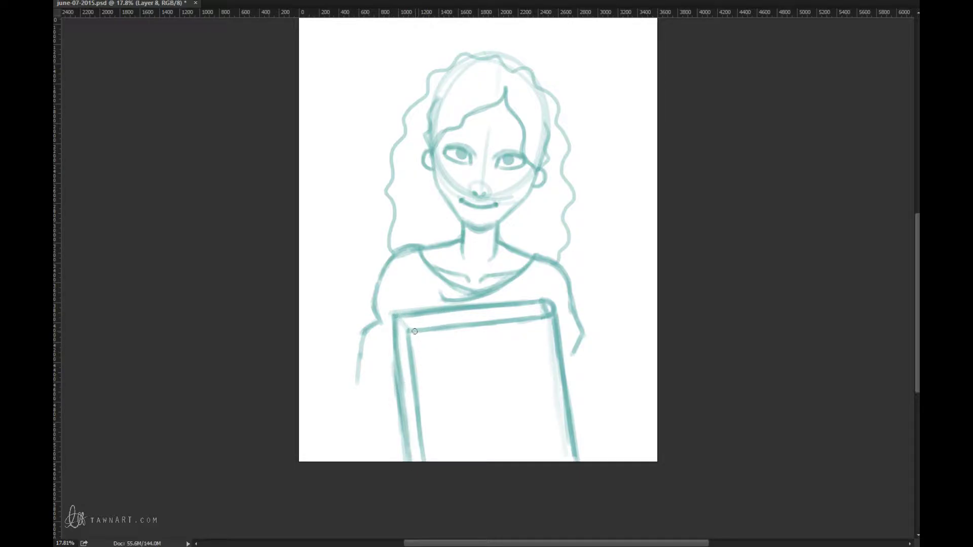
left_click_drag(415, 331, 407, 332)
mouse_move(403, 321)
left_mouse_down()
mouse_move(475, 312)
mouse_move(401, 323)
mouse_move(419, 462)
left_mouse_up()
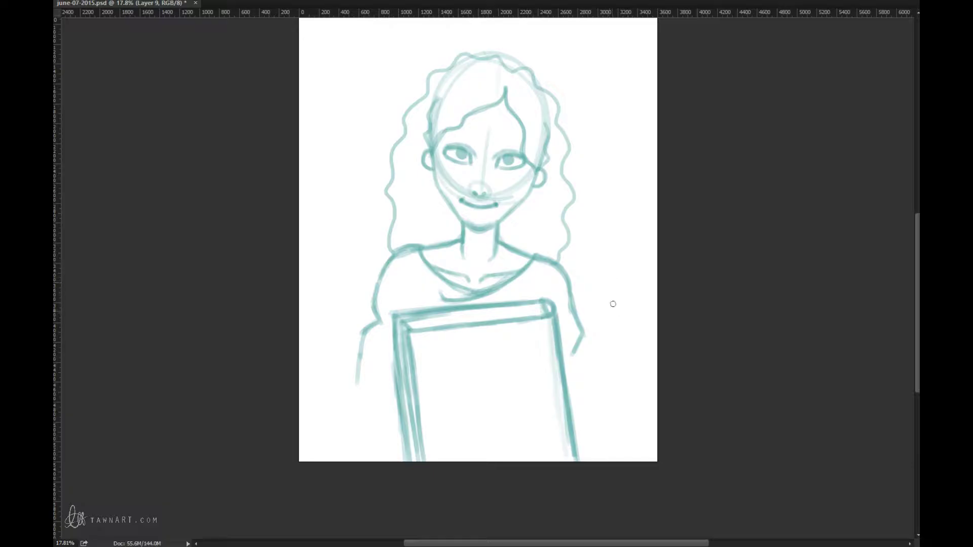
Erase the old left arm and shoulder strokes and the lower right arm.
key("ctrl+z")
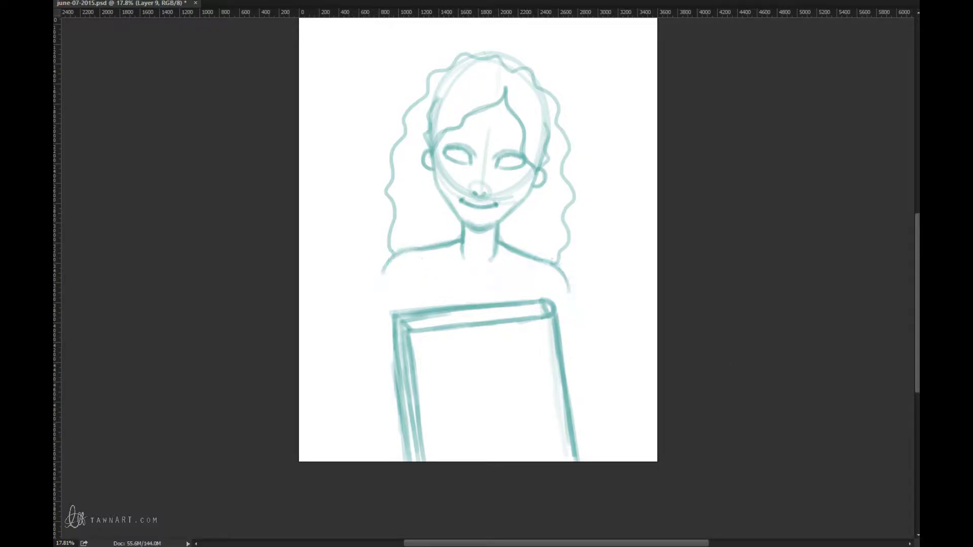
key("ctrl+z")
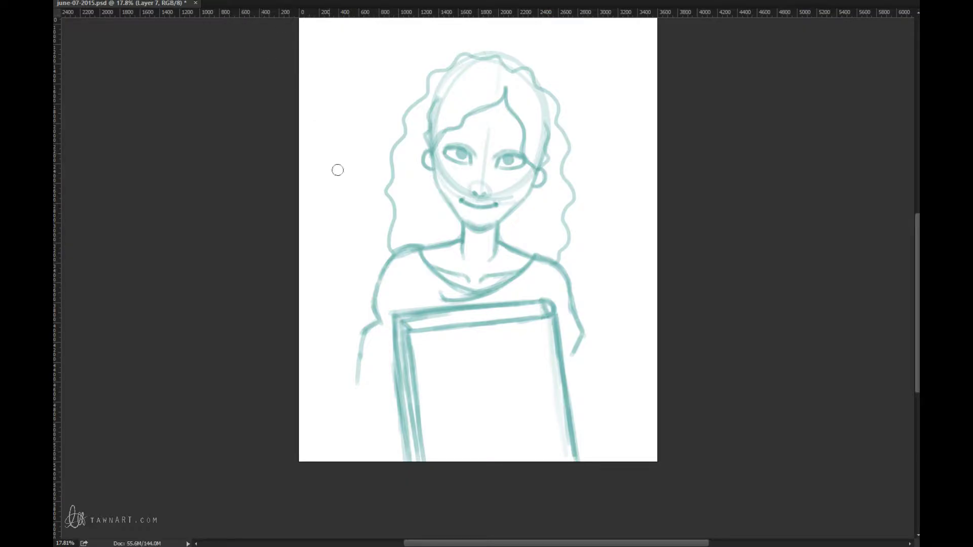
mouse_move(355, 394)
left_mouse_down()
mouse_move(377, 297)
mouse_move(379, 331)
mouse_move(385, 278)
left_mouse_up()
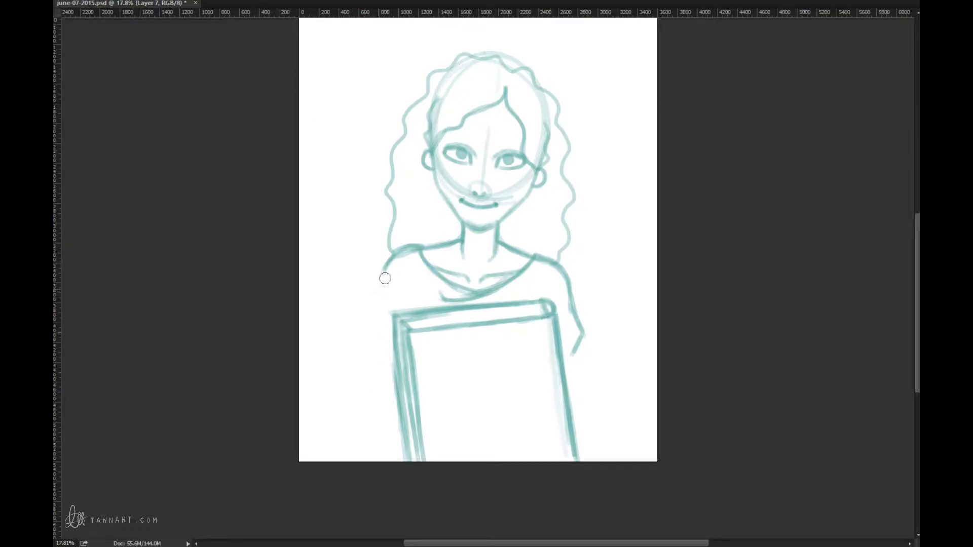
mouse_move(570, 284)
left_mouse_down()
mouse_move(581, 351)
mouse_move(584, 323)
mouse_move(580, 363)
left_mouse_up()
Try a new left-arm stroke from the shoulder, then undo it.
mouse_move(389, 263)
left_mouse_down()
mouse_move(331, 355)
mouse_move(335, 380)
left_mouse_up()
key("ctrl+alt+z")
key("ctrl+alt+z")
key("ctrl+alt+z")
key("ctrl+alt+z")
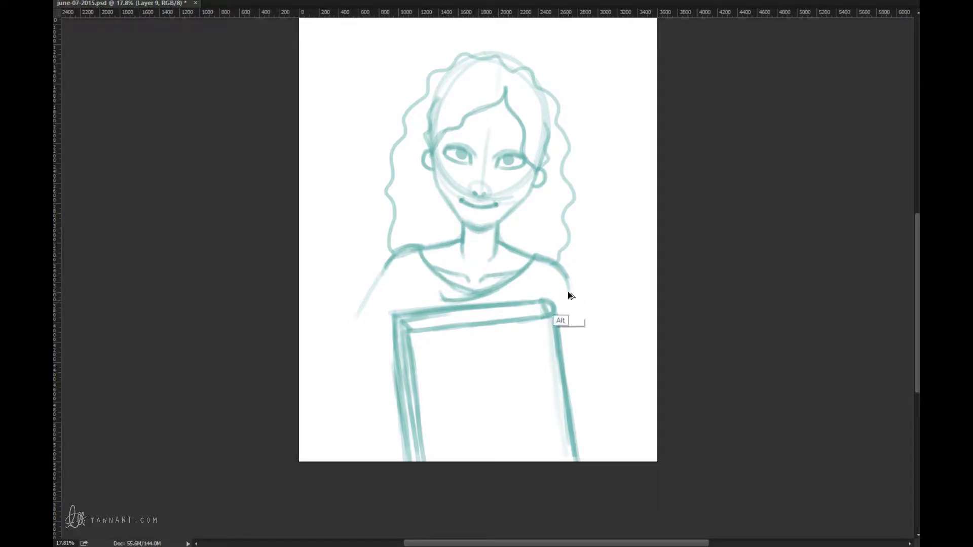
key("ctrl+alt+z")
Sketch rough left and right arms from the shoulders, with forearms crossing the book.
left_click_drag(384, 282, 343, 408)
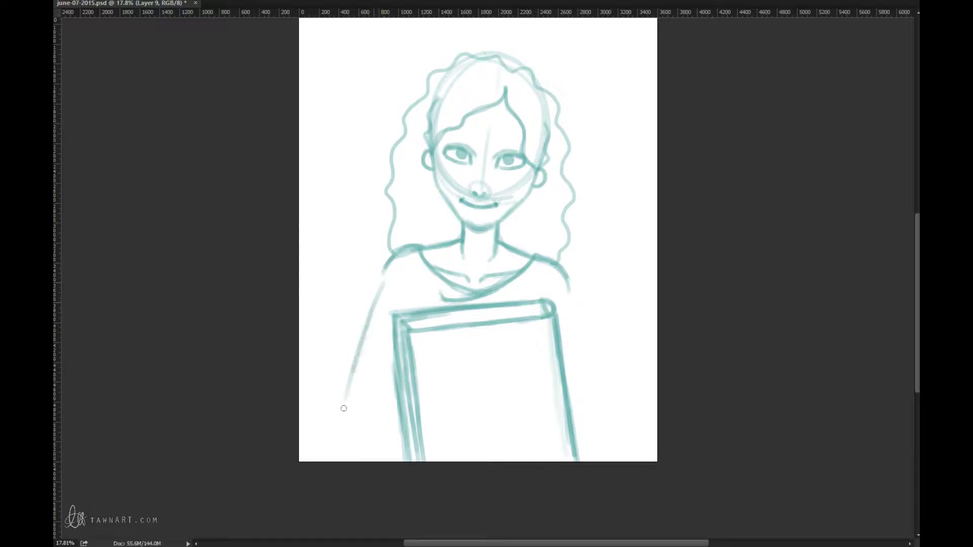
left_click_drag(358, 358, 346, 422)
mouse_move(375, 303)
left_mouse_down()
mouse_move(358, 375)
mouse_move(407, 391)
left_mouse_up()
left_click_drag(349, 420, 452, 383)
left_click_drag(569, 283, 594, 376)
mouse_move(578, 324)
left_mouse_down()
mouse_move(602, 390)
mouse_move(558, 428)
left_mouse_up()
left_click_drag(600, 389, 536, 451)
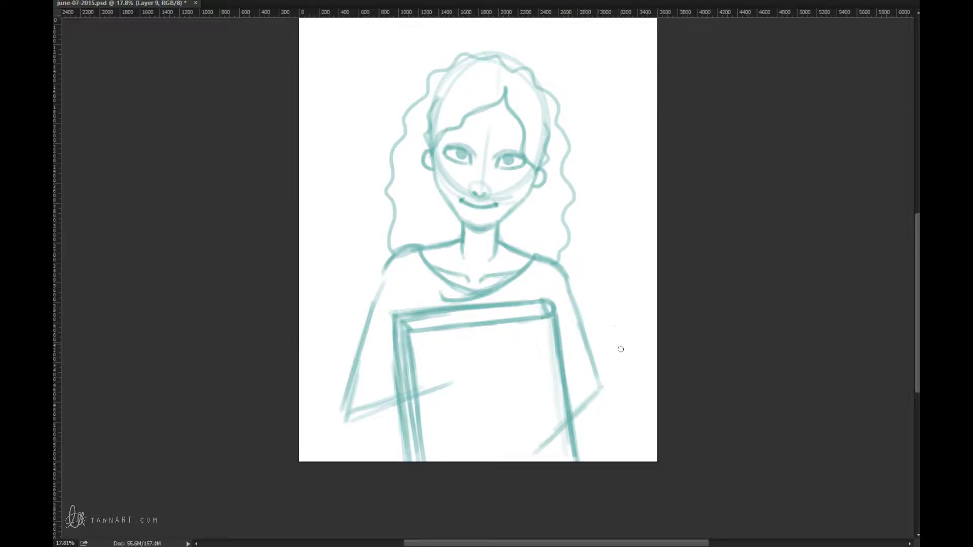
Lasso the right forearm stroke, tilt it clockwise and move it up and left.
key("l")
mouse_move(619, 404)
left_mouse_down()
mouse_move(576, 387)
mouse_move(575, 460)
left_mouse_up()
key("ctrl+t")
left_click_drag(642, 411, 643, 425)
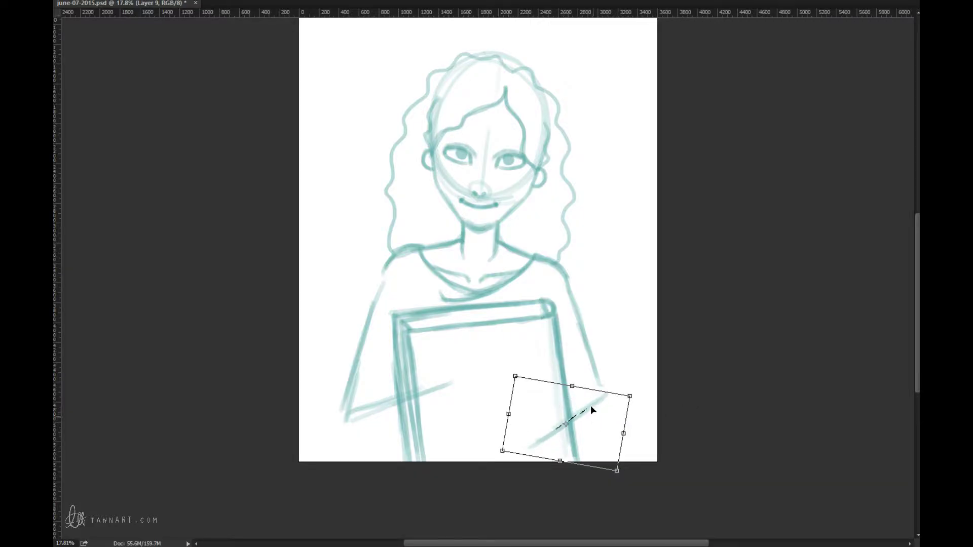
mouse_move(591, 406)
left_mouse_down()
mouse_move(579, 393)
mouse_move(646, 396)
left_mouse_up()
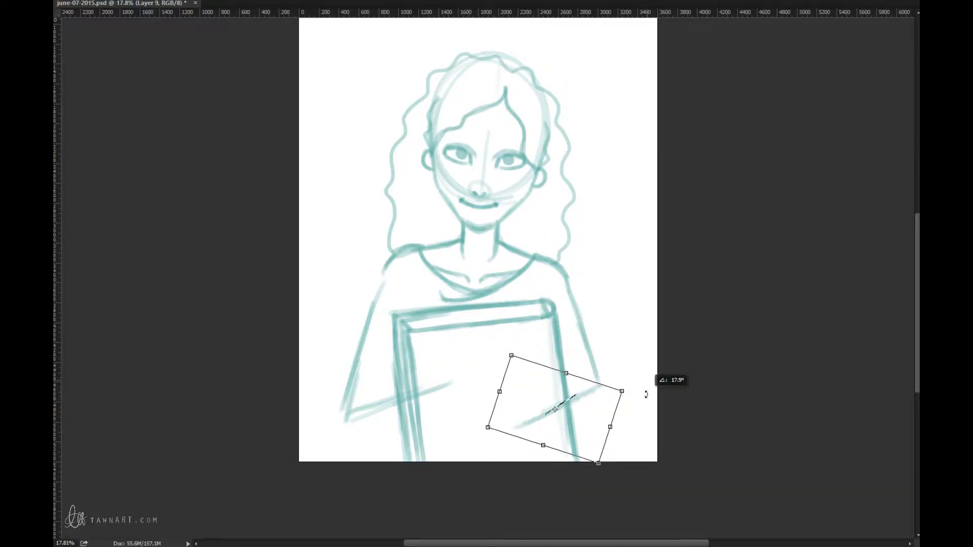
key("Return")
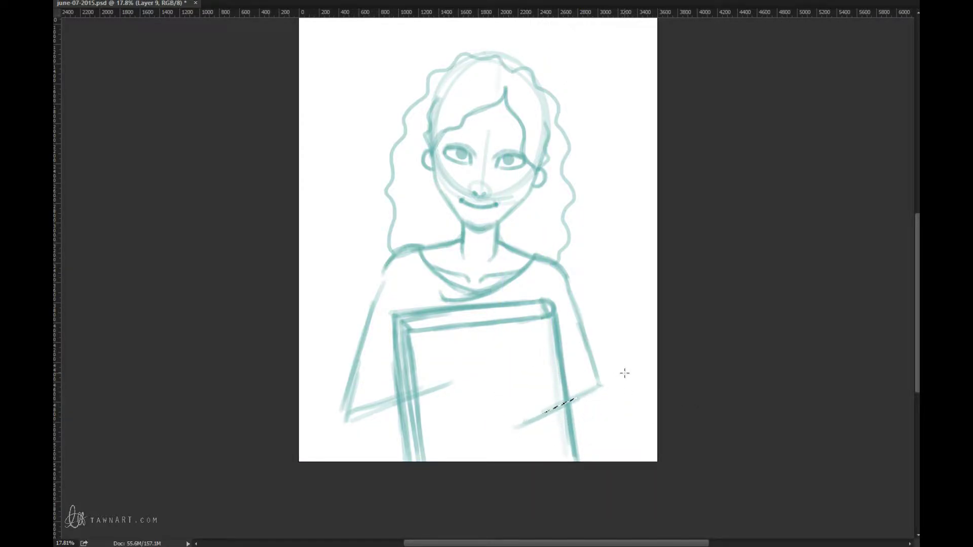
Select the left arm and shift it slightly to the right.
mouse_move(400, 282)
left_mouse_down()
mouse_move(336, 365)
mouse_move(419, 405)
mouse_move(399, 283)
left_mouse_up()
key("ctrl+t")
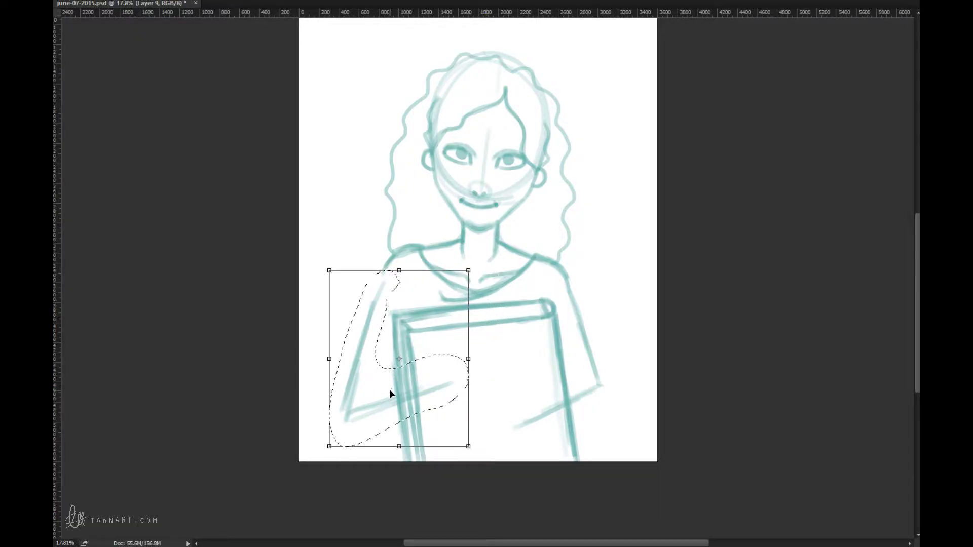
left_click_drag(390, 393, 402, 393)
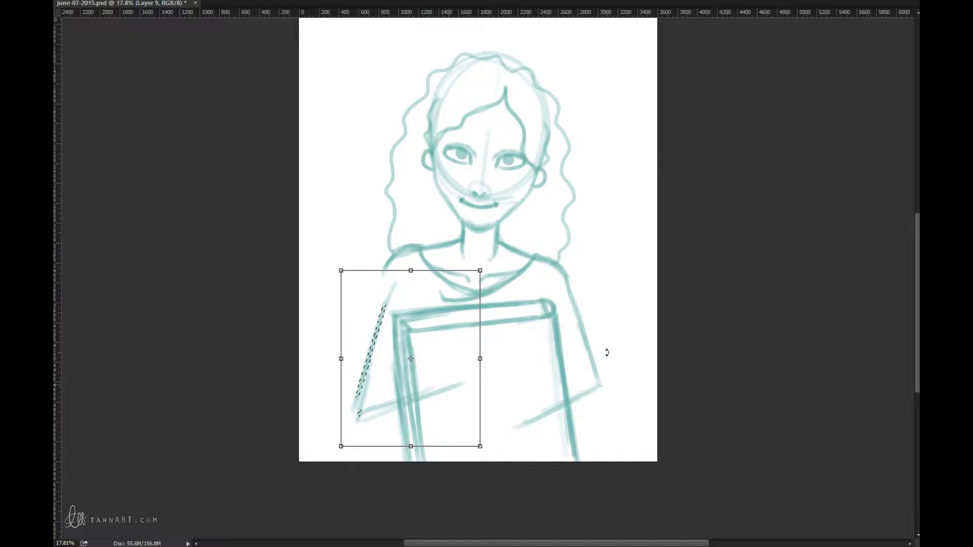
key("Return")
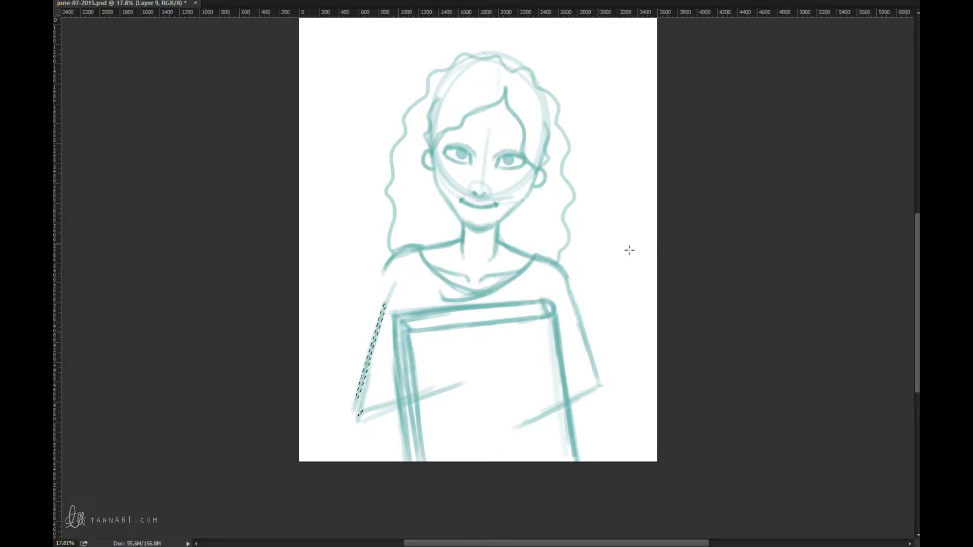
Move the right arm down and left, rotate it slightly clockwise, then deselect.
mouse_move(581, 289)
left_mouse_down()
mouse_move(564, 350)
mouse_move(563, 446)
mouse_move(583, 293)
left_mouse_up()
key("ctrl+t")
left_click_drag(597, 369, 598, 378)
left_click_drag(654, 349, 591, 369)
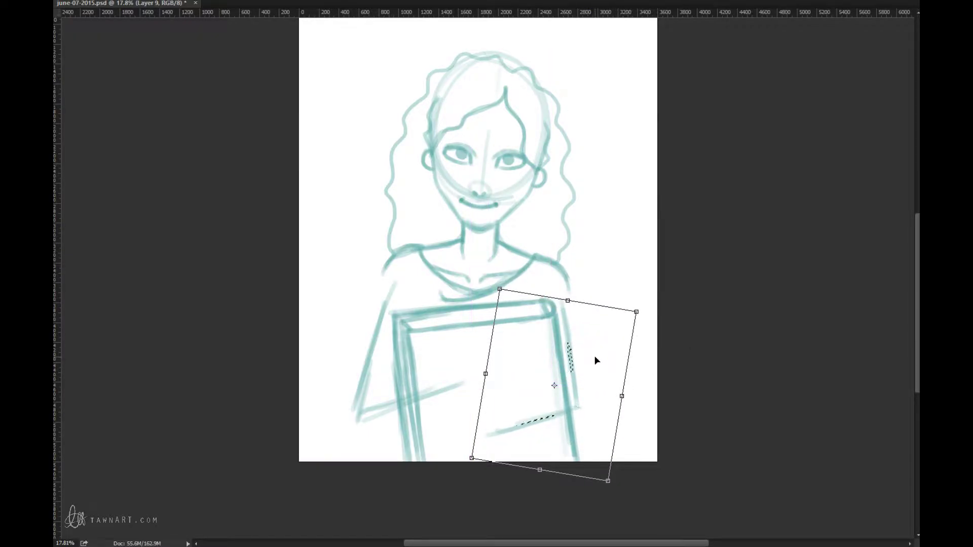
key("Return")
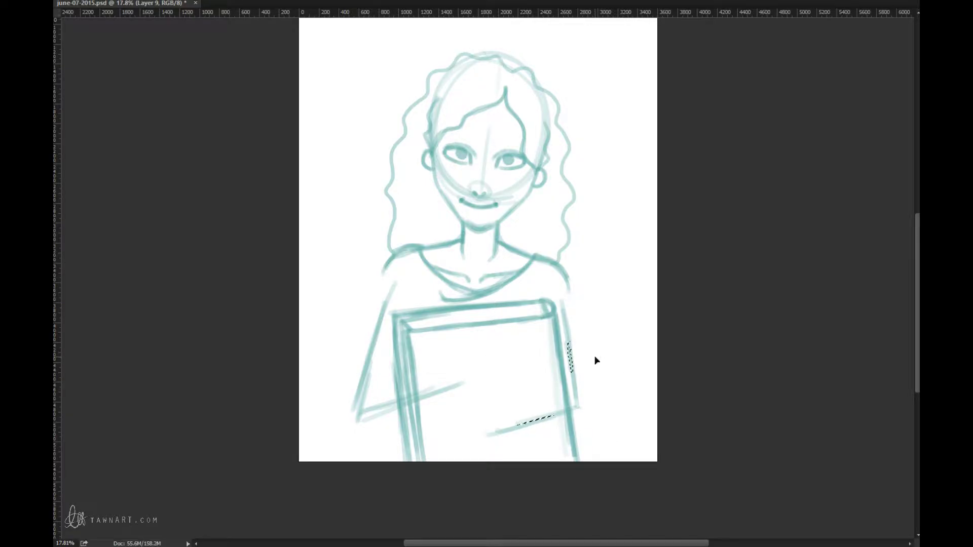
key("ctrl+d")
On a new layer, draw the left arm's outer and inner lines and darken its forearm edges.
key("ctrl+shift+alt+n")
left_click_drag(389, 260, 346, 412)
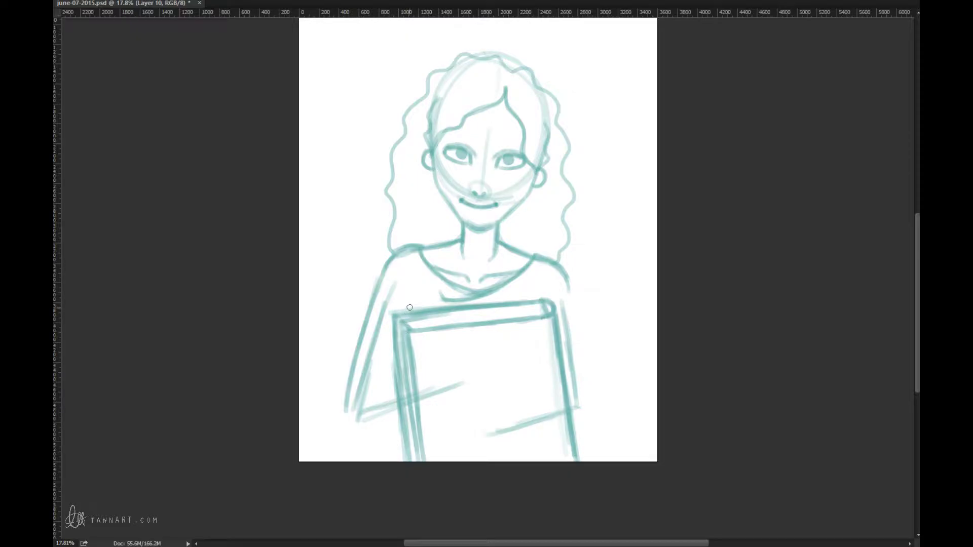
mouse_move(390, 358)
left_mouse_down()
mouse_move(381, 388)
mouse_move(422, 380)
mouse_move(368, 390)
mouse_move(342, 425)
mouse_move(344, 415)
mouse_move(354, 430)
left_mouse_up()
left_click_drag(358, 356, 342, 427)
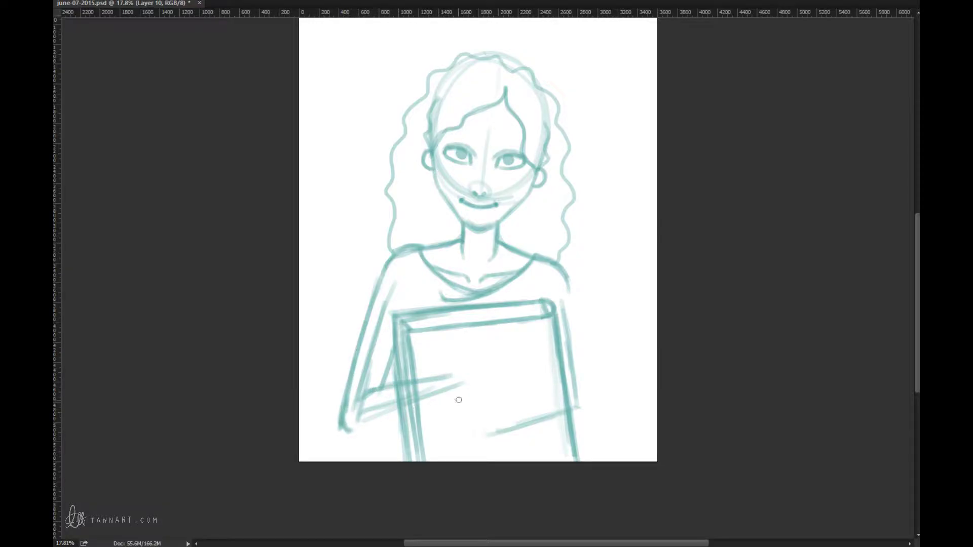
left_click_drag(457, 393, 353, 435)
left_click_drag(431, 408, 350, 430)
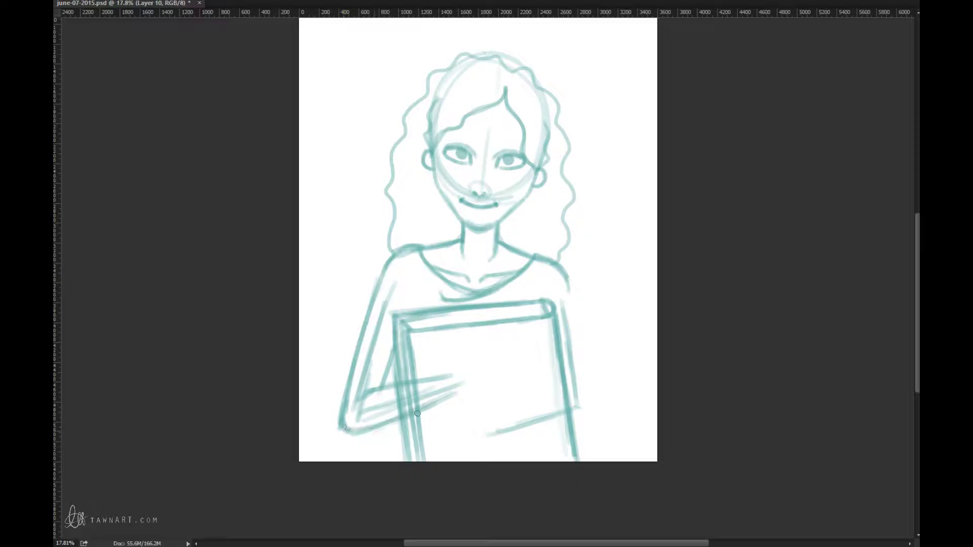
left_click_drag(462, 393, 384, 428)
Draw the right arm and forearm across the book and reinforce the book's right edge.
mouse_move(568, 276)
left_mouse_down()
mouse_move(585, 393)
mouse_move(487, 426)
left_mouse_up()
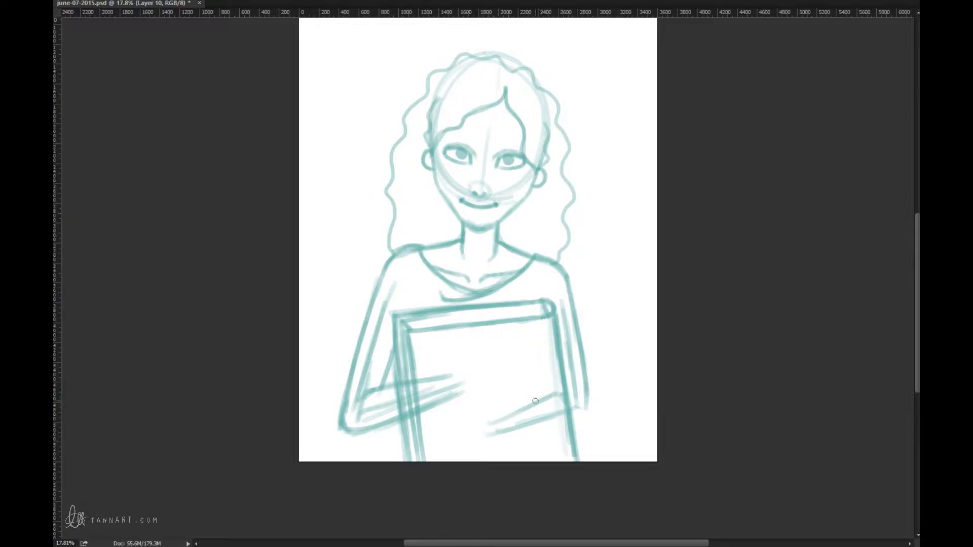
left_click_drag(555, 394, 475, 433)
mouse_move(555, 390)
left_mouse_down()
mouse_move(558, 345)
mouse_move(556, 394)
mouse_move(553, 323)
left_mouse_up()
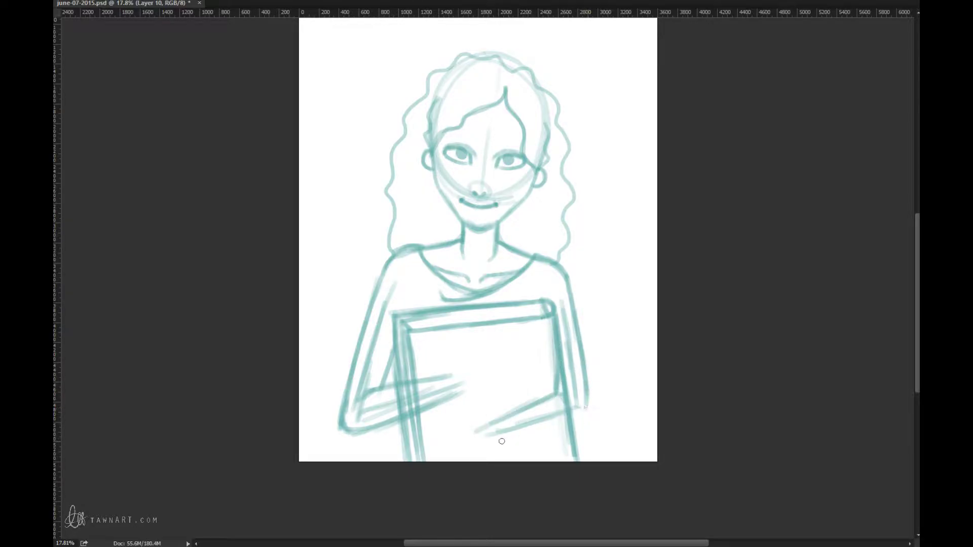
mouse_move(486, 437)
left_mouse_down()
mouse_move(552, 430)
mouse_move(528, 440)
mouse_move(590, 403)
mouse_move(572, 419)
left_mouse_up()
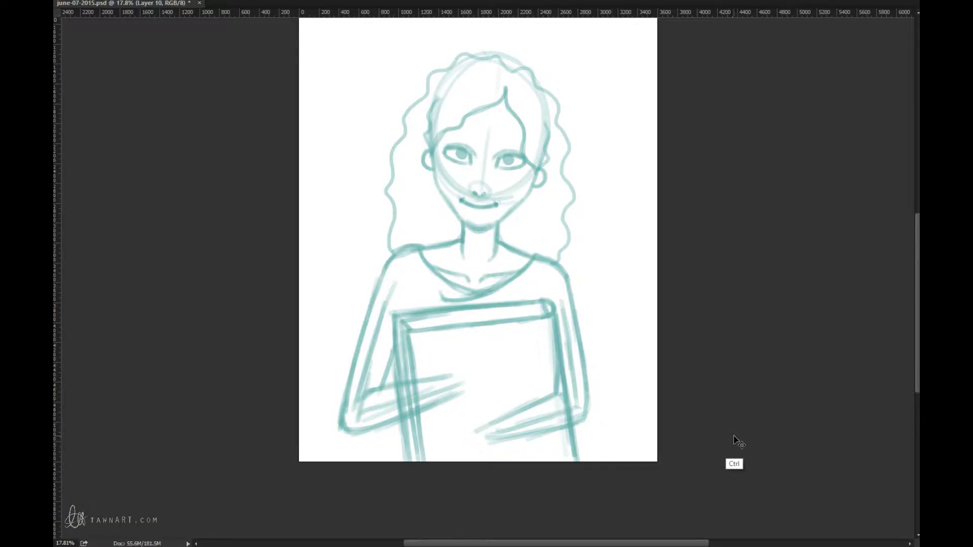
Back on the rough arm layer, select the left arm and squash it vertically.
key("ctrl+e")
mouse_move(424, 347)
left_mouse_down()
mouse_move(320, 449)
mouse_move(359, 278)
mouse_move(424, 348)
left_mouse_up()
key("ctrl+d")
mouse_move(391, 377)
left_mouse_down()
mouse_move(330, 354)
mouse_move(428, 361)
mouse_move(393, 377)
left_mouse_up()
key("ctrl+t")
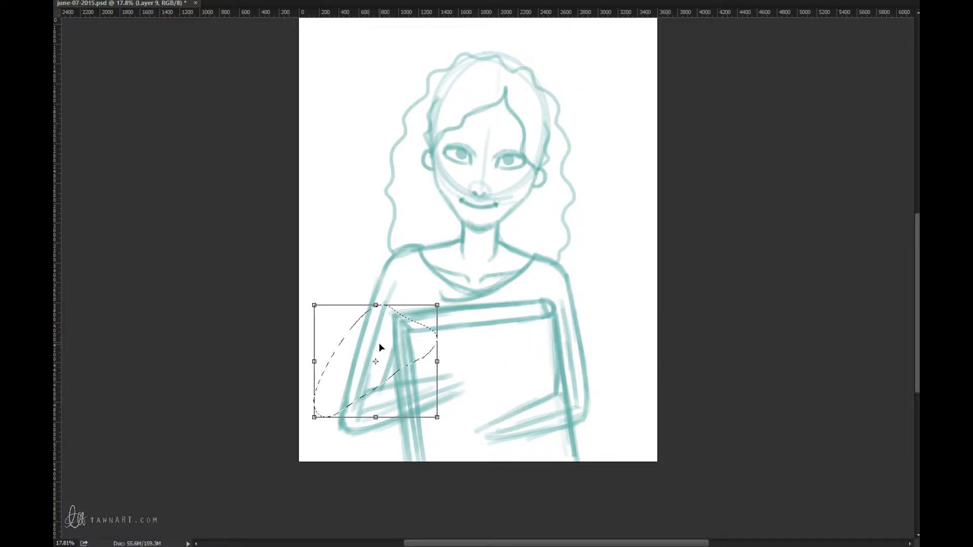
left_click_drag(376, 305, 405, 323)
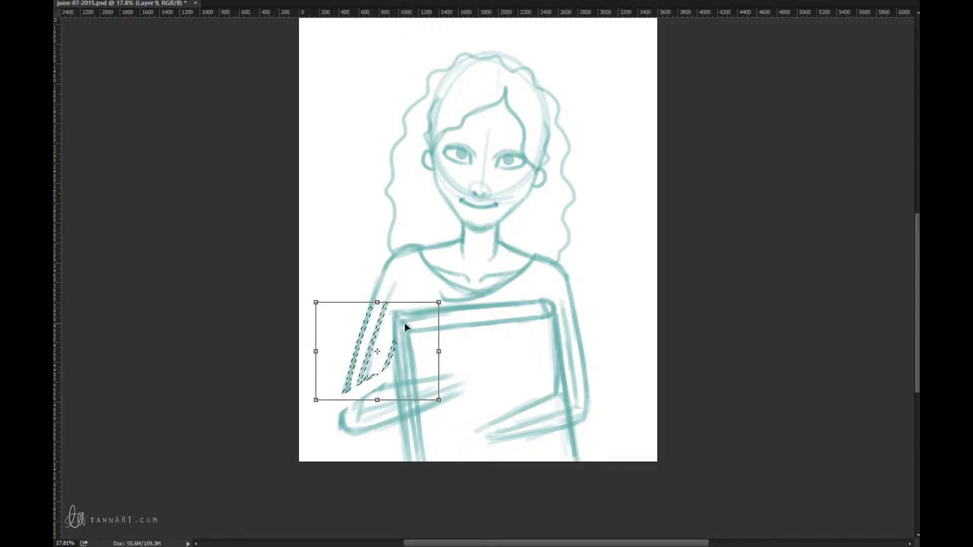
key("Return")
Select the left forearm and move it up across the book.
mouse_move(406, 375)
left_mouse_down()
mouse_move(378, 380)
mouse_move(399, 448)
mouse_move(415, 359)
left_mouse_up()
key("ctrl+t")
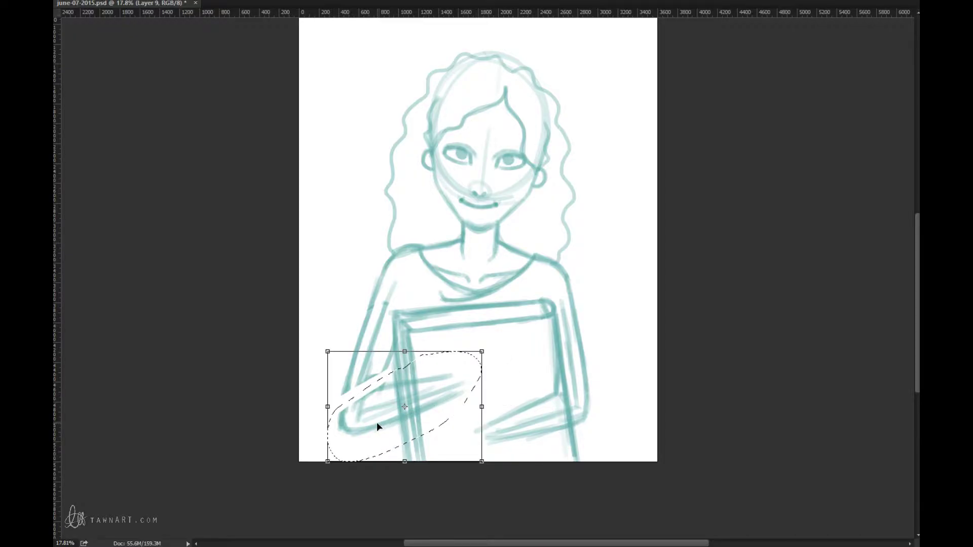
left_click_drag(376, 422, 378, 406)
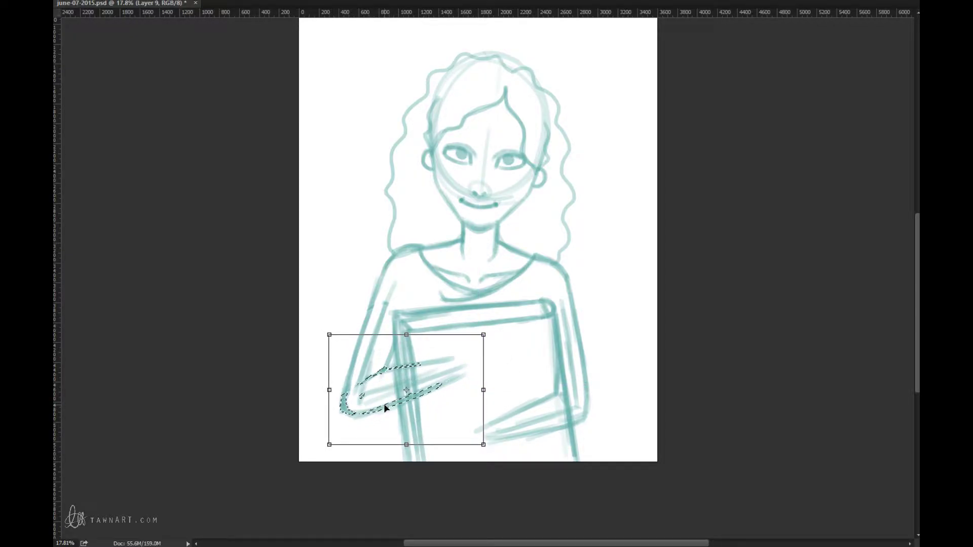
key("Return")
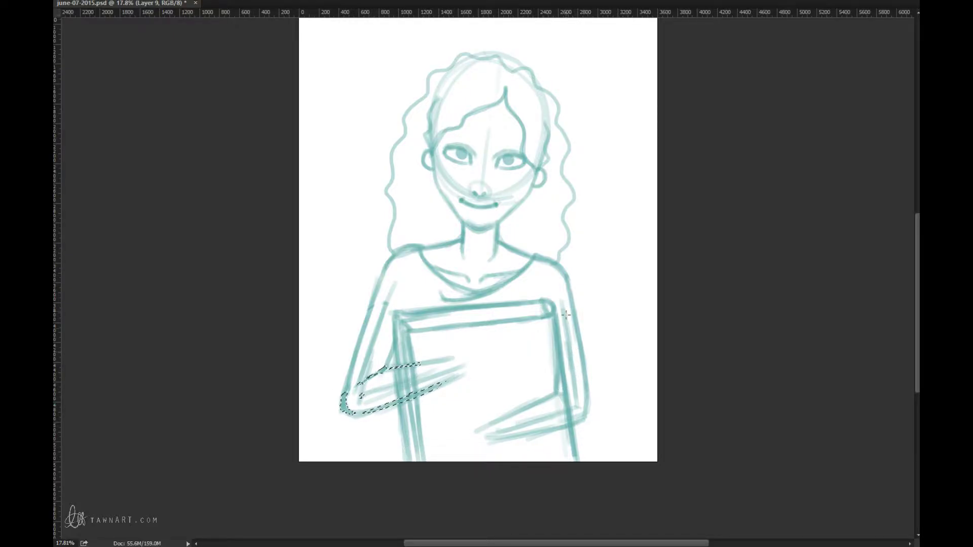
Select part of the right arm and move it up about 30 px.
mouse_move(599, 321)
left_mouse_down()
mouse_move(578, 317)
mouse_move(532, 369)
mouse_move(561, 398)
mouse_move(619, 330)
mouse_move(577, 331)
mouse_move(593, 325)
mouse_move(535, 355)
mouse_move(488, 472)
mouse_move(628, 398)
left_mouse_up()
key("ctrl+t")
key("Return")
key("ctrl+t")
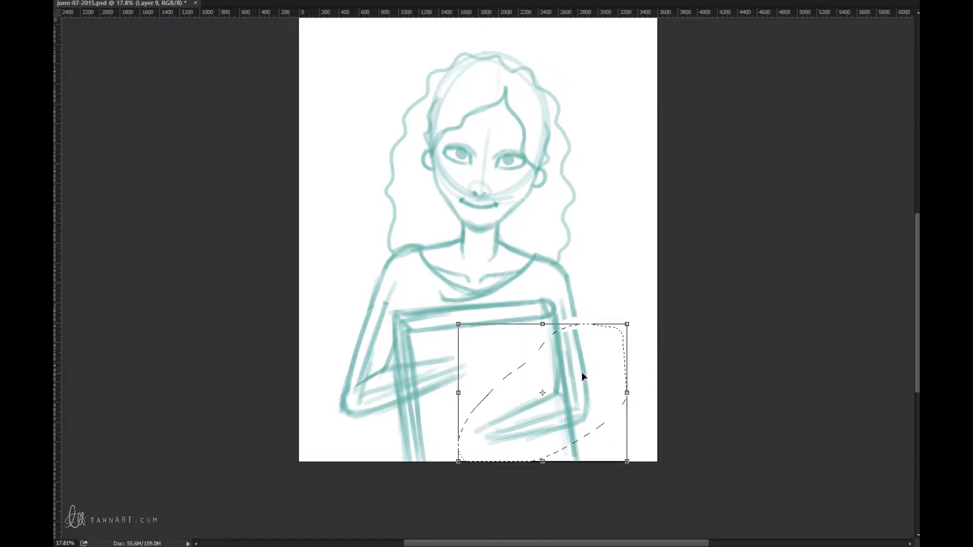
left_click_drag(582, 372, 590, 350)
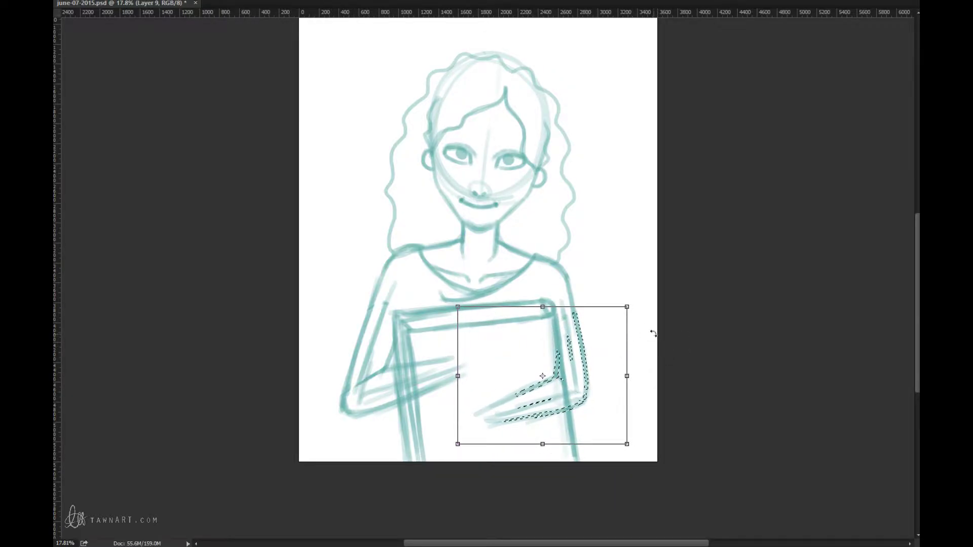
key("Return")
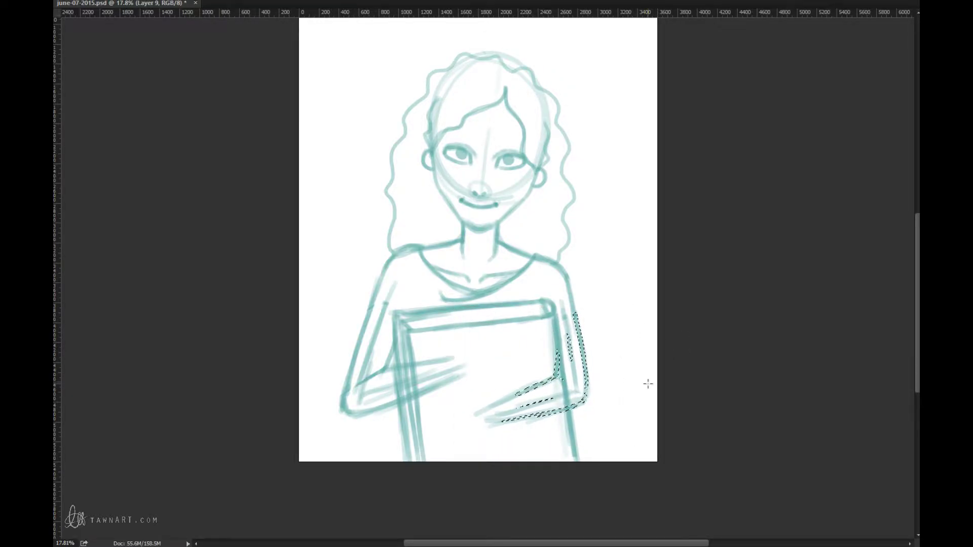
Commit the arm's placement on Layer 8, deselect, and put the book into free transform.
key("ctrl+e")
key("ctrl+t")
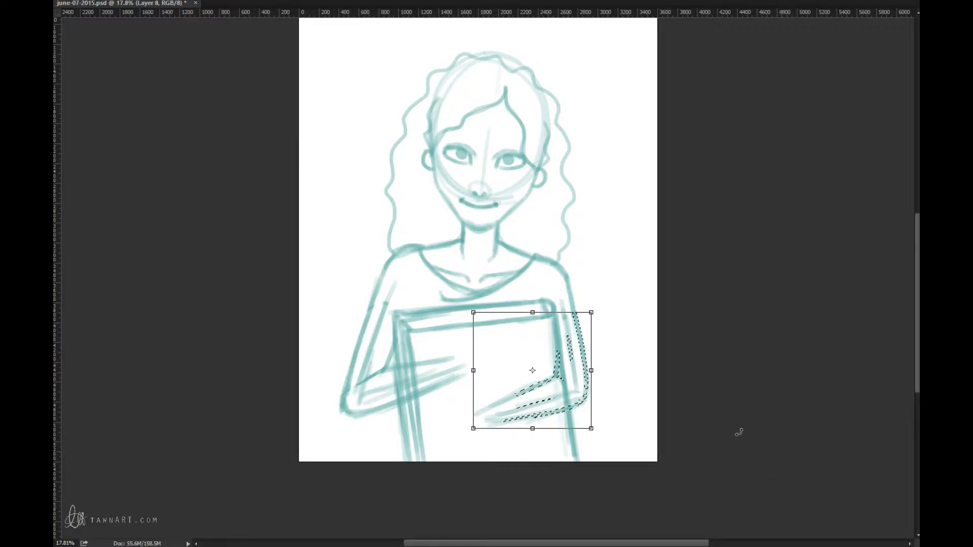
key("Return")
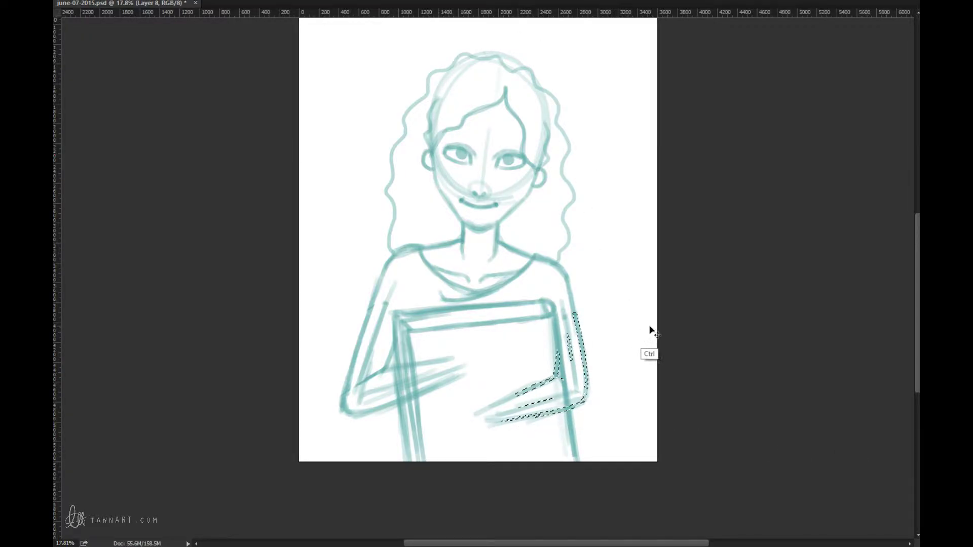
key("ctrl+d")
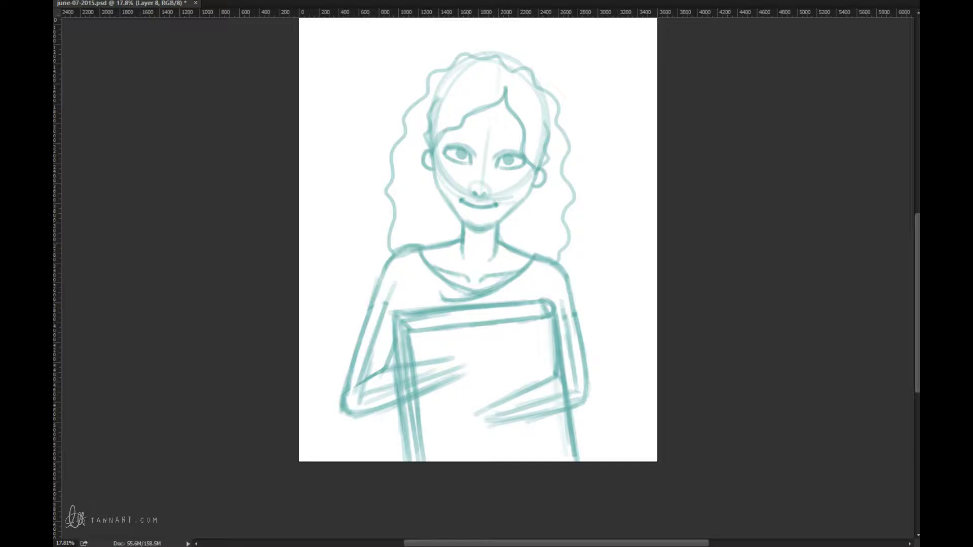
key("ctrl+t")
Shrink the book from its top-right corner, move it up and nudge it into place between the arms.
mouse_move(515, 435)
left_mouse_down()
mouse_move(516, 388)
mouse_move(516, 420)
left_mouse_up()
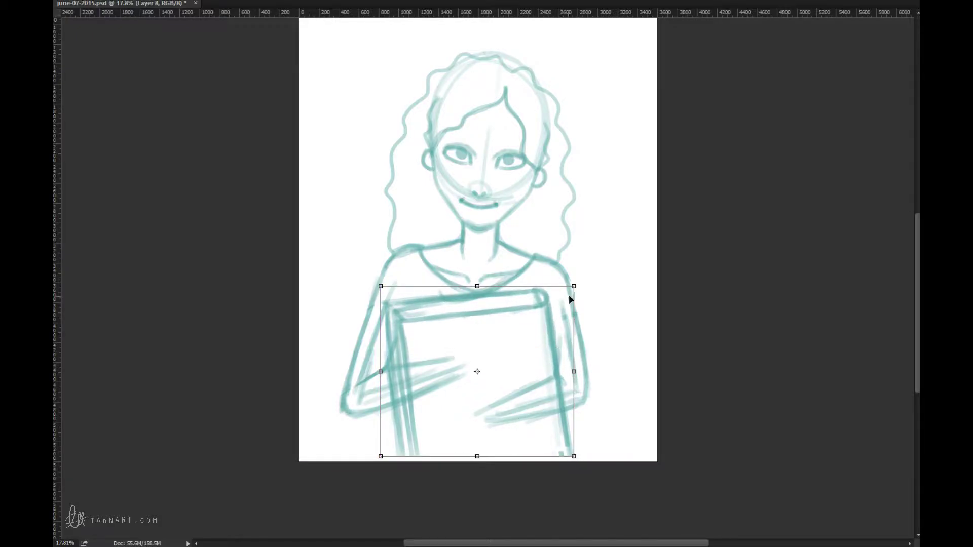
left_click_drag(574, 286, 556, 305)
left_click_drag(495, 398, 497, 376)
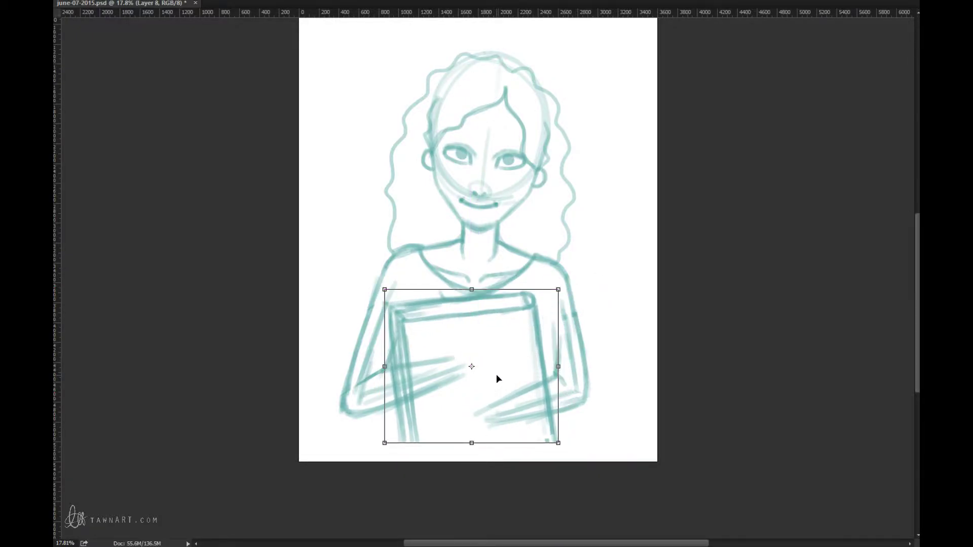
key("shift+Right")
key("shift+Right")
key("shift+Right")
key("shift+Right")
key("shift+Right")
key("shift+Right")
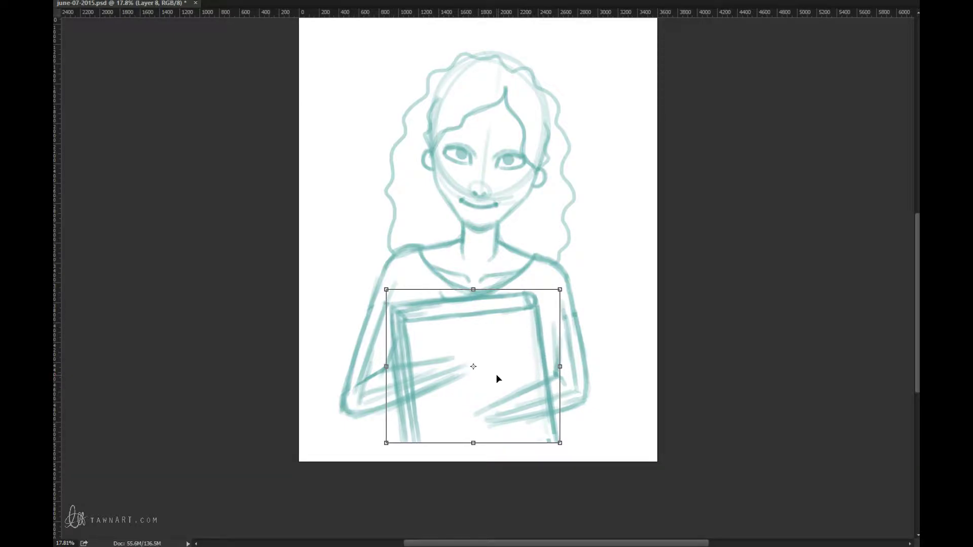
key("Right")
key("Left")
key("Left")
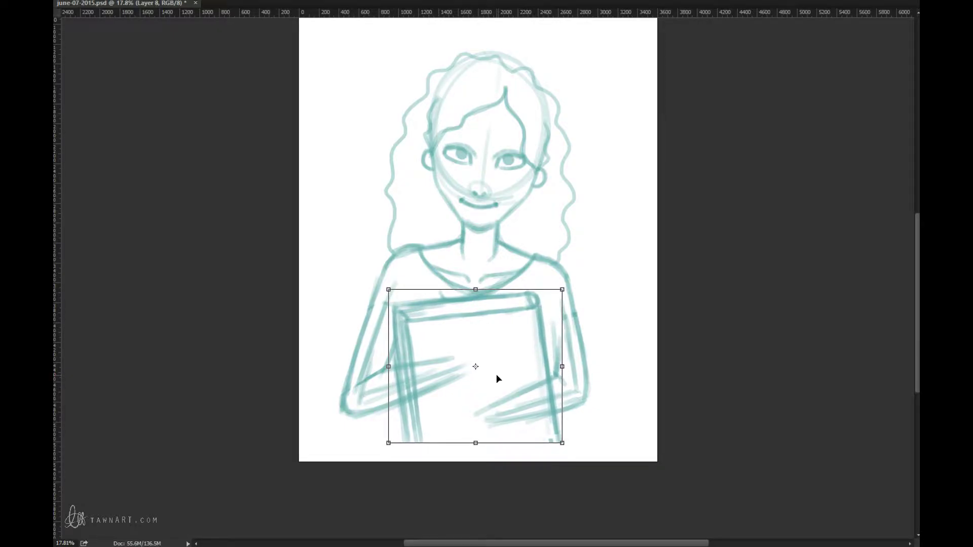
key("Right")
key("Right")
key("Down")
key("Down")
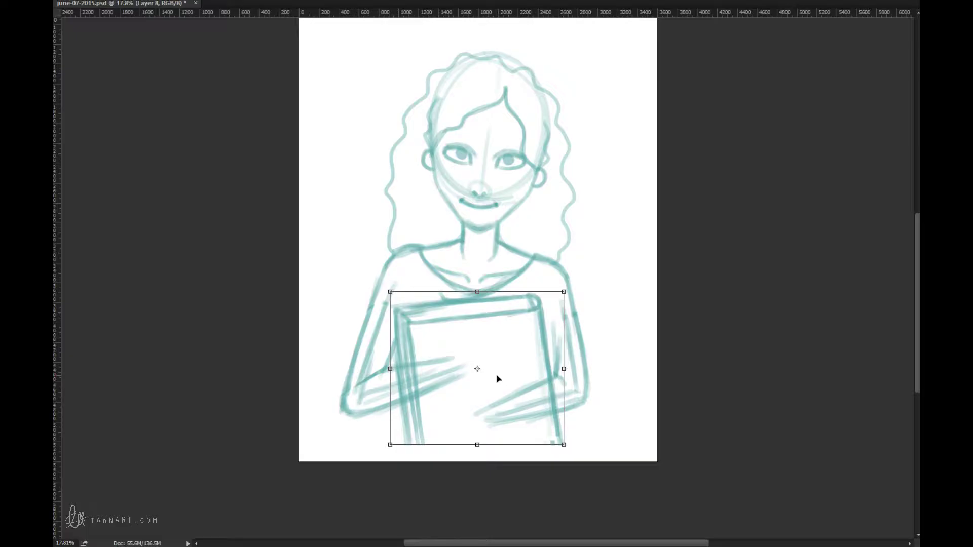
key("Return")
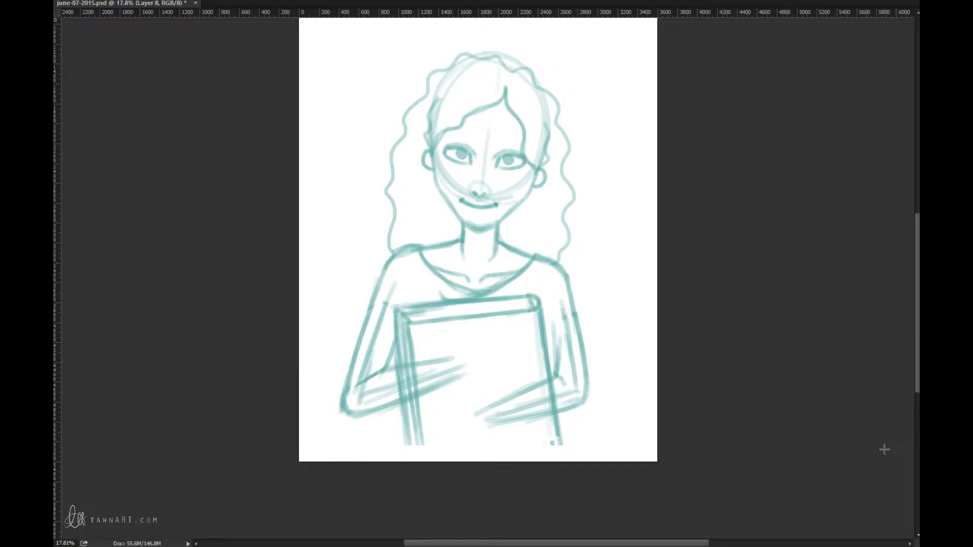
Erase the book lines crossing the left forearm and the right hand.
key("e")
mouse_move(387, 380)
left_mouse_down()
mouse_move(438, 372)
mouse_move(407, 373)
mouse_move(429, 371)
mouse_move(406, 393)
left_mouse_up()
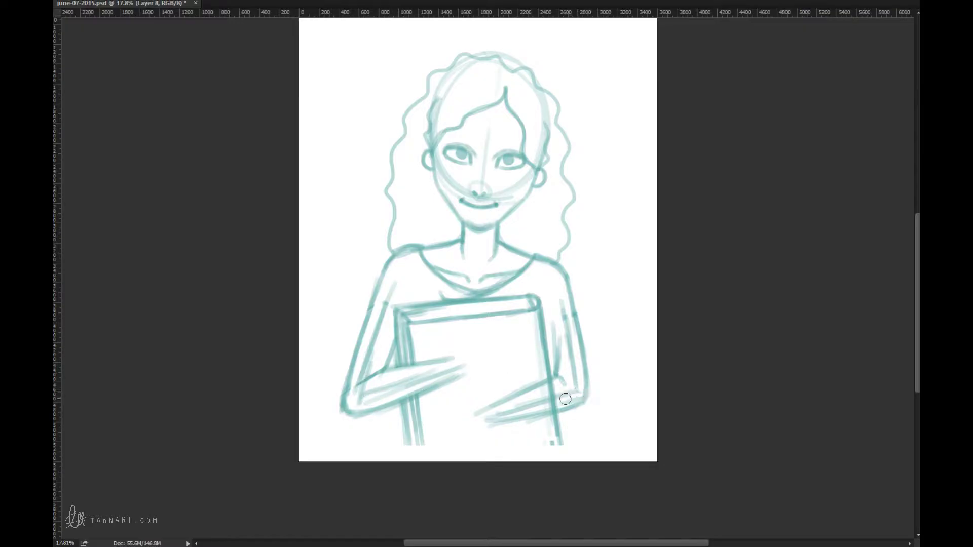
mouse_move(565, 398)
left_mouse_down()
mouse_move(549, 388)
mouse_move(536, 400)
mouse_move(557, 406)
mouse_move(549, 391)
left_mouse_up()
On a new layer, darken the shoulder and upper-arm outline, undoing unwanted forearm and hand strokes.
key("ctrl+shift+alt+n")
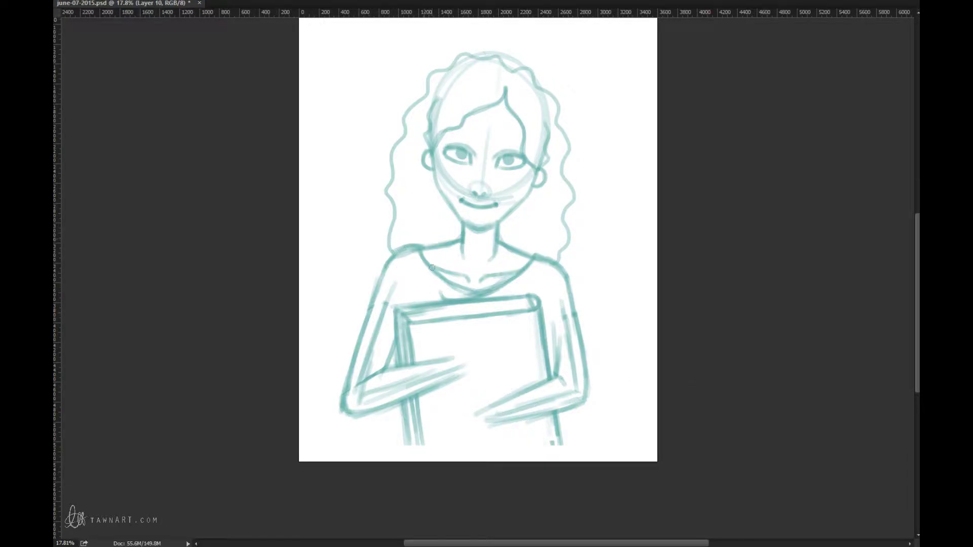
mouse_move(420, 249)
left_mouse_down()
mouse_move(387, 261)
mouse_move(368, 294)
left_mouse_up()
mouse_move(387, 259)
left_mouse_down()
mouse_move(352, 330)
mouse_move(355, 310)
mouse_move(352, 353)
mouse_move(330, 373)
mouse_move(332, 420)
left_mouse_up()
mouse_move(330, 382)
left_mouse_down()
mouse_move(331, 420)
mouse_move(395, 408)
left_mouse_up()
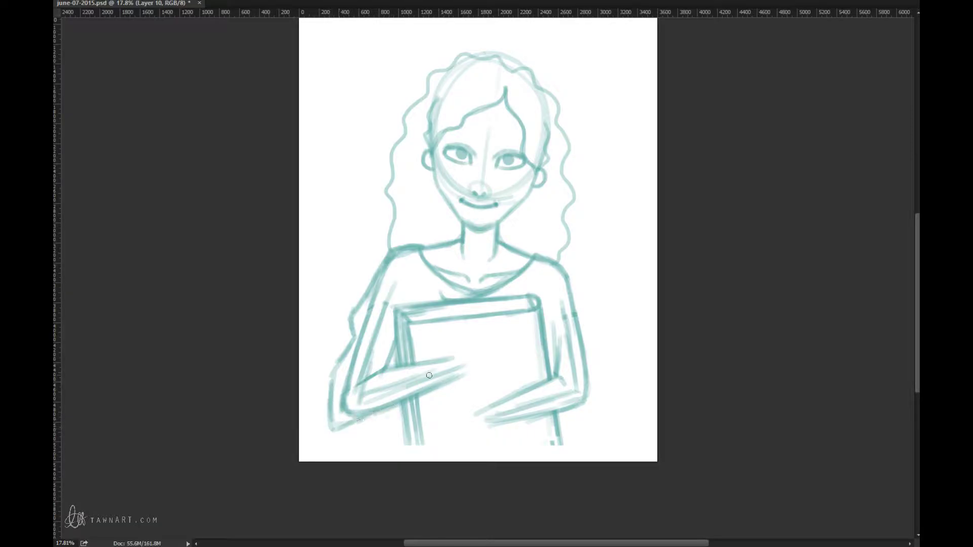
mouse_move(332, 411)
left_mouse_down()
mouse_move(360, 420)
mouse_move(437, 394)
mouse_move(467, 371)
left_mouse_up()
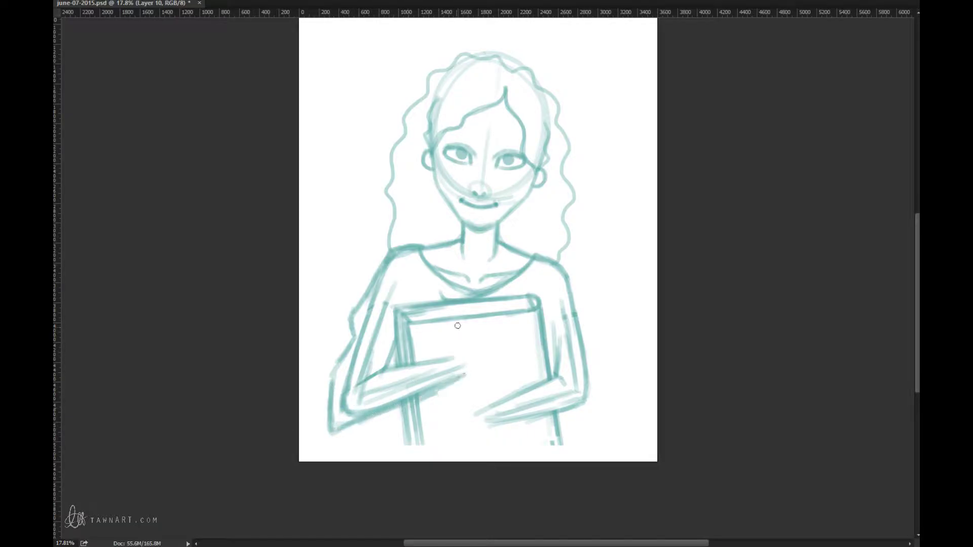
key("ctrl+alt+z")
key("ctrl+alt+z")
key("ctrl+alt+z")
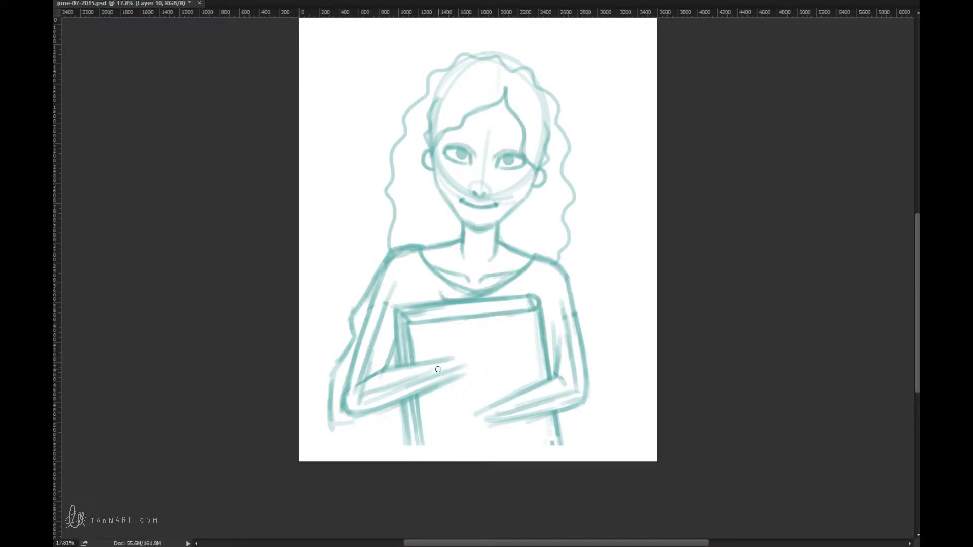
left_click_drag(438, 361, 448, 393)
key("ctrl+alt+z")
key("ctrl+alt+z")
key("ctrl+alt+z")
key("ctrl+alt+z")
key("ctrl+alt+z")
key("ctrl+alt+z")
key("ctrl+alt+z")
key("ctrl+alt+z")
key("ctrl+alt+z")
key("ctrl+alt+z")
key("ctrl+alt+z")
key("ctrl+alt+z")
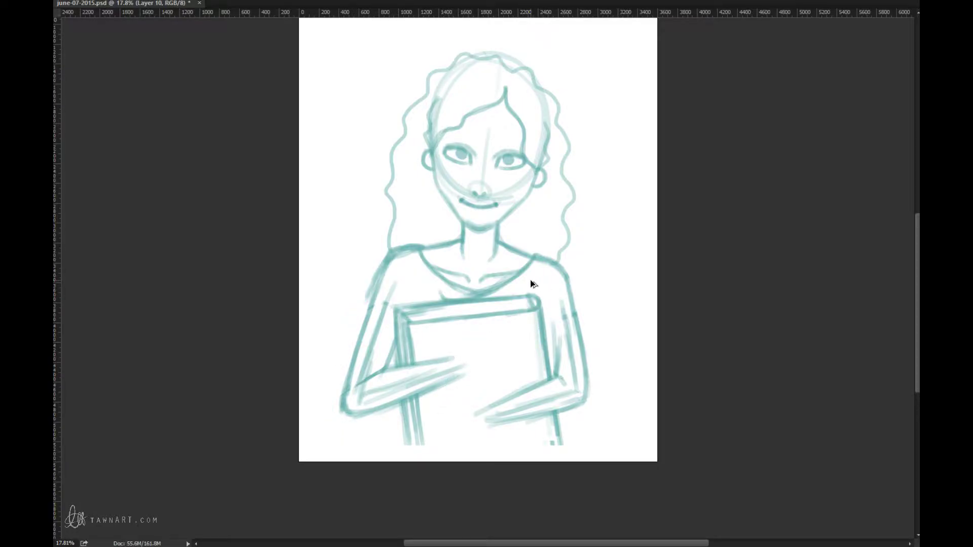
key("ctrl+alt+z")
Draw the left arm's outer line down to the elbow and fade the old line on Layer 9.
left_click_drag(381, 274, 350, 359)
mouse_move(375, 297)
left_mouse_down()
mouse_move(338, 371)
mouse_move(336, 410)
mouse_move(335, 377)
mouse_move(354, 424)
mouse_move(339, 412)
mouse_move(385, 416)
mouse_move(441, 398)
mouse_move(446, 383)
mouse_move(430, 403)
mouse_move(364, 424)
mouse_move(348, 422)
mouse_move(332, 379)
mouse_move(340, 420)
left_mouse_up()
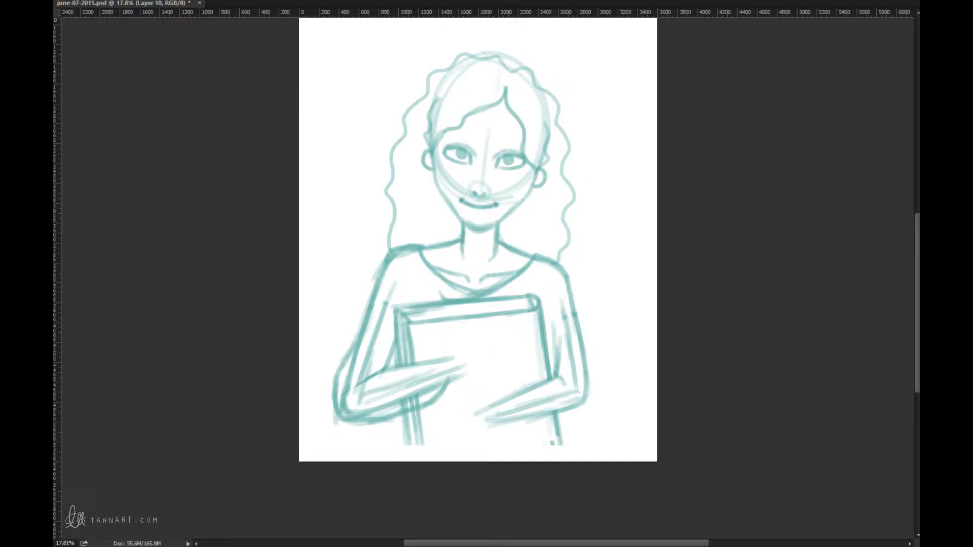
key("alt+bracketleft")
mouse_move(365, 349)
left_mouse_down()
mouse_move(405, 399)
mouse_move(433, 387)
mouse_move(352, 394)
mouse_move(388, 315)
mouse_move(393, 284)
mouse_move(376, 304)
mouse_move(392, 281)
mouse_move(348, 381)
mouse_move(349, 412)
mouse_move(372, 394)
mouse_move(384, 405)
mouse_move(417, 391)
left_mouse_up()
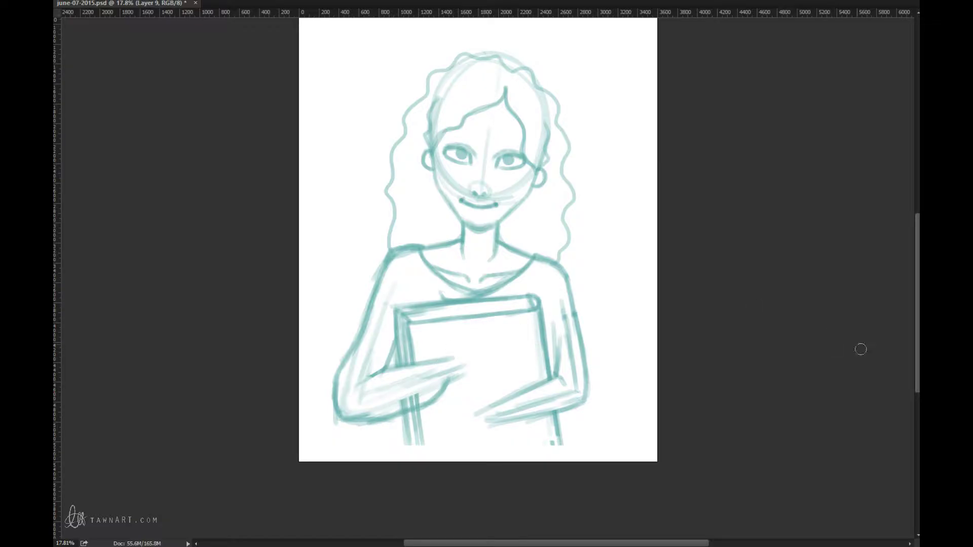
Add the inner upper-arm line on Layer 10 and erase the dark stroke ends on the hand.
key("ctrl+alt+shift+n")
mouse_move(386, 347)
left_mouse_down()
mouse_move(388, 370)
mouse_move(379, 381)
mouse_move(386, 366)
mouse_move(364, 369)
mouse_move(386, 369)
mouse_move(350, 394)
mouse_move(387, 368)
mouse_move(432, 362)
mouse_move(397, 364)
mouse_move(435, 367)
left_mouse_up()
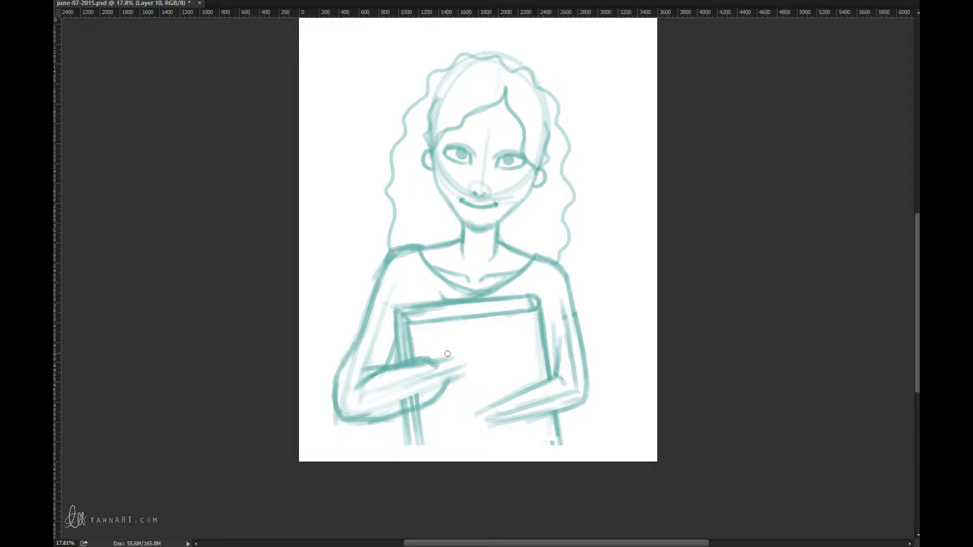
key("e")
left_click_drag(448, 377, 443, 402)
left_click_drag(434, 356, 442, 365)
Lasso the left forearm, enlarge it and move it down-left, then deselect.
key("ctrl+t")
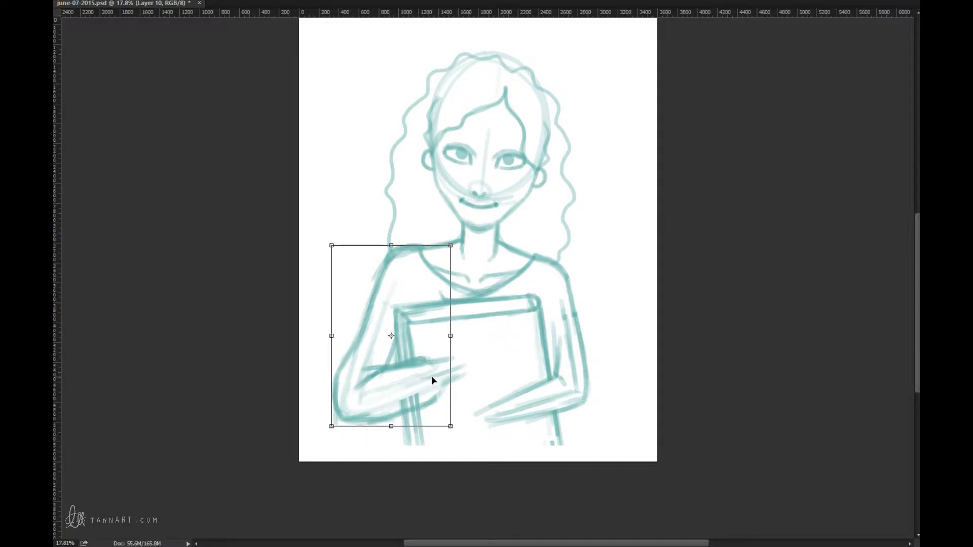
key("Return")
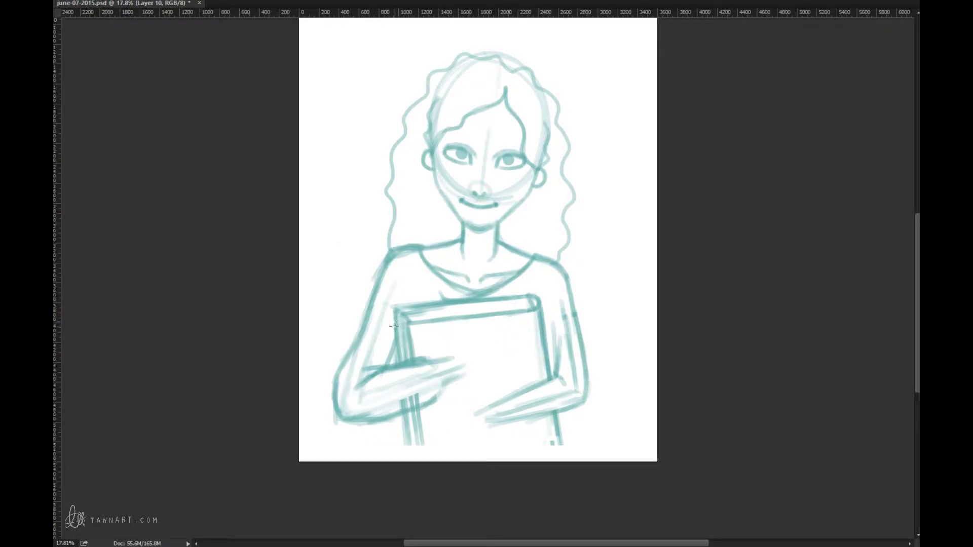
key("l")
mouse_move(446, 372)
left_mouse_down()
mouse_move(369, 407)
mouse_move(350, 400)
mouse_move(357, 341)
mouse_move(417, 389)
mouse_move(331, 408)
mouse_move(356, 408)
mouse_move(348, 379)
mouse_move(366, 357)
mouse_move(350, 333)
mouse_move(312, 414)
mouse_move(396, 443)
mouse_move(466, 379)
mouse_move(491, 312)
left_mouse_up()
key("ctrl+t")
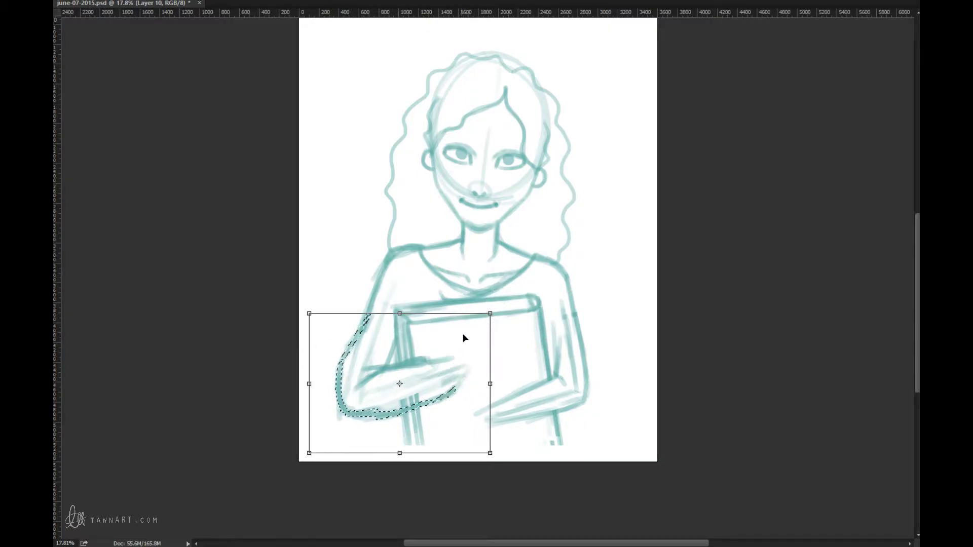
left_click_drag(460, 345, 415, 367)
key("Return")
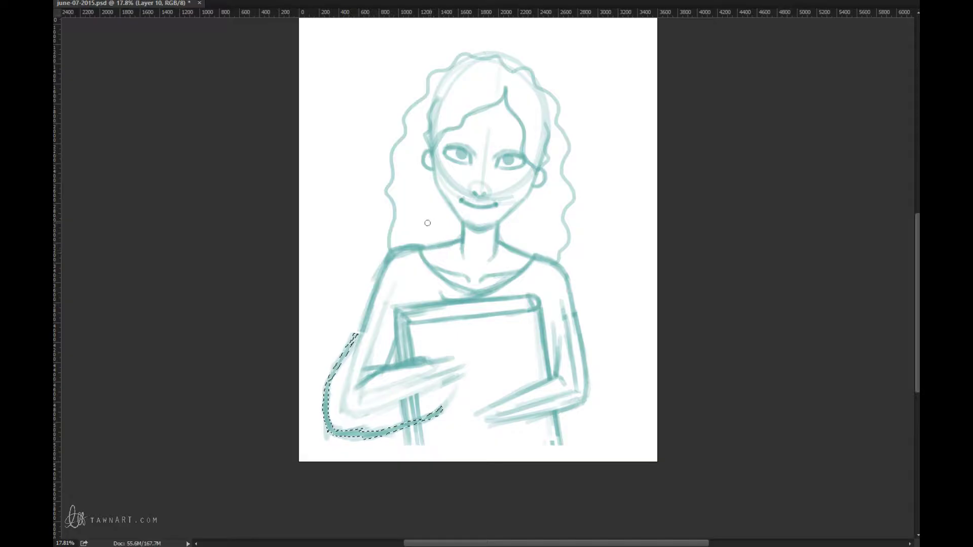
key("ctrl+d")
Reinforce the upper-arm and shoulder outline and fade old strokes beside it on Layer 9.
mouse_move(350, 343)
left_mouse_down()
mouse_move(372, 276)
mouse_move(393, 254)
mouse_move(363, 306)
left_mouse_up()
left_click_drag(372, 293, 389, 252)
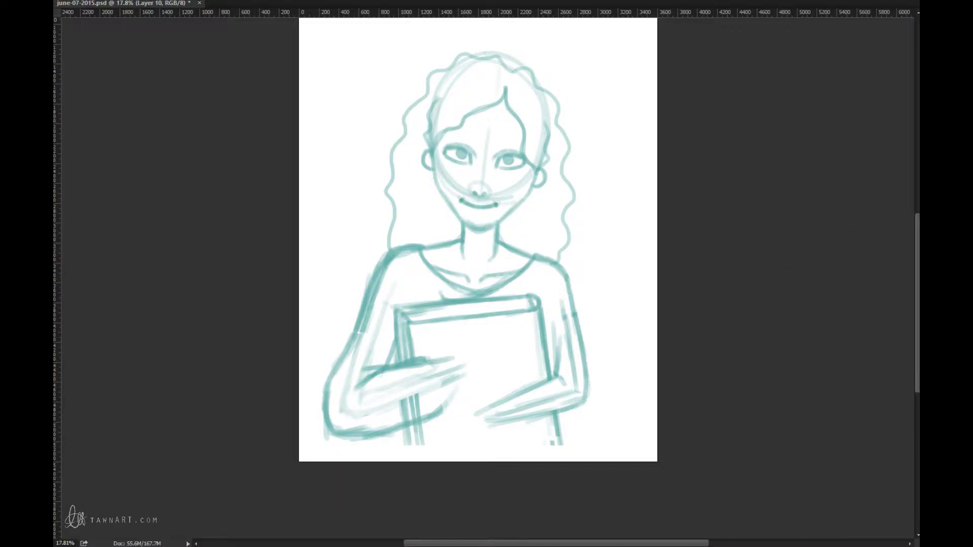
key("alt+bracketleft")
left_click_drag(369, 310, 350, 361)
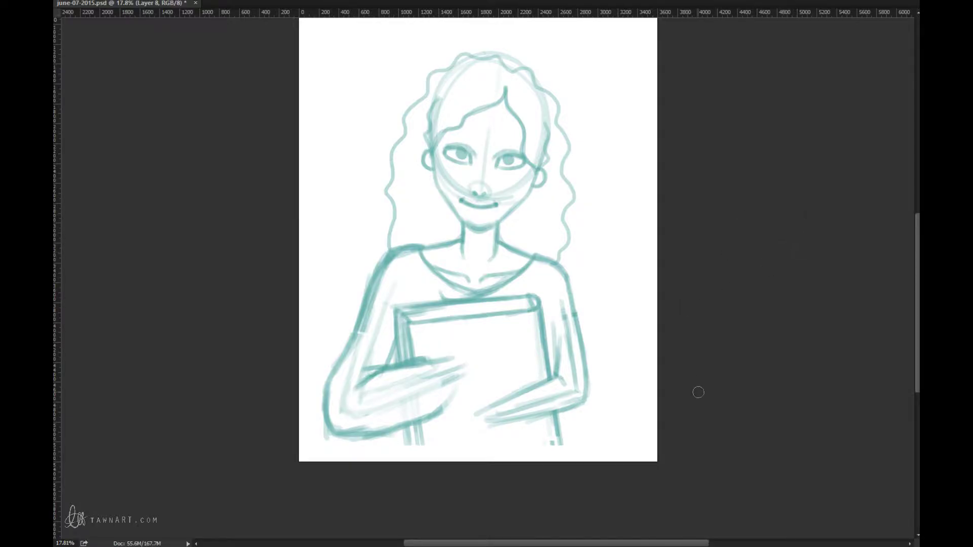
key("ctrl+shift+alt+n")
Draw the thumb contour and top edge of the hand on Layer 10.
mouse_move(426, 364)
left_mouse_down()
mouse_move(424, 398)
mouse_move(431, 411)
mouse_move(437, 388)
mouse_move(438, 417)
mouse_move(425, 420)
left_mouse_up()
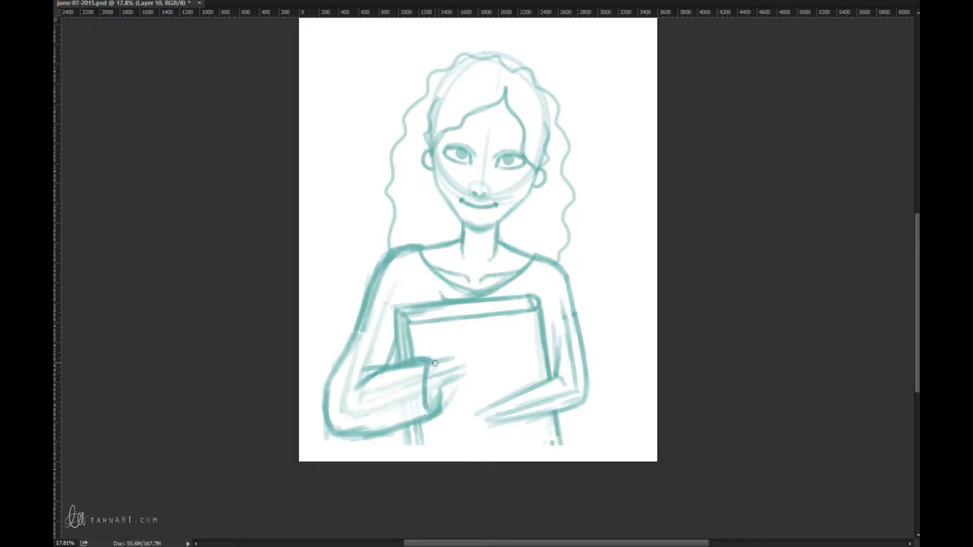
left_click_drag(430, 367, 441, 361)
left_click_drag(423, 394, 448, 385)
key("ctrl+z")
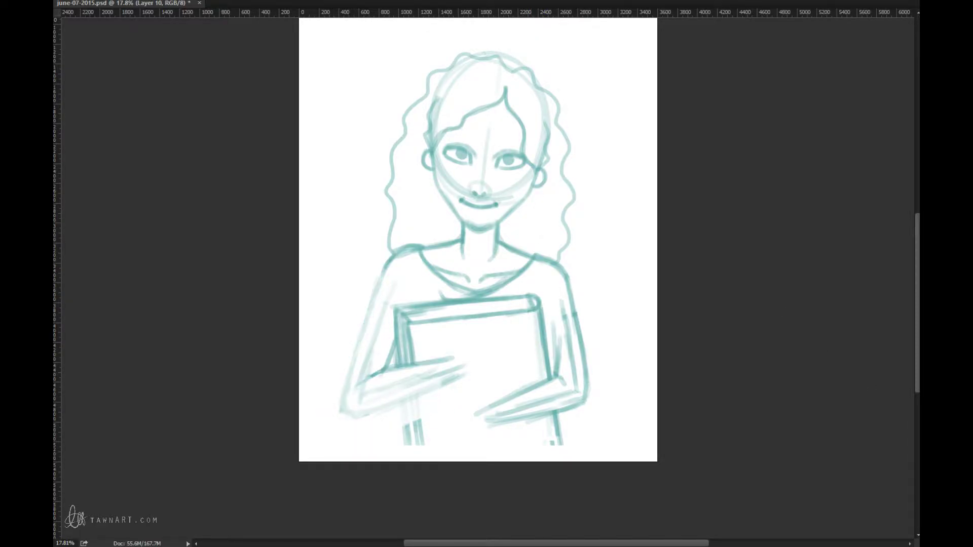
Try loop and book-edge strokes on a new layer, then discard them.
key("ctrl+z")
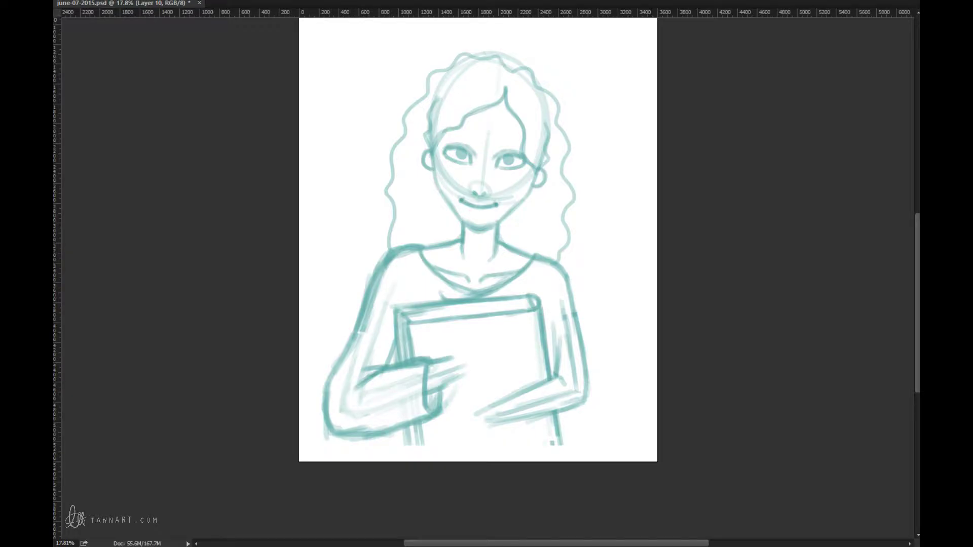
key("ctrl+shift+alt+n")
left_click_drag(476, 260, 485, 266)
left_click_drag(472, 309, 489, 303)
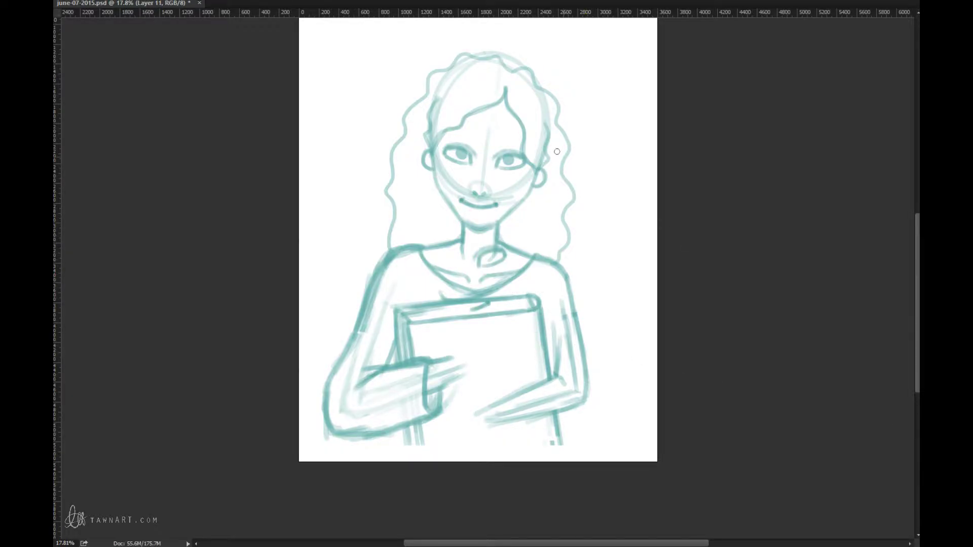
key("ctrl+alt+z")
key("ctrl+alt+z")
key("ctrl+alt+z")
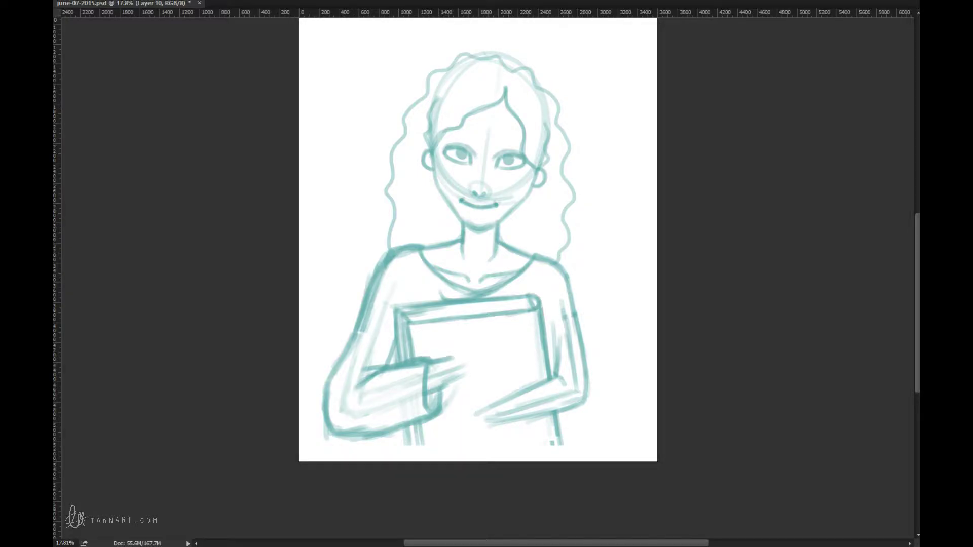
key("ctrl+z")
key("ctrl+z")
Copy the whole left arm sketch, paste it as a new layer and flip it horizontally.
key("ctrl+a")
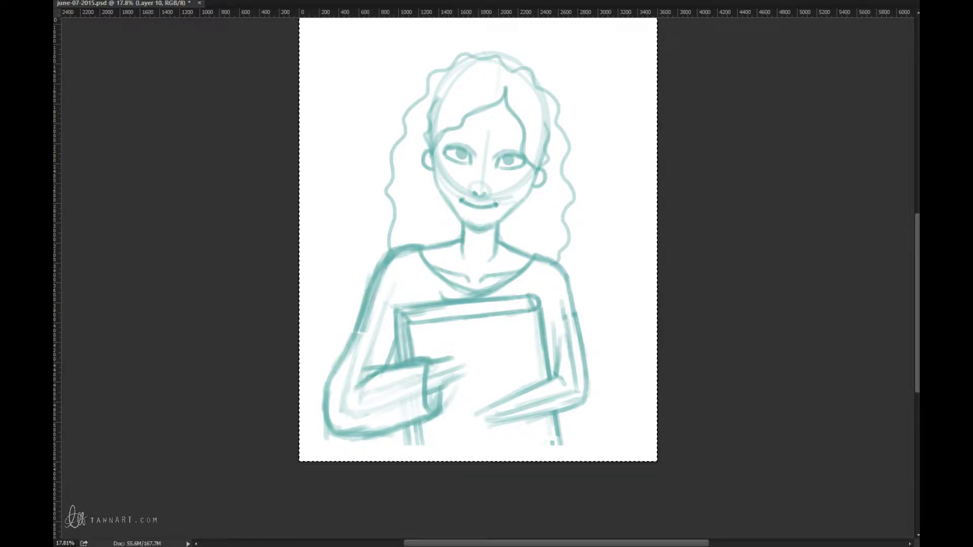
key("ctrl+c")
key("ctrl+v")
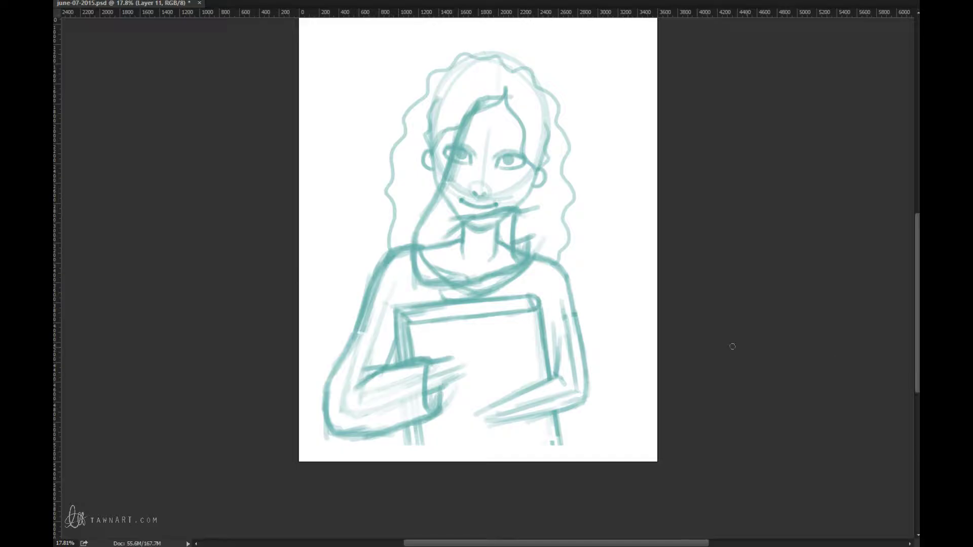
left_click(79, 1)
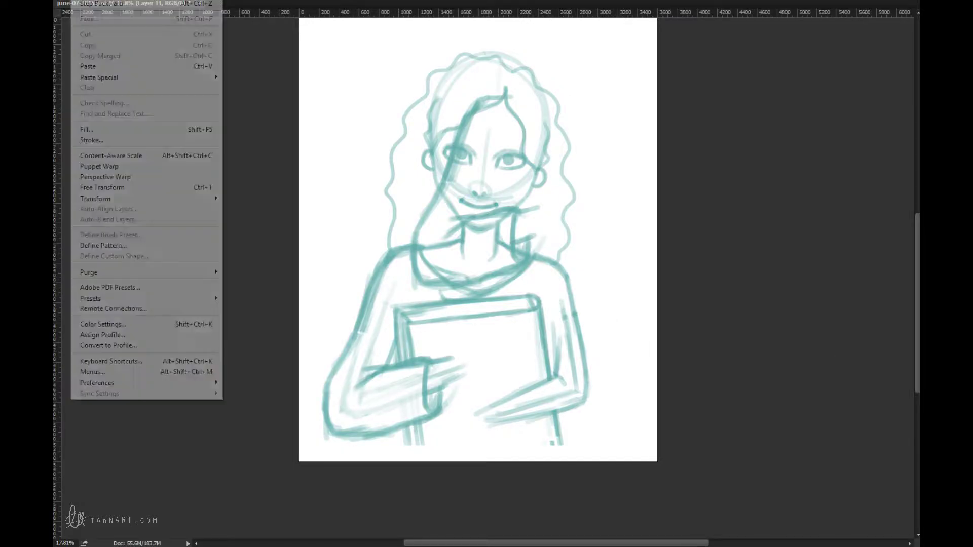
mouse_move(147, 202)
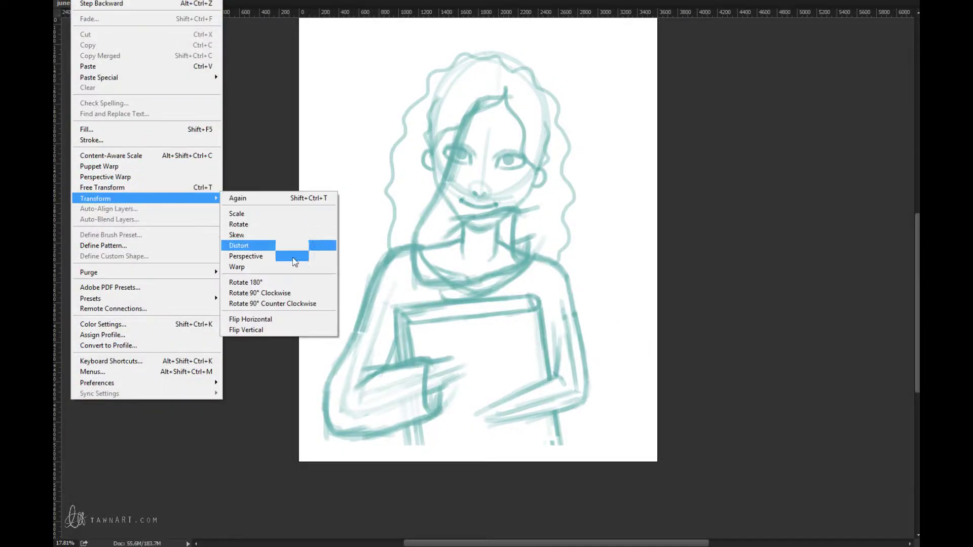
left_click(286, 320)
Move the mirrored arm over the book's right side and distort its corners to wrap it.
key("ctrl+t")
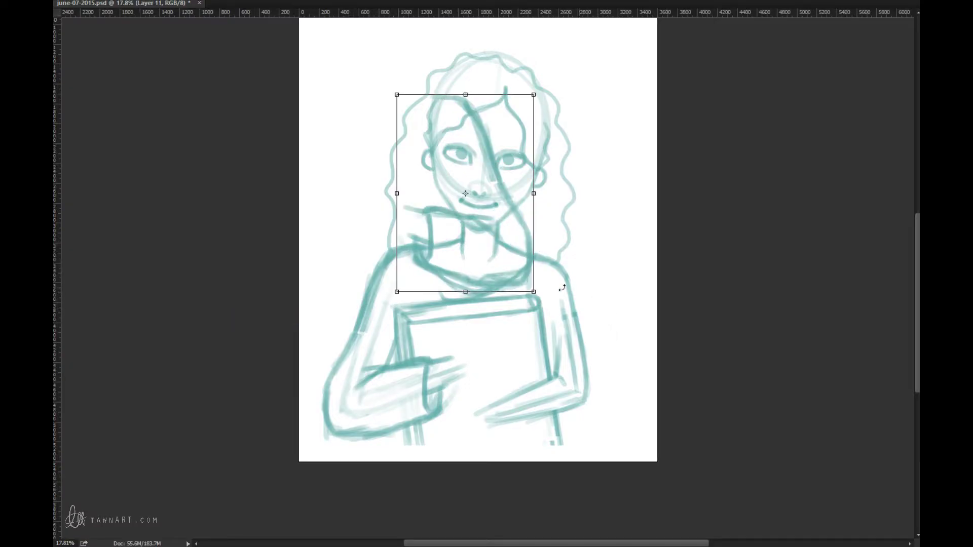
left_click_drag(515, 203, 607, 367)
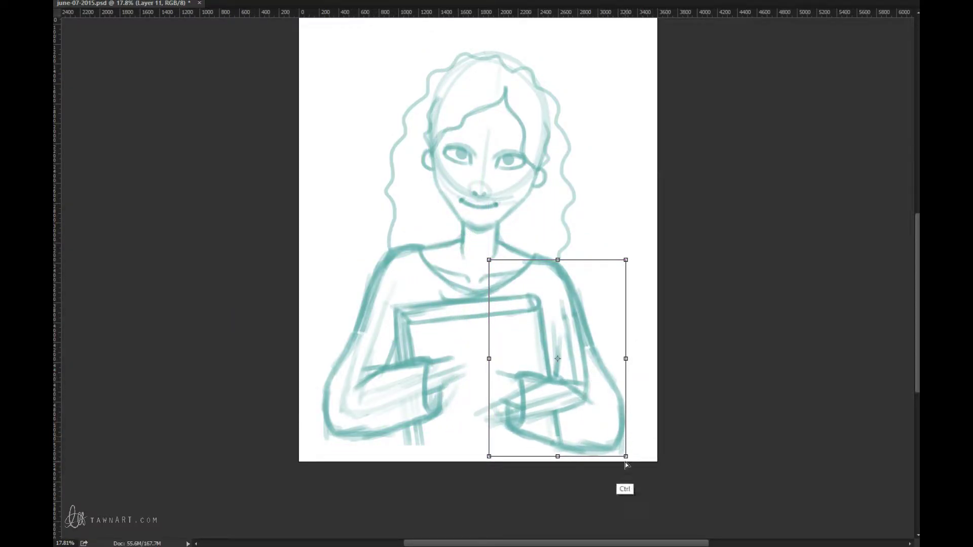
left_click_drag(626, 457, 595, 422)
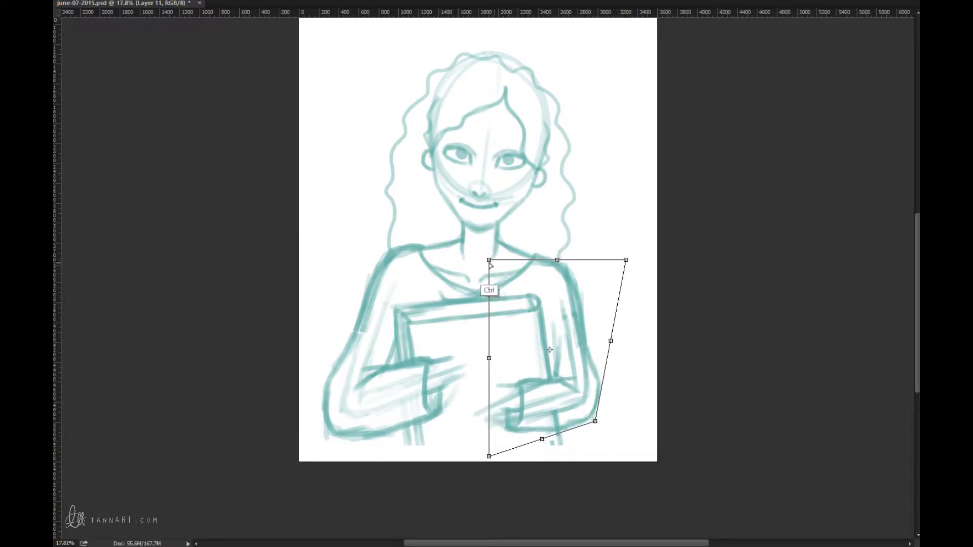
left_click_drag(489, 456, 492, 466)
mouse_move(488, 260)
left_mouse_down()
mouse_move(476, 268)
mouse_move(479, 259)
left_mouse_up()
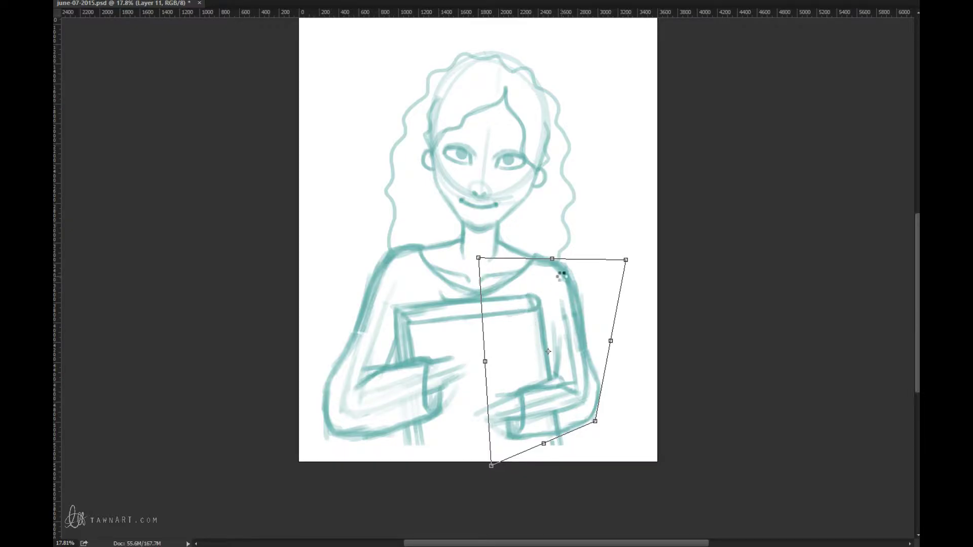
key("Return")
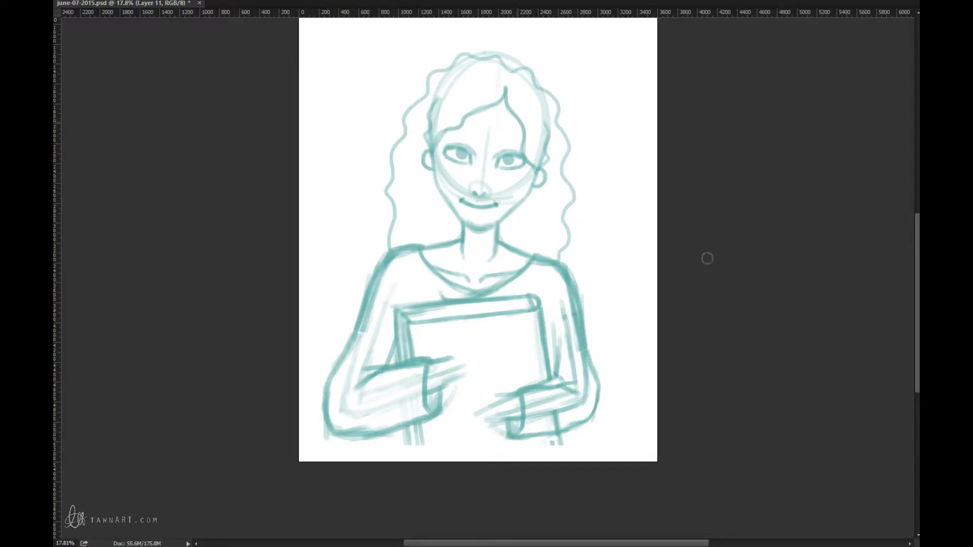
Erase stray lines in the right forearm and book-edge strokes crossing both hands.
key("ctrl+z")
key("ctrl+z")
key("ctrl+alt+z")
key("ctrl+shift+z")
mouse_move(557, 311)
left_mouse_down()
mouse_move(556, 380)
mouse_move(567, 388)
mouse_move(568, 350)
mouse_move(577, 397)
mouse_move(583, 371)
mouse_move(582, 387)
mouse_move(571, 408)
mouse_move(583, 387)
mouse_move(538, 401)
mouse_move(561, 385)
mouse_move(533, 398)
mouse_move(545, 387)
mouse_move(530, 385)
mouse_move(482, 406)
mouse_move(536, 423)
mouse_move(523, 420)
left_mouse_up()
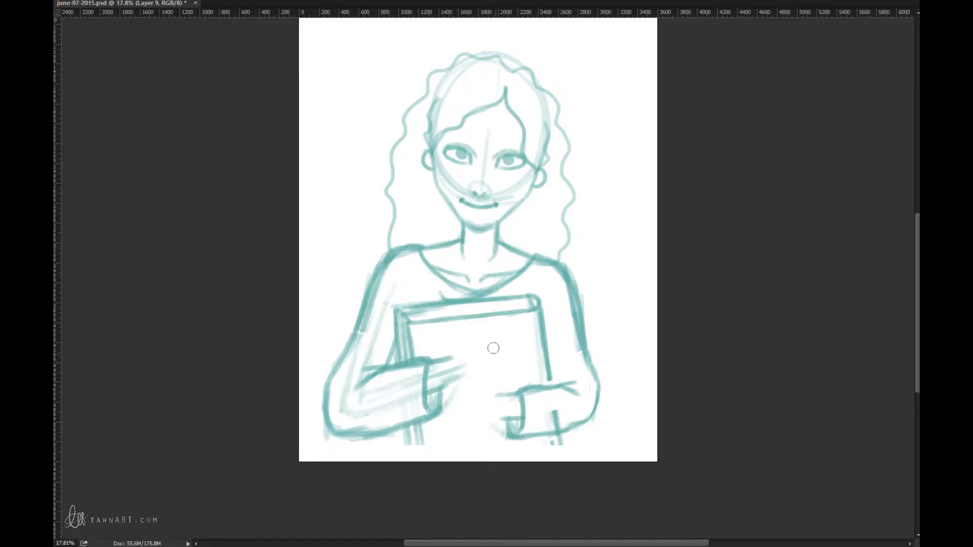
mouse_move(449, 358)
left_mouse_down()
mouse_move(467, 369)
mouse_move(432, 390)
mouse_move(427, 372)
mouse_move(419, 376)
mouse_move(403, 414)
mouse_move(345, 414)
mouse_move(341, 398)
mouse_move(372, 401)
mouse_move(360, 397)
mouse_move(368, 356)
mouse_move(346, 379)
mouse_move(391, 296)
mouse_move(367, 368)
left_mouse_up()
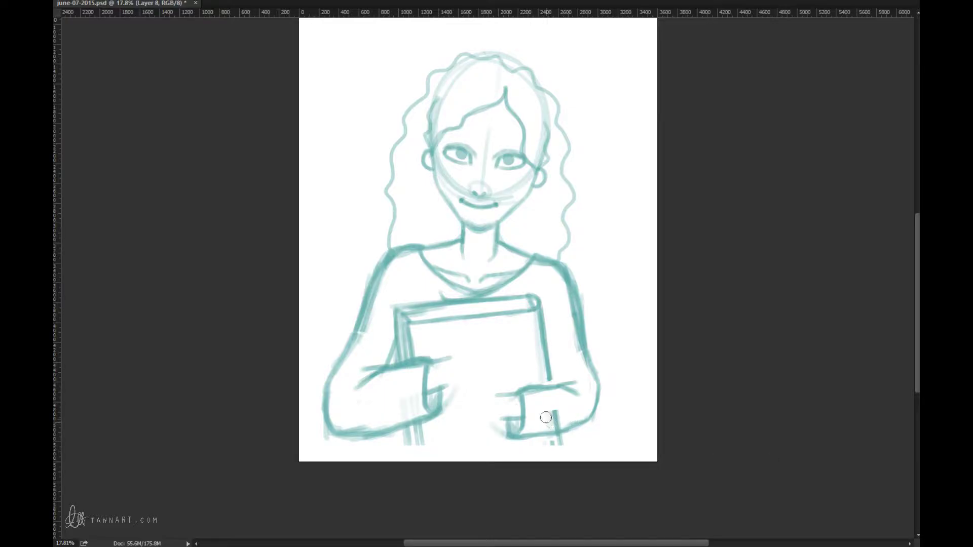
mouse_move(546, 417)
left_mouse_down()
mouse_move(565, 406)
mouse_move(558, 427)
left_mouse_up()
mouse_move(423, 385)
left_mouse_down()
mouse_move(415, 412)
mouse_move(442, 379)
left_mouse_up()
Erase the diagonal stroke above the left sleeve on the faint sketch layer.
key("ctrl+alt+shift+n")
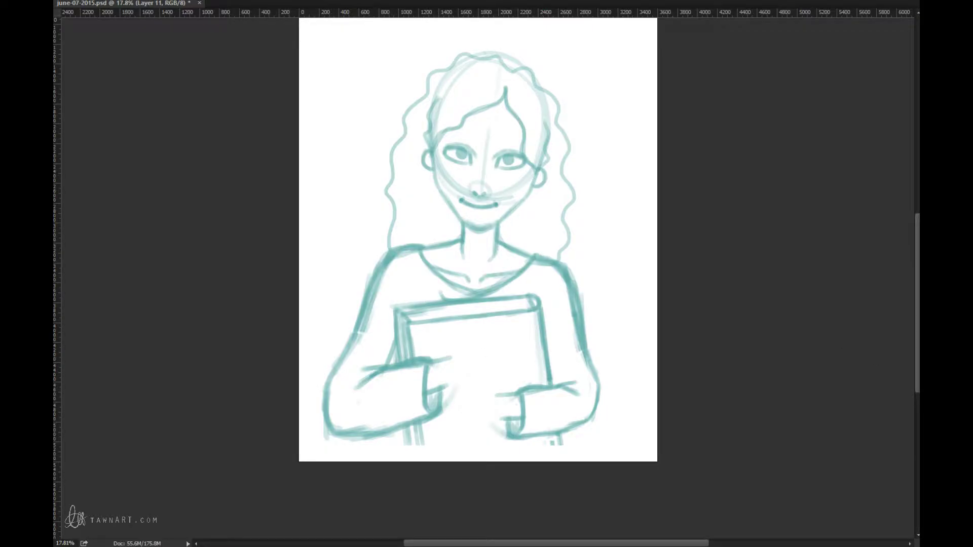
key("ctrl+z")
key("ctrl+z")
key("ctrl+z")
key("ctrl+z")
key("alt+bracketleft")
left_click_drag(388, 335, 387, 359)
Draw a faint line from the book's top-left corner toward the shoulder.
key("ctrl+shift+alt+n")
mouse_move(414, 306)
left_mouse_down()
mouse_move(388, 271)
mouse_move(405, 289)
left_mouse_up()
key("ctrl+alt+z")
key("ctrl+alt+z")
key("ctrl+alt+z")
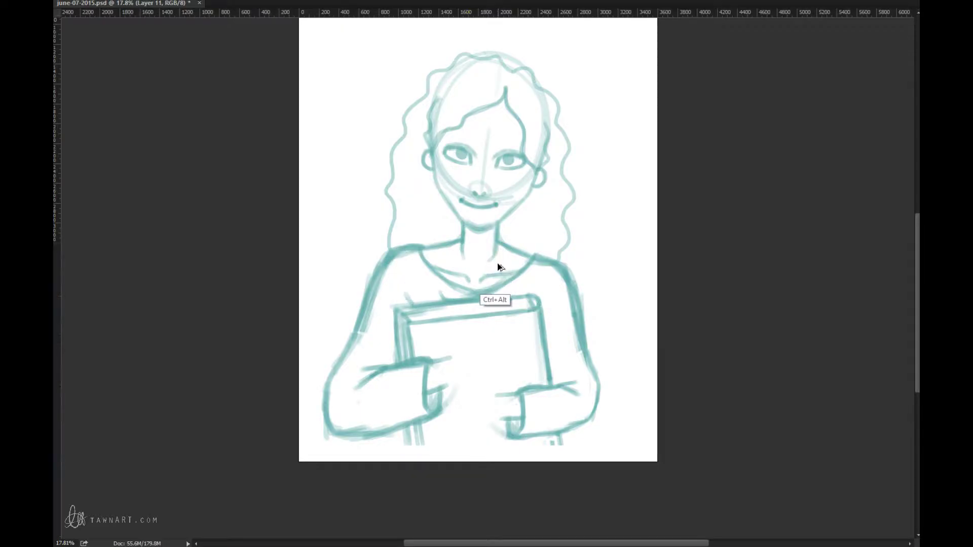
key("ctrl+shift+z")
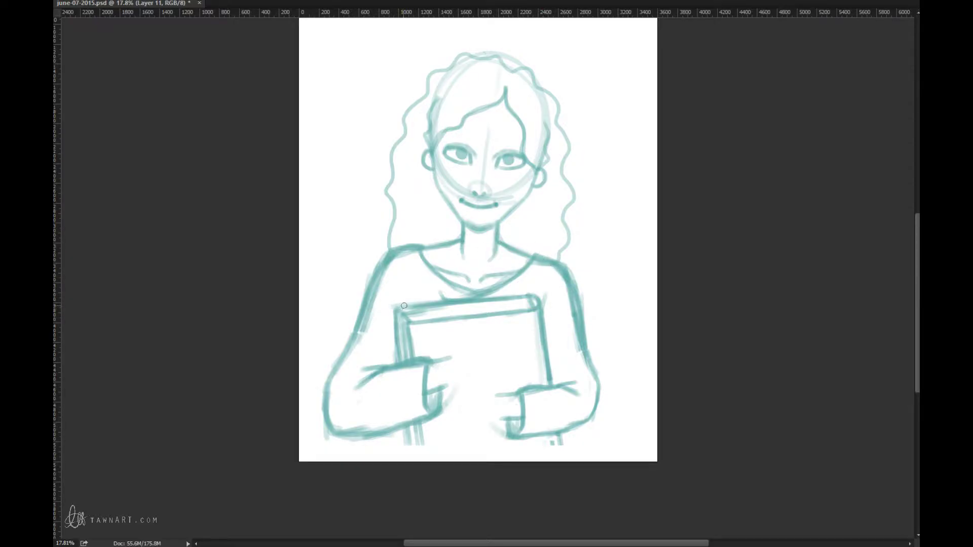
left_click_drag(404, 305, 398, 286)
left_click_drag(572, 276, 576, 340)
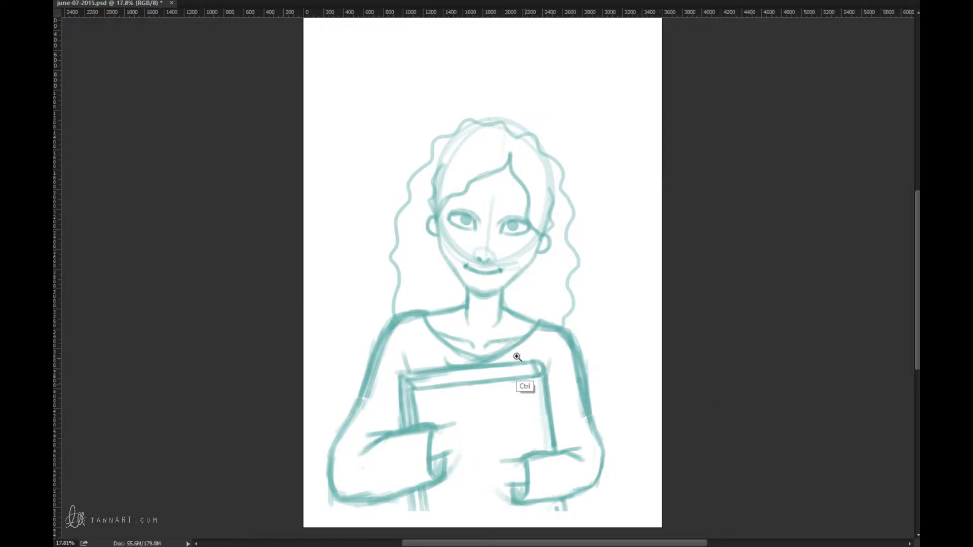
Scale the entire sketch up proportionally, shift it higher on the page, and make Layer 11 active.
key("ctrl+minus")
key("ctrl+minus")
key("ctrl+t")
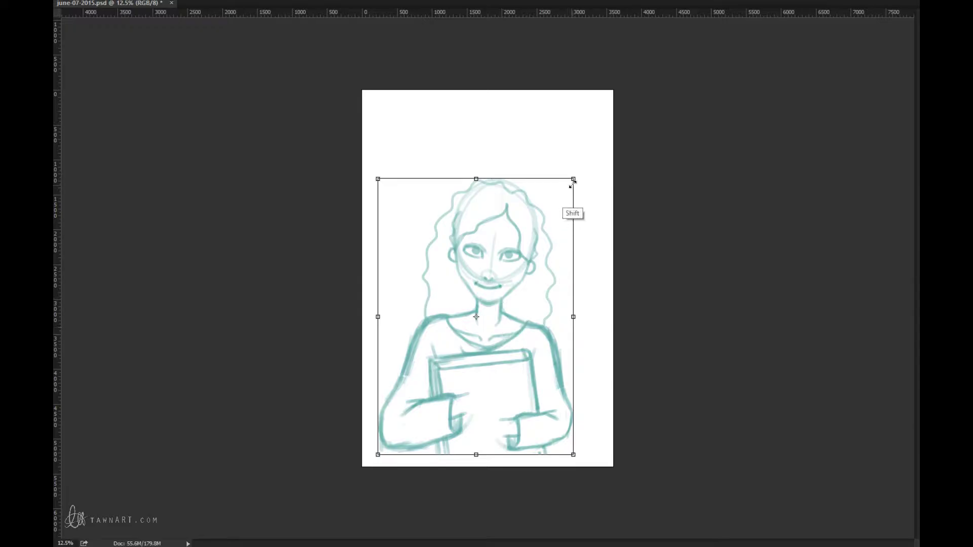
mouse_move(573, 178)
left_mouse_down()
mouse_move(598, 158)
mouse_move(602, 139)
left_mouse_up()
left_click_drag(553, 289, 546, 263)
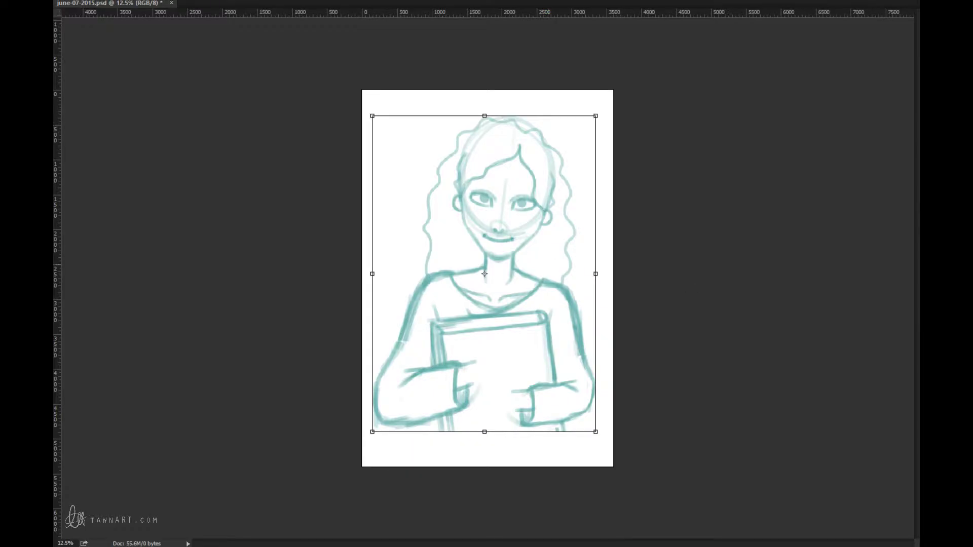
key("Return")
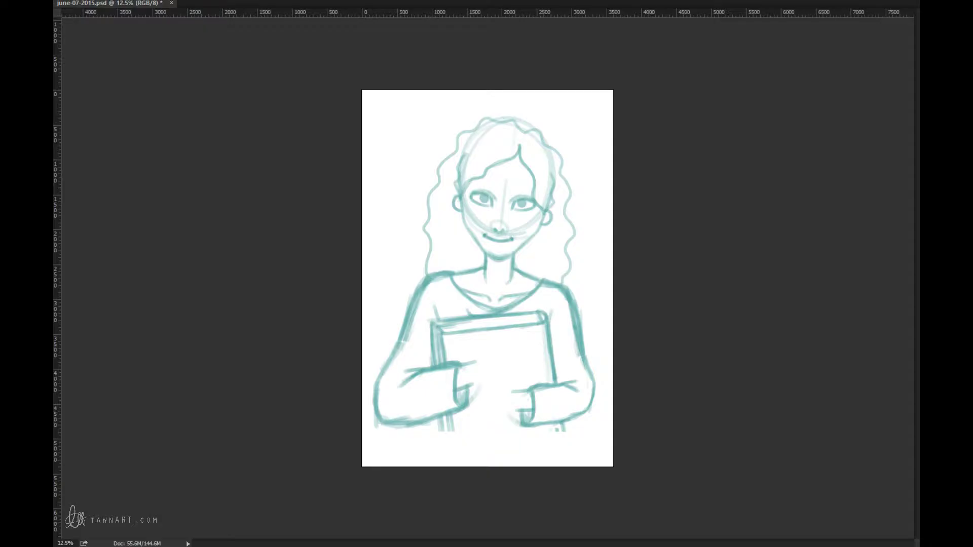
key("ctrl+e")
Zoom in on the book and sketch the hand's outline and lower edge across the cover.
left_click(494, 362, "ctrl")
left_click(494, 362, "ctrl")
mouse_move(483, 398)
left_mouse_down()
mouse_move(524, 307)
mouse_move(500, 327)
left_mouse_up()
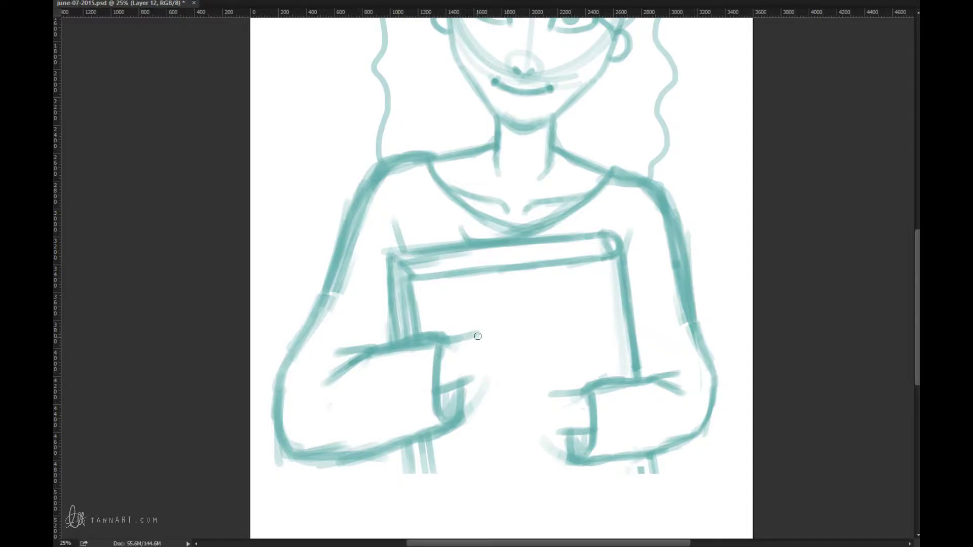
left_click_drag(467, 339, 503, 296)
left_click_drag(471, 383, 537, 347)
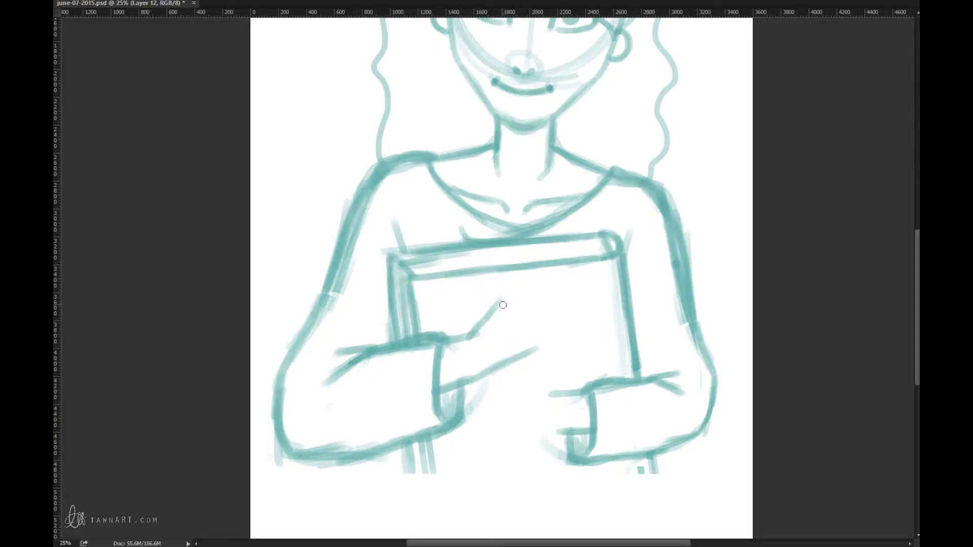
mouse_move(489, 317)
left_mouse_down()
mouse_move(505, 296)
mouse_move(544, 342)
mouse_move(531, 300)
mouse_move(545, 334)
mouse_move(528, 351)
left_mouse_up()
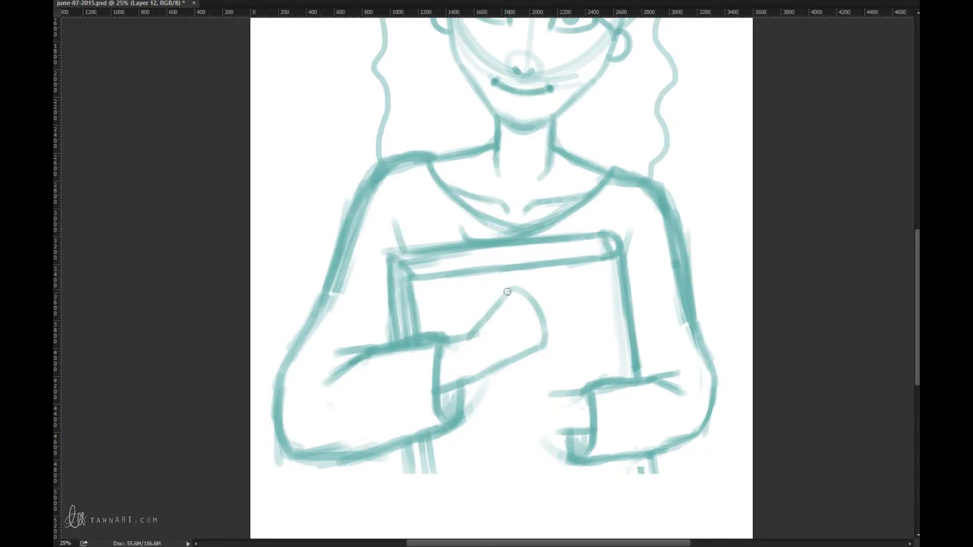
mouse_move(484, 322)
left_mouse_down()
mouse_move(479, 306)
mouse_move(494, 273)
mouse_move(496, 301)
left_mouse_up()
Draw fingers reaching toward the book's top edge, redrawing and darkening the finger lines.
left_click_drag(513, 287, 559, 232)
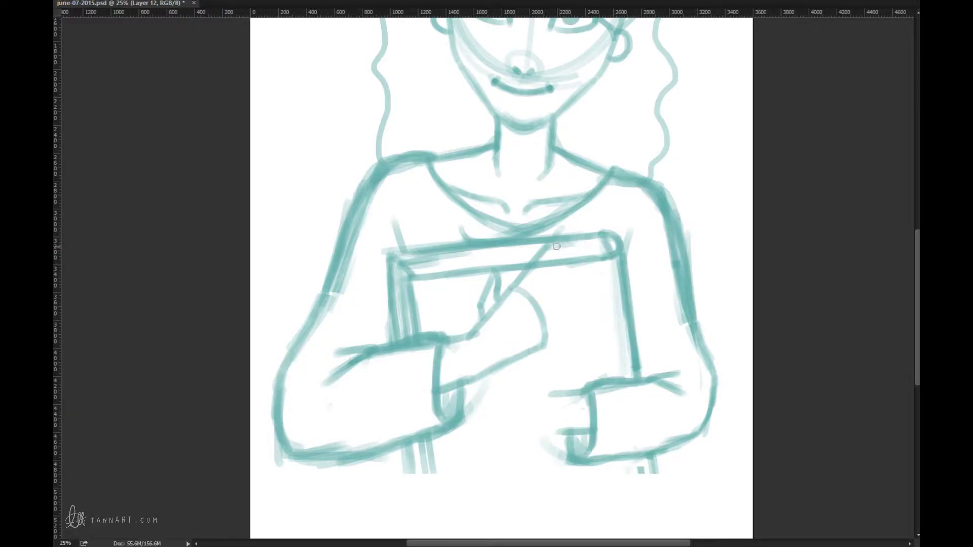
mouse_move(557, 247)
left_mouse_down()
mouse_move(583, 250)
mouse_move(594, 300)
left_mouse_up()
mouse_move(568, 332)
left_mouse_down()
mouse_move(589, 311)
mouse_move(544, 349)
left_mouse_up()
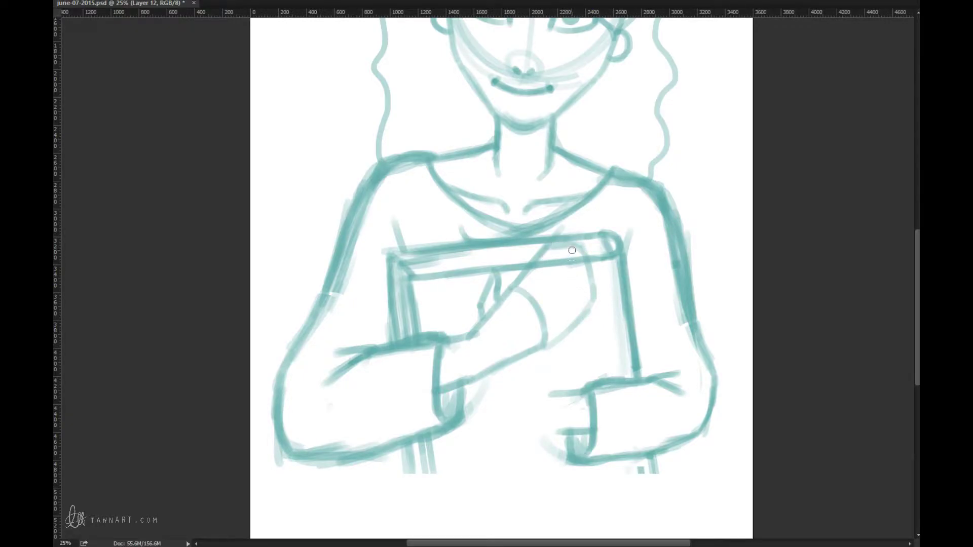
mouse_move(554, 285)
left_mouse_down()
mouse_move(572, 248)
mouse_move(580, 260)
mouse_move(561, 298)
left_mouse_up()
key("ctrl+alt+z")
key("ctrl+alt+z")
key("ctrl+alt+z")
key("ctrl+alt+z")
mouse_move(577, 253)
left_mouse_down()
mouse_move(565, 288)
mouse_move(572, 248)
mouse_move(552, 279)
mouse_move(559, 242)
mouse_move(550, 224)
mouse_move(555, 288)
mouse_move(545, 288)
mouse_move(549, 268)
mouse_move(544, 282)
mouse_move(558, 239)
mouse_move(524, 280)
mouse_move(558, 238)
mouse_move(541, 290)
mouse_move(577, 278)
left_mouse_up()
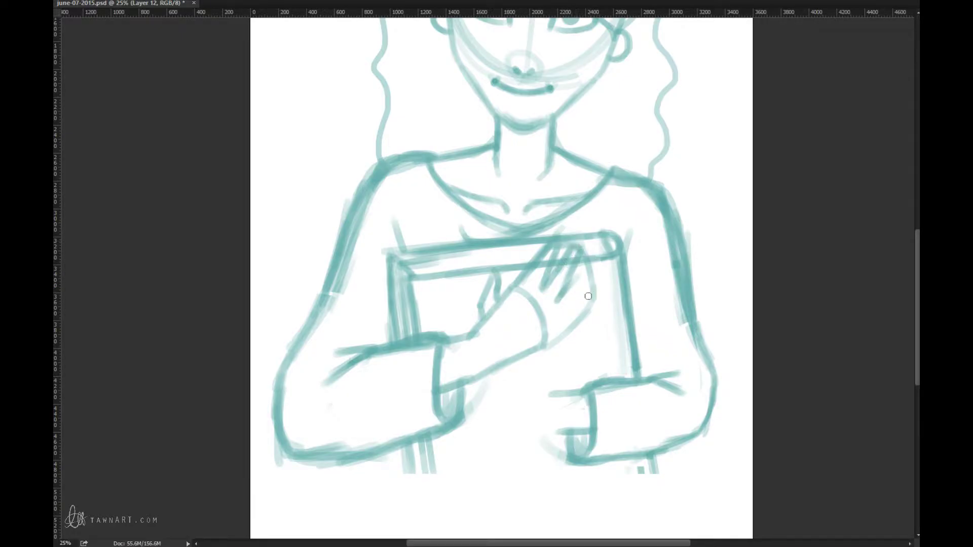
mouse_move(558, 301)
left_mouse_down()
mouse_move(587, 271)
mouse_move(564, 319)
mouse_move(586, 303)
mouse_move(572, 327)
mouse_move(540, 349)
left_mouse_up()
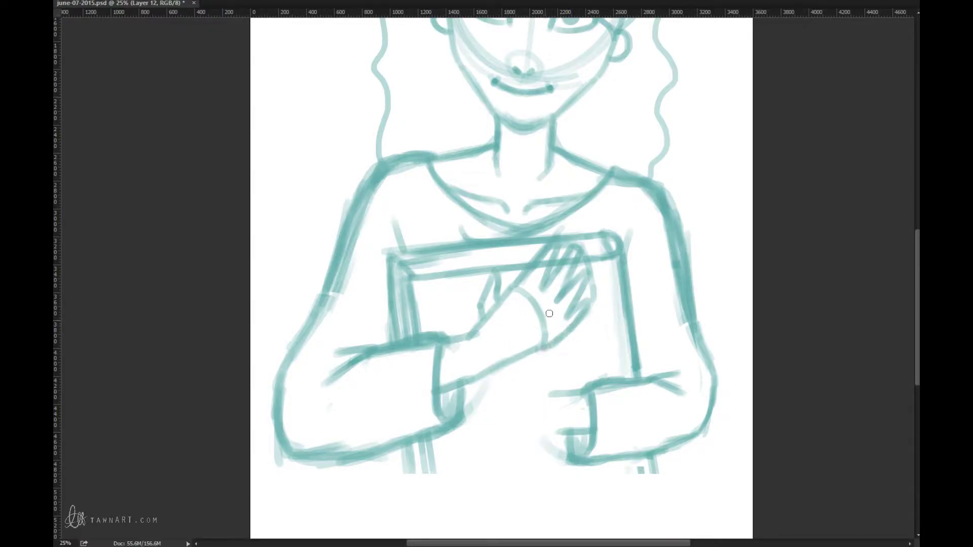
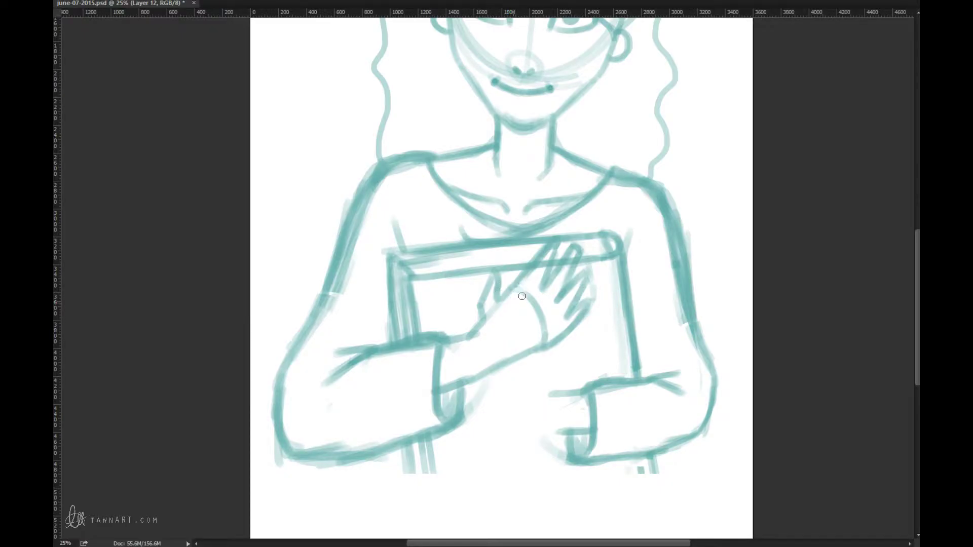
Fade the faint palm outline, then shrink the hand and shift it slightly left and down.
mouse_move(522, 298)
left_mouse_down()
mouse_move(544, 319)
mouse_move(541, 335)
mouse_move(554, 330)
mouse_move(535, 335)
mouse_move(545, 306)
mouse_move(524, 308)
mouse_move(543, 263)
left_mouse_up()
mouse_move(583, 229)
left_mouse_down()
mouse_move(540, 232)
mouse_move(527, 344)
mouse_move(616, 294)
mouse_move(585, 229)
left_mouse_up()
key("ctrl+t")
mouse_move(591, 309)
left_mouse_down()
mouse_move(576, 317)
mouse_move(584, 315)
left_mouse_up()
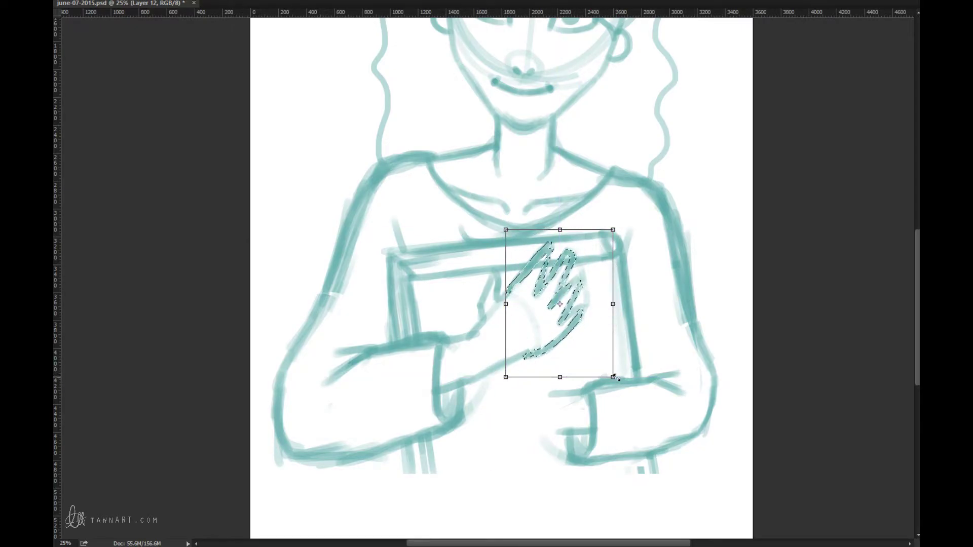
left_click_drag(613, 377, 611, 371)
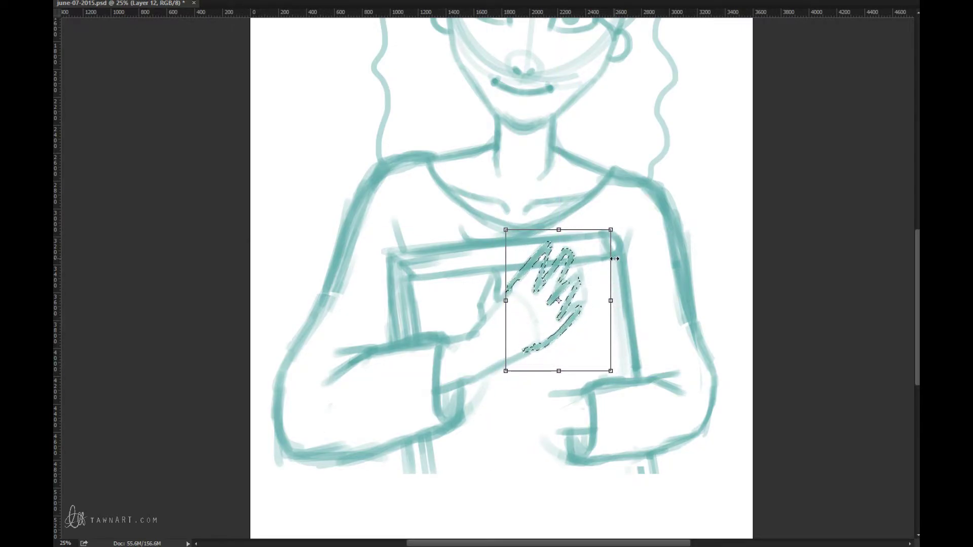
key("Return")
key("ctrl+d")
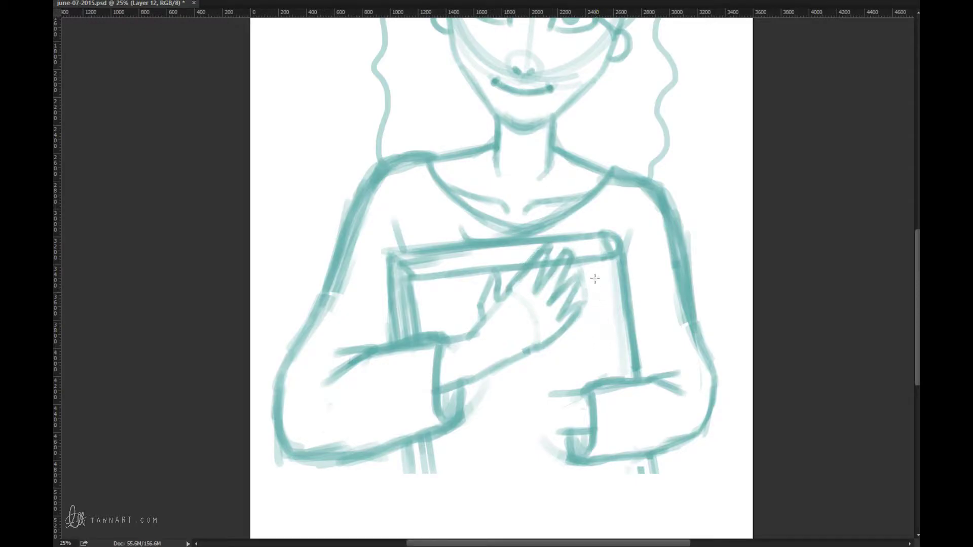
Reselect the hand and rotate it about 15° clockwise so it lies across the book.
mouse_move(570, 244)
left_mouse_down()
mouse_move(544, 228)
mouse_move(508, 264)
left_mouse_up()
mouse_move(467, 343)
left_mouse_down()
mouse_move(558, 369)
mouse_move(606, 256)
left_mouse_up()
key("ctrl+t")
left_click_drag(569, 282, 562, 298)
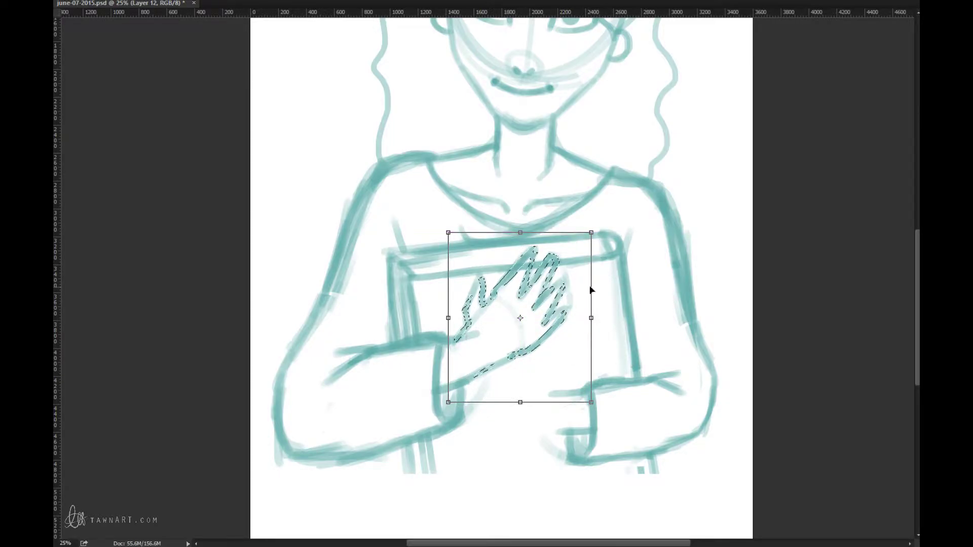
left_click_drag(635, 265, 646, 296)
left_click_drag(547, 293, 558, 314)
left_click_drag(674, 303, 673, 295)
key("Return")
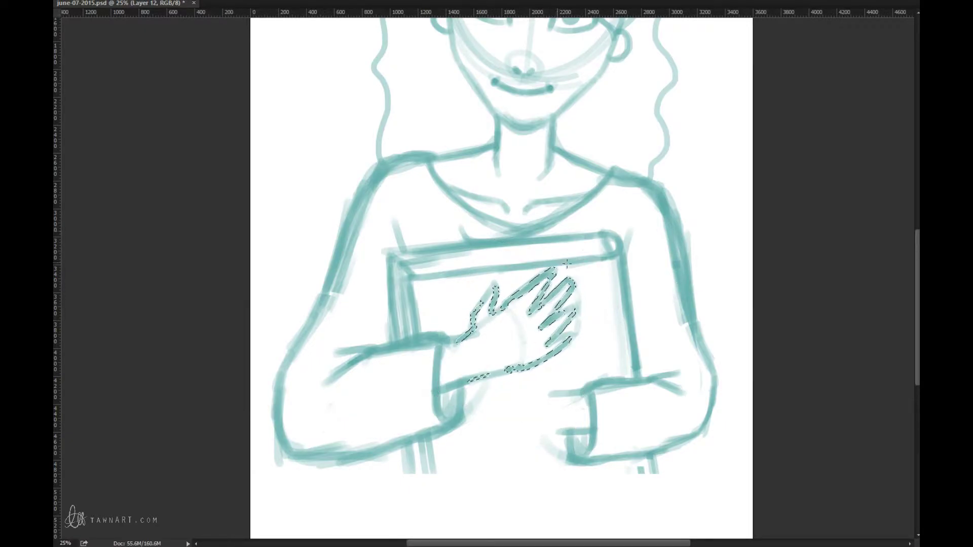
key("ctrl+d")
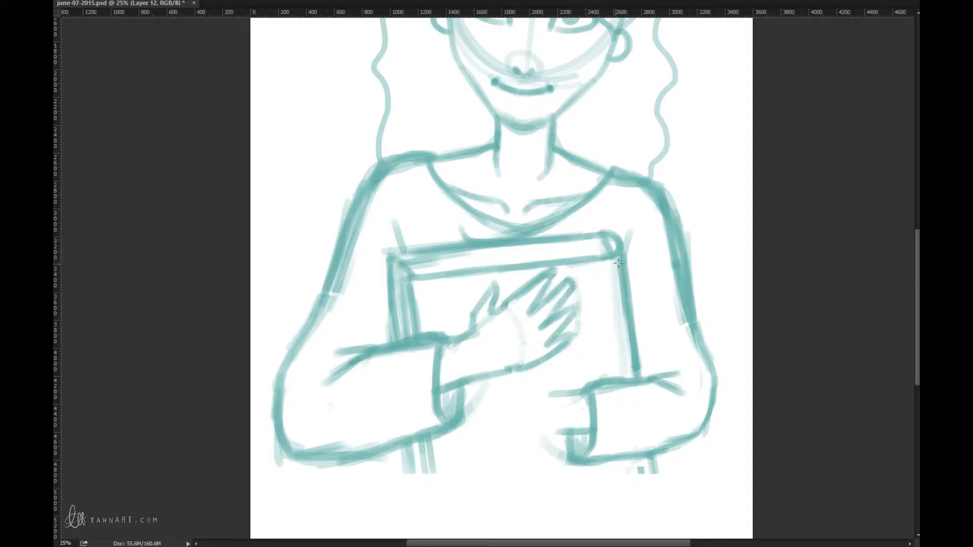
Erase the thumb, index finger and palm lines faint with a larger eraser.
key("e")
mouse_move(496, 284)
left_mouse_down()
mouse_move(505, 325)
mouse_move(544, 274)
mouse_move(531, 322)
mouse_move(561, 298)
mouse_move(566, 309)
mouse_move(551, 367)
mouse_move(560, 331)
mouse_move(509, 384)
mouse_move(469, 319)
left_mouse_up()
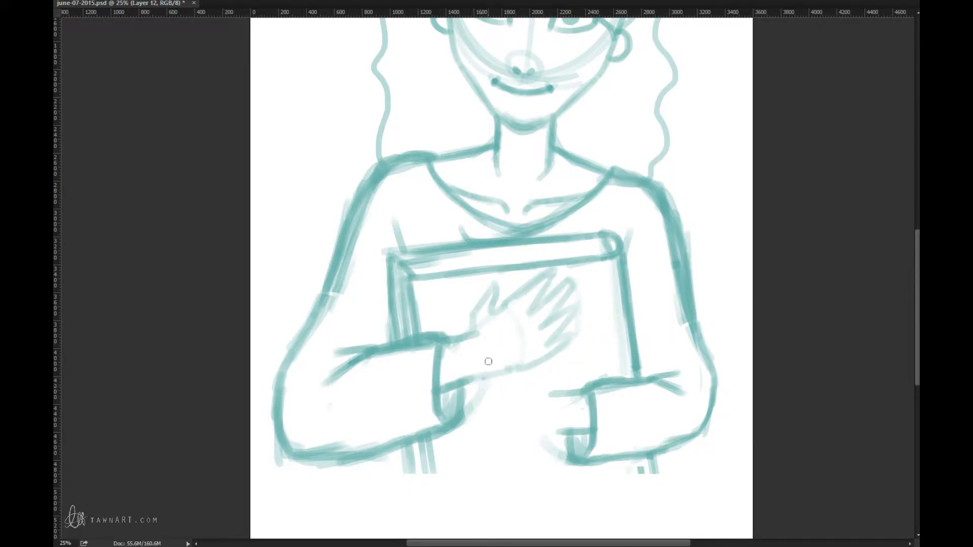
key("b")
left_click_drag(505, 303, 502, 308)
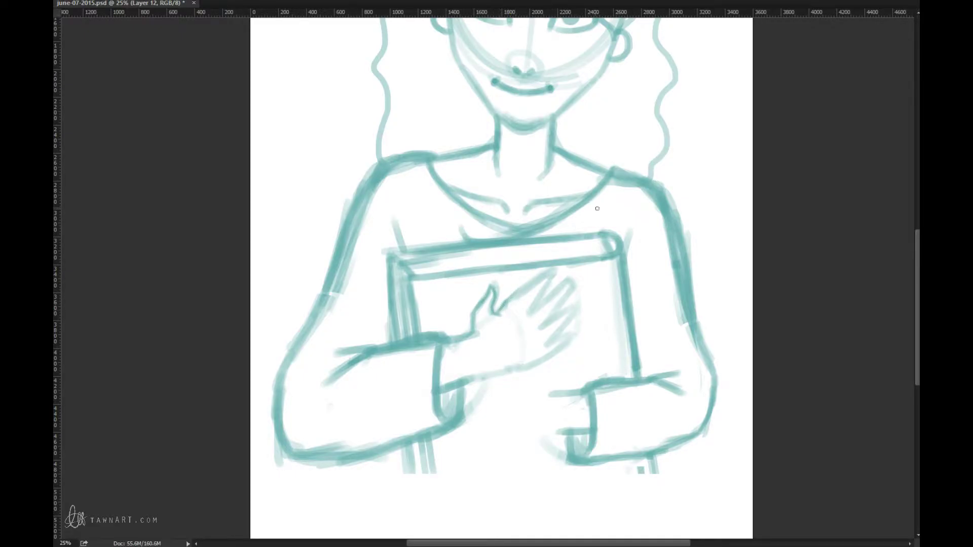
key("ctrl+alt+z")
Lasso the thumb and stretch it taller with Free Transform.
key("l")
mouse_move(499, 309)
left_mouse_down()
mouse_move(474, 299)
mouse_move(504, 276)
mouse_move(494, 310)
left_mouse_up()
key("ctrl+t")
left_click_drag(499, 277, 498, 256)
key("Return")
key("ctrl+d")
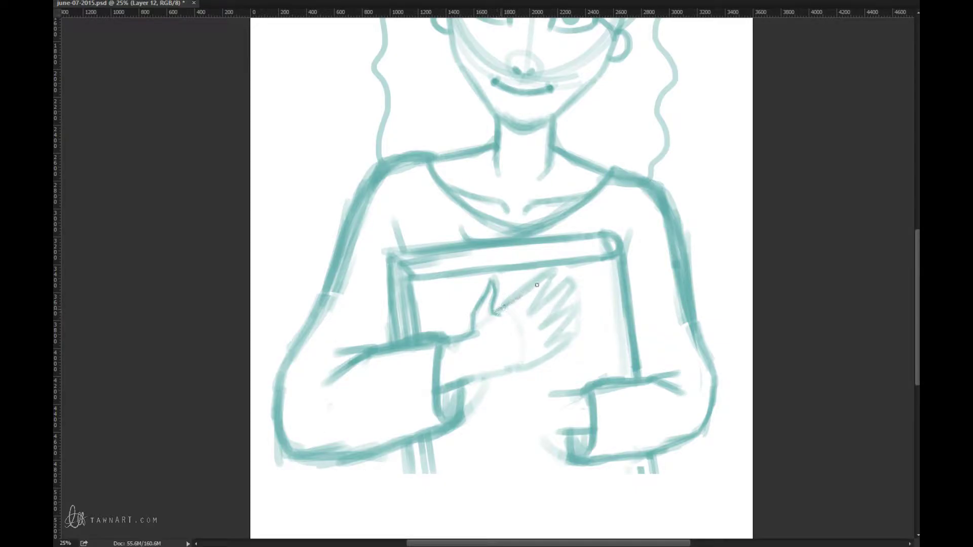
Extend the thumb's top edge, darken the middle finger edge, and draw the hand's lower edge and wrist.
left_click_drag(537, 285, 546, 278)
key("ctrl+alt+z")
key("ctrl+alt+z")
key("ctrl+alt+z")
mouse_move(516, 297)
left_mouse_down()
mouse_move(531, 288)
mouse_move(543, 297)
mouse_move(524, 310)
mouse_move(537, 301)
left_mouse_up()
mouse_move(569, 291)
left_mouse_down()
mouse_move(538, 321)
mouse_move(565, 306)
mouse_move(537, 342)
mouse_move(553, 346)
mouse_move(498, 369)
left_mouse_up()
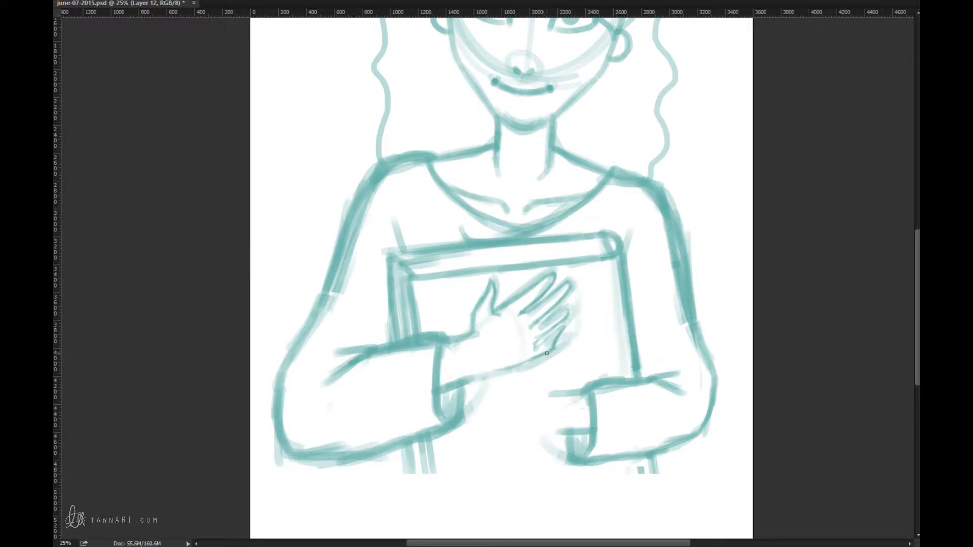
left_click_drag(527, 363, 472, 378)
Fade the drawn fingers, then reselect the hand to shorten it and move it higher.
key("e")
mouse_move(552, 291)
left_mouse_down()
mouse_move(551, 268)
mouse_move(524, 334)
mouse_move(573, 309)
mouse_move(556, 352)
left_mouse_up()
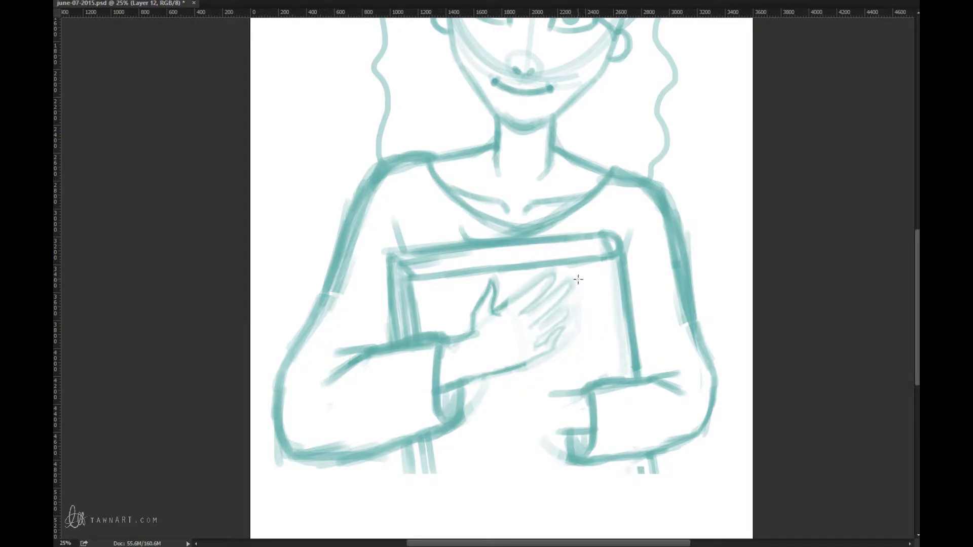
mouse_move(569, 269)
left_mouse_down()
mouse_move(534, 274)
mouse_move(508, 293)
mouse_move(493, 377)
mouse_move(567, 371)
mouse_move(546, 280)
left_mouse_up()
key("ctrl+t")
left_click_drag(559, 340, 551, 355)
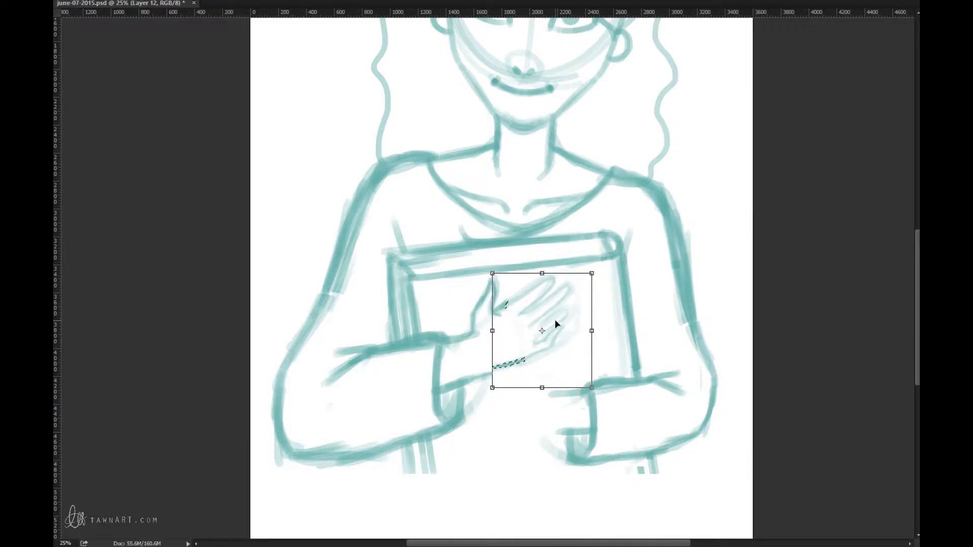
Commit the hand's resize and draw along the top edge of the left sleeve.
key("Return")
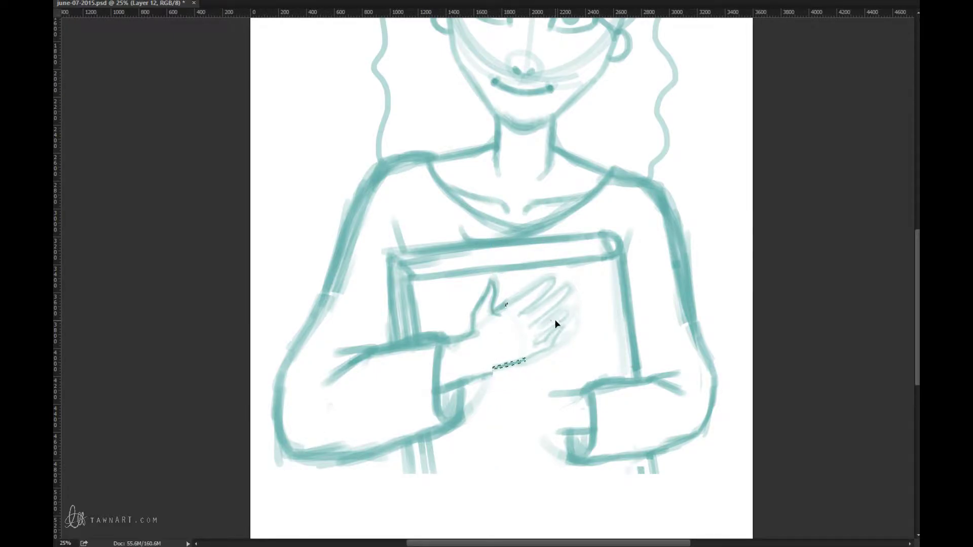
key("ctrl+d")
left_click_drag(436, 390, 557, 341)
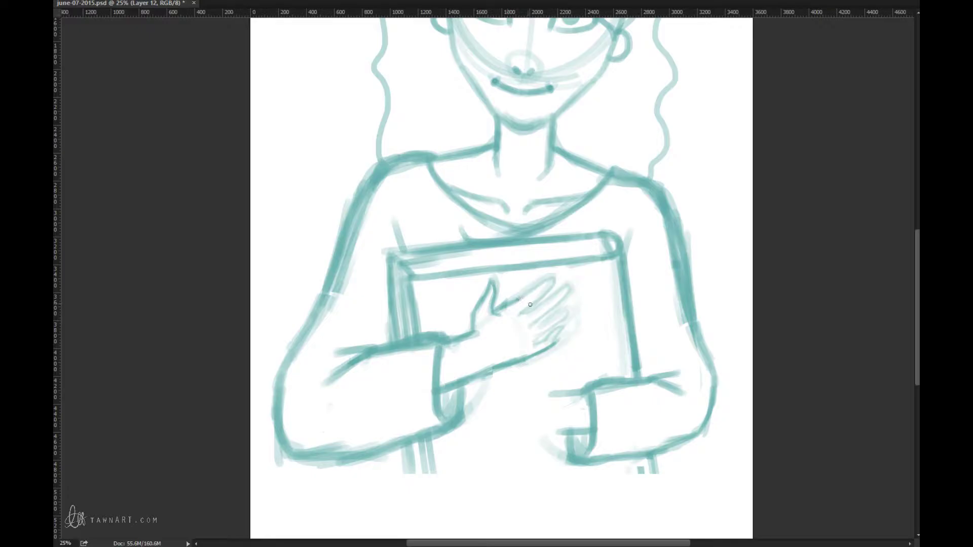
Draw and darken the knuckle curve and finger lines, then lighten the top of the knuckle arc.
mouse_move(518, 300)
left_mouse_down()
mouse_move(539, 322)
mouse_move(540, 346)
left_mouse_up()
left_click_drag(534, 310, 518, 300)
left_click_drag(518, 300, 541, 341)
left_click_drag(520, 301, 564, 275)
left_click_drag(531, 307, 576, 274)
mouse_move(534, 310)
left_mouse_down()
mouse_move(595, 282)
mouse_move(543, 322)
mouse_move(595, 285)
mouse_move(530, 311)
mouse_move(575, 288)
mouse_move(556, 327)
mouse_move(542, 327)
mouse_move(587, 305)
mouse_move(564, 328)
mouse_move(541, 320)
mouse_move(578, 331)
mouse_move(532, 356)
left_mouse_up()
key("ctrl+alt+z")
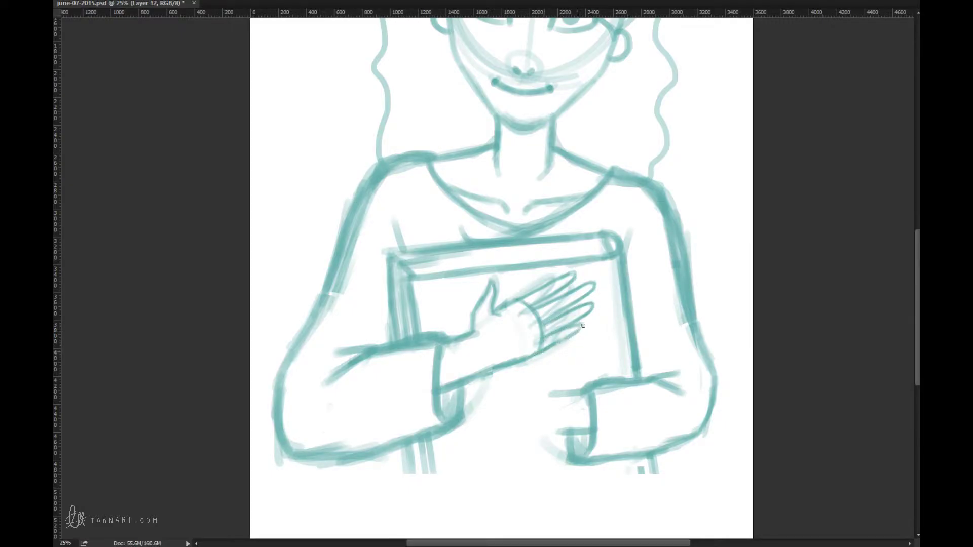
key("e")
mouse_move(523, 306)
left_mouse_down()
mouse_move(530, 324)
mouse_move(544, 337)
mouse_move(551, 329)
mouse_move(523, 342)
mouse_move(561, 335)
mouse_move(606, 285)
mouse_move(588, 262)
mouse_move(497, 325)
mouse_move(587, 285)
mouse_move(519, 331)
mouse_move(564, 324)
left_mouse_up()
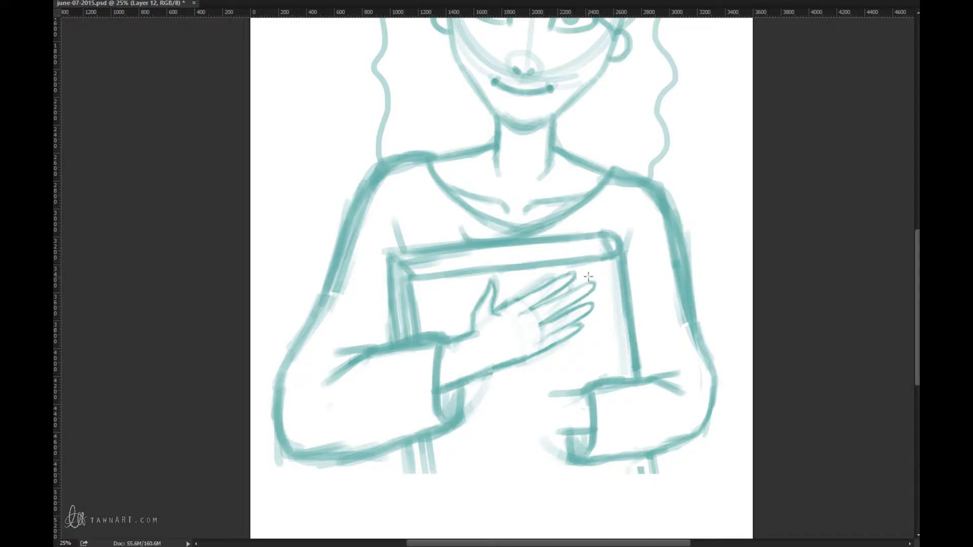
Narrow the fingers and distort a corner so they sit level on the book, then zoom out.
mouse_move(588, 276)
left_mouse_down()
mouse_move(529, 274)
mouse_move(506, 331)
mouse_move(589, 352)
mouse_move(606, 313)
left_mouse_up()
key("ctrl+t")
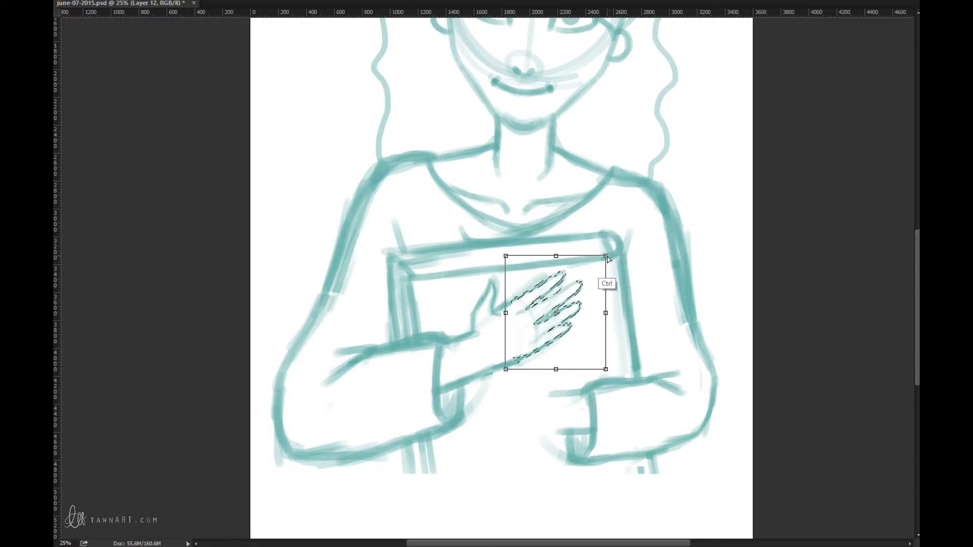
left_click_drag(607, 256, 611, 273)
left_click_drag(610, 274, 612, 265)
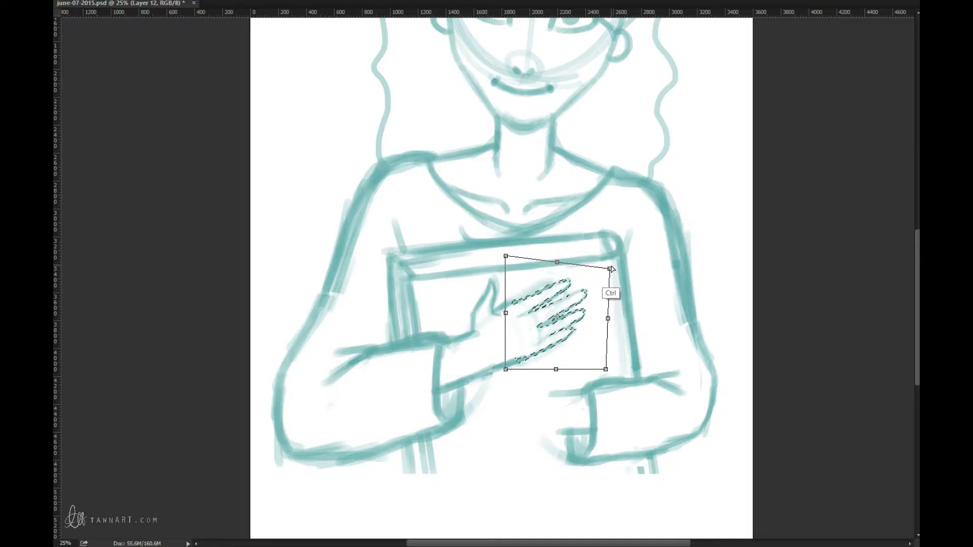
key("Return")
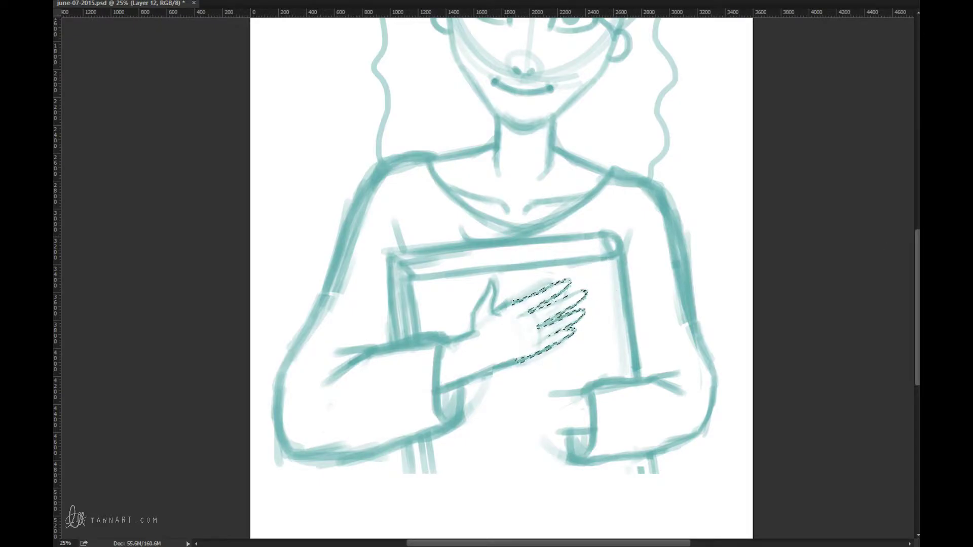
key("ctrl+d")
left_click(543, 347, "ctrl+alt")
left_click(583, 336, "ctrl+alt")
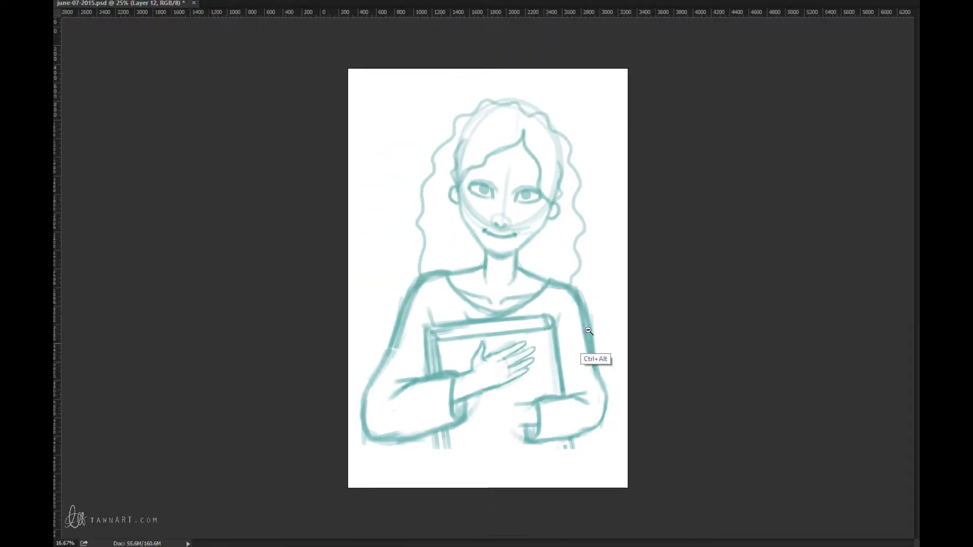
Darken the index finger's upper outline and extend the forearm's upper edge toward the elbow.
left_click(529, 332)
left_click(529, 332)
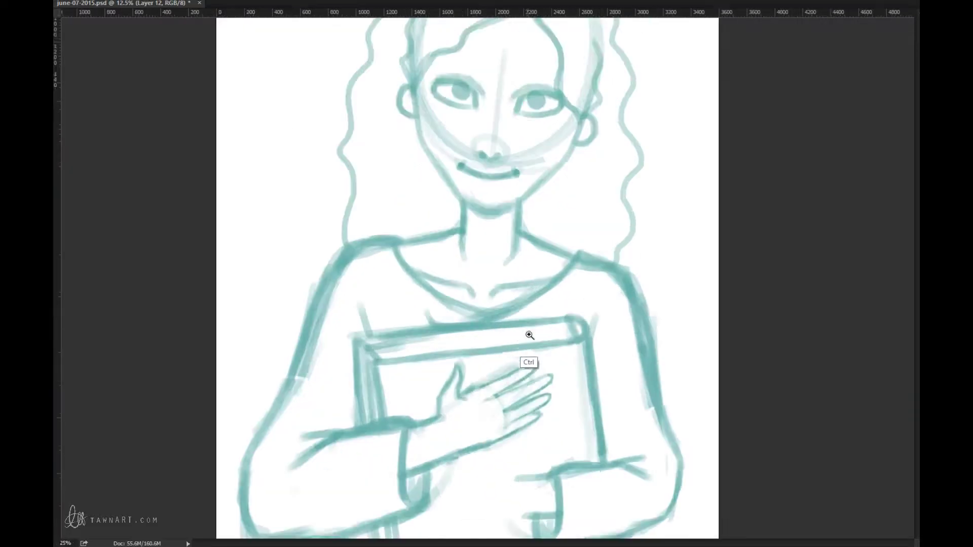
left_click(528, 335)
mouse_move(441, 415)
left_mouse_down()
mouse_move(537, 375)
mouse_move(479, 421)
mouse_move(556, 391)
mouse_move(517, 426)
mouse_move(525, 425)
mouse_move(517, 447)
mouse_move(495, 459)
mouse_move(504, 468)
left_mouse_up()
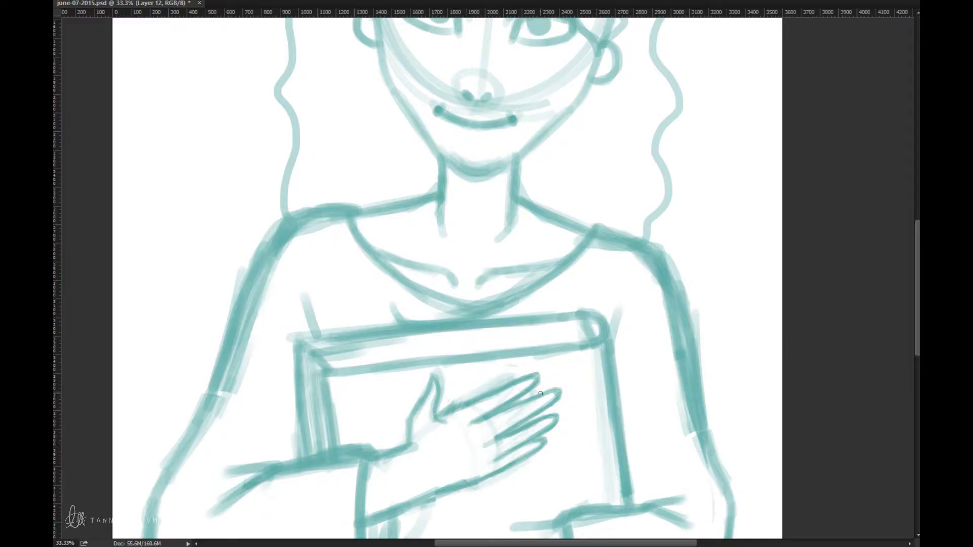
left_click_drag(540, 394, 568, 242)
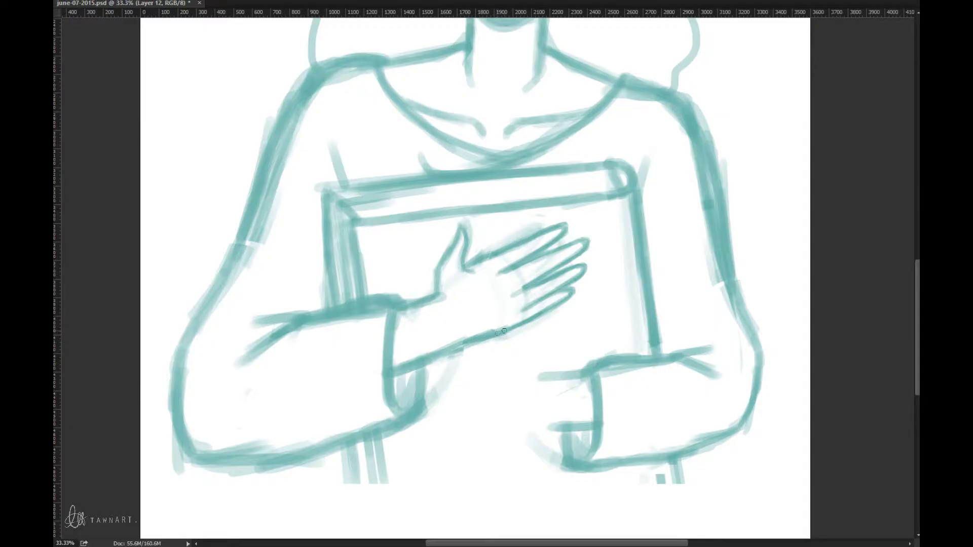
mouse_move(504, 331)
left_mouse_down()
mouse_move(398, 371)
mouse_move(516, 271)
mouse_move(446, 338)
mouse_move(492, 334)
mouse_move(527, 311)
mouse_move(457, 335)
left_mouse_up()
Lighten the little finger's base, darken the wrist's lower edge, and refine the thumb-index finger junction.
key("e")
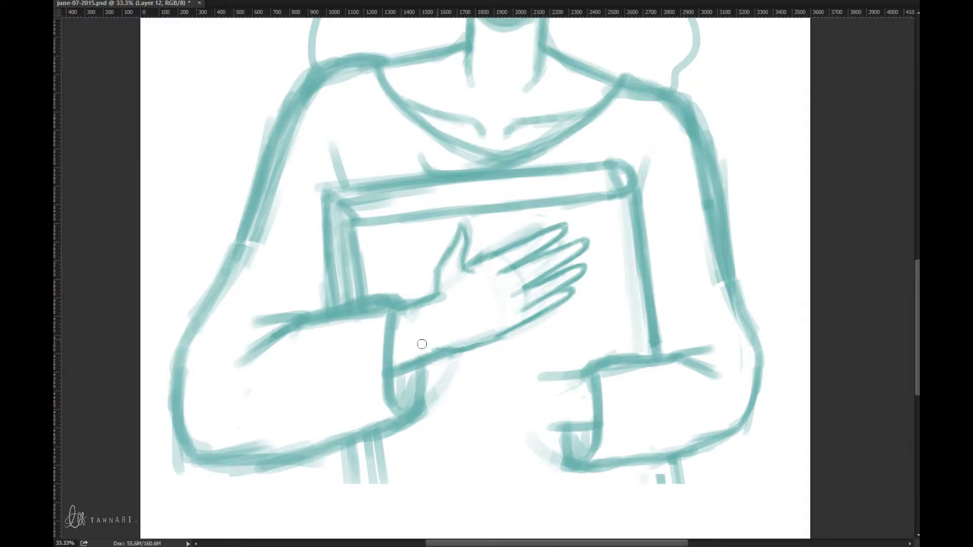
left_click_drag(521, 321, 530, 310)
key("b")
left_click_drag(490, 343, 521, 327)
key("bracketright")
mouse_move(481, 250)
left_mouse_down()
mouse_move(472, 260)
mouse_move(536, 224)
left_mouse_up()
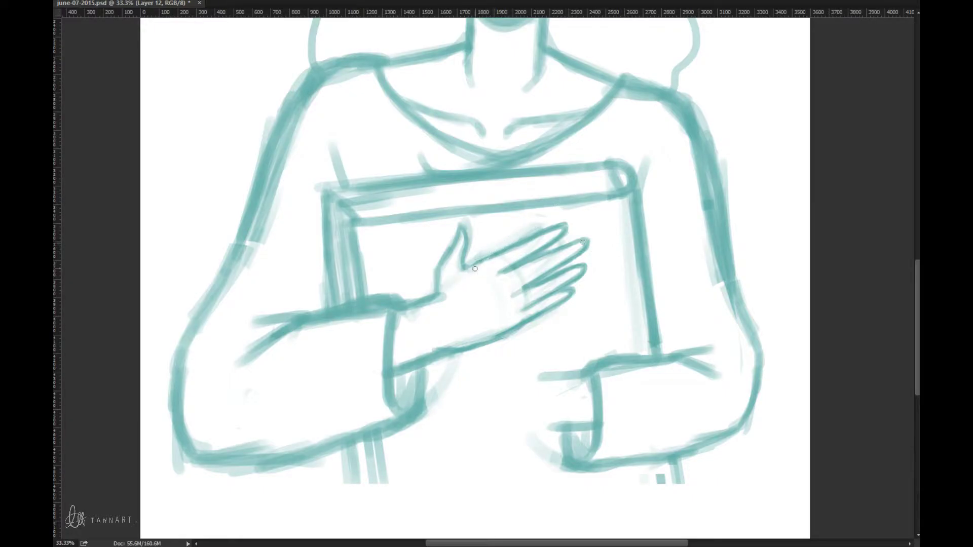
left_click_drag(468, 269, 491, 258)
left_click_drag(471, 268, 466, 274)
Draw a thin line along the fingers, rotate the fingers slightly, and darken the finger line.
mouse_move(577, 247)
left_mouse_down()
mouse_move(519, 276)
mouse_move(515, 298)
left_mouse_up()
left_click_drag(566, 268, 590, 239)
key("ctrl+t")
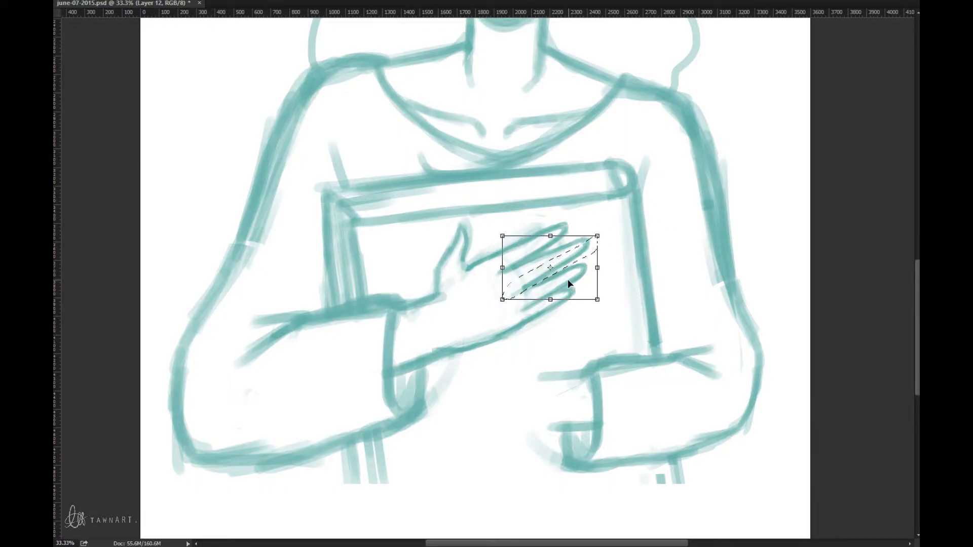
left_click_drag(568, 280, 612, 267)
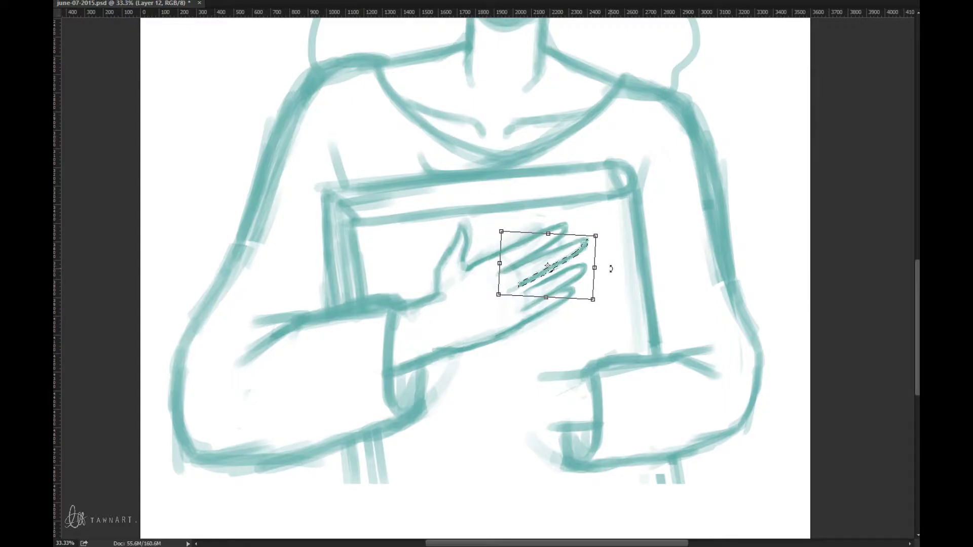
key("Return")
key("ctrl+d")
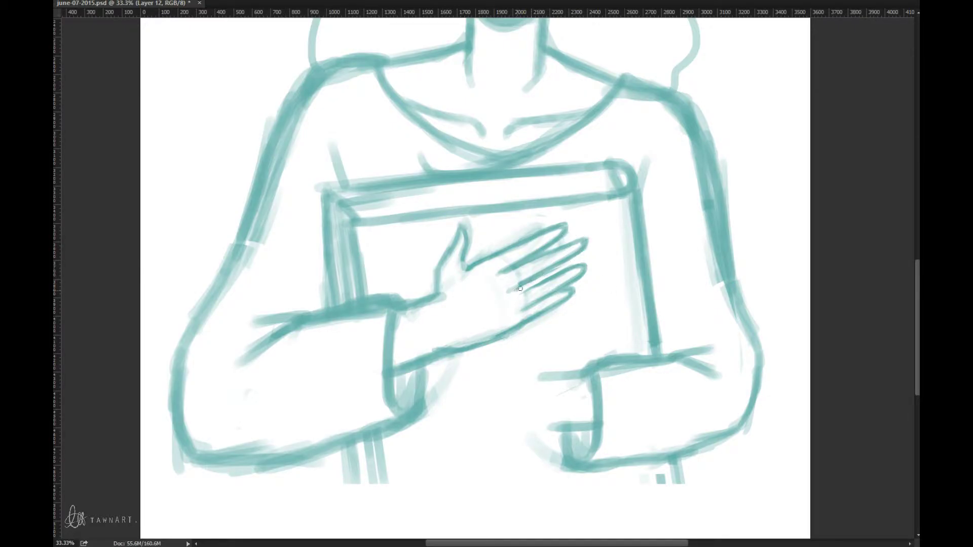
left_click_drag(523, 283, 527, 288)
Fade the lines between the top fingers, lighten the second and third, and redraw the second finger's lower edge.
key("e")
left_click_drag(565, 233, 503, 272)
mouse_move(561, 241)
left_mouse_down()
mouse_move(482, 282)
mouse_move(574, 240)
mouse_move(509, 274)
left_mouse_up()
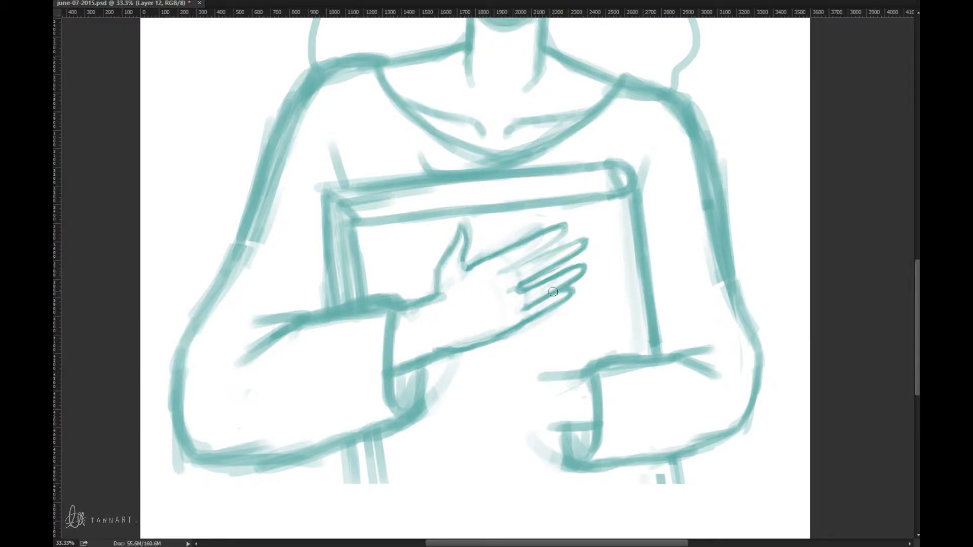
key("bracketleft")
key("bracketleft")
mouse_move(560, 225)
left_mouse_down()
mouse_move(514, 269)
mouse_move(579, 240)
left_mouse_up()
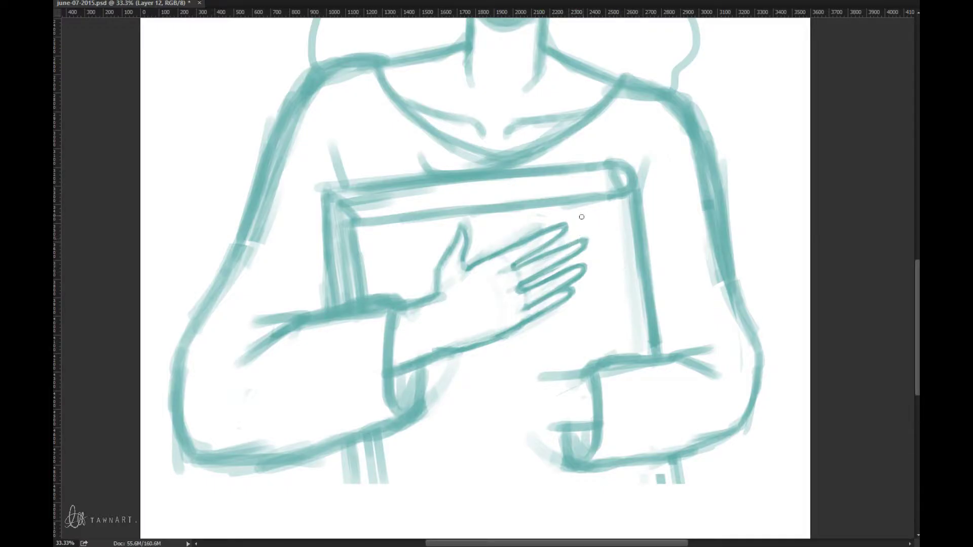
left_click_drag(519, 289, 547, 277)
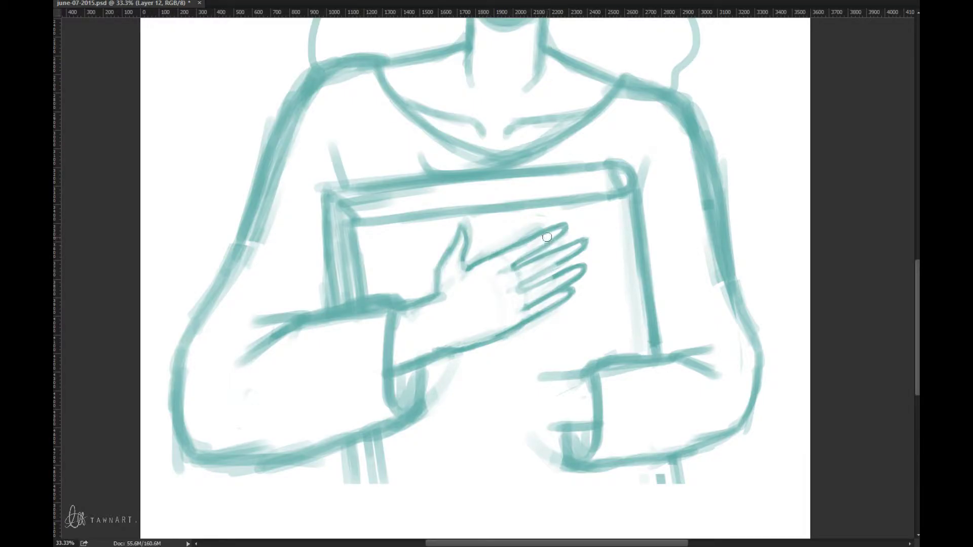
key("b")
left_click_drag(566, 260, 527, 284)
Select the thumb, move it up and right, and rotate it clockwise.
scroll(532, 330, "down", 4)
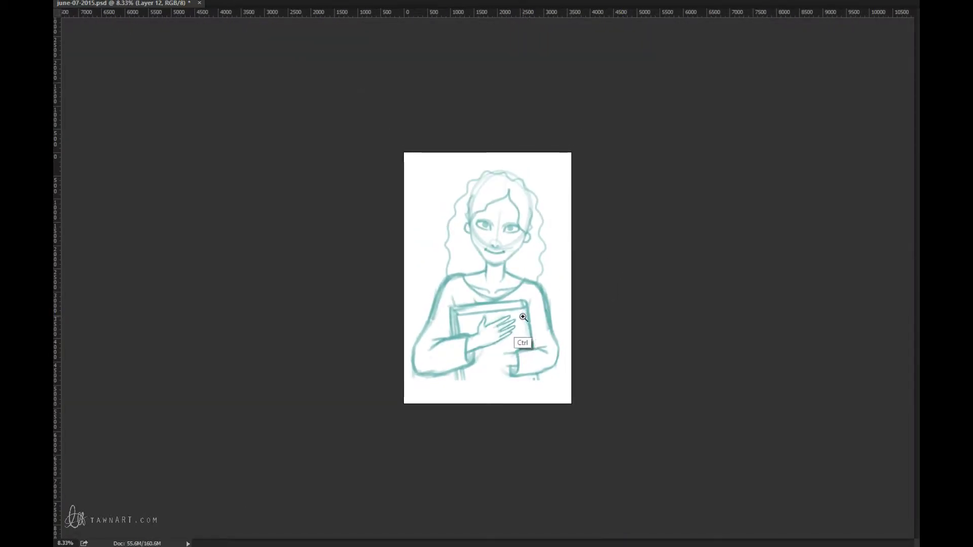
scroll(530, 342, "up", 3)
left_click_drag(504, 361, 509, 311)
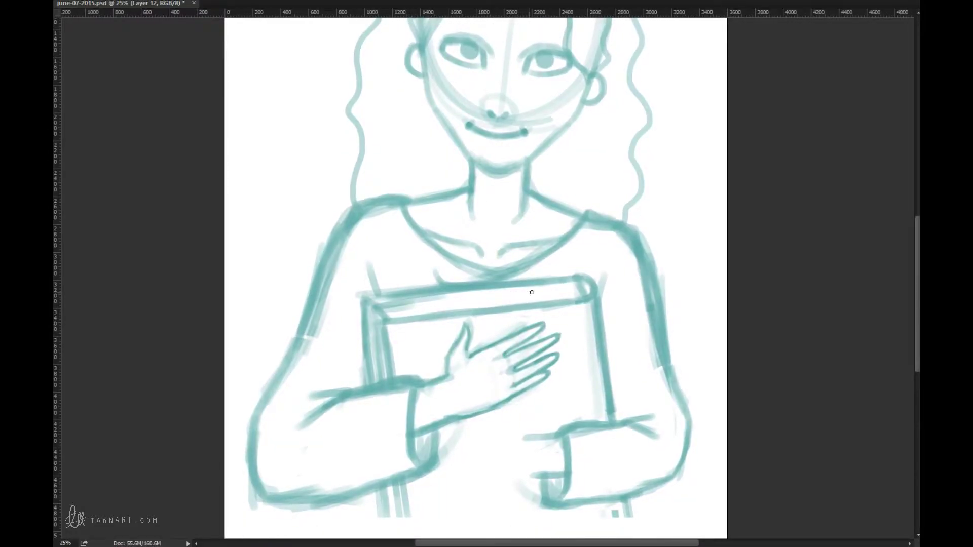
mouse_move(481, 347)
left_mouse_down()
mouse_move(446, 386)
mouse_move(438, 364)
mouse_move(463, 319)
mouse_move(482, 333)
mouse_move(430, 309)
left_mouse_up()
key("ctrl+t")
mouse_move(471, 362)
left_mouse_down()
mouse_move(472, 350)
mouse_move(469, 363)
left_mouse_up()
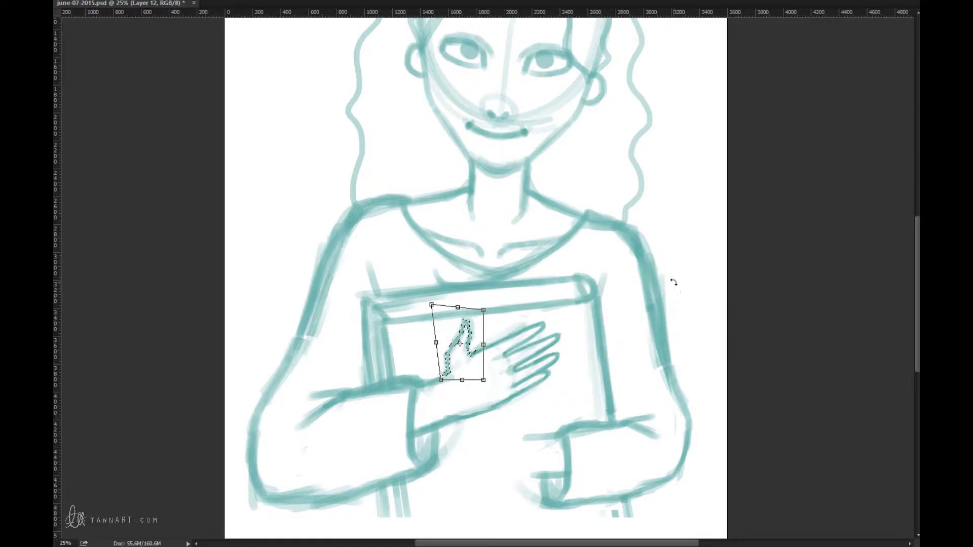
left_click_drag(510, 298, 518, 310)
left_click_drag(458, 371, 462, 368)
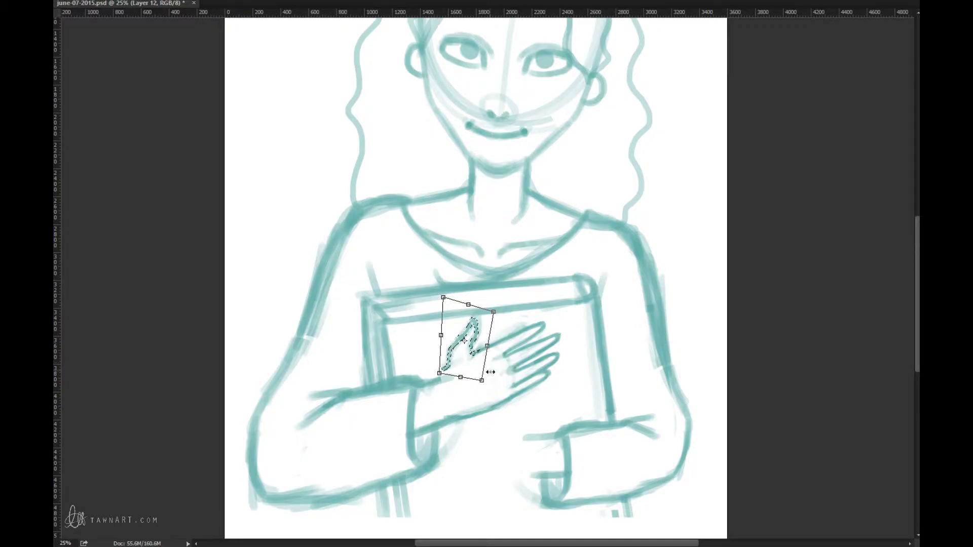
Distort the thumb's bottom-left corner downward, apply it, then undo to compare before and after.
key("ctrl")
left_click_drag(439, 374, 439, 381)
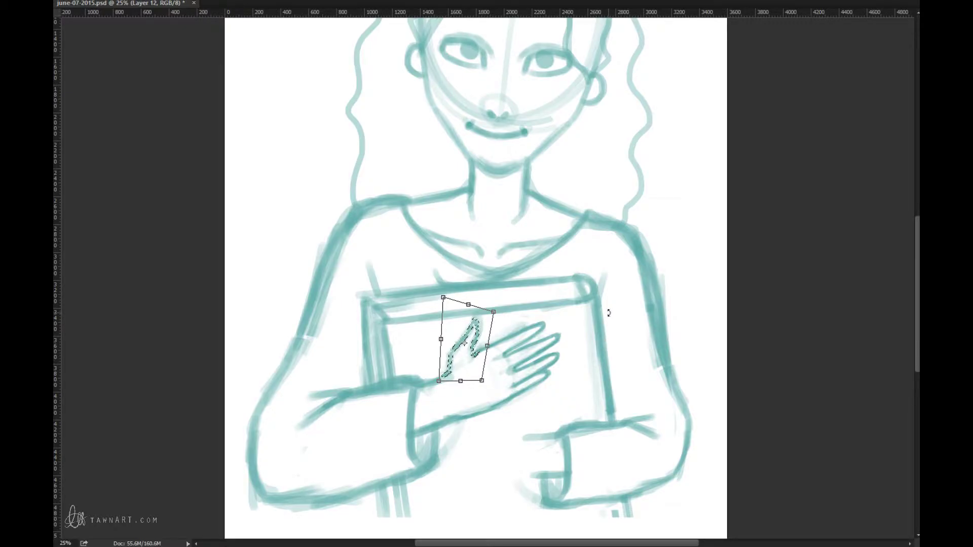
key("Return")
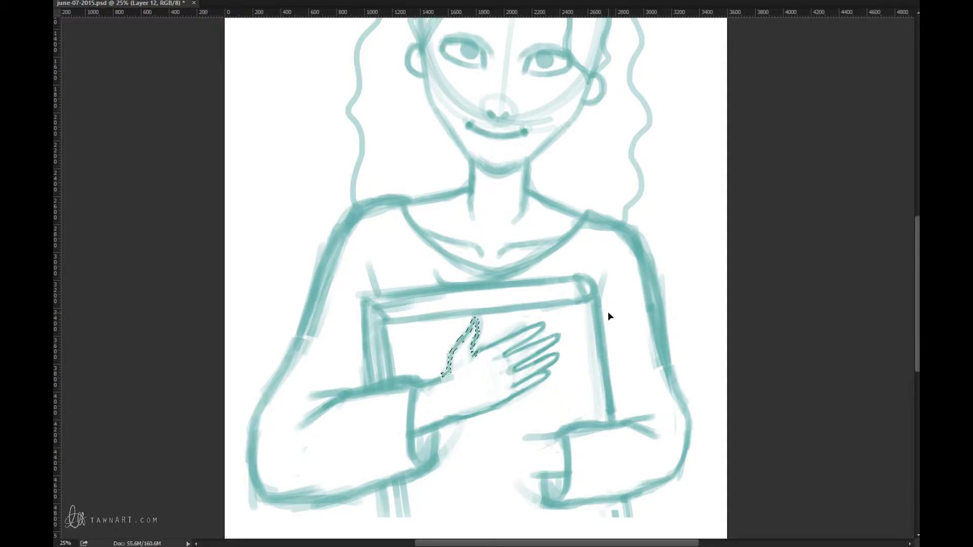
key("ctrl+d")
key("ctrl+z")
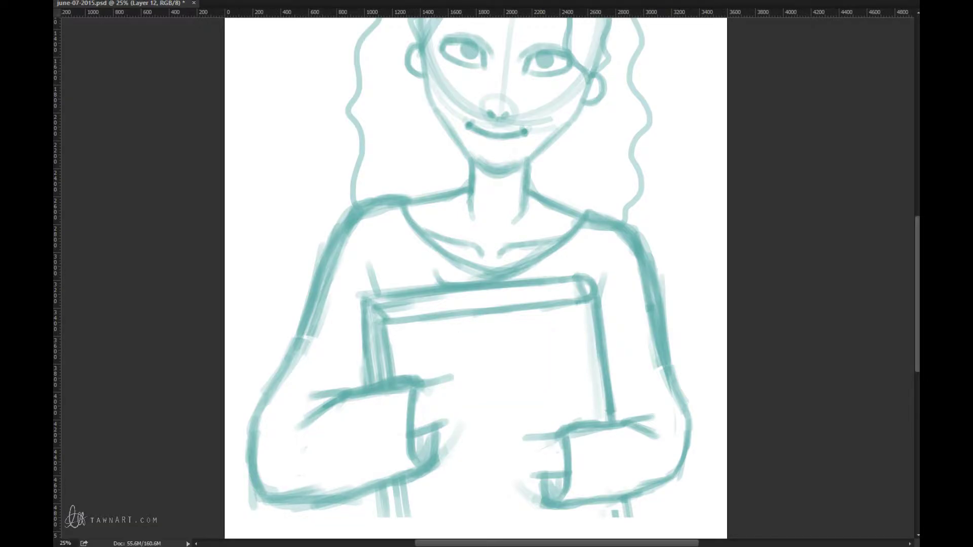
key("ctrl+z")
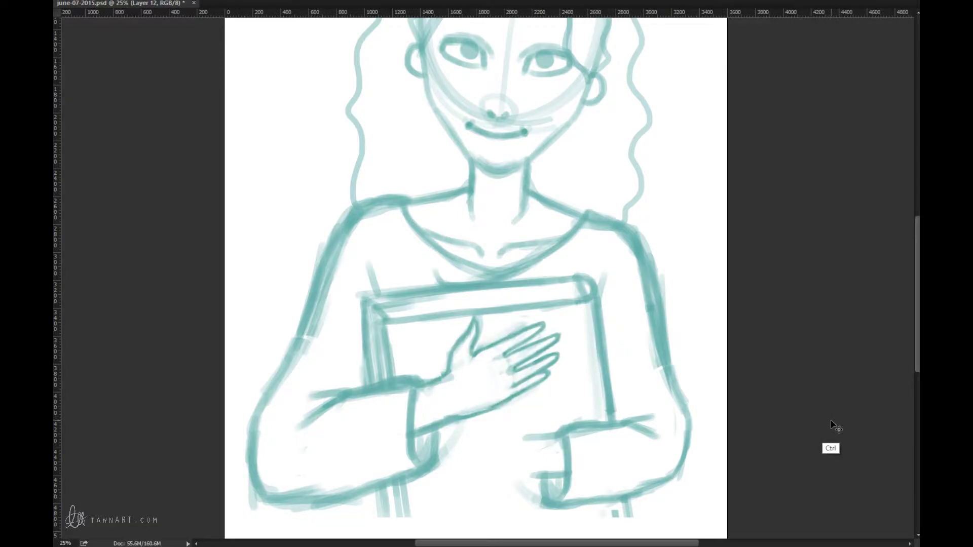
Duplicate the hand, flip the copy horizontally, and move it down onto the chest.
key("ctrl+v")
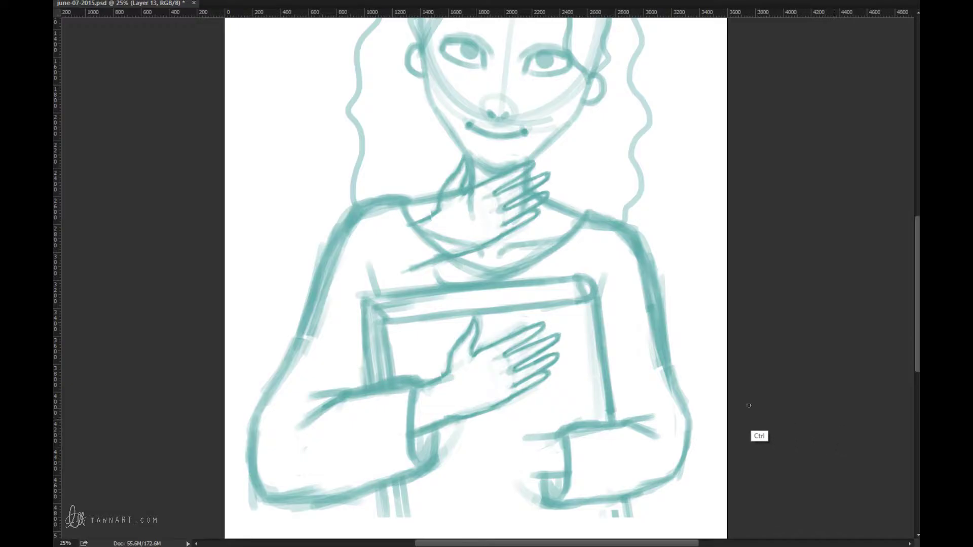
left_click(77, 0)
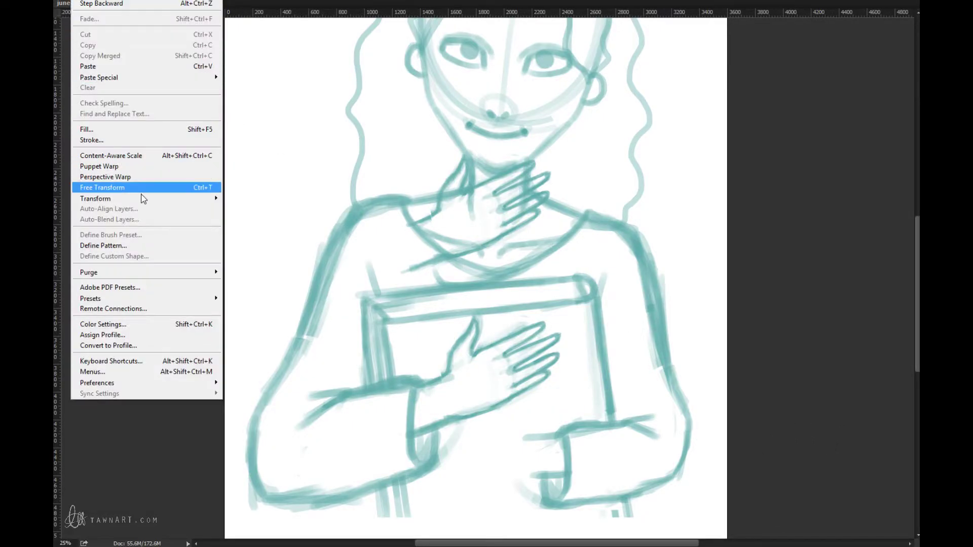
mouse_move(145, 198)
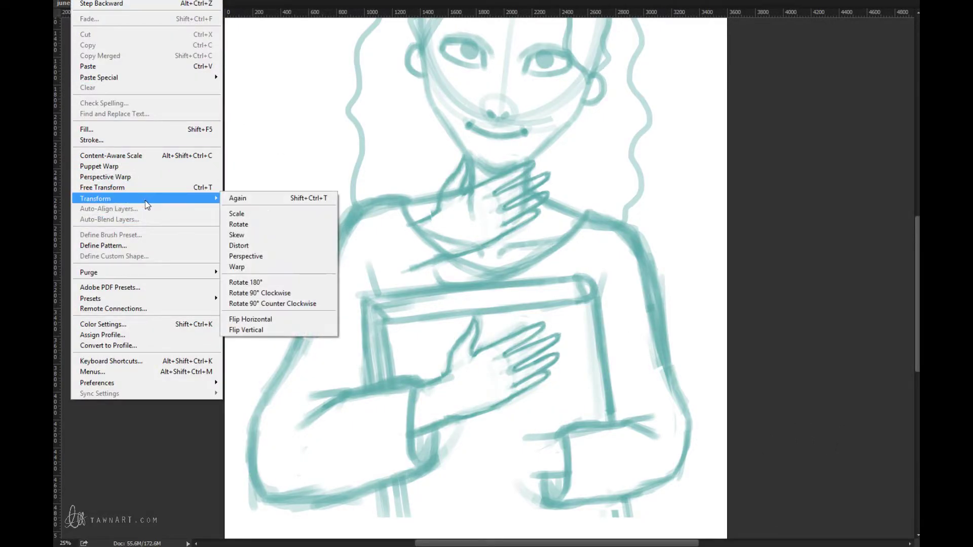
left_click(288, 319)
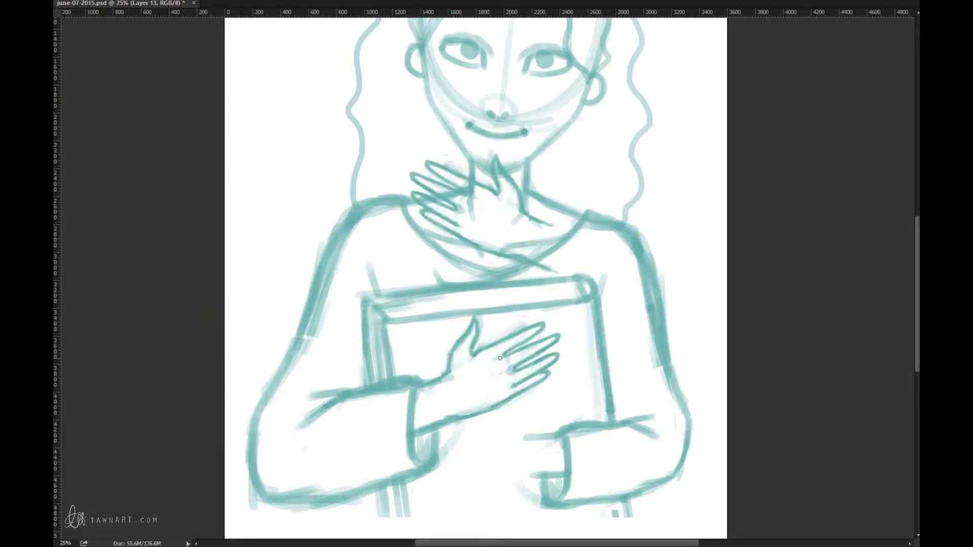
key("v")
left_click_drag(525, 234, 528, 451)
Rotate the mirrored hand about -9.3° and fit it over the sleeve, then undo to compare.
key("space")
left_click_drag(627, 354, 615, 241)
left_click_drag(612, 333, 600, 311)
left_click_drag(503, 336, 503, 325)
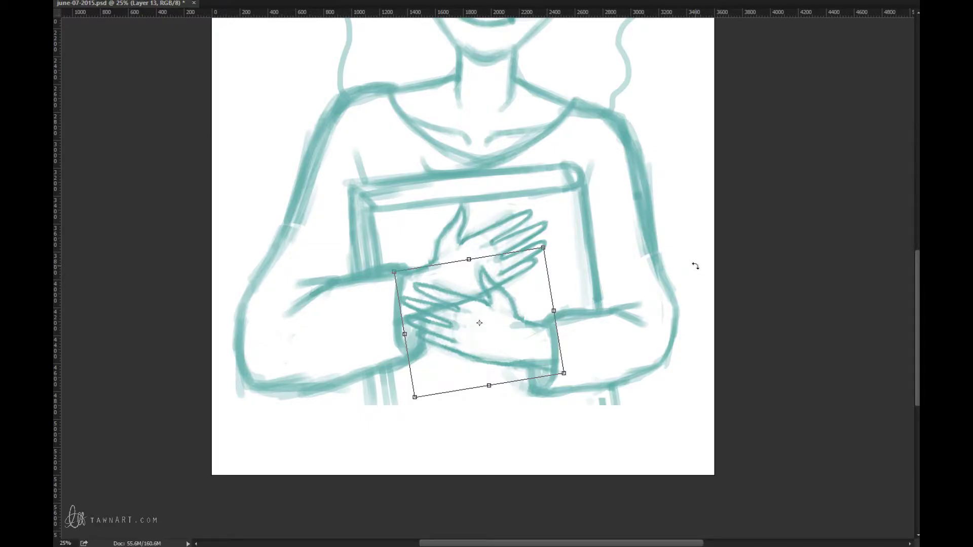
left_click_drag(597, 324, 607, 316)
mouse_move(502, 331)
left_mouse_down()
mouse_move(499, 374)
mouse_move(503, 333)
left_mouse_up()
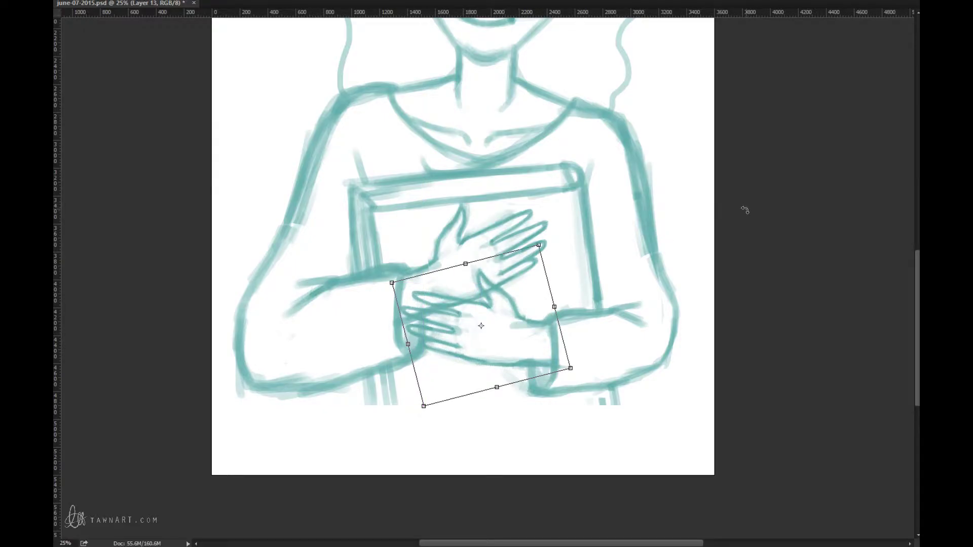
key("Return")
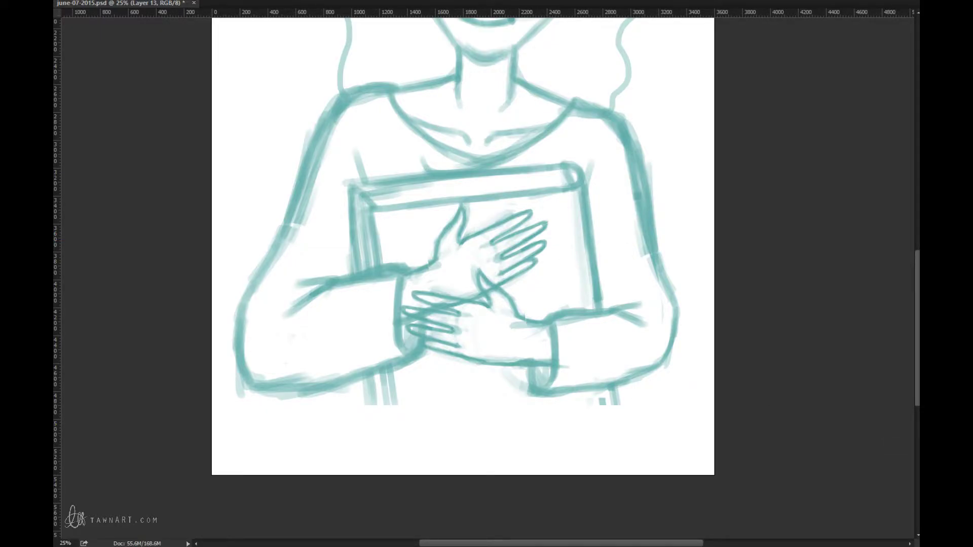
key("ctrl+z")
key("ctrl+z")
Lighten the overlapping finger strokes and step through undo history to find the left arm's layer.
left_click_drag(436, 303, 475, 309)
key("ctrl+comma")
key("ctrl+comma")
key("ctrl+z")
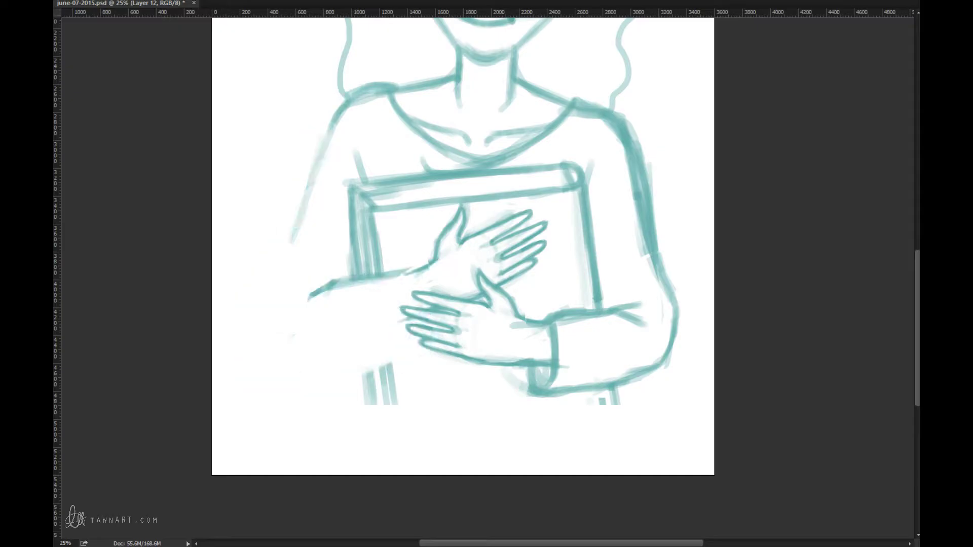
key("ctrl+z")
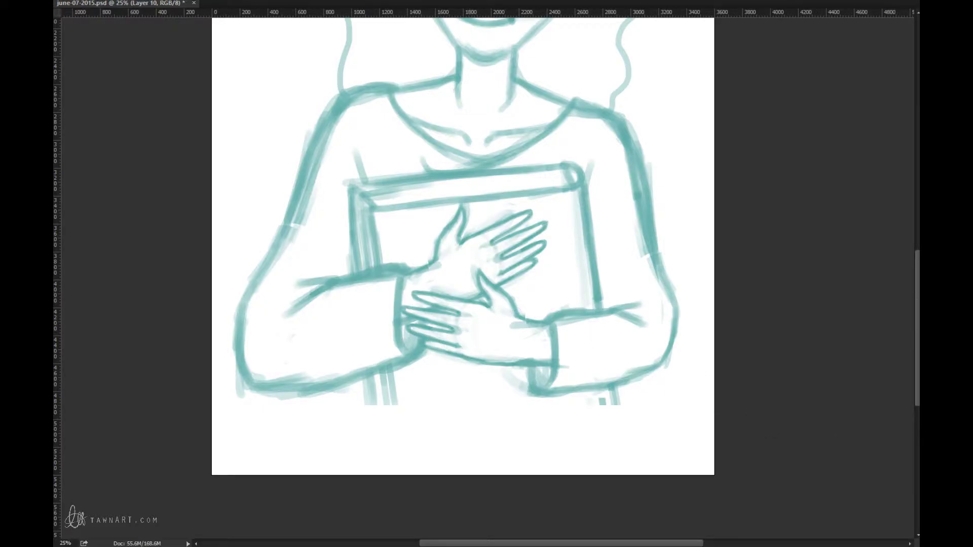
key("ctrl+z")
key("ctrl+z")
key("ctrl+z")
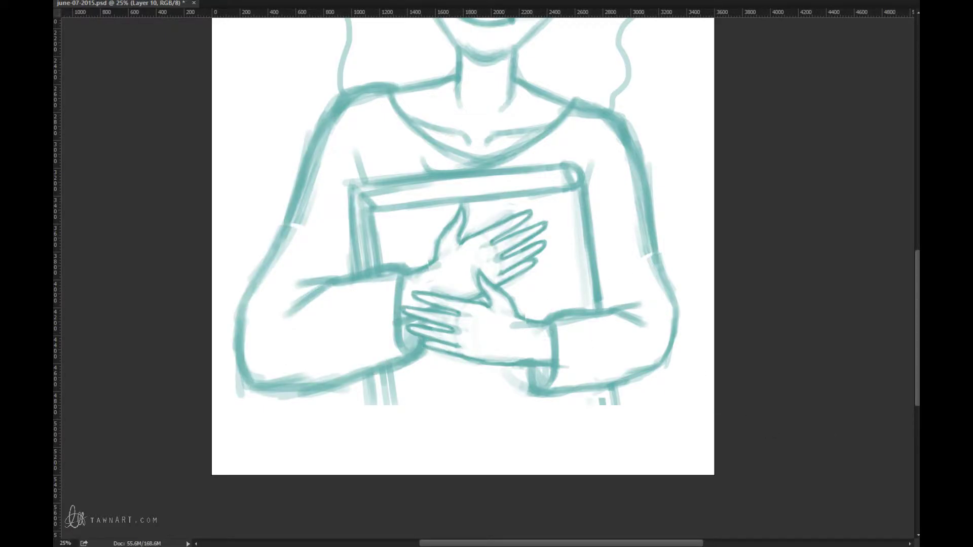
key("ctrl+z")
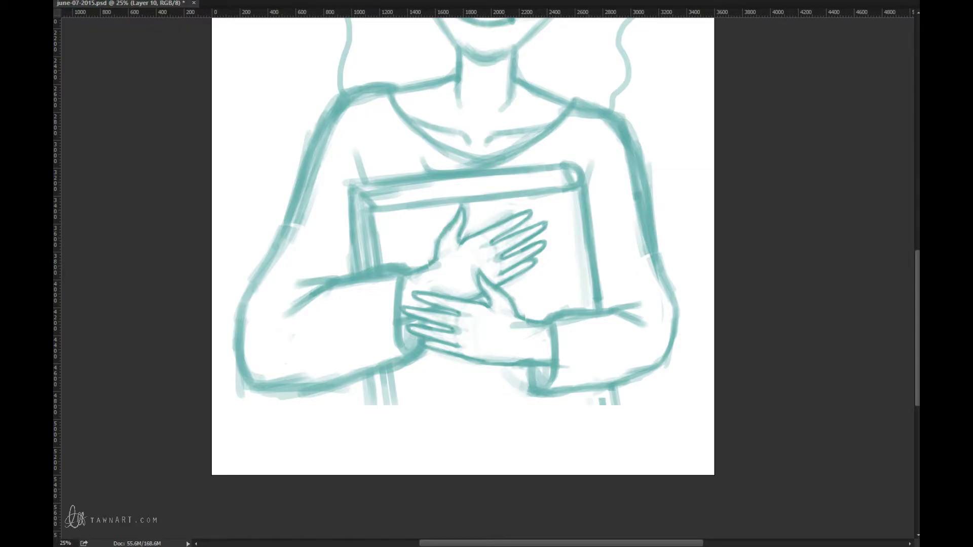
key("ctrl+z")
key("ctrl+z")
key("ctrl+z")
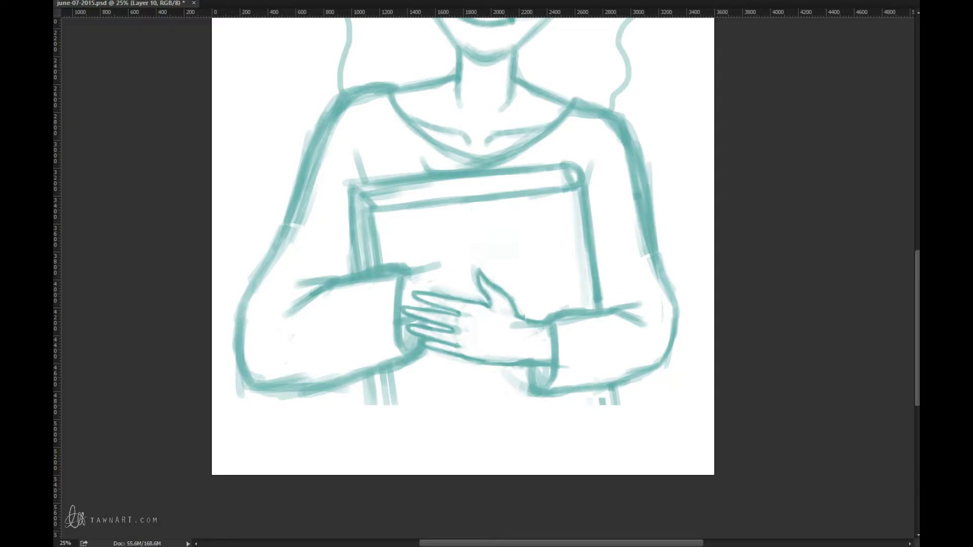
key("ctrl+z")
key("ctrl+z")
key("ctrl+shift+z")
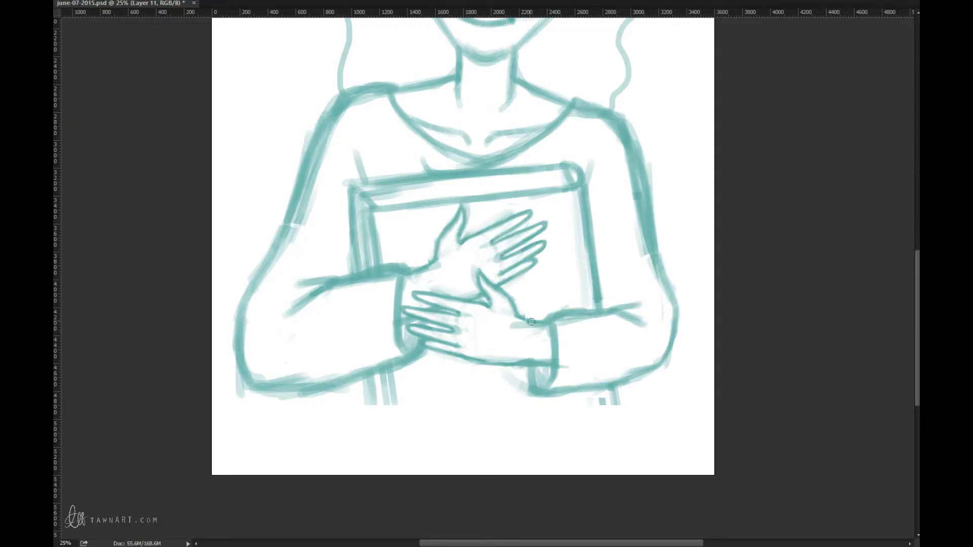
Erase stray marks below the wrist, around the sleeve cuff, and along the sleeve line's lower edge.
left_click_drag(531, 327, 510, 335)
mouse_move(526, 378)
left_mouse_down()
mouse_move(542, 401)
mouse_move(512, 380)
mouse_move(538, 379)
left_mouse_up()
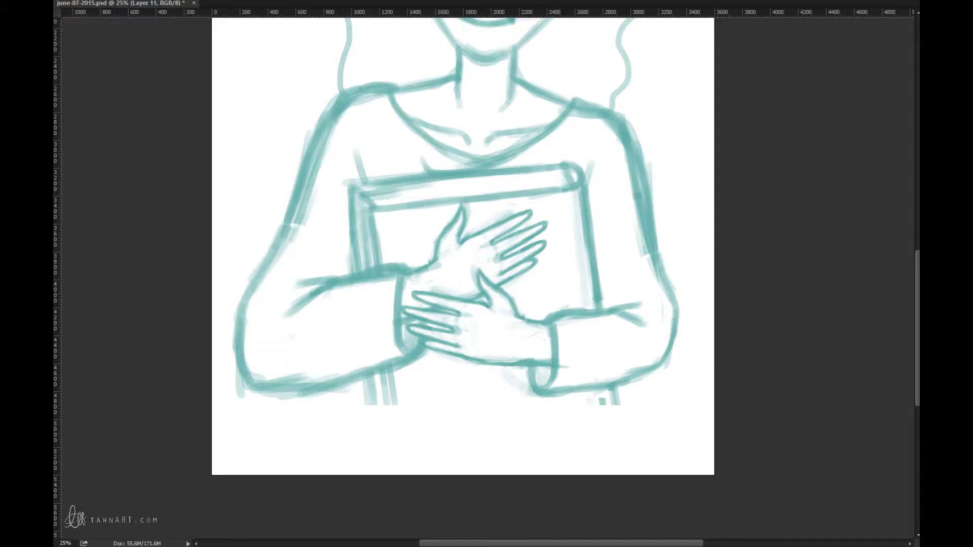
key("ctrl+comma")
key("ctrl+comma")
key("alt+bracketleft")
left_click_drag(391, 277, 362, 283)
key("ctrl+minus")
key("ctrl+minus")
key("ctrl+minus")
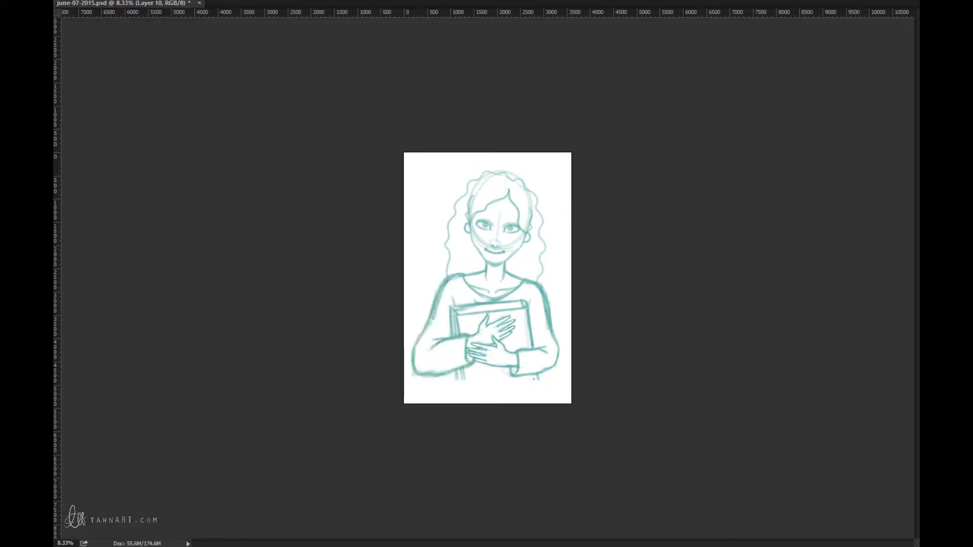
Flatten the lower-left forearm outline by squashing it upward beneath the crossed hands.
left_click(470, 382, "ctrl")
left_click(470, 382, "ctrl")
left_click(470, 382, "ctrl")
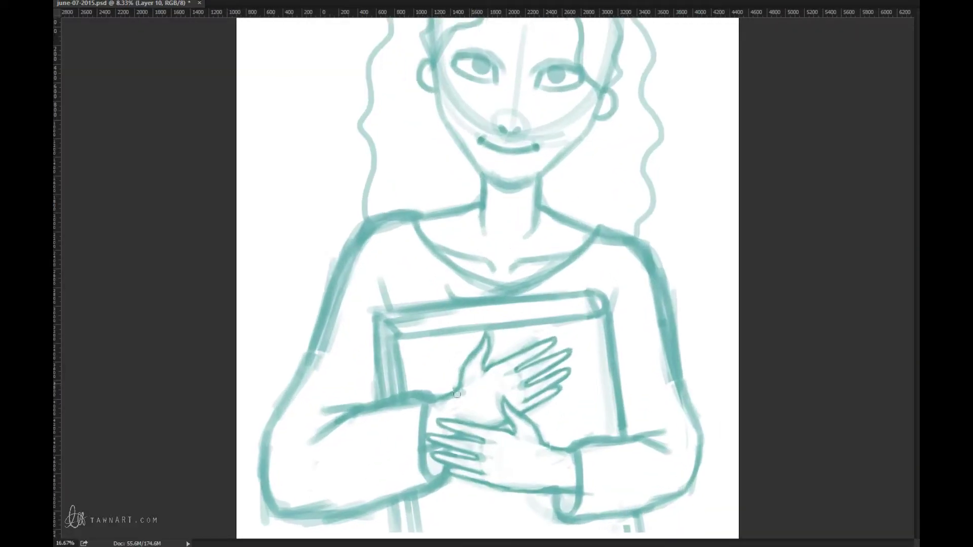
left_click_drag(560, 365, 634, 263)
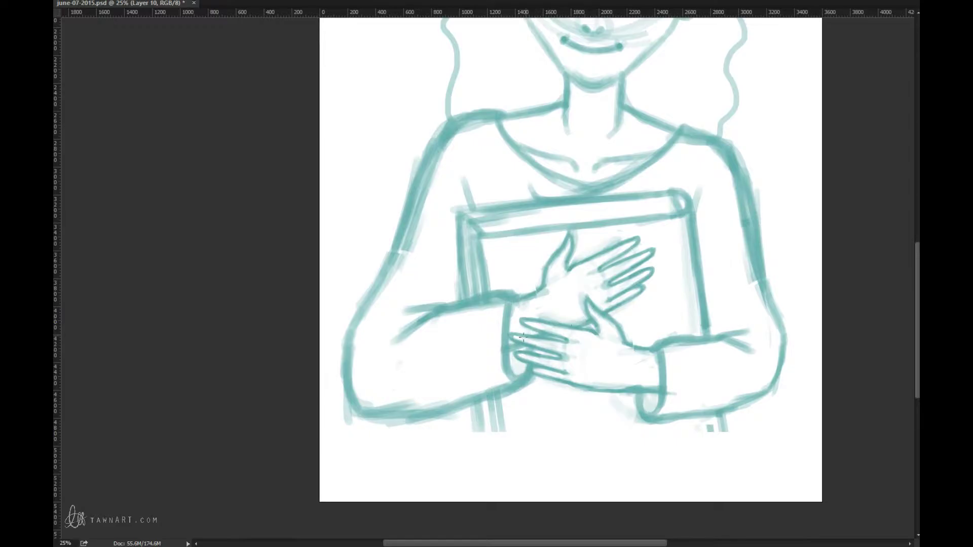
mouse_move(518, 362)
left_mouse_down()
mouse_move(375, 382)
mouse_move(349, 456)
mouse_move(572, 373)
left_mouse_up()
key("ctrl+t")
left_click_drag(451, 461, 450, 446)
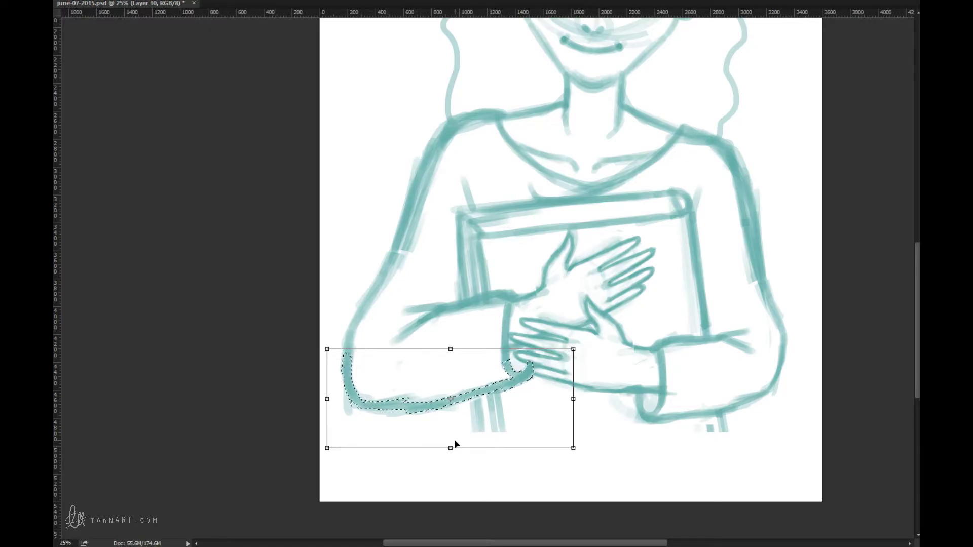
key("Return")
key("ctrl+d")
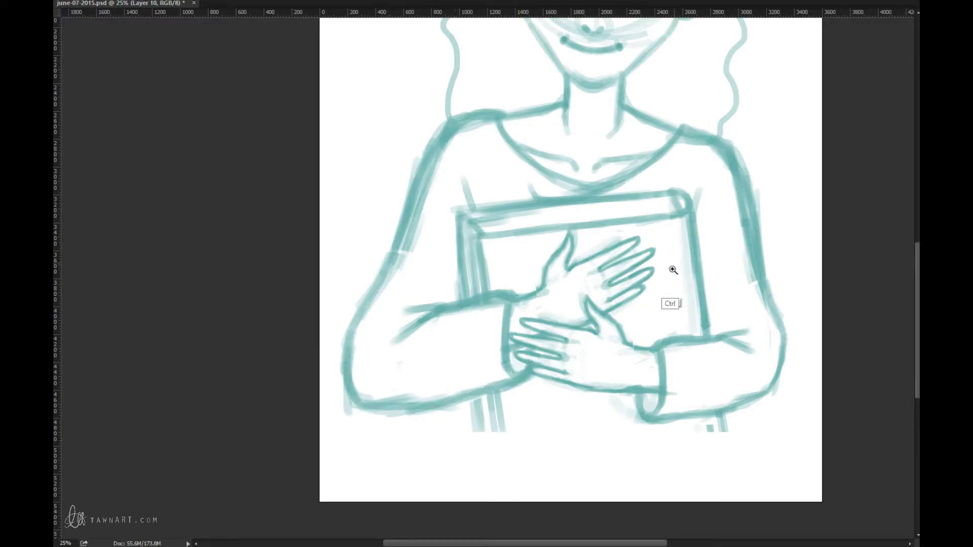
left_click(624, 340, "ctrl+alt")
left_click(628, 335, "ctrl+alt")
left_click(640, 325, "ctrl+alt")
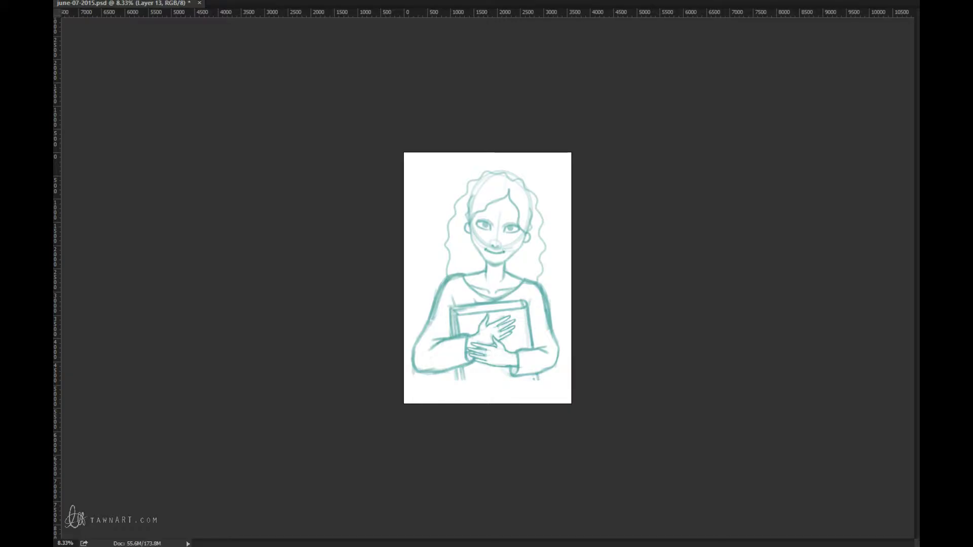
Merge the sketch layers, then enlarge the sketch to the canvas width and move it down.
key("ctrl+alt+a")
key("ctrl+e")
key("ctrl+t")
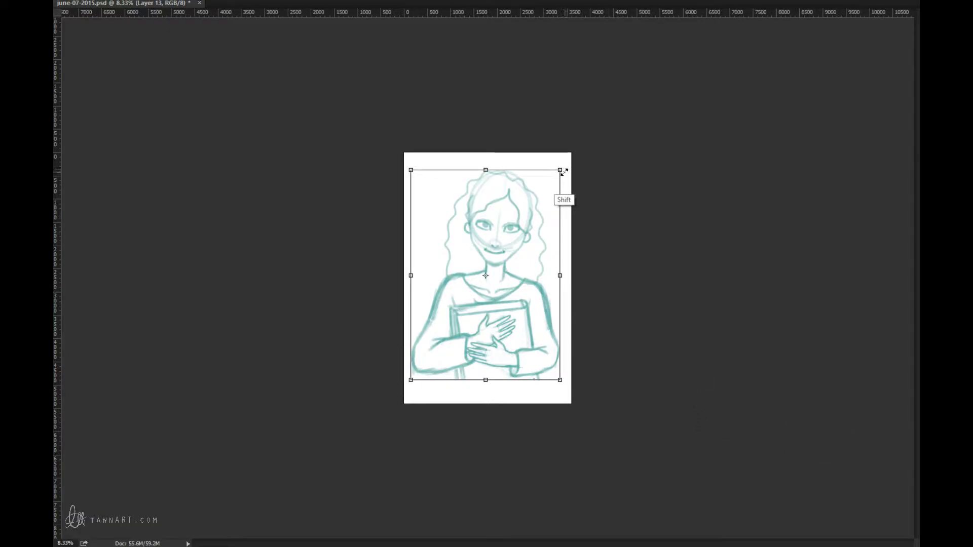
left_click_drag(560, 170, 571, 152)
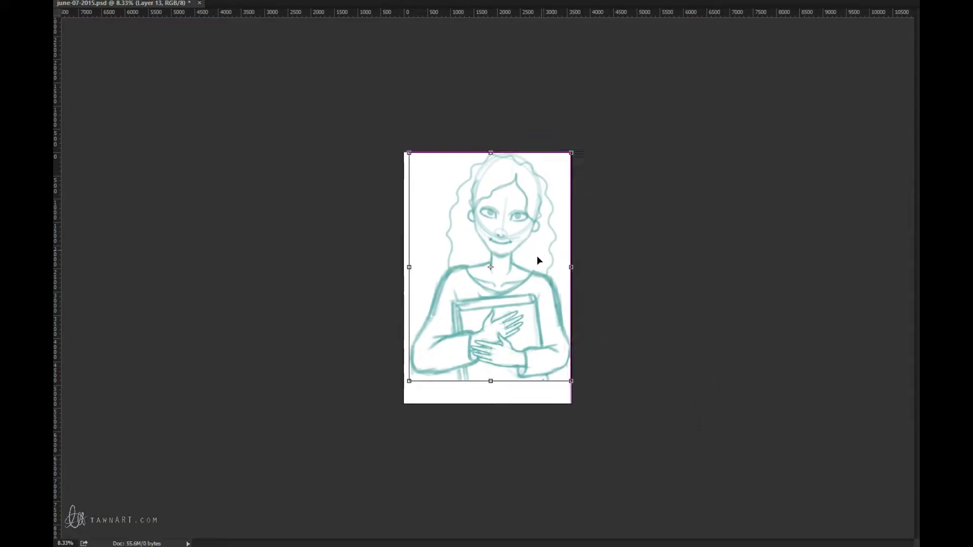
left_click_drag(537, 257, 537, 271)
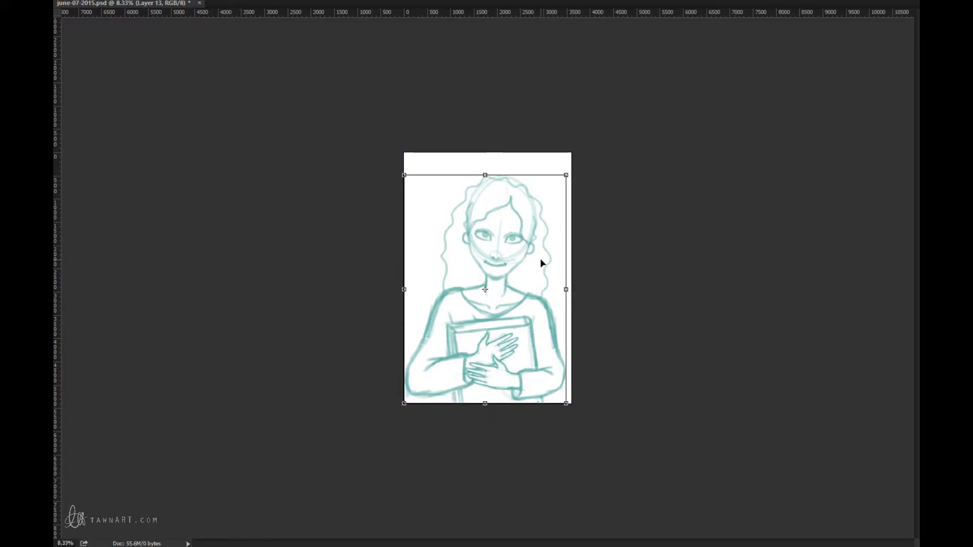
key("Return")
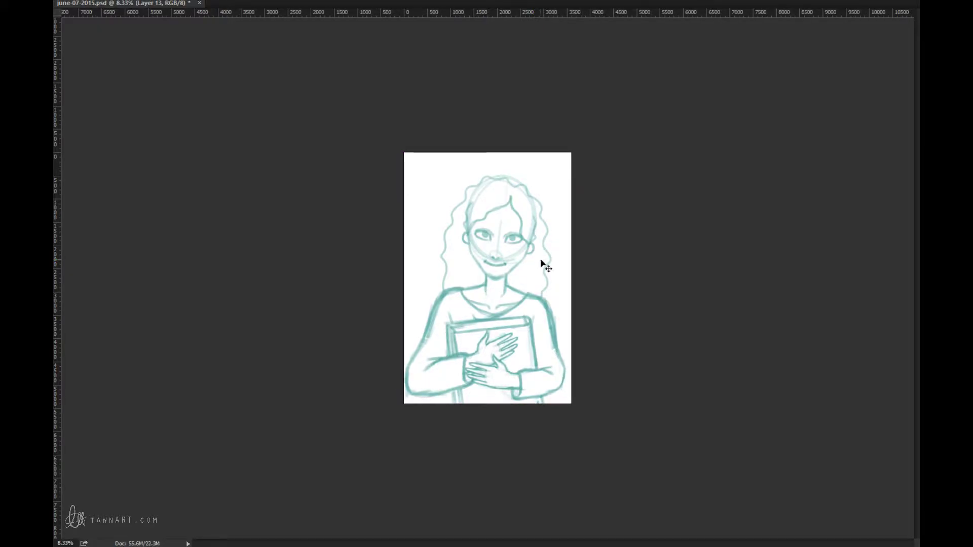
Flip the canvas horizontally to check the sketch's proportions.
key("b")
key("v")
key("ctrl+t")
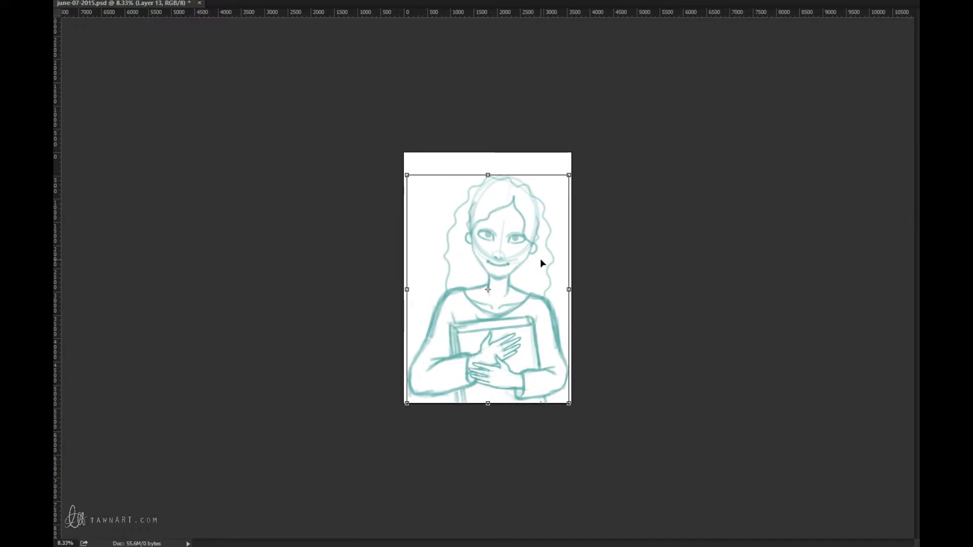
key("Return")
key("b")
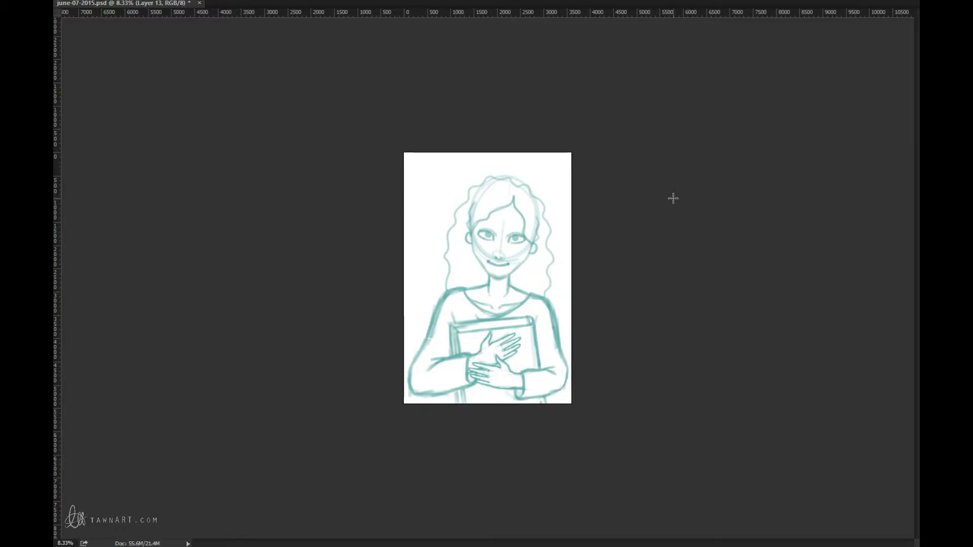
key("ctrl+shift+h")
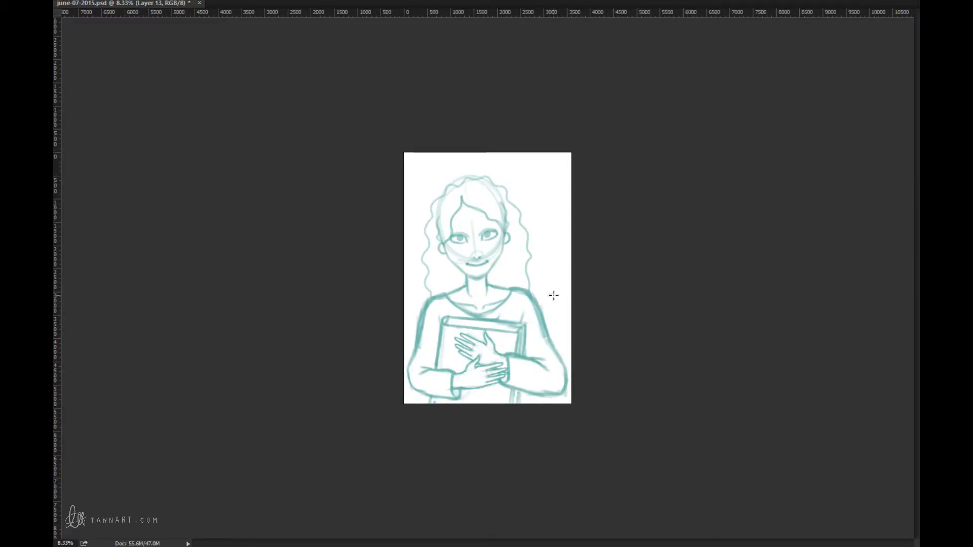
Lasso the right arm, rotate it about 9 degrees and shift it left.
mouse_move(554, 296)
left_mouse_down()
mouse_move(527, 378)
mouse_move(556, 427)
mouse_move(579, 299)
left_mouse_up()
key("ctrl+t")
left_click_drag(591, 373, 601, 396)
left_click_drag(549, 371, 538, 375)
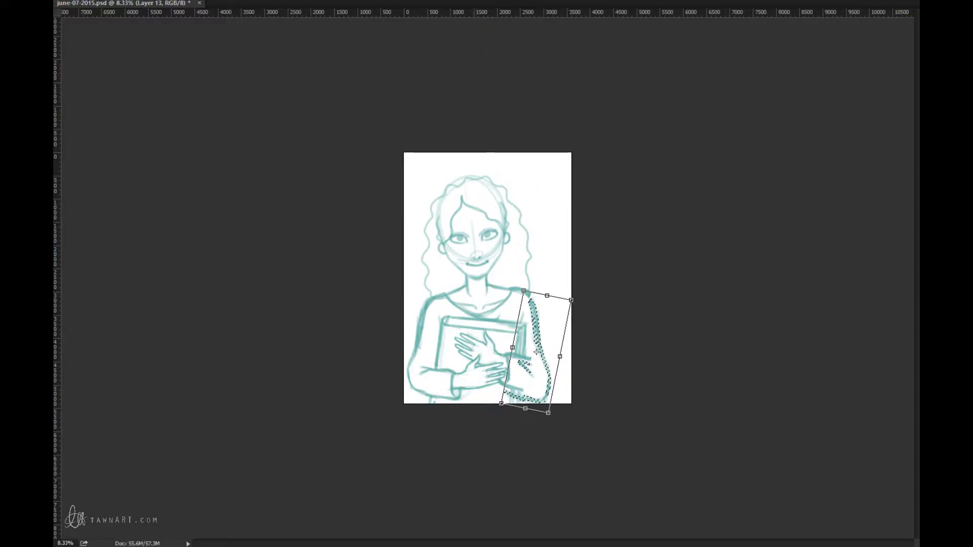
key("Return")
key("ctrl+d")
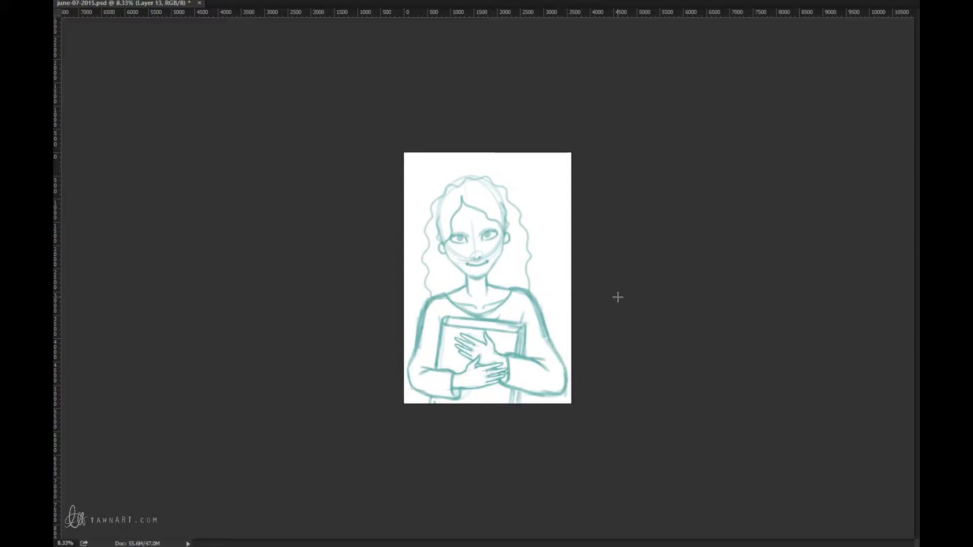
left_click(571, 312)
left_click(571, 183)
Reselect the shoulder and arm, rotate and reposition it, then step back in history.
mouse_move(565, 300)
left_mouse_down()
mouse_move(531, 310)
mouse_move(557, 373)
mouse_move(530, 390)
mouse_move(586, 370)
mouse_move(612, 296)
left_mouse_up()
key("ctrl+t")
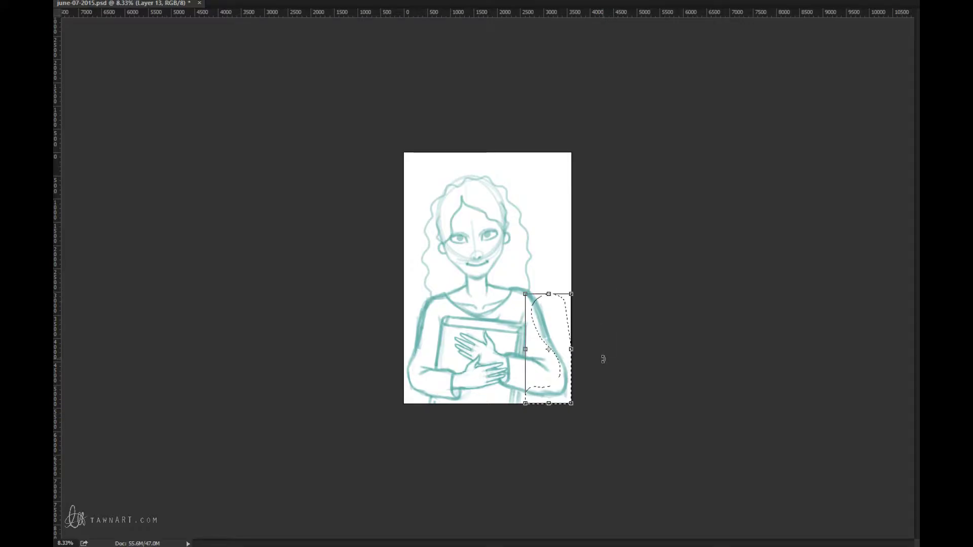
left_click_drag(603, 359, 600, 370)
left_click_drag(547, 336, 537, 329)
left_click_drag(597, 346, 597, 338)
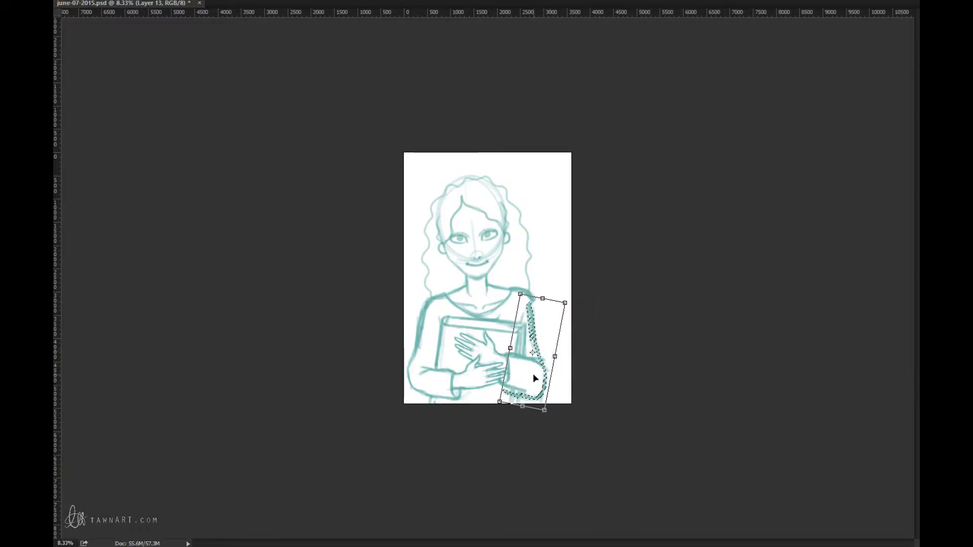
left_click_drag(533, 375, 540, 377)
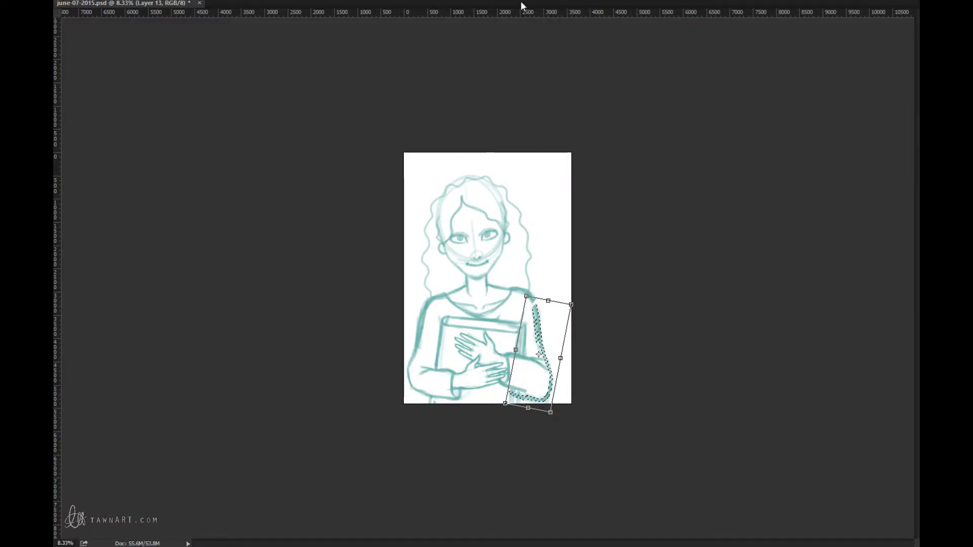
key("Return")
key("ctrl+d")
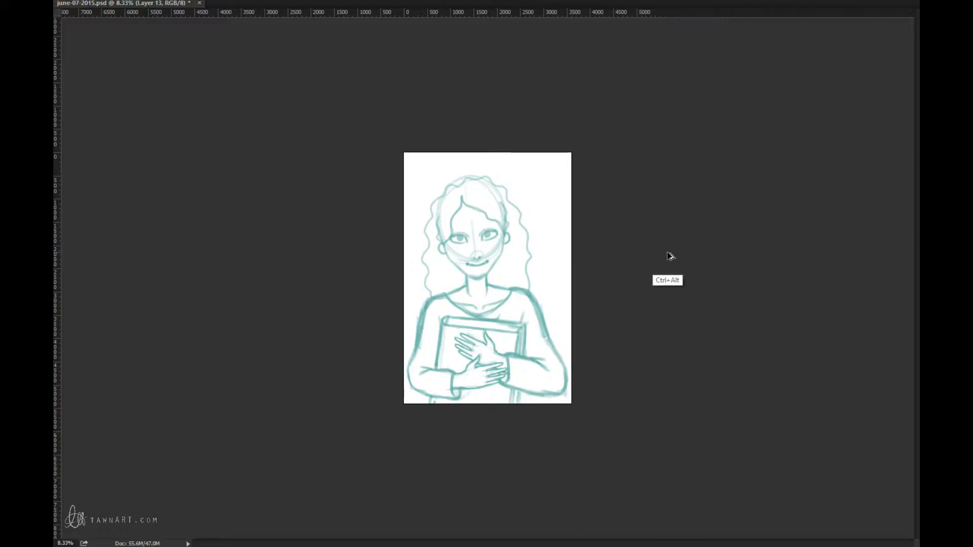
key("ctrl+alt+z")
key("ctrl+alt+z")
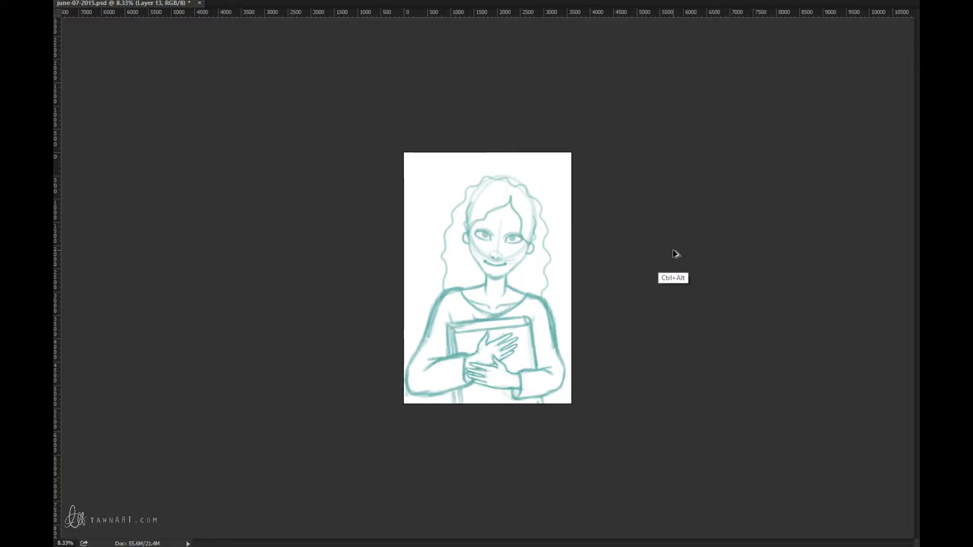
key("ctrl+alt+z")
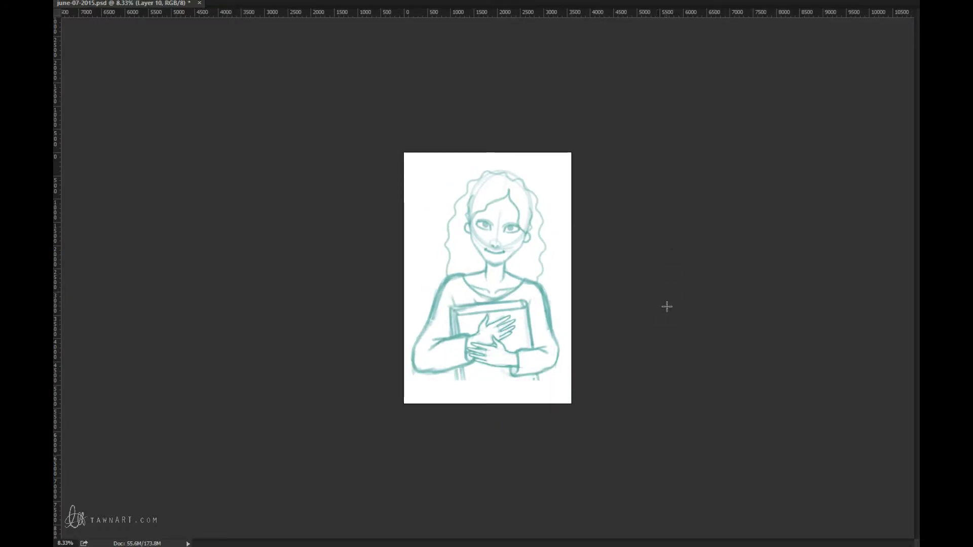
Step back and forth through history to compare the sleeve, finger and forearm strokes.
key("ctrl+alt+z")
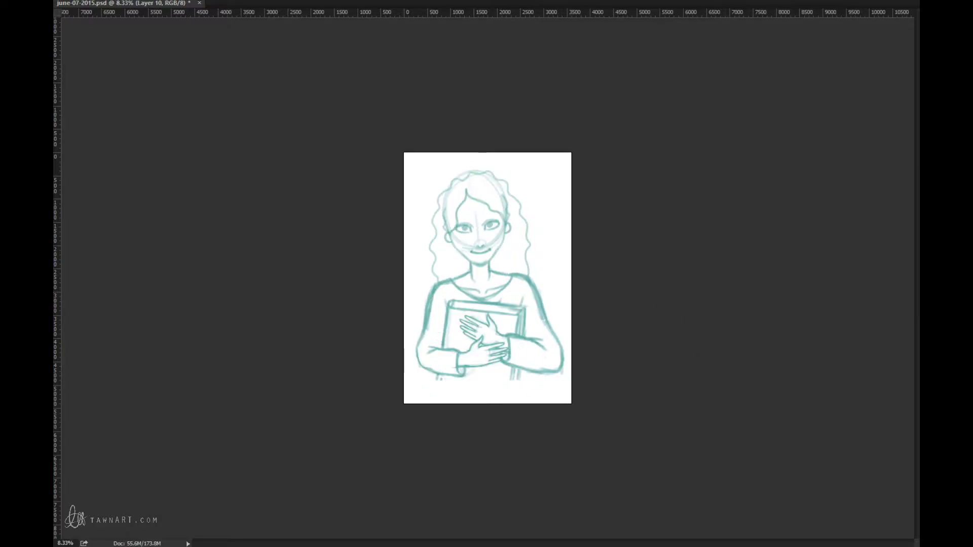
key("ctrl+alt+z")
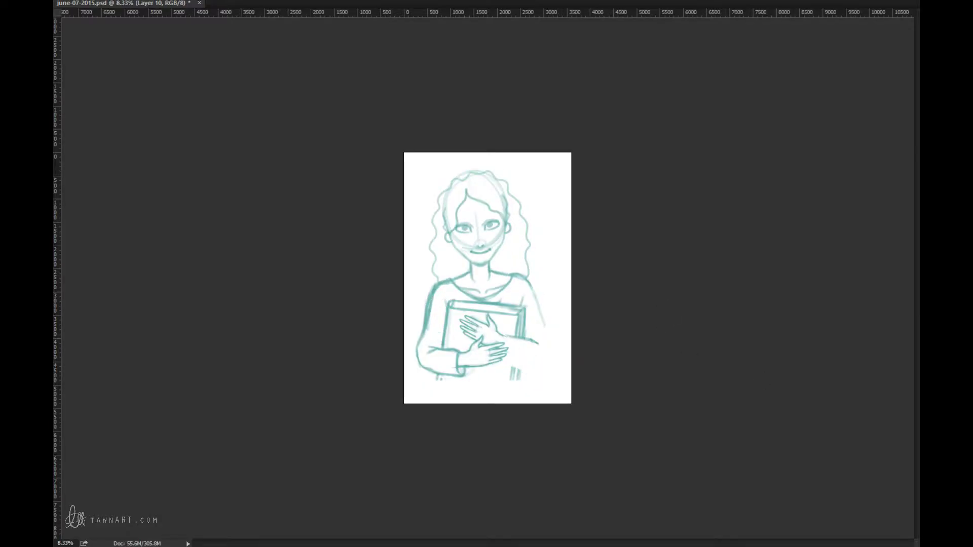
key("ctrl+shift+z")
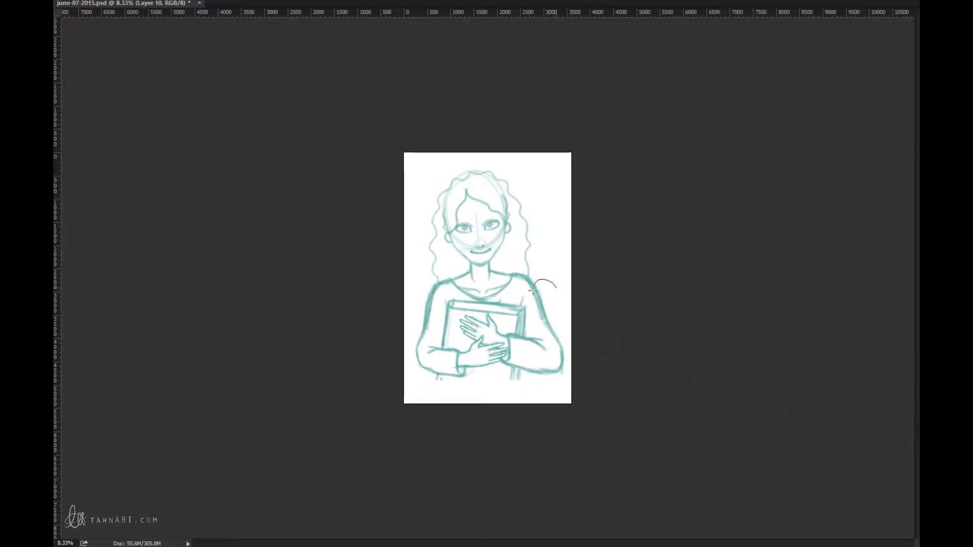
mouse_move(534, 290)
left_mouse_down()
mouse_move(550, 350)
mouse_move(524, 358)
mouse_move(499, 346)
mouse_move(543, 389)
mouse_move(597, 285)
left_mouse_up()
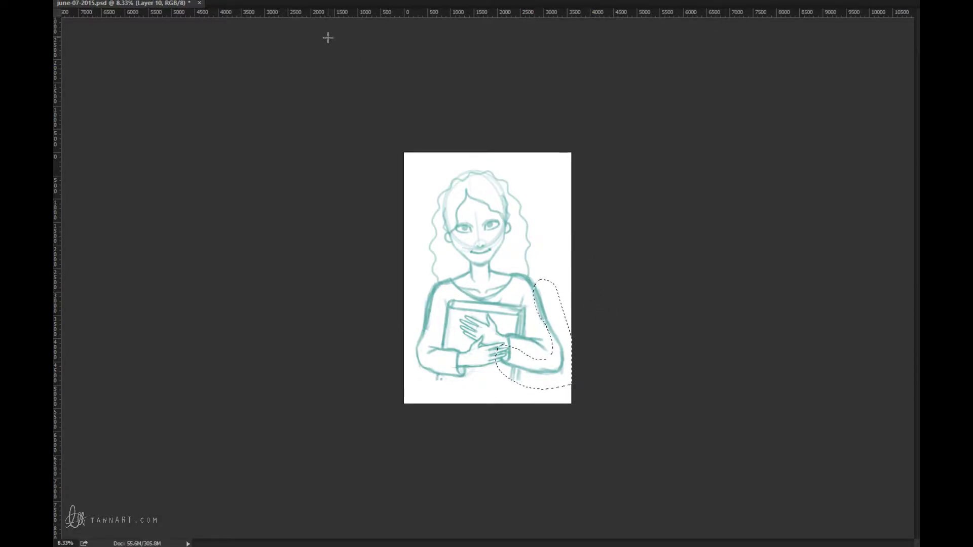
key("ctrl+d")
key("ctrl+z")
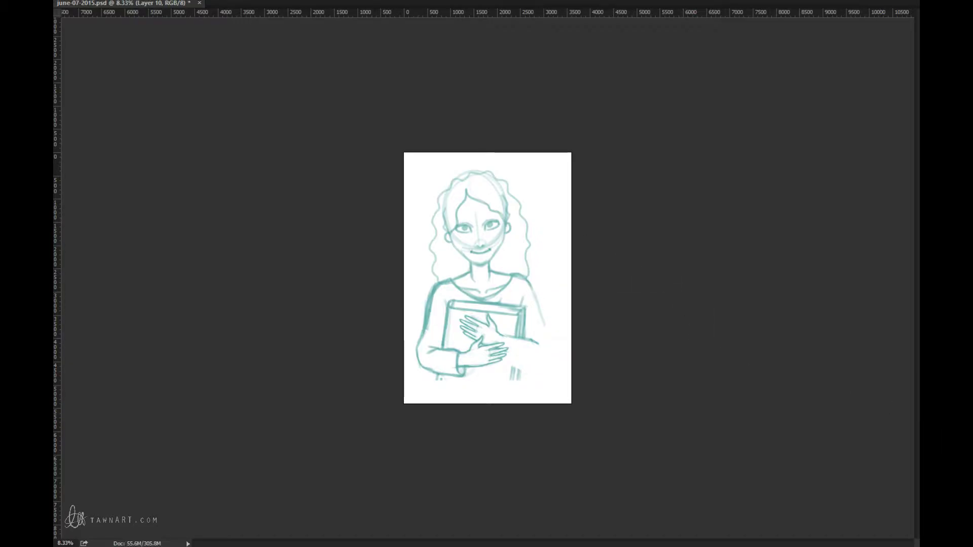
key("ctrl+shift+z")
key("ctrl+z")
key("ctrl+alt+z")
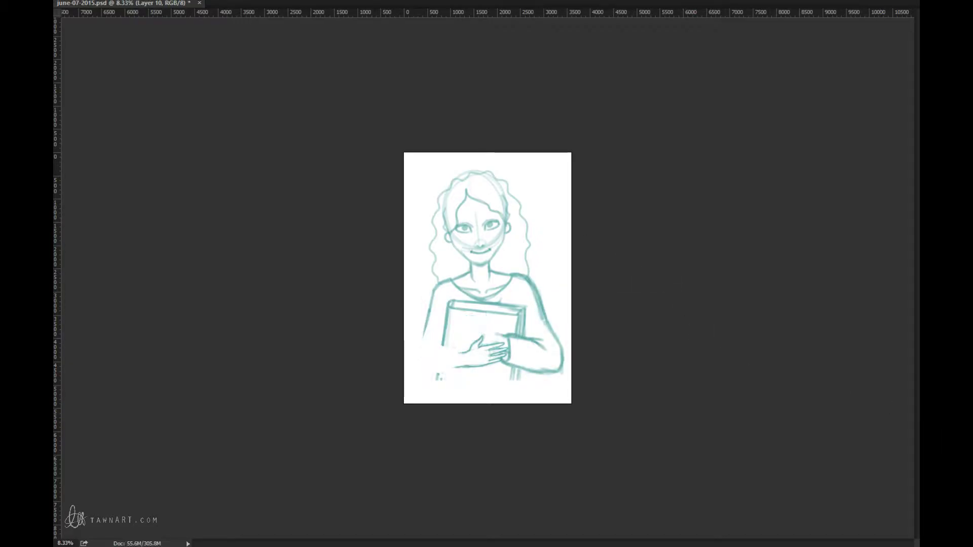
key("ctrl+shift+z")
key("ctrl+shift+z")
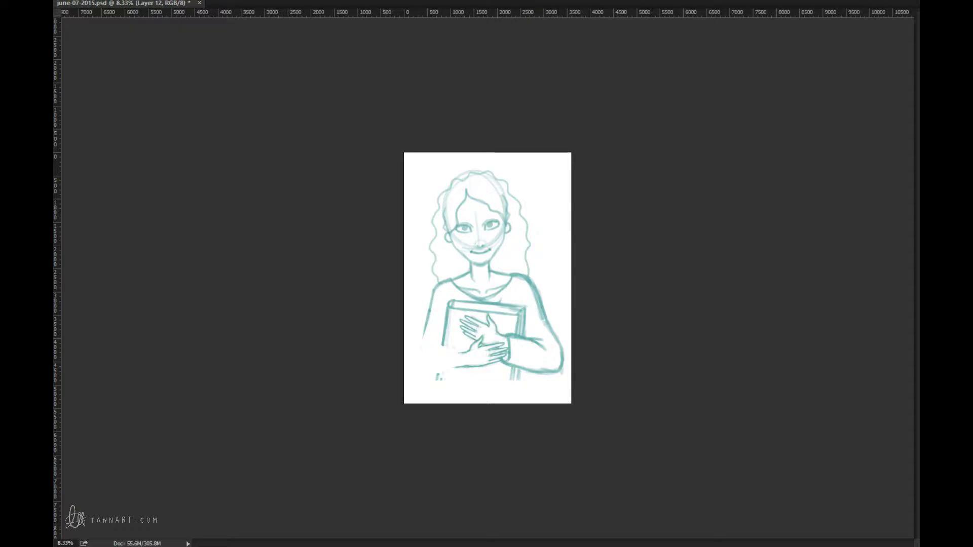
Rotate the book and hands clockwise, shrink them slightly and move them right and down.
key("ctrl+t")
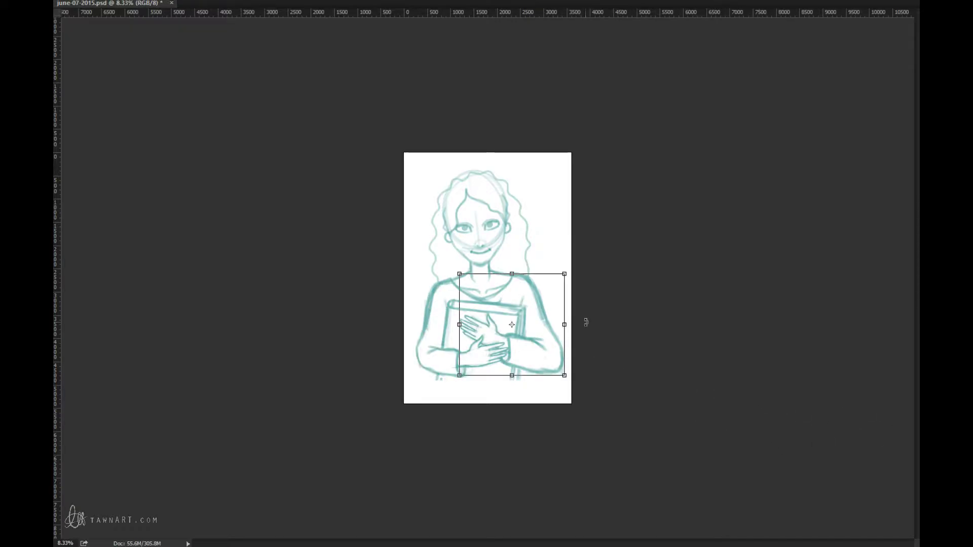
left_click_drag(586, 322, 552, 338)
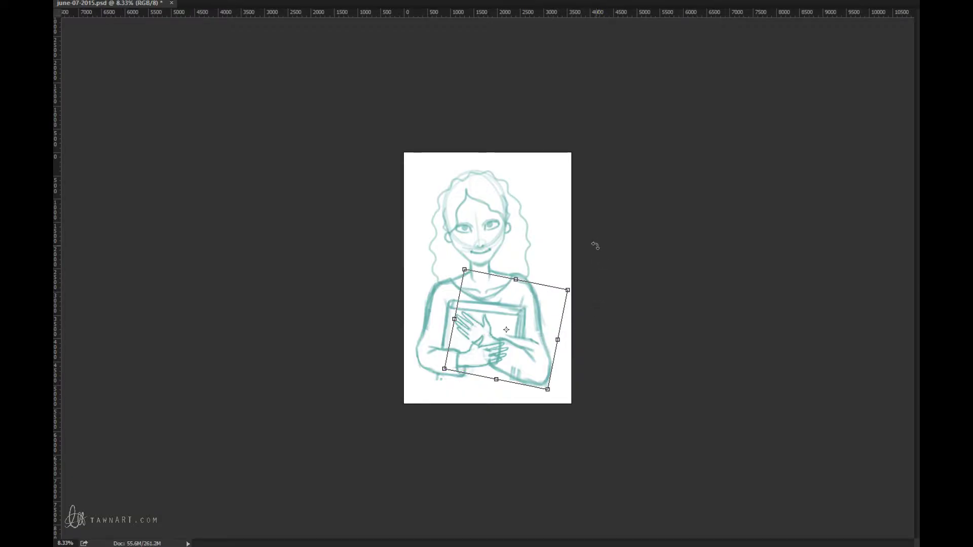
key("ctrl")
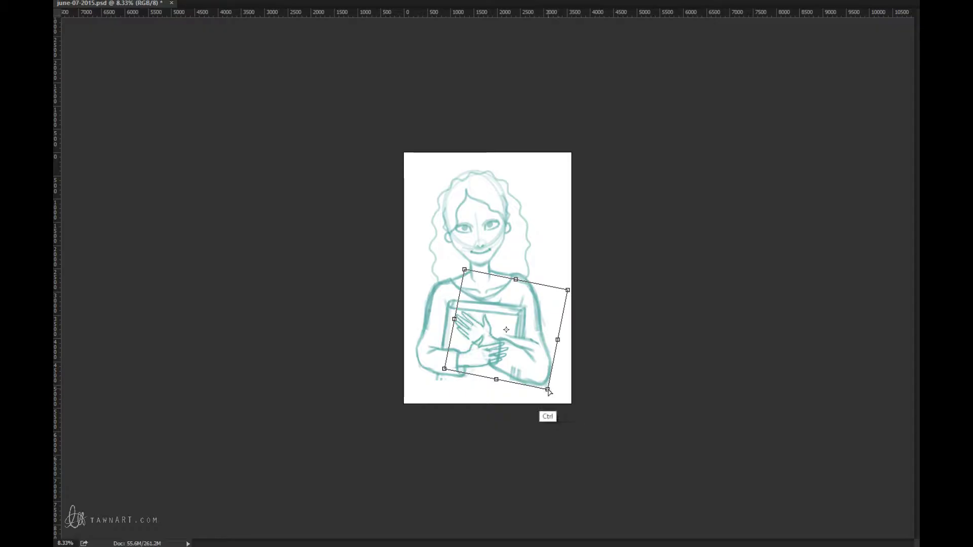
left_click_drag(549, 391, 541, 380)
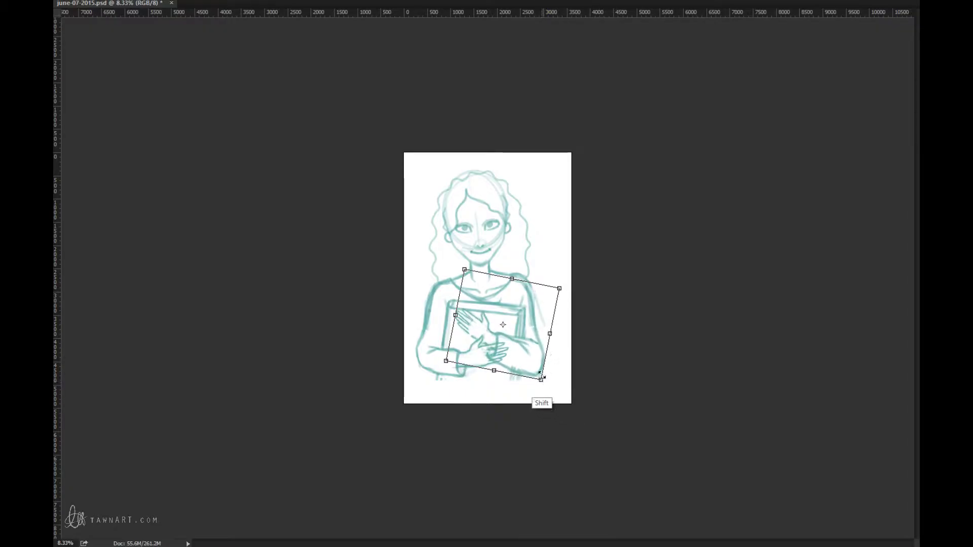
mouse_move(524, 334)
left_mouse_down()
mouse_move(535, 338)
mouse_move(527, 332)
left_mouse_up()
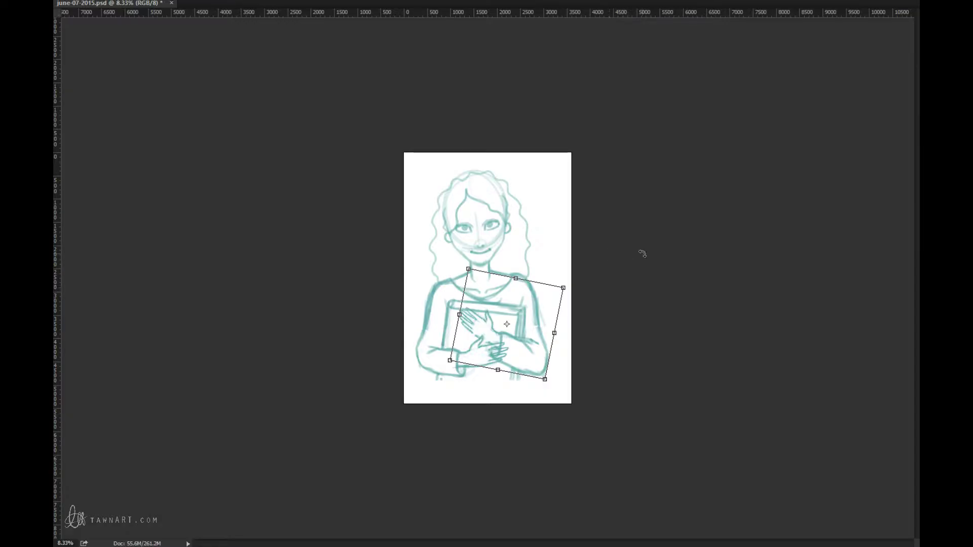
key("Return")
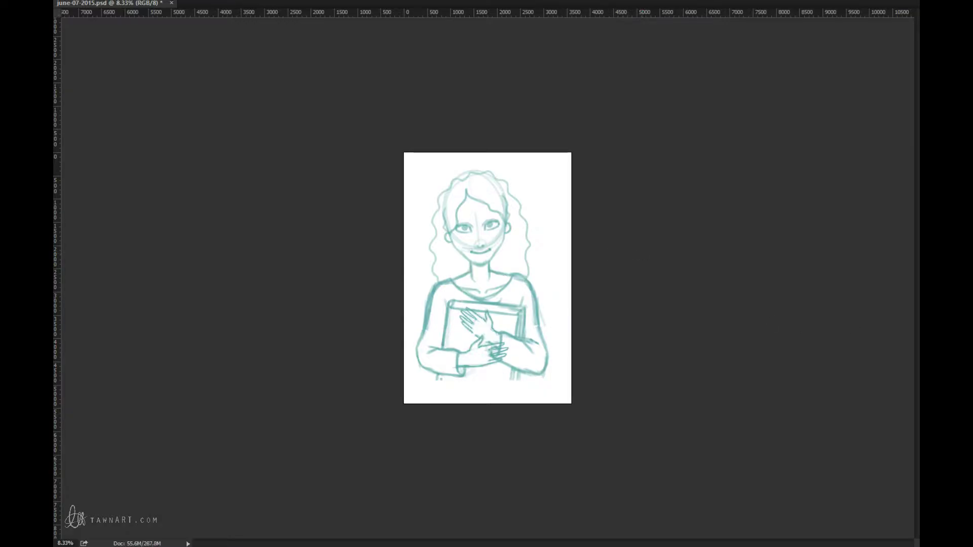
key("ctrl+v")
Enlarge the hands to about 1001 by 1100 px and zoom in on them.
key("ctrl+t")
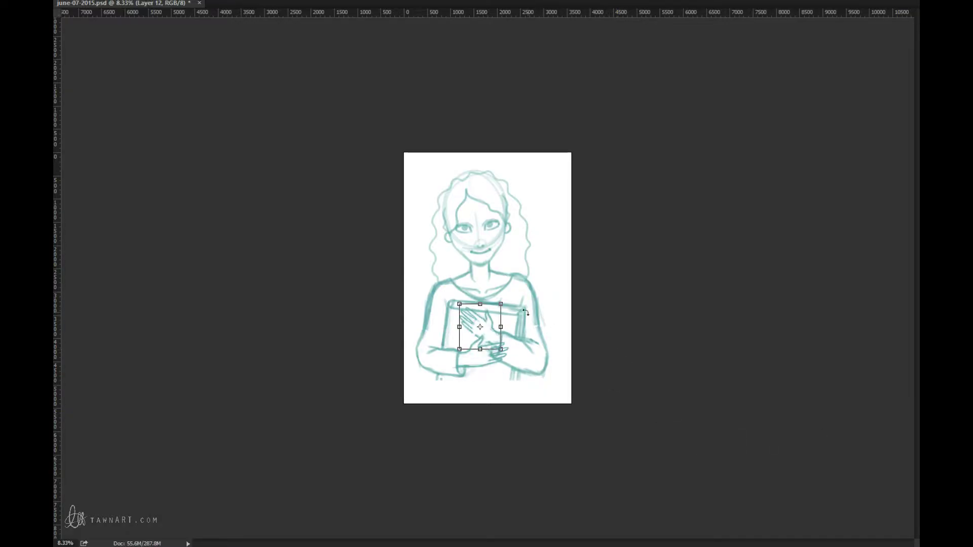
left_click_drag(459, 304, 455, 299)
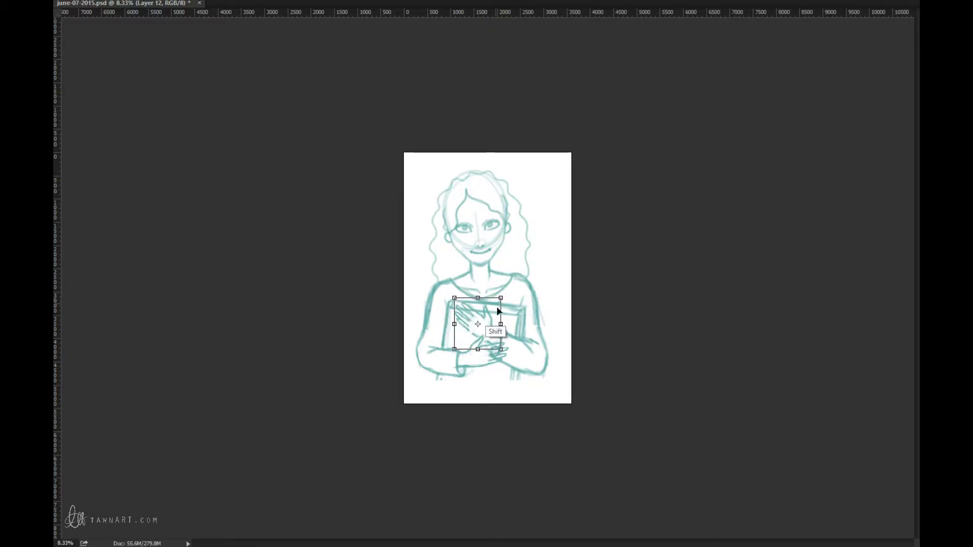
left_click(496, 336, "ctrl")
left_click(496, 336, "ctrl")
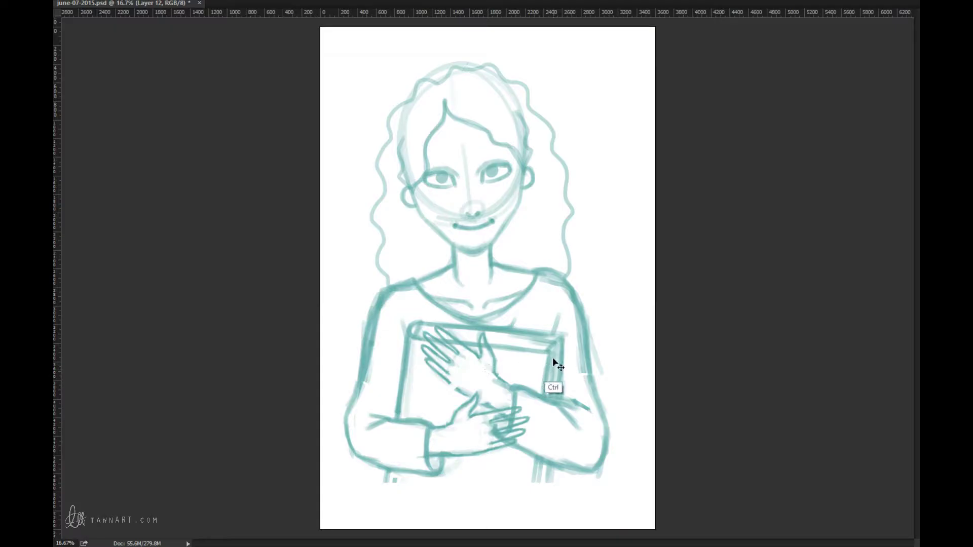
Move the hands down and tilt them slightly onto the book, then compare with the sleeves hidden.
key("ctrl+t")
left_click_drag(494, 371, 504, 384)
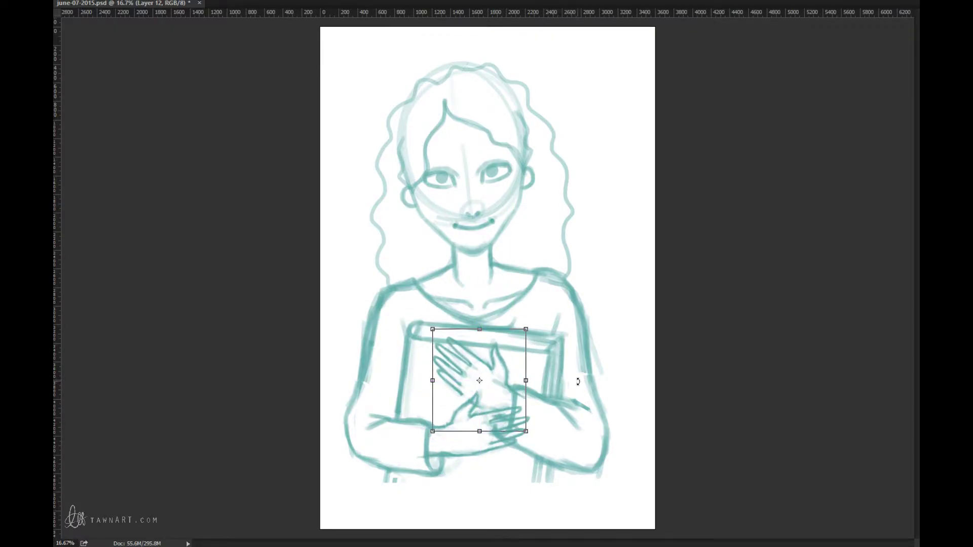
left_click_drag(578, 382, 580, 363)
mouse_move(501, 373)
left_mouse_down()
mouse_move(496, 389)
mouse_move(498, 381)
left_mouse_up()
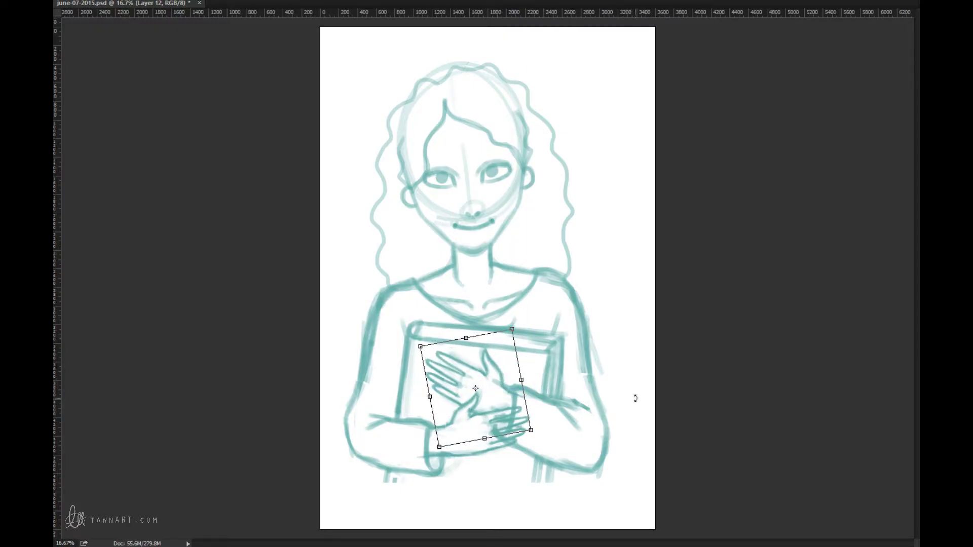
key("Return")
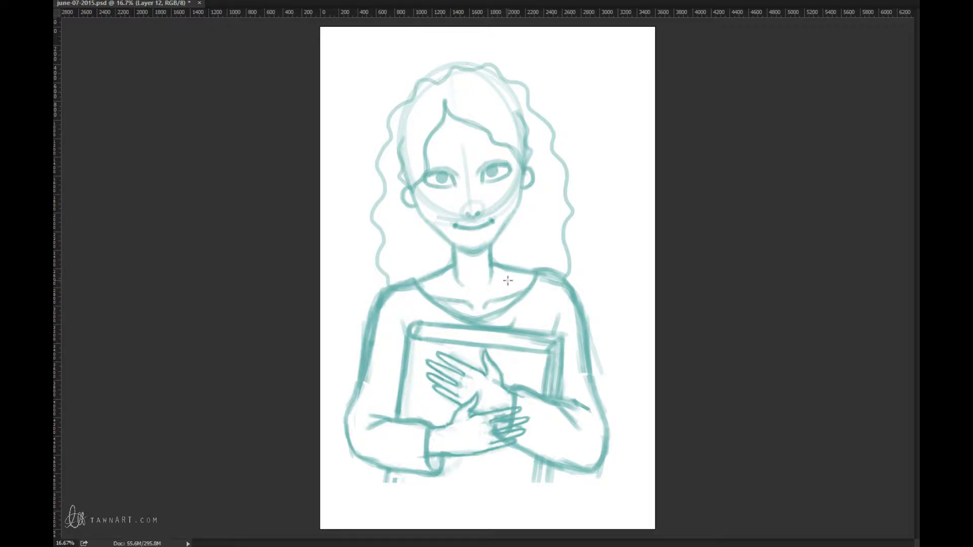
key("ctrl+comma")
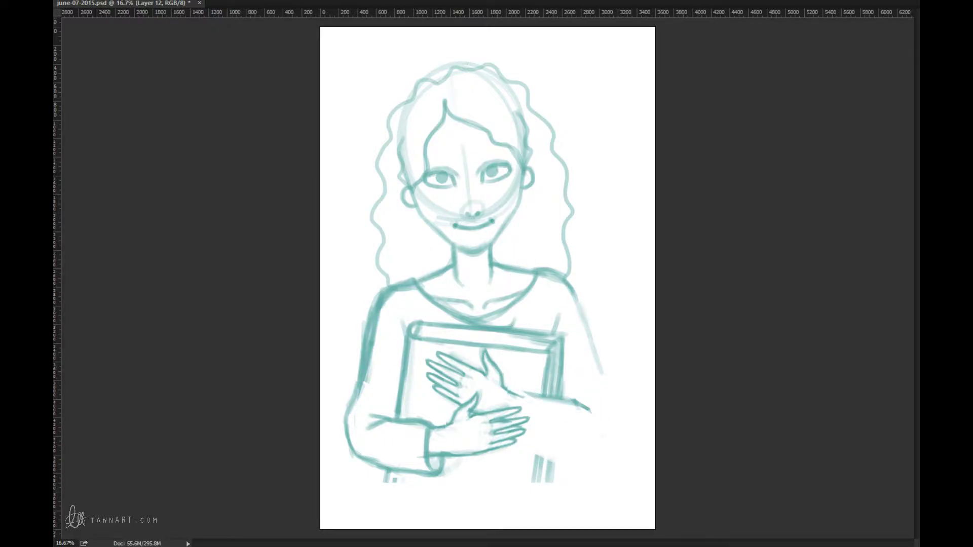
key("ctrl+comma")
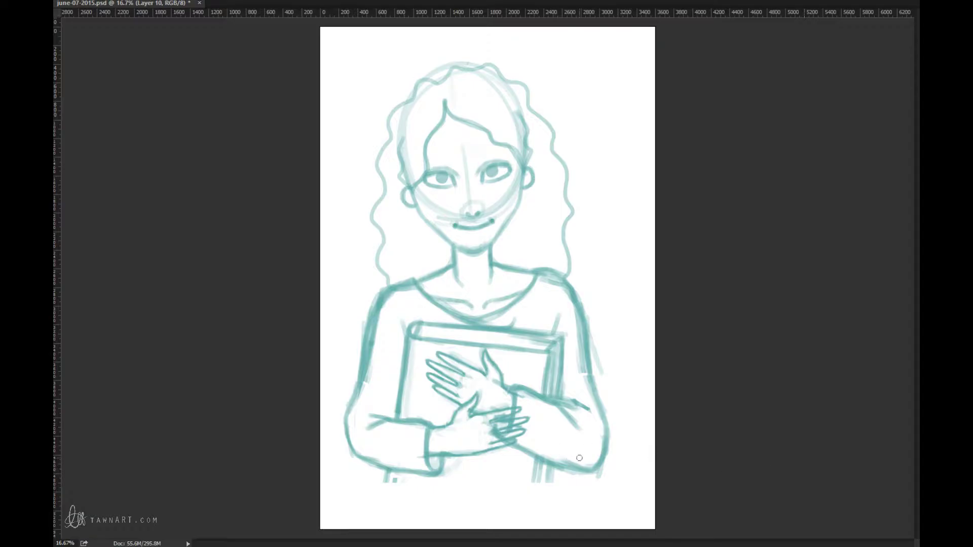
Erase the extra outline at the lower right sleeve, then view the whole sketch mirrored.
key("e")
mouse_move(569, 469)
left_mouse_down()
mouse_move(599, 461)
mouse_move(575, 479)
mouse_move(604, 452)
mouse_move(589, 466)
left_mouse_up()
key("ctrl+minus")
key("ctrl+minus")
key("ctrl+minus")
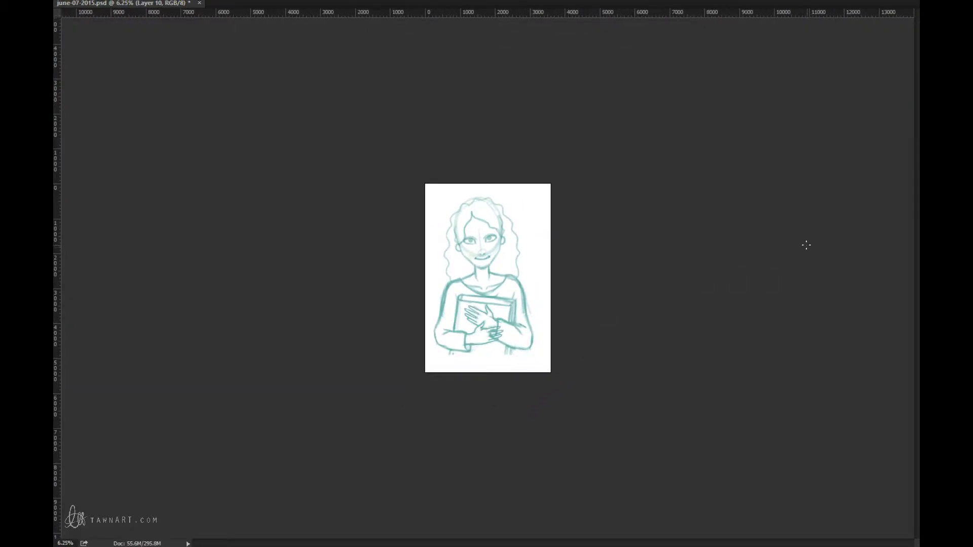
key("ctrl+shift+h")
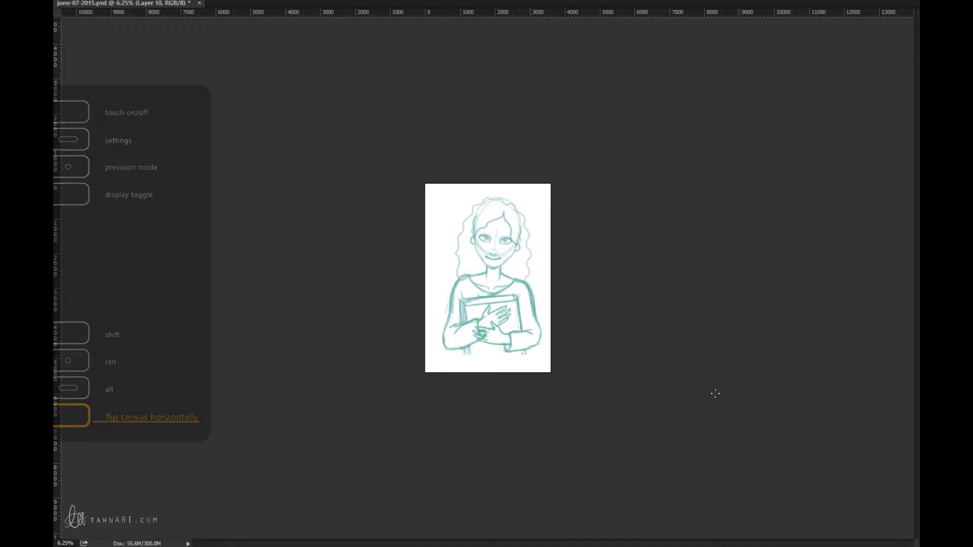
key("z")
left_click(508, 320)
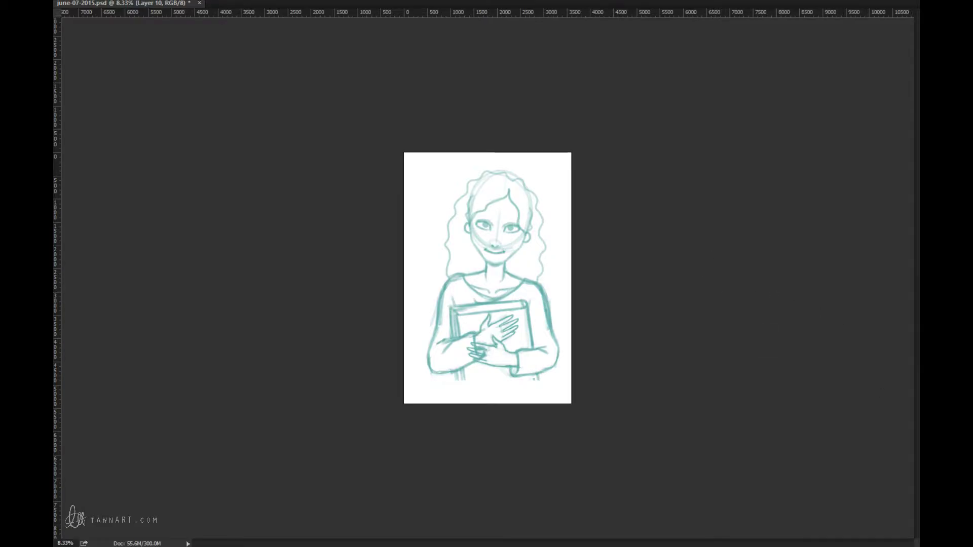
Rotate the whole sketch about 5 degrees, enlarge it, shift it down-left, then flip the view back.
key("alt+bracketleft")
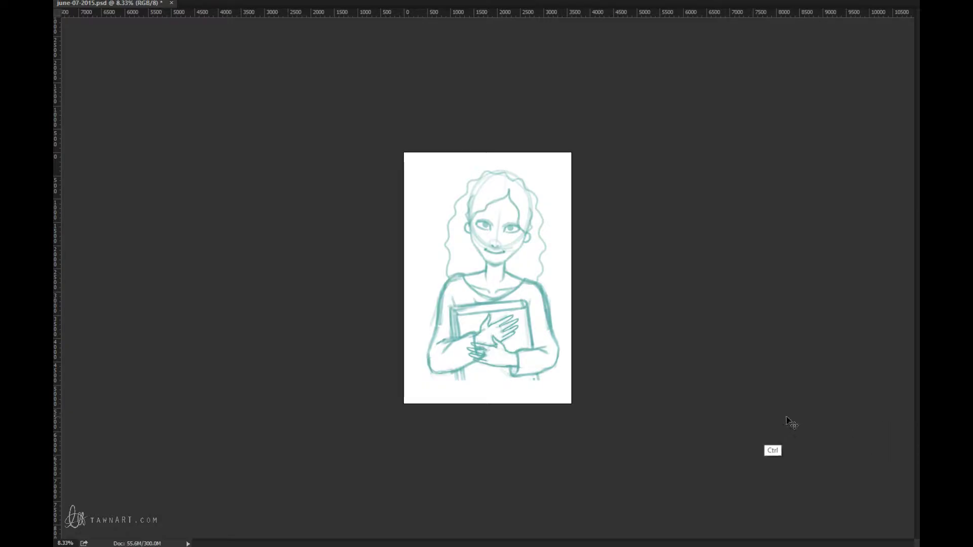
key("ctrl+t")
left_click_drag(641, 342, 635, 287)
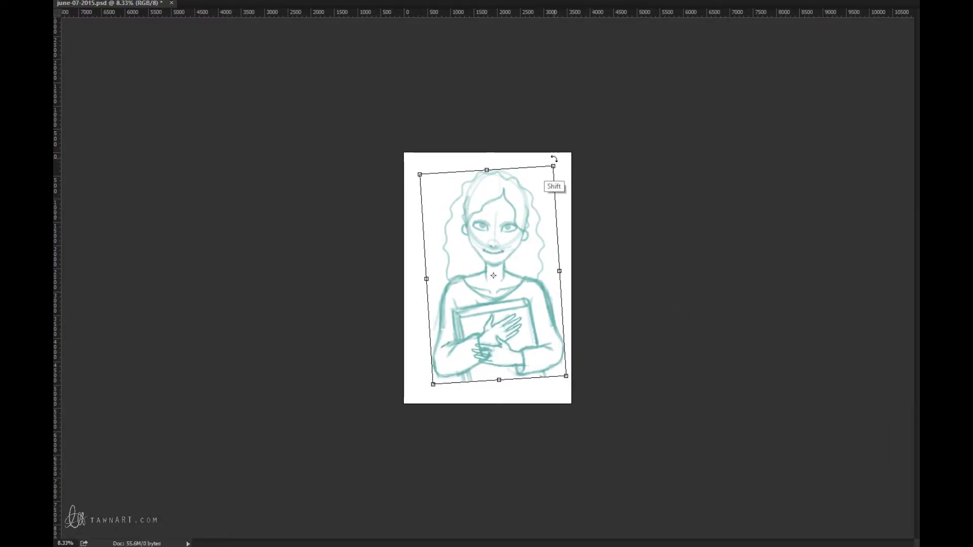
mouse_move(556, 163)
left_mouse_down()
mouse_move(570, 146)
mouse_move(562, 156)
left_mouse_up()
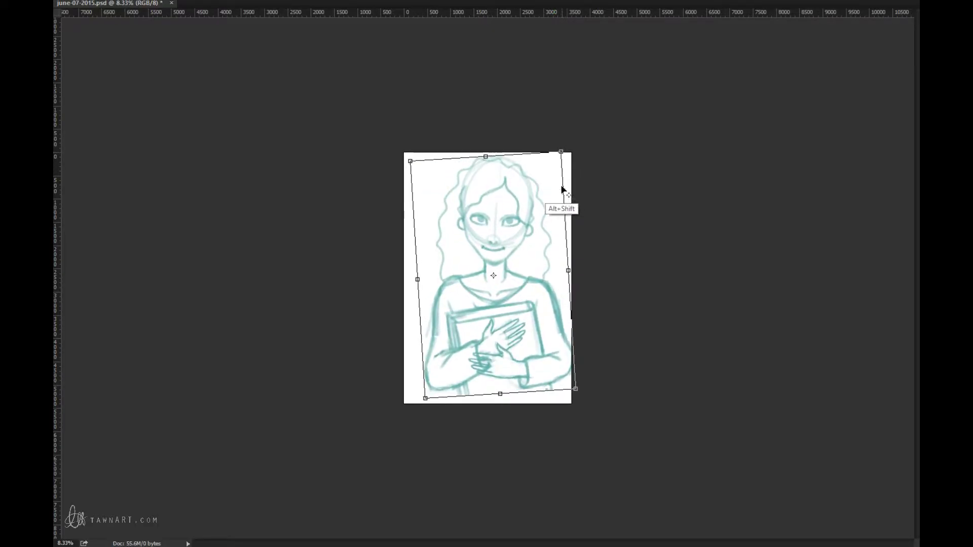
left_click_drag(552, 278, 541, 291)
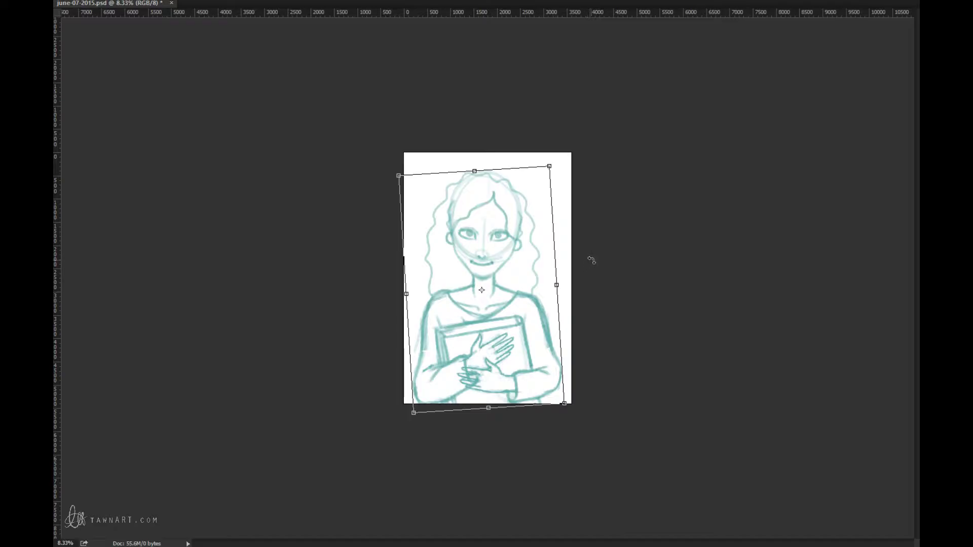
key("Right")
key("Right")
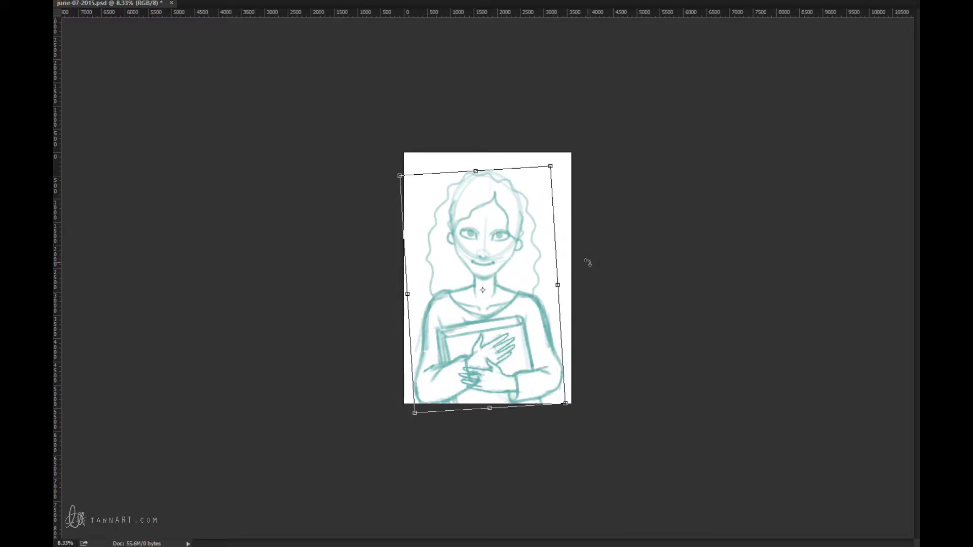
key("Return")
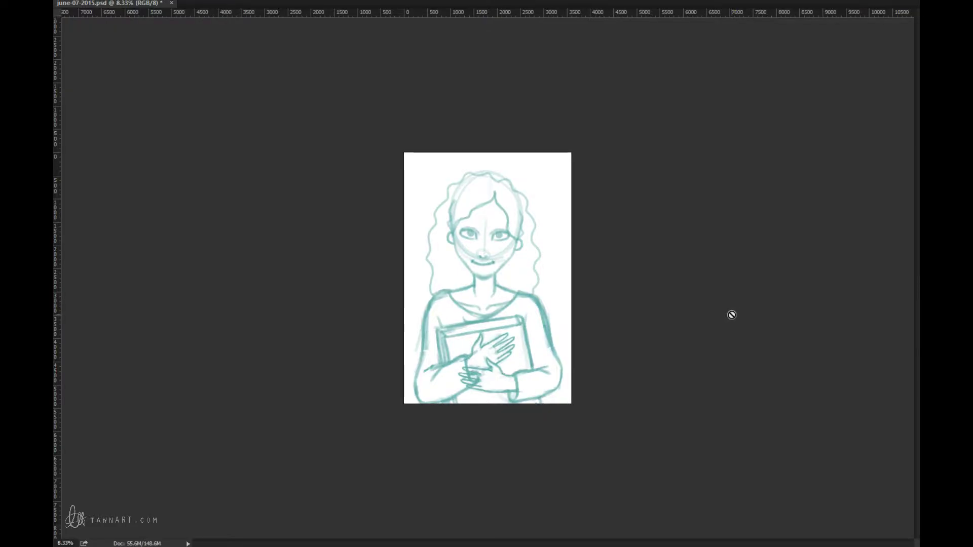
key("ctrl+shift+h")
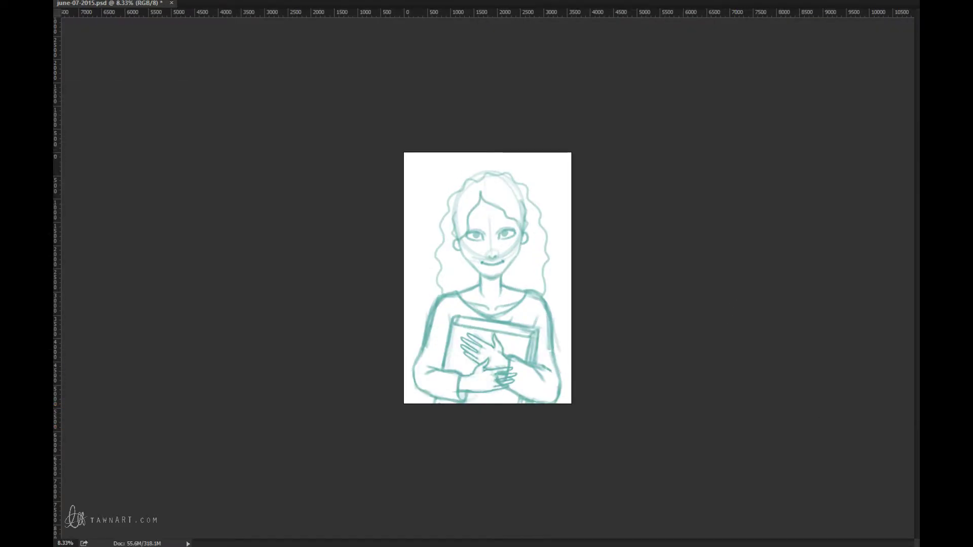
Merge the sketch into one layer at 50% opacity and zoom in on the face.
key("ctrl+e")
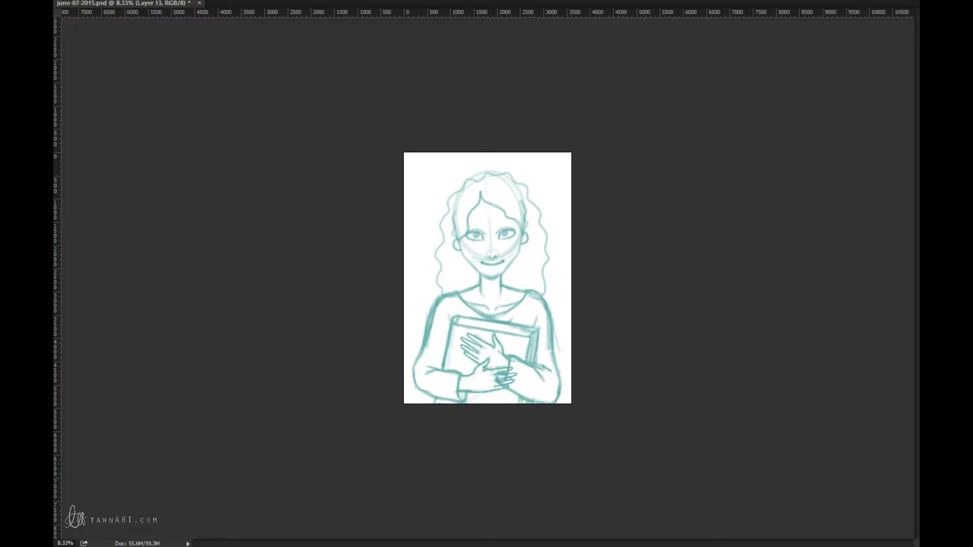
key("5")
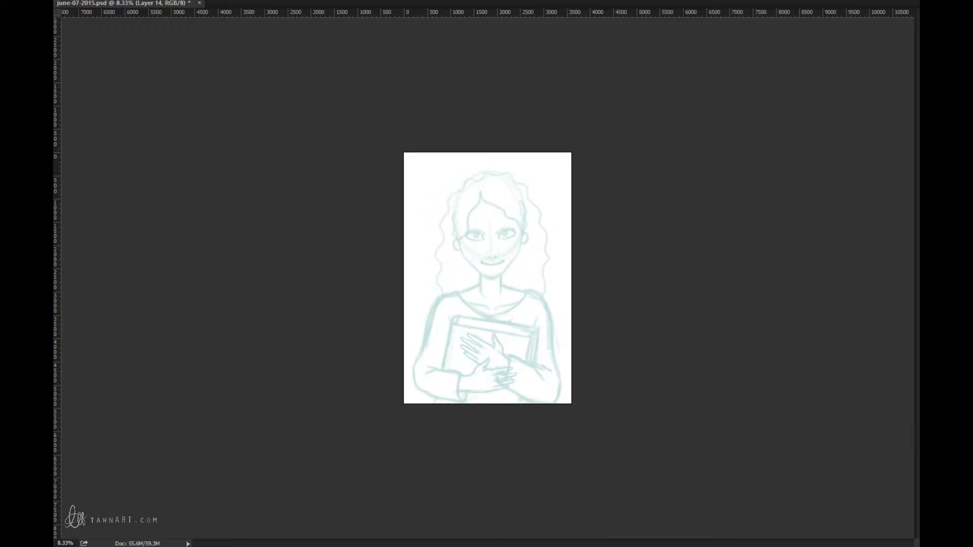
scroll(512, 253, "up", 4)
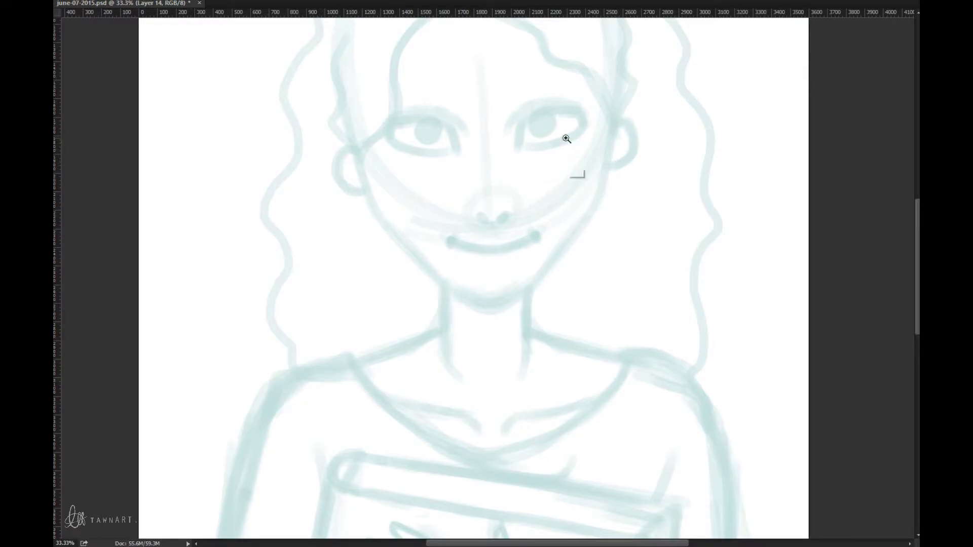
scroll(560, 135, "up", 3)
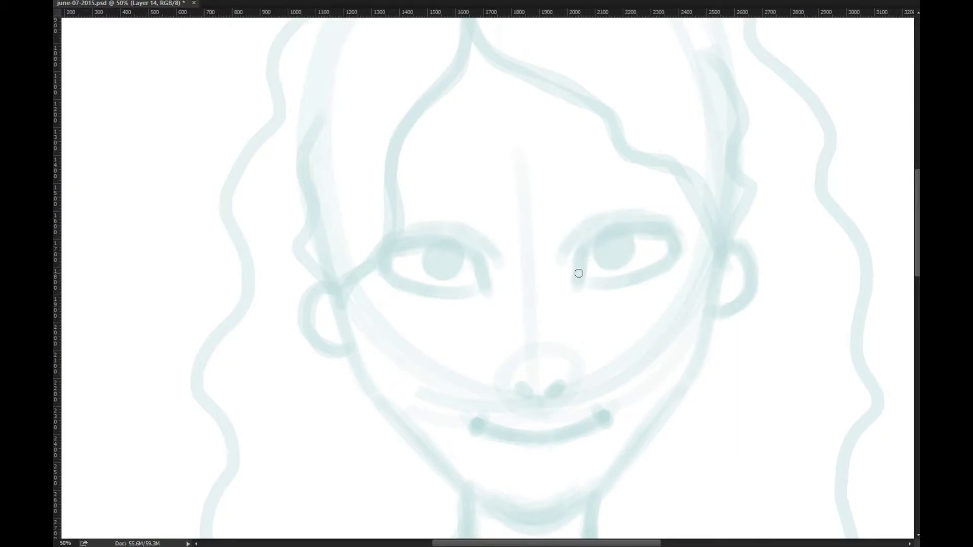
Ink the right eye's lid and iris, the right nostril, and the other eye on a mirrored view.
mouse_move(578, 278)
left_mouse_down()
mouse_move(584, 254)
mouse_move(621, 232)
mouse_move(670, 241)
mouse_move(616, 230)
mouse_move(574, 284)
mouse_move(616, 278)
mouse_move(606, 280)
mouse_move(675, 245)
mouse_move(631, 274)
left_mouse_up()
mouse_move(595, 244)
left_mouse_down()
mouse_move(594, 260)
mouse_move(616, 268)
mouse_move(631, 242)
mouse_move(614, 266)
mouse_move(628, 244)
mouse_move(598, 241)
mouse_move(601, 259)
mouse_move(625, 252)
mouse_move(598, 226)
mouse_move(647, 222)
mouse_move(575, 245)
left_mouse_up()
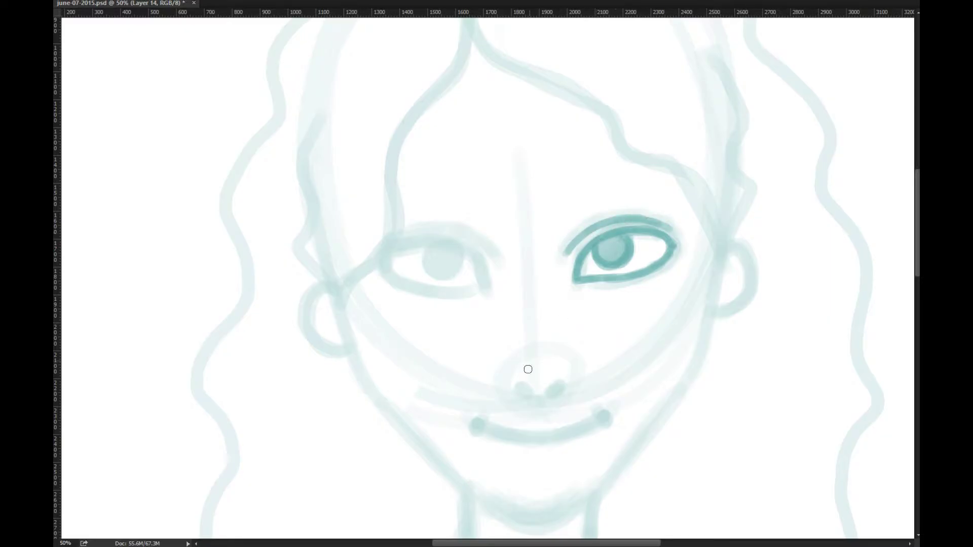
left_click_drag(564, 386, 530, 394)
left_click_drag(563, 339, 606, 285)
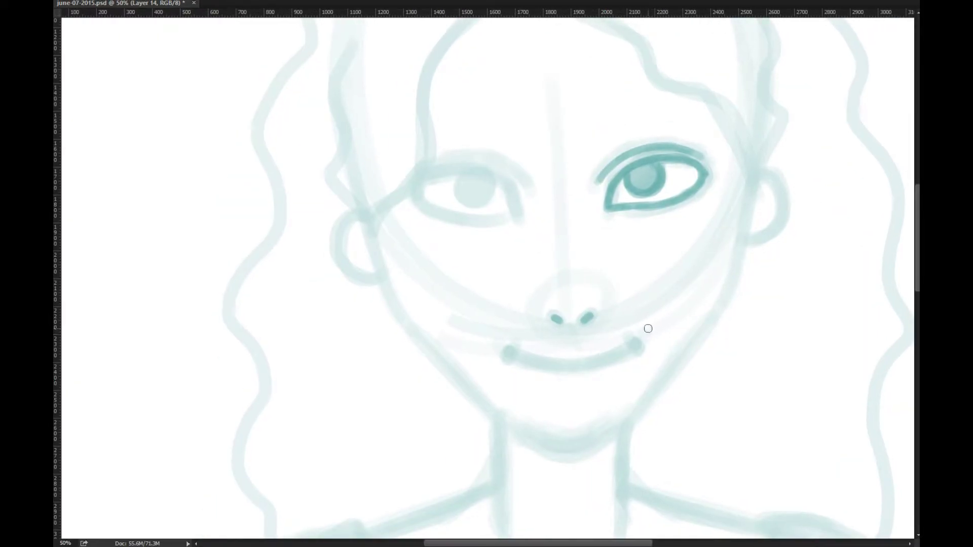
key("ctrl+shift+h")
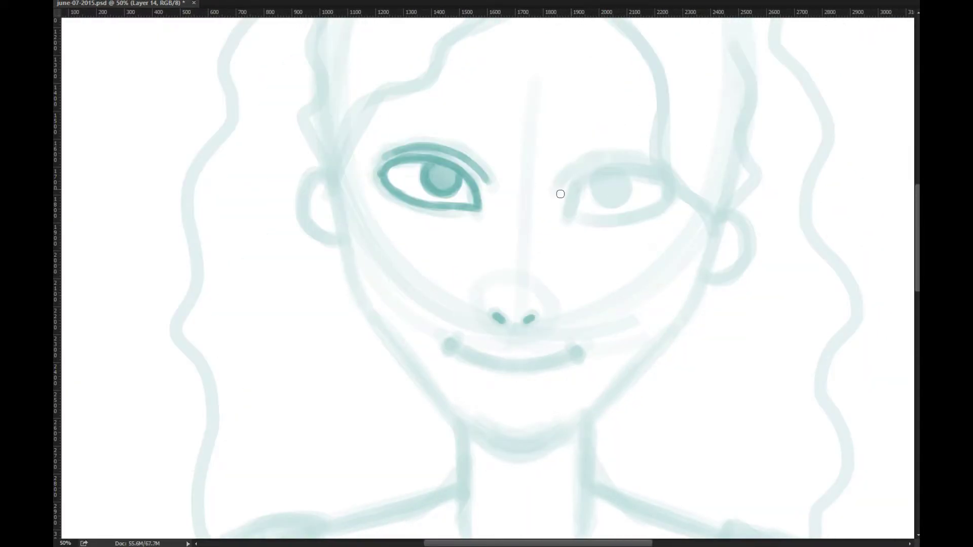
mouse_move(569, 212)
left_mouse_down()
mouse_move(575, 205)
mouse_move(607, 176)
mouse_move(588, 186)
mouse_move(644, 175)
mouse_move(618, 175)
mouse_move(664, 189)
mouse_move(612, 177)
mouse_move(576, 193)
mouse_move(585, 188)
mouse_move(567, 217)
mouse_move(654, 205)
left_mouse_up()
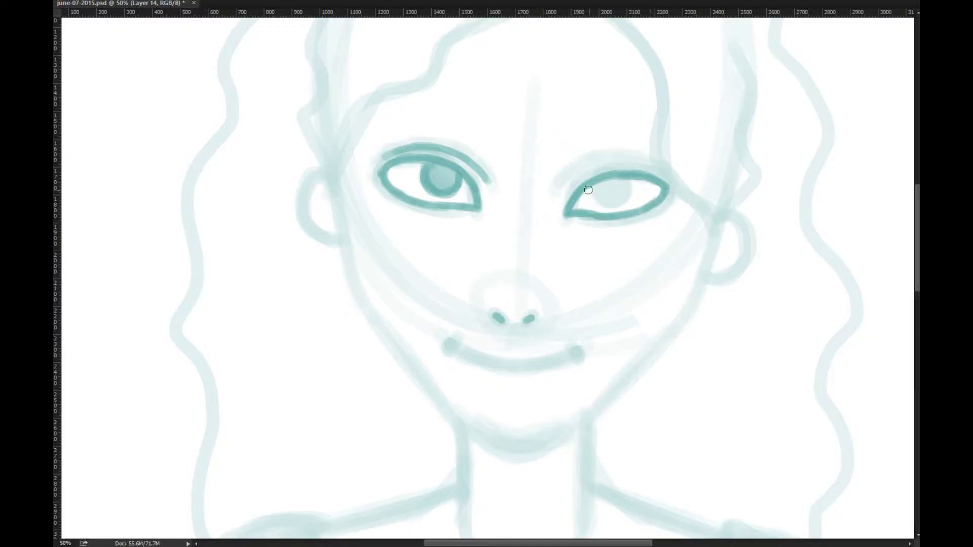
mouse_move(591, 187)
left_mouse_down()
mouse_move(603, 203)
mouse_move(594, 184)
mouse_move(625, 194)
mouse_move(623, 182)
mouse_move(616, 196)
mouse_move(593, 186)
mouse_move(623, 184)
mouse_move(616, 199)
mouse_move(626, 137)
mouse_move(563, 188)
mouse_move(629, 163)
mouse_move(604, 163)
mouse_move(649, 168)
mouse_move(600, 168)
mouse_move(560, 188)
left_mouse_up()
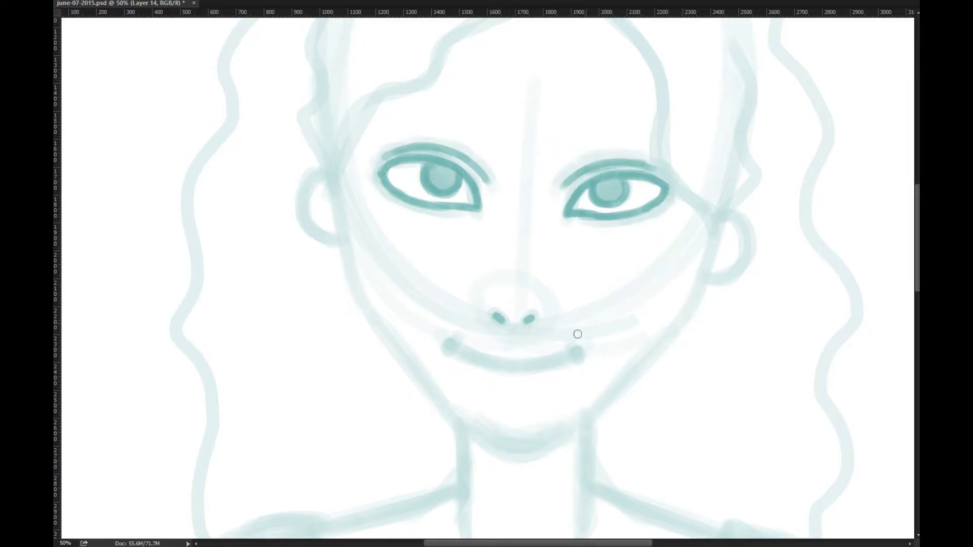
Ink the smile with upturned corners, the lower lip, and the eyebrow above the right eye.
mouse_move(451, 347)
left_mouse_down()
mouse_move(527, 365)
mouse_move(519, 367)
mouse_move(579, 352)
mouse_move(482, 363)
mouse_move(447, 349)
left_mouse_up()
left_click_drag(572, 354, 575, 350)
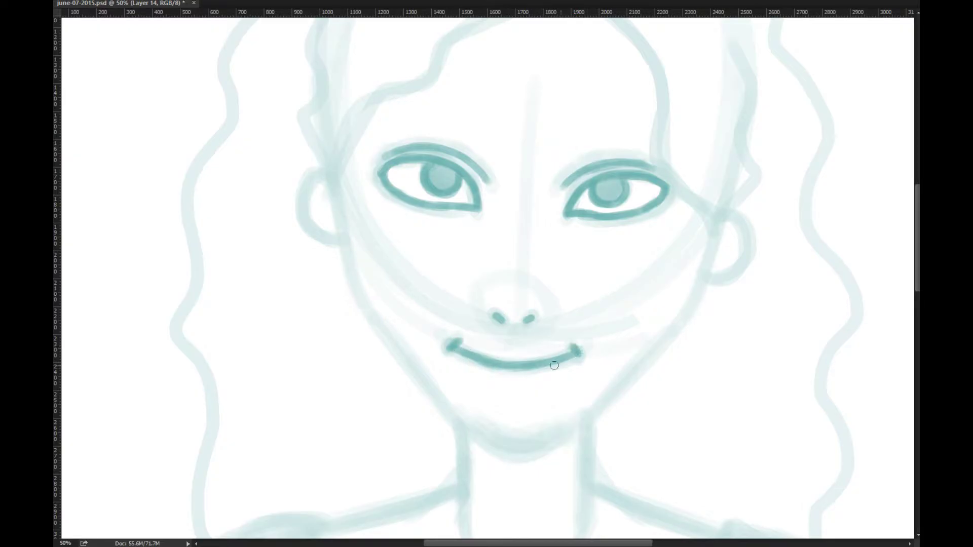
left_click_drag(500, 387, 541, 384)
left_click_drag(515, 262, 519, 345)
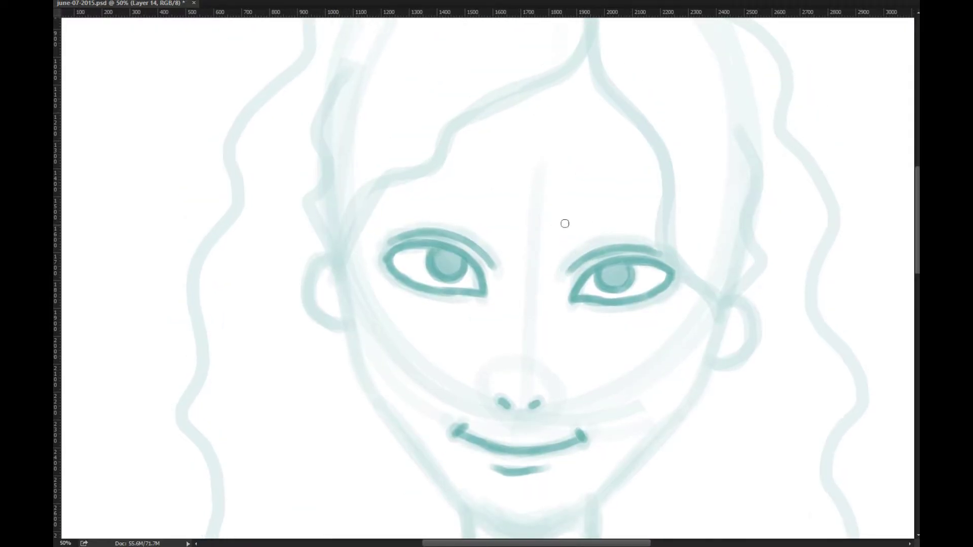
left_click_drag(567, 213, 671, 212)
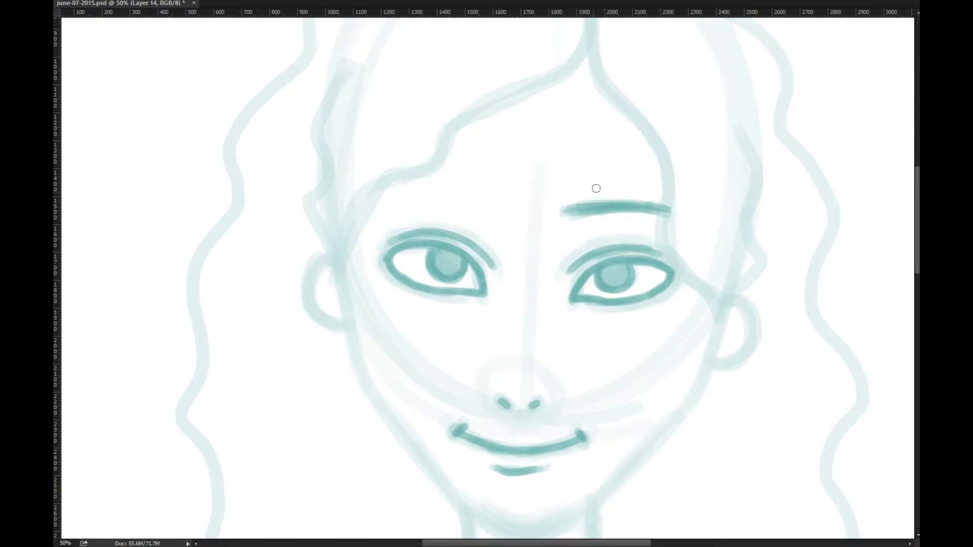
Copy the inked eyebrow onto its own layer and flip the copy horizontally.
key("l")
mouse_move(570, 179)
left_mouse_down()
mouse_move(577, 230)
mouse_move(591, 167)
mouse_move(572, 179)
left_mouse_up()
key("ctrl+j")
left_click_drag(646, 263, 651, 252)
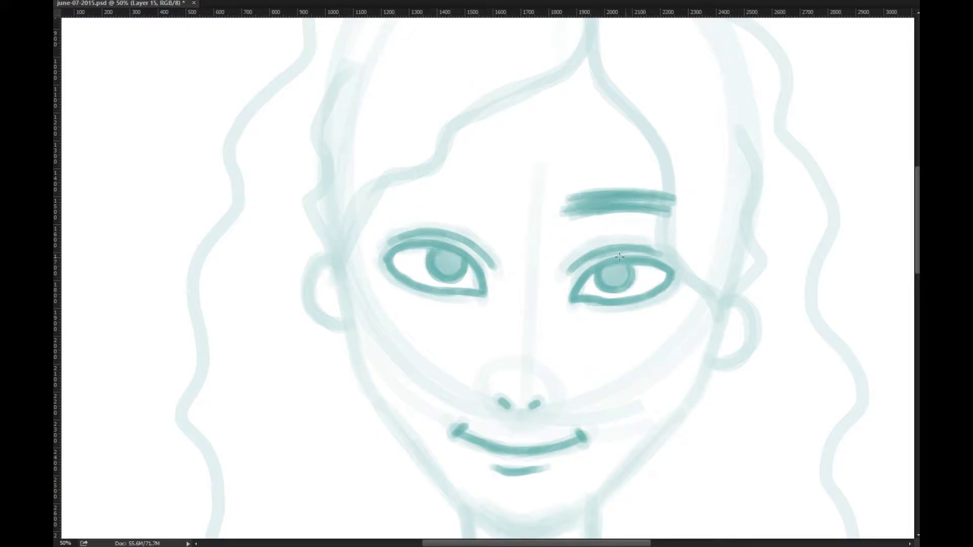
left_click(79, 0)
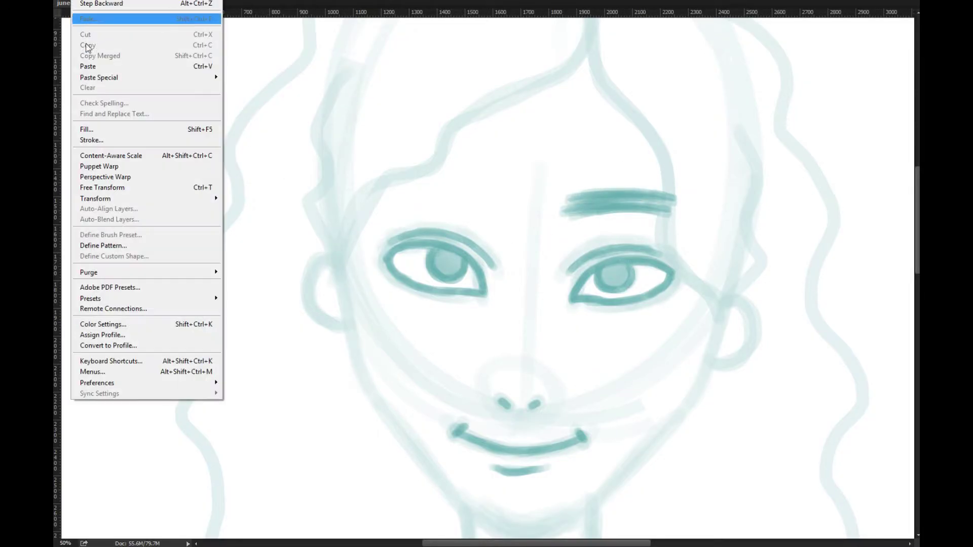
mouse_move(123, 199)
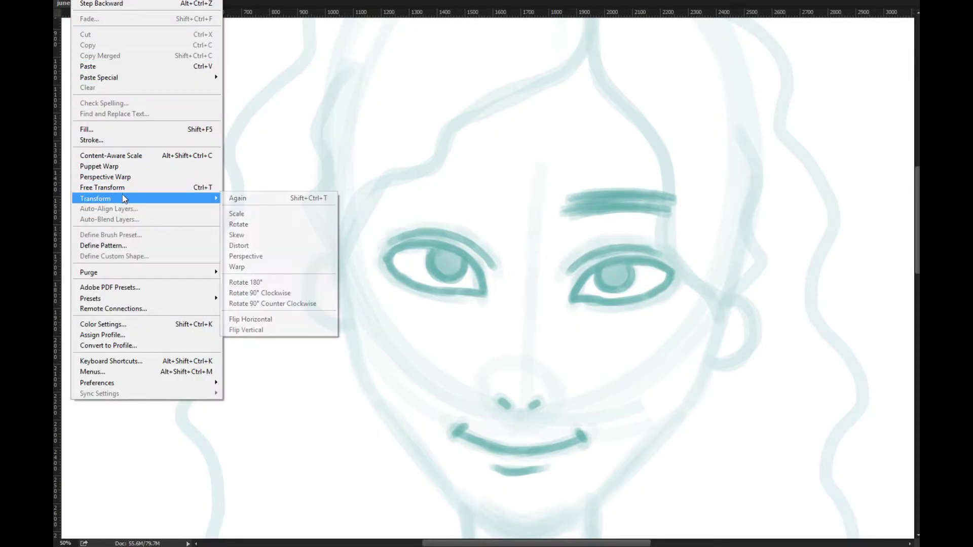
left_click(279, 319)
Place the mirrored eyebrow above the left eye, tilt it slightly clockwise and nudge it level.
key("ctrl+t")
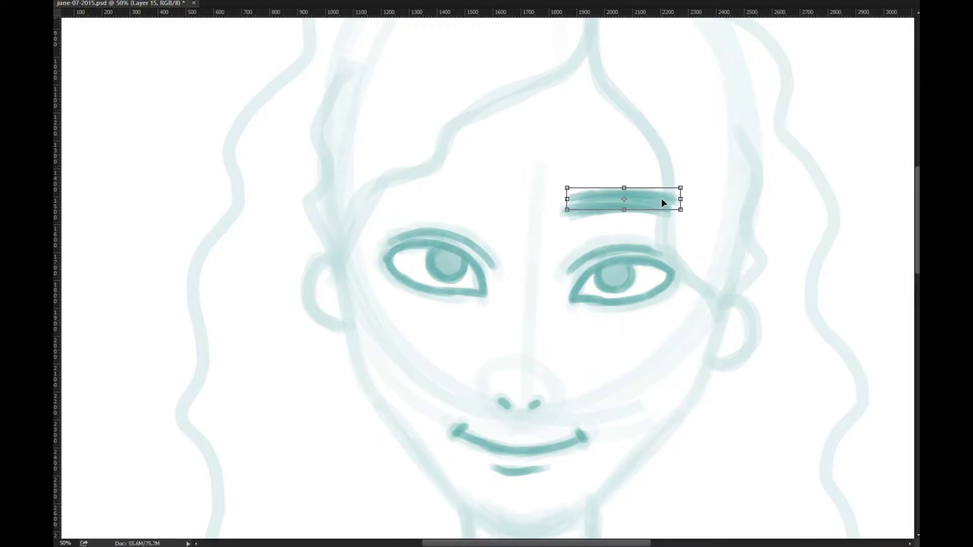
left_click_drag(662, 203, 469, 194)
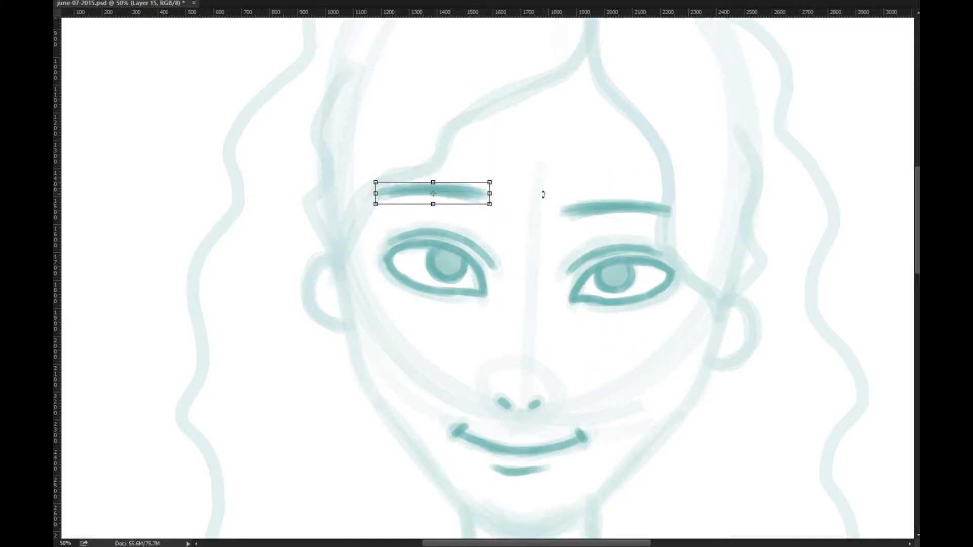
left_click_drag(543, 194, 543, 200)
left_click_drag(470, 202, 492, 207)
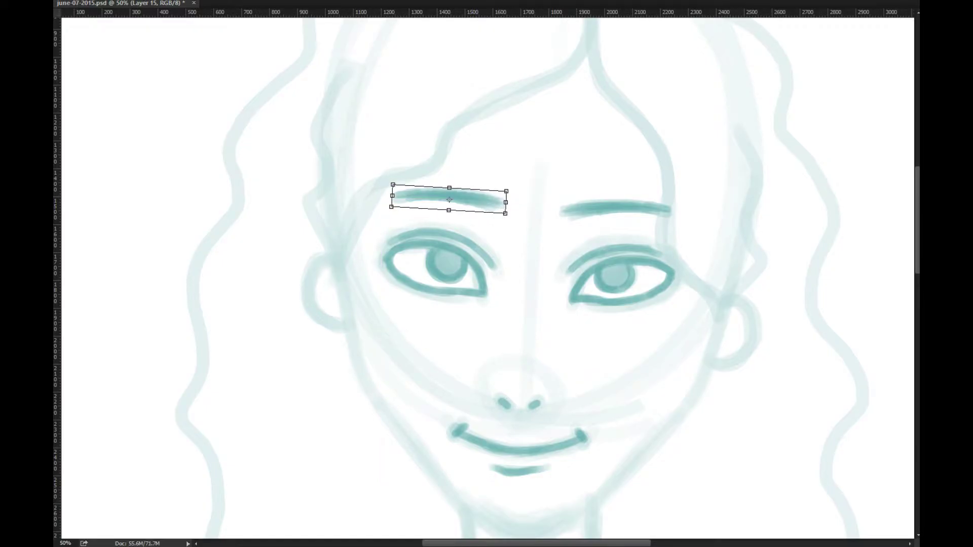
key("Return")
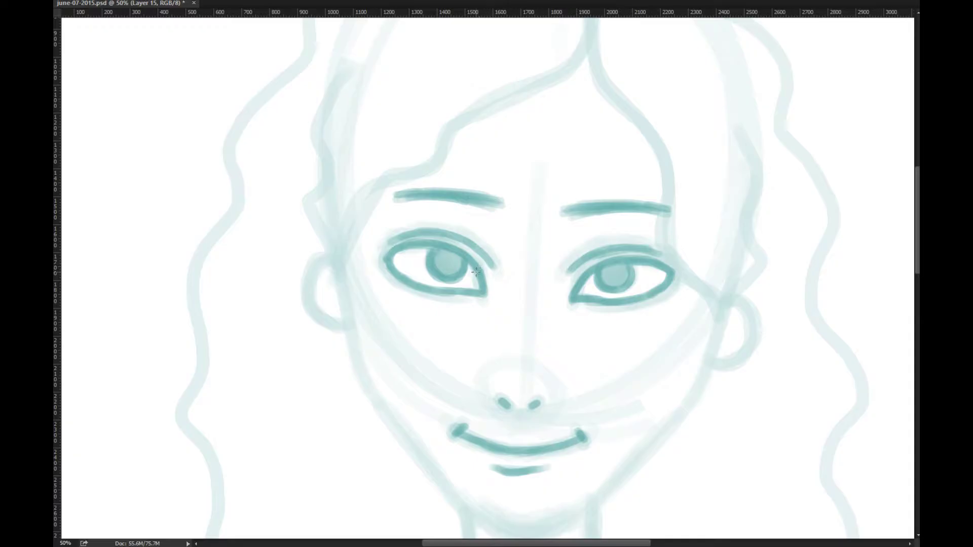
key("Right")
key("Right")
key("Right")
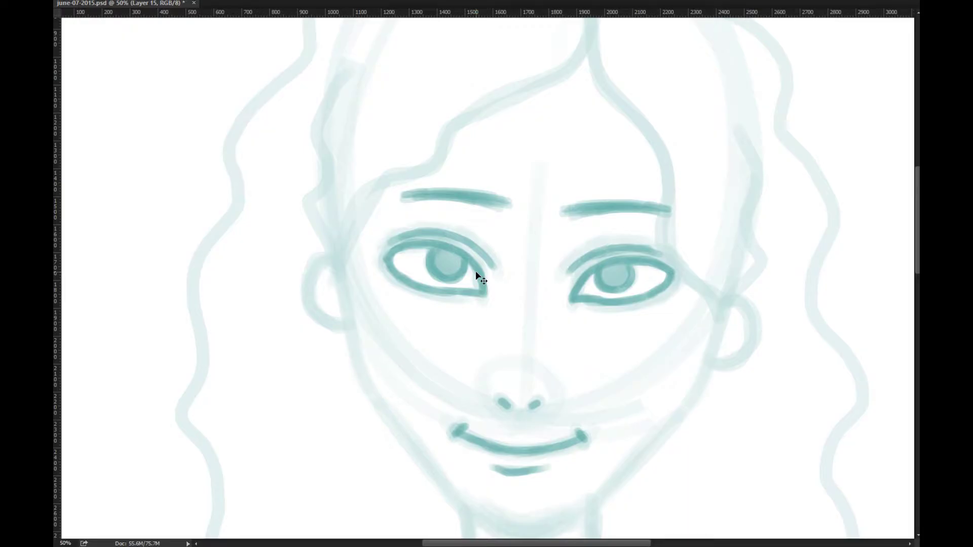
key("Down")
key("Down")
key("Down")
key("Down")
key("Down")
key("Down")
key("Down")
key("Down")
key("Down")
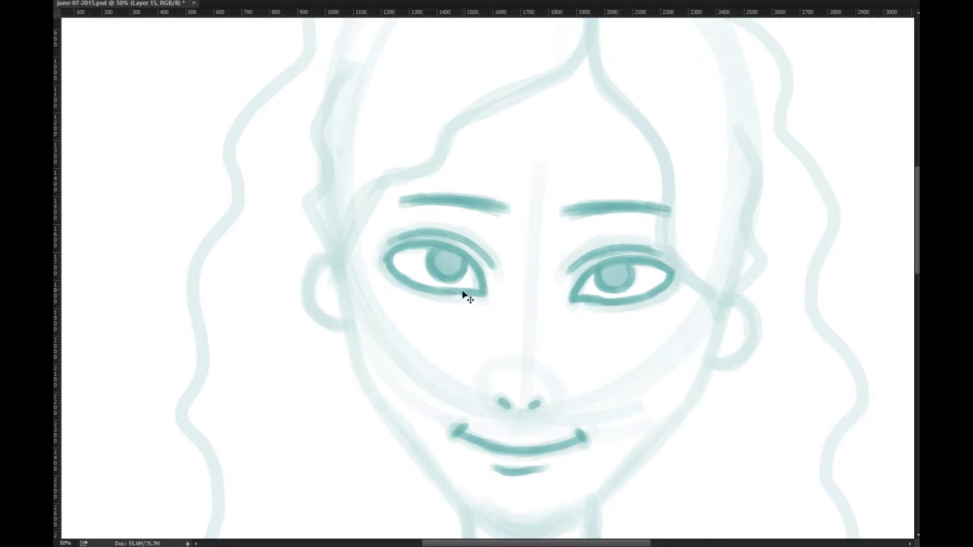
Ink the left cheek and right jawline down to the chin in dark teal.
key("b")
scroll(517, 358, "down", 3)
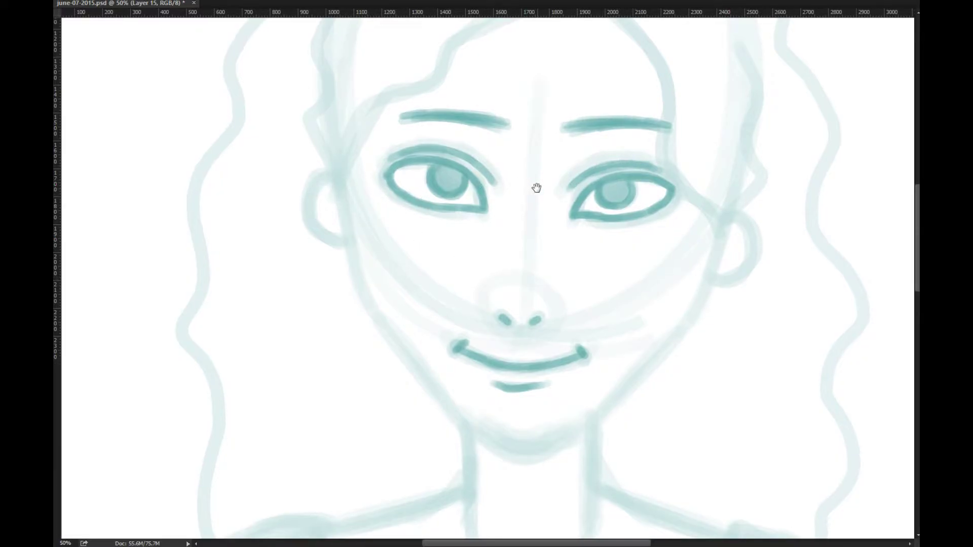
mouse_move(537, 189)
left_mouse_down()
mouse_move(576, 278)
mouse_move(551, 195)
left_mouse_up()
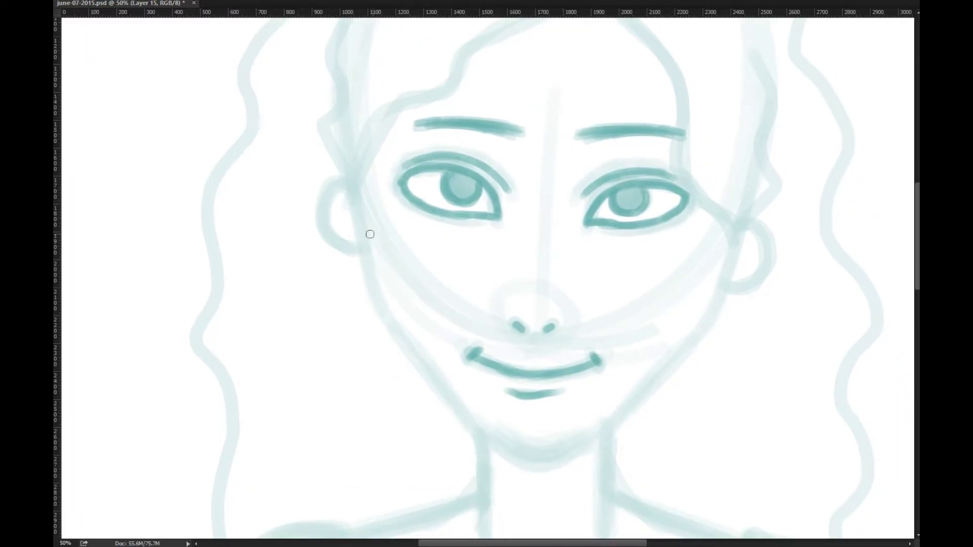
left_click_drag(357, 199, 362, 224)
mouse_move(357, 196)
left_mouse_down()
mouse_move(386, 313)
mouse_move(373, 291)
mouse_move(403, 340)
mouse_move(493, 439)
mouse_move(546, 460)
left_mouse_up()
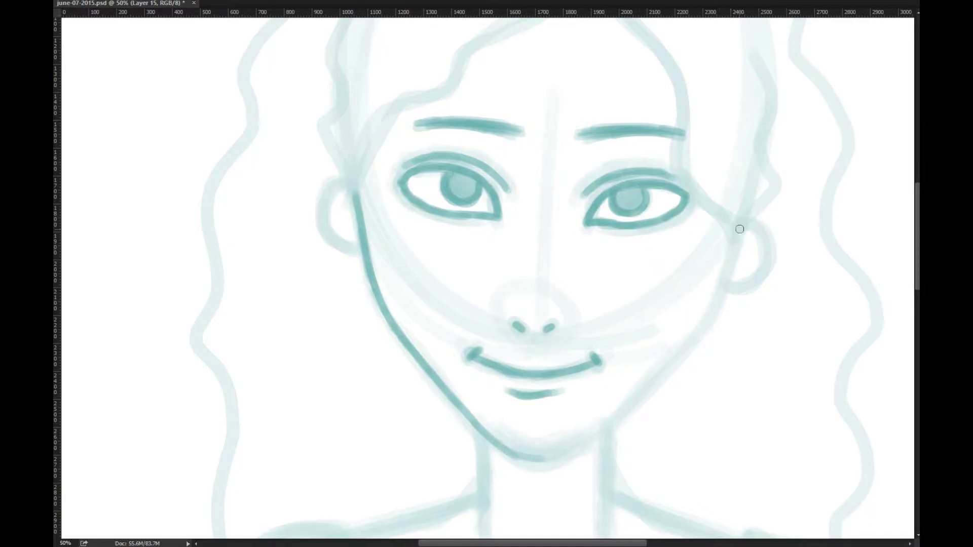
mouse_move(739, 229)
left_mouse_down()
mouse_move(717, 306)
mouse_move(689, 349)
mouse_move(578, 446)
mouse_move(522, 459)
left_mouse_up()
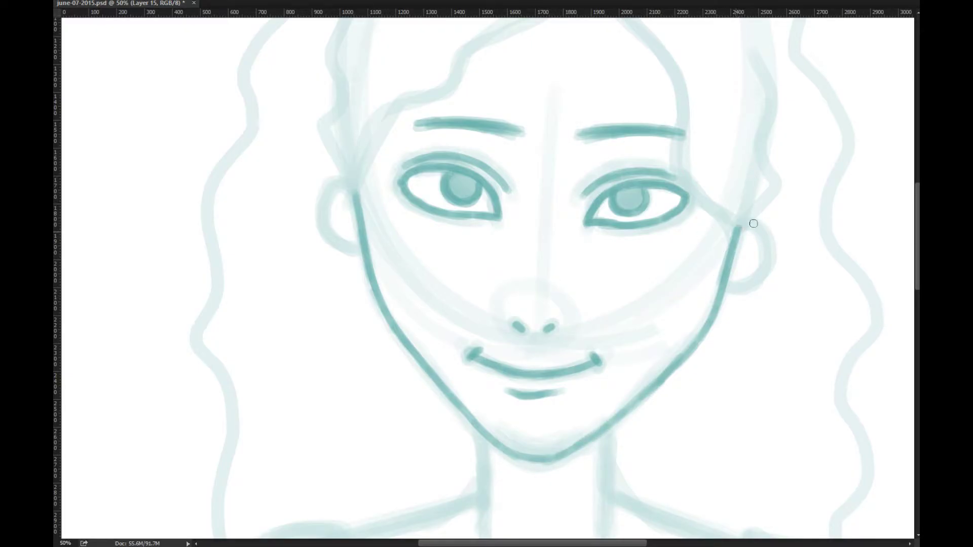
Outline both ears in dark teal, adding the left ear's inner curve.
mouse_move(736, 233)
left_mouse_down()
mouse_move(766, 245)
mouse_move(760, 227)
mouse_move(761, 269)
mouse_move(766, 260)
mouse_move(732, 287)
mouse_move(739, 290)
mouse_move(729, 276)
mouse_move(753, 281)
mouse_move(730, 262)
mouse_move(755, 243)
left_mouse_up()
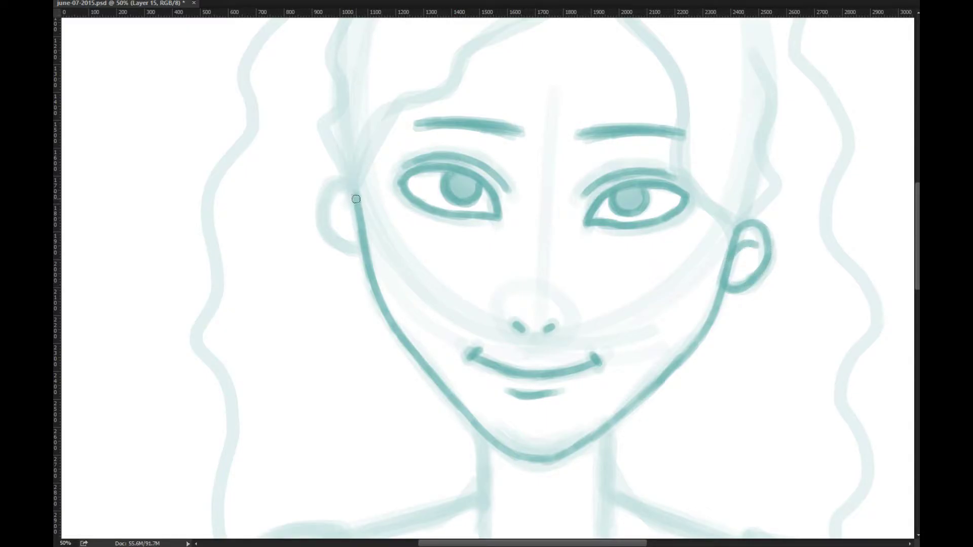
mouse_move(355, 199)
left_mouse_down()
mouse_move(326, 191)
mouse_move(320, 213)
mouse_move(332, 250)
mouse_move(363, 245)
mouse_move(356, 215)
left_mouse_up()
mouse_move(341, 182)
left_mouse_down()
mouse_move(327, 244)
mouse_move(355, 261)
left_mouse_up()
left_click_drag(355, 212, 349, 207)
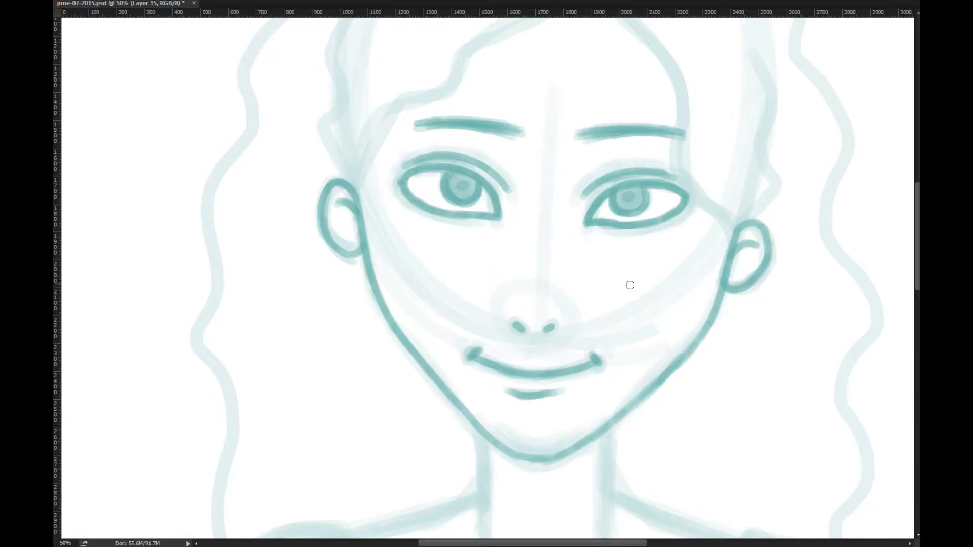
Ink both sides of the neck and the left and right shoulder lines in dark teal.
mouse_move(615, 428)
left_mouse_down()
mouse_move(577, 322)
mouse_move(565, 229)
mouse_move(585, 251)
mouse_move(587, 209)
mouse_move(577, 337)
left_mouse_up()
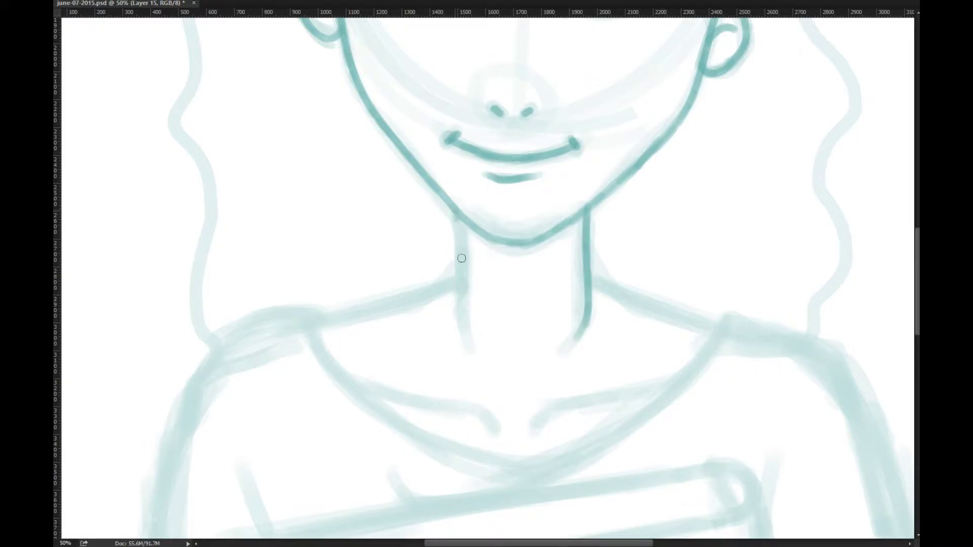
left_click_drag(455, 210, 466, 339)
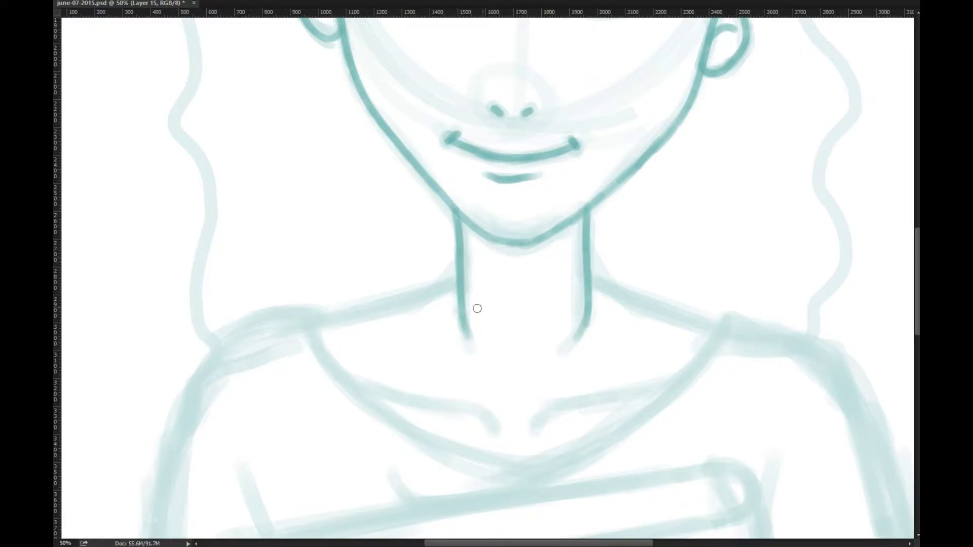
mouse_move(318, 325)
left_mouse_down()
mouse_move(452, 283)
mouse_move(463, 261)
left_mouse_up()
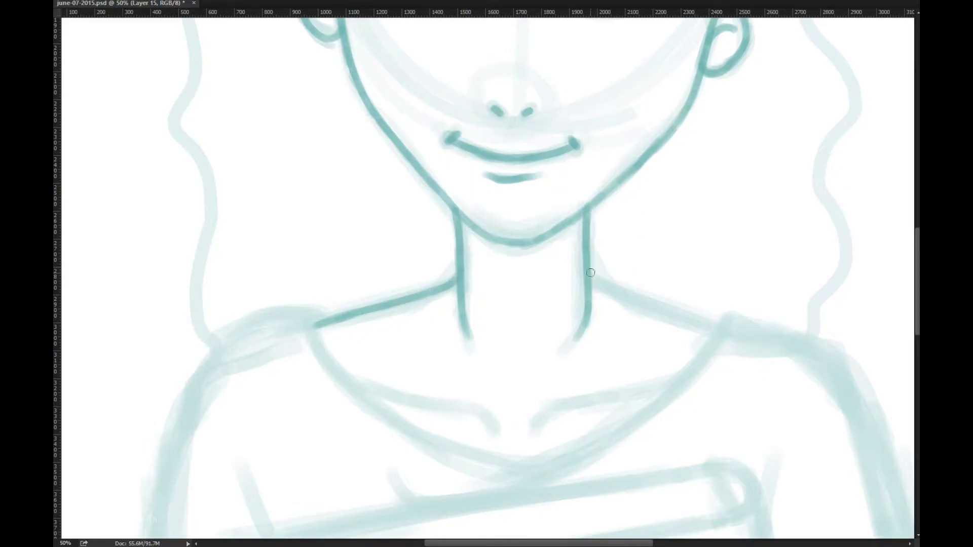
left_click_drag(591, 274, 712, 329)
Ink both collarbone curves, mirroring the canvas view midway for easier strokes.
left_click_drag(554, 380, 609, 248)
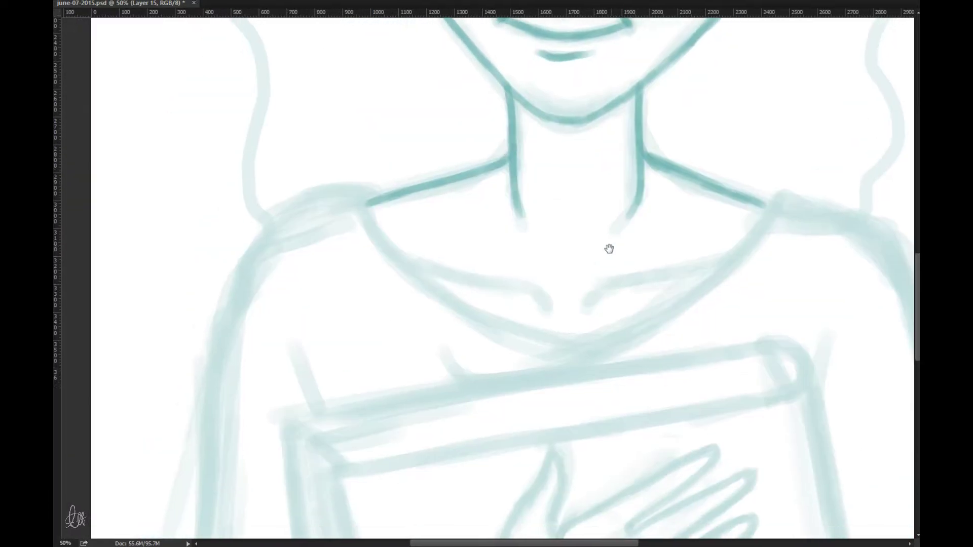
mouse_move(608, 287)
left_mouse_down()
mouse_move(586, 309)
mouse_move(602, 293)
mouse_move(699, 267)
left_mouse_up()
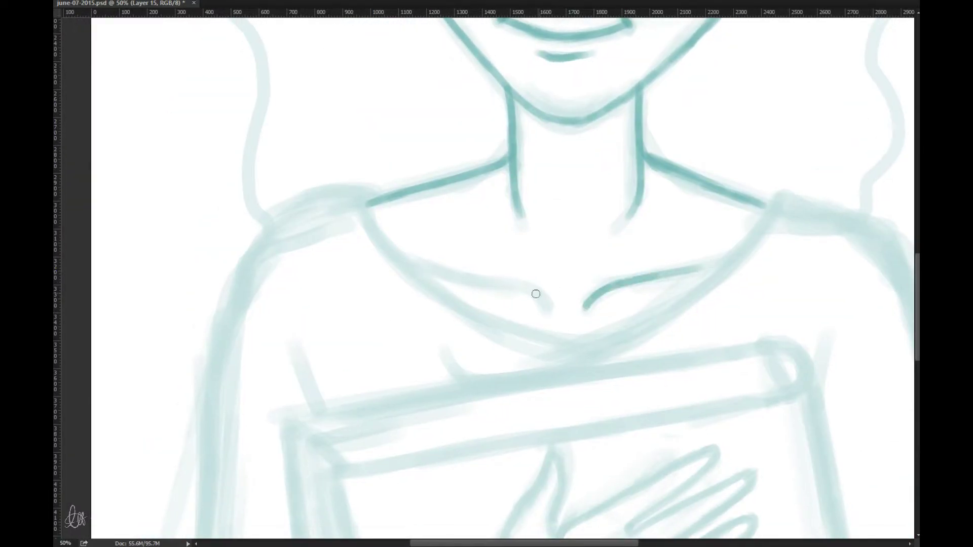
key("ctrl+shift+h")
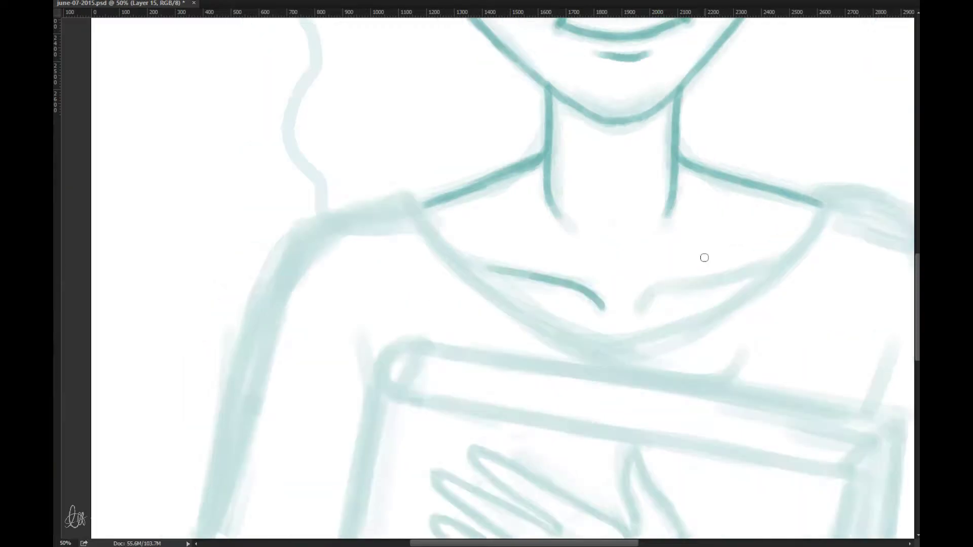
mouse_move(636, 308)
left_mouse_down()
mouse_move(656, 289)
mouse_move(645, 297)
mouse_move(751, 269)
left_mouse_up()
left_click_drag(611, 145, 589, 433)
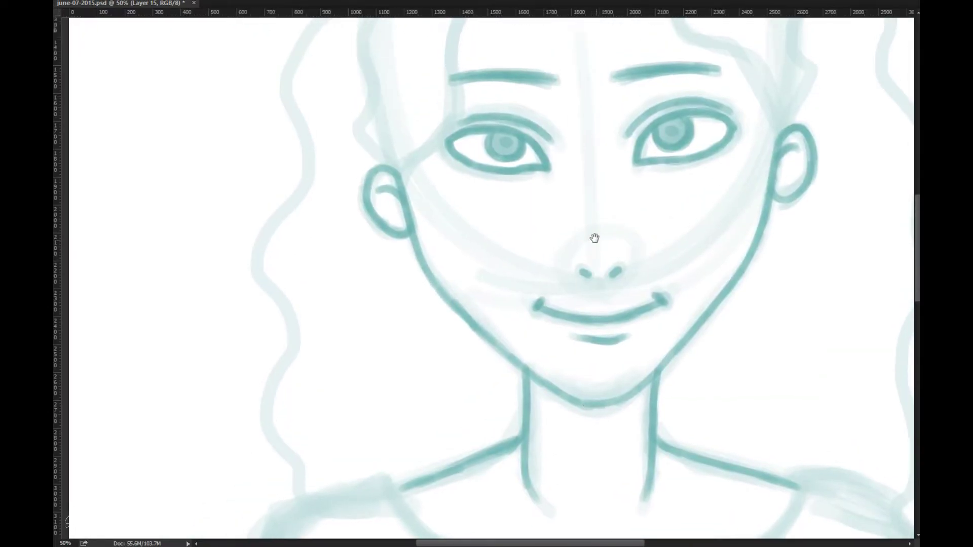
Ink the forehead hairline from the left ear across to past the right eyebrow.
left_click_drag(595, 237, 557, 439)
left_click_drag(566, 300, 583, 266)
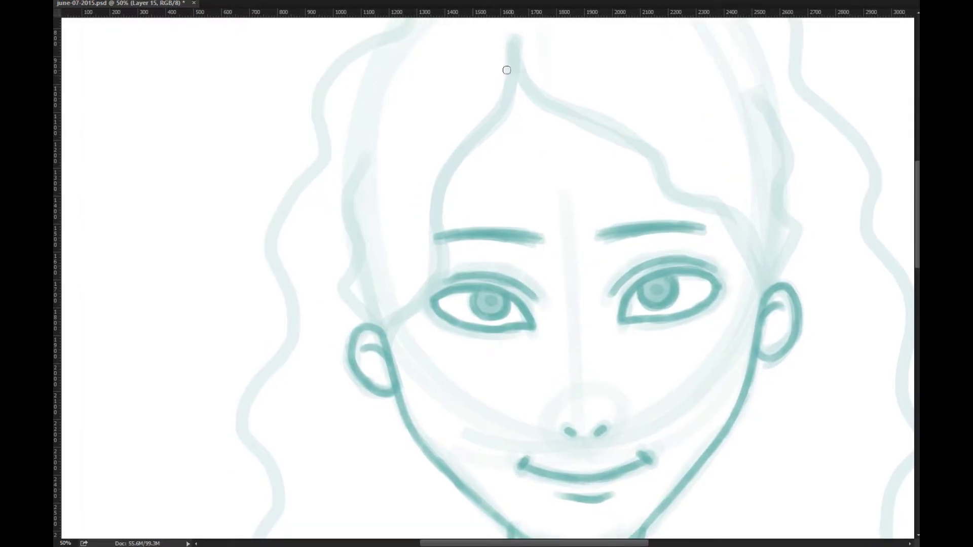
mouse_move(511, 55)
left_mouse_down()
mouse_move(503, 113)
mouse_move(444, 191)
mouse_move(436, 288)
left_mouse_up()
mouse_move(446, 253)
left_mouse_down()
mouse_move(446, 273)
mouse_move(390, 333)
left_mouse_up()
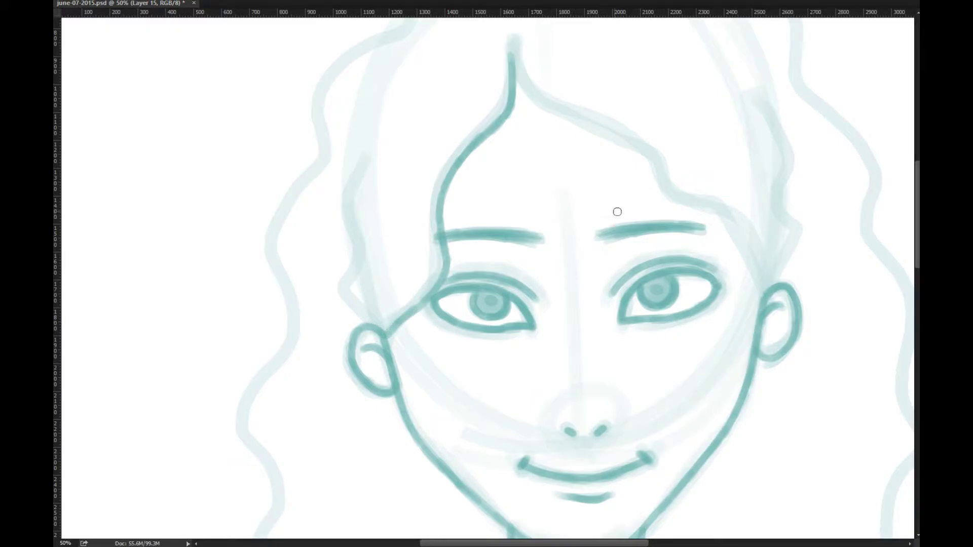
left_click_drag(619, 252, 496, 301)
mouse_move(390, 105)
left_mouse_down()
mouse_move(416, 150)
mouse_move(513, 200)
mouse_move(536, 225)
left_mouse_up()
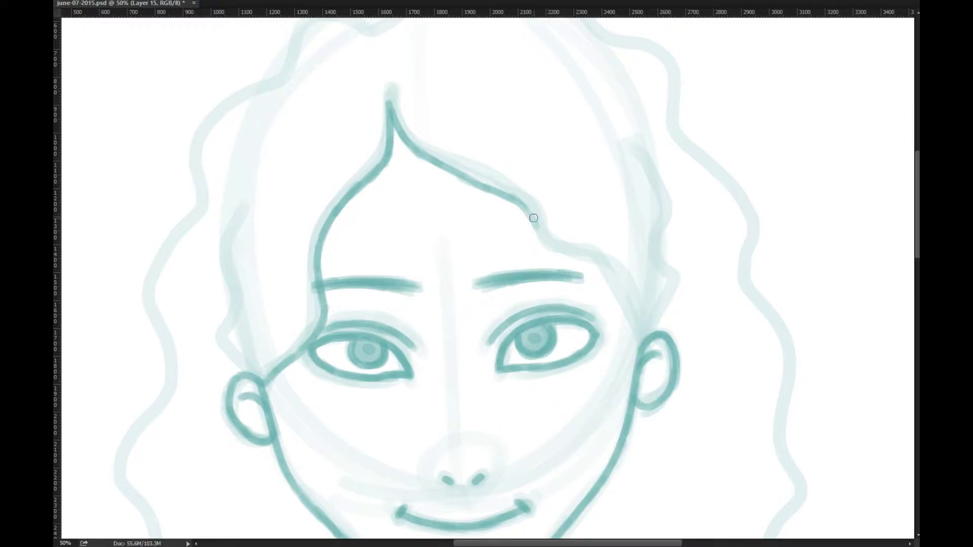
mouse_move(534, 218)
left_mouse_down()
mouse_move(542, 245)
mouse_move(597, 261)
mouse_move(619, 315)
mouse_move(616, 275)
mouse_move(640, 340)
left_mouse_up()
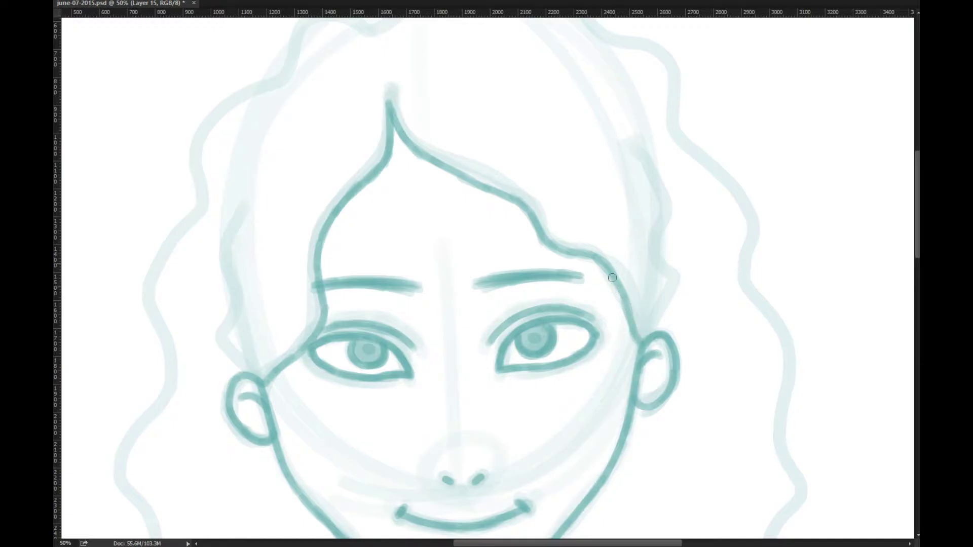
Ink the hair edges rising from both ears and a strand below each ear.
left_click_drag(518, 340, 680, 374)
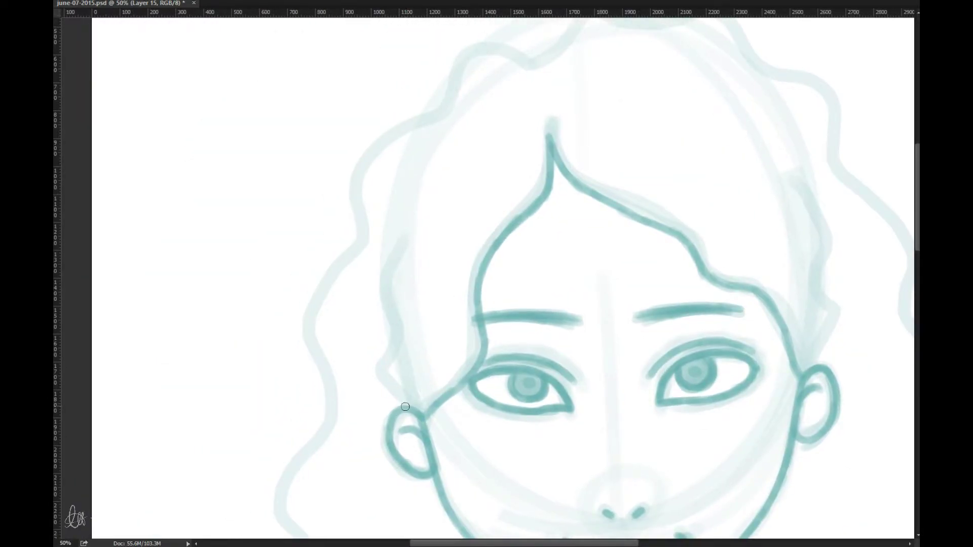
mouse_move(405, 407)
left_mouse_down()
mouse_move(386, 373)
mouse_move(395, 245)
mouse_move(412, 198)
left_mouse_up()
scroll(541, 341, "right", 5)
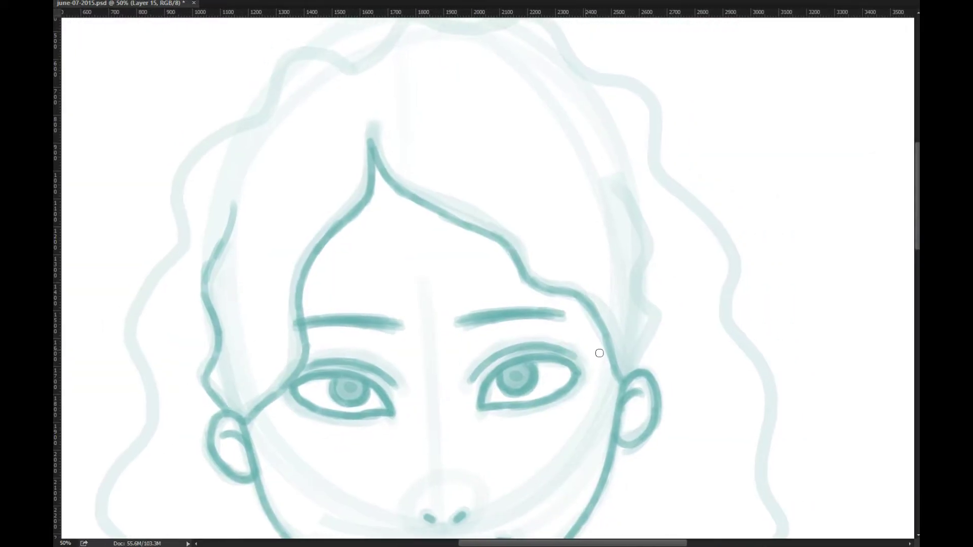
mouse_move(640, 368)
left_mouse_down()
mouse_move(656, 311)
mouse_move(630, 275)
mouse_move(645, 233)
mouse_move(573, 125)
left_mouse_up()
left_click_drag(498, 400, 525, 189)
mouse_move(318, 249)
left_mouse_down()
mouse_move(327, 324)
mouse_move(307, 361)
mouse_move(324, 408)
left_mouse_up()
mouse_move(718, 212)
left_mouse_down()
mouse_move(731, 252)
mouse_move(713, 314)
mouse_move(727, 416)
left_mouse_up()
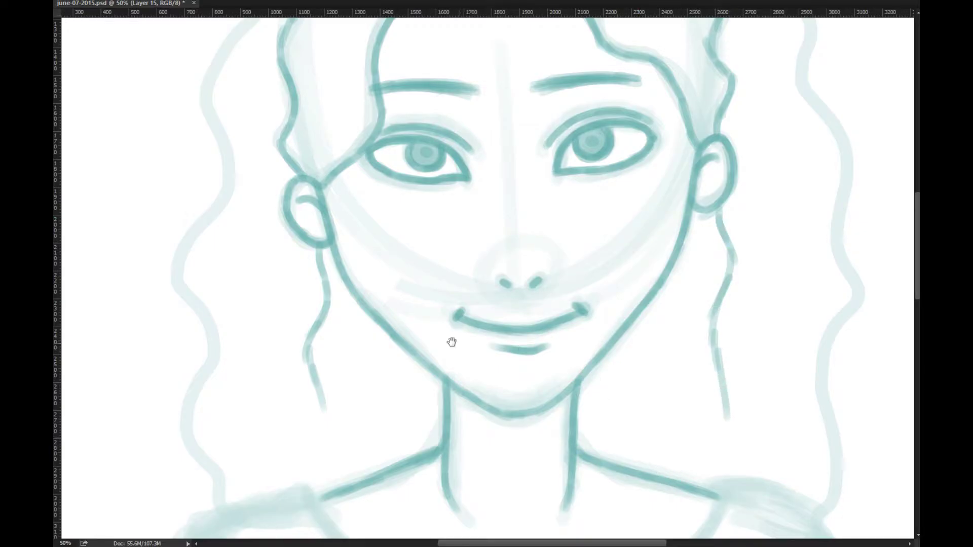
Ink the top of the hair and the outer edge down the left side toward the shoulder.
mouse_move(451, 342)
left_mouse_down()
mouse_move(496, 339)
mouse_move(567, 464)
left_mouse_up()
mouse_move(603, 114)
left_mouse_down()
mouse_move(575, 93)
mouse_move(531, 109)
mouse_move(521, 157)
mouse_move(529, 146)
mouse_move(436, 231)
mouse_move(434, 264)
mouse_move(378, 386)
mouse_move(399, 424)
mouse_move(402, 463)
left_mouse_up()
left_click_drag(499, 401, 517, 202)
mouse_move(426, 240)
left_mouse_down()
mouse_move(417, 294)
mouse_move(424, 272)
mouse_move(383, 343)
mouse_move(407, 435)
mouse_move(398, 472)
left_mouse_up()
left_click_drag(492, 419, 497, 209)
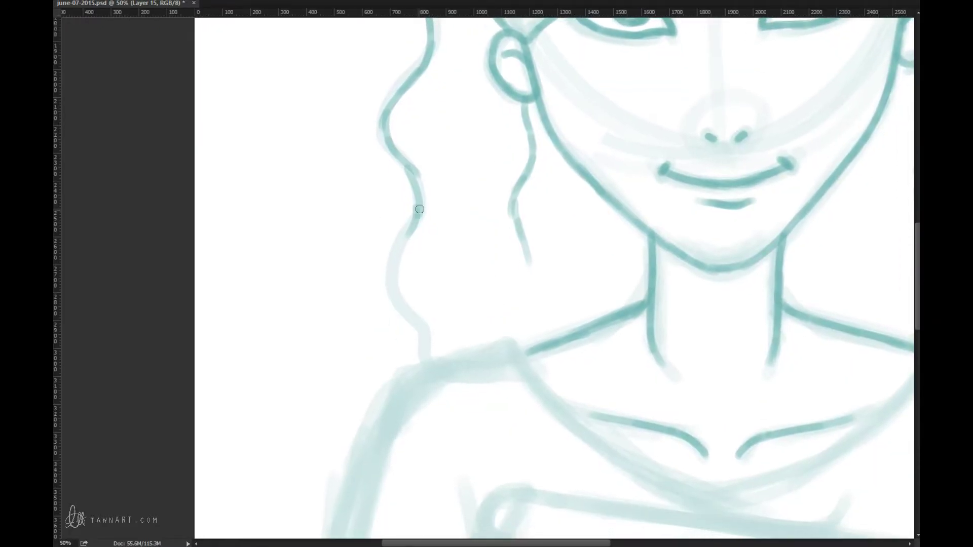
Ink the lower left hair edge and the full top outline of the hair.
mouse_move(420, 209)
left_mouse_down()
mouse_move(407, 279)
mouse_move(420, 370)
left_mouse_up()
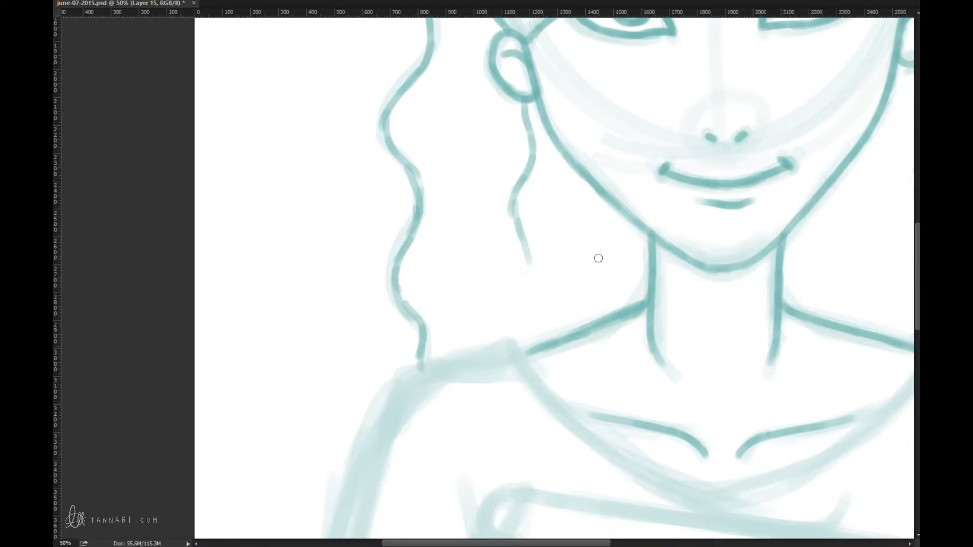
left_click_drag(599, 258, 397, 445)
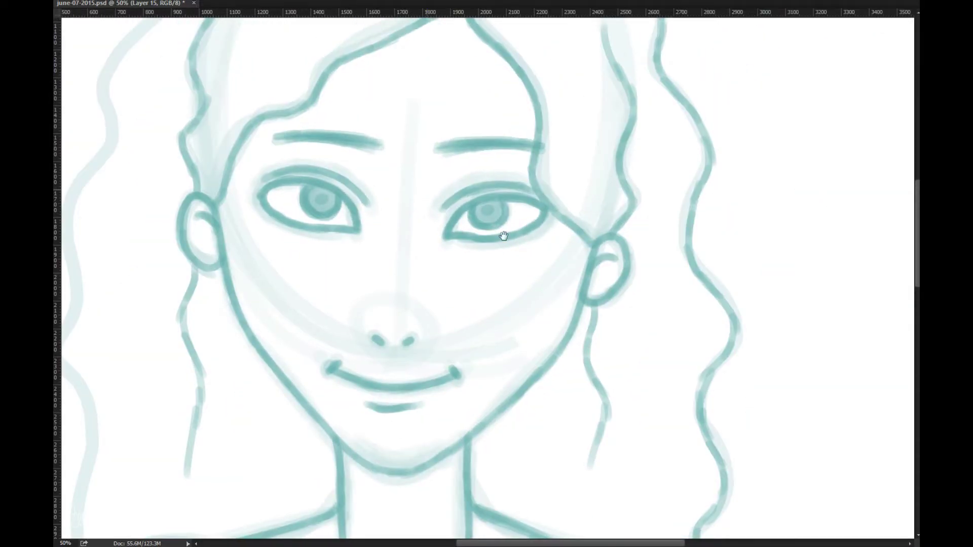
left_click_drag(504, 232, 645, 415)
mouse_move(711, 109)
left_mouse_down()
mouse_move(678, 61)
mouse_move(518, 59)
mouse_move(489, 94)
mouse_move(409, 131)
mouse_move(393, 214)
mouse_move(319, 319)
mouse_move(330, 370)
mouse_move(290, 439)
left_mouse_up()
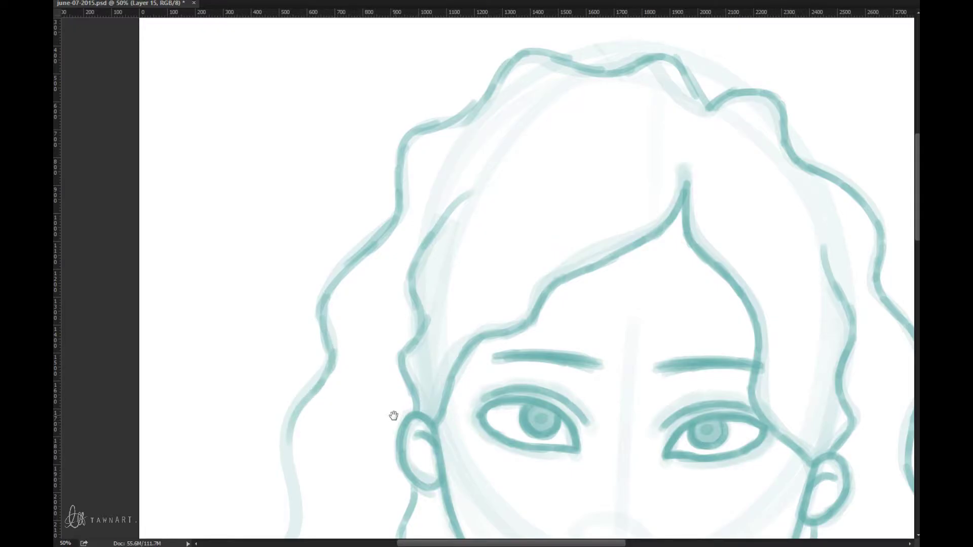
Carry the dark outline down the left curl to the hair line below the face.
left_click_drag(407, 449, 453, 225)
mouse_move(340, 198)
left_mouse_down()
mouse_move(337, 365)
mouse_move(355, 474)
left_mouse_up()
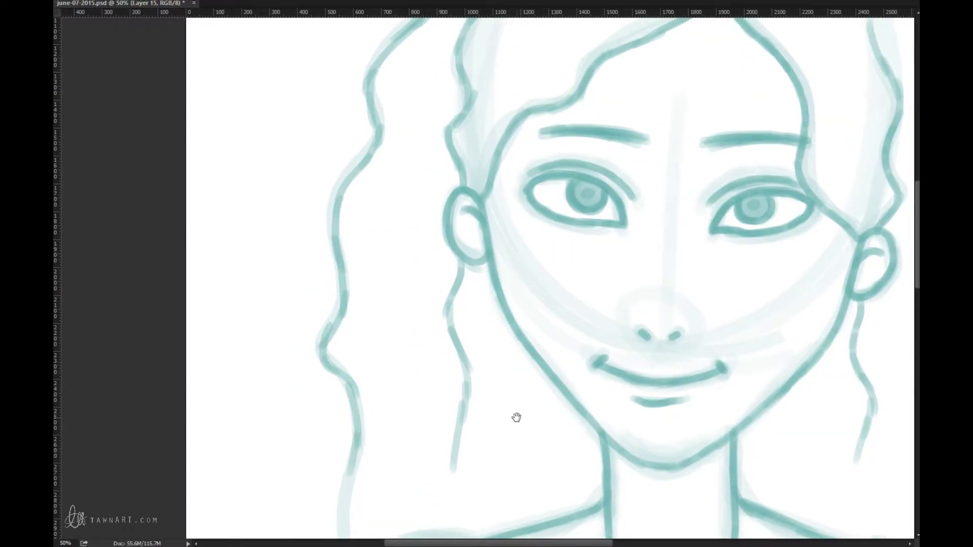
left_click_drag(515, 417, 548, 252)
mouse_move(395, 300)
left_mouse_down()
mouse_move(375, 348)
mouse_move(384, 431)
left_mouse_up()
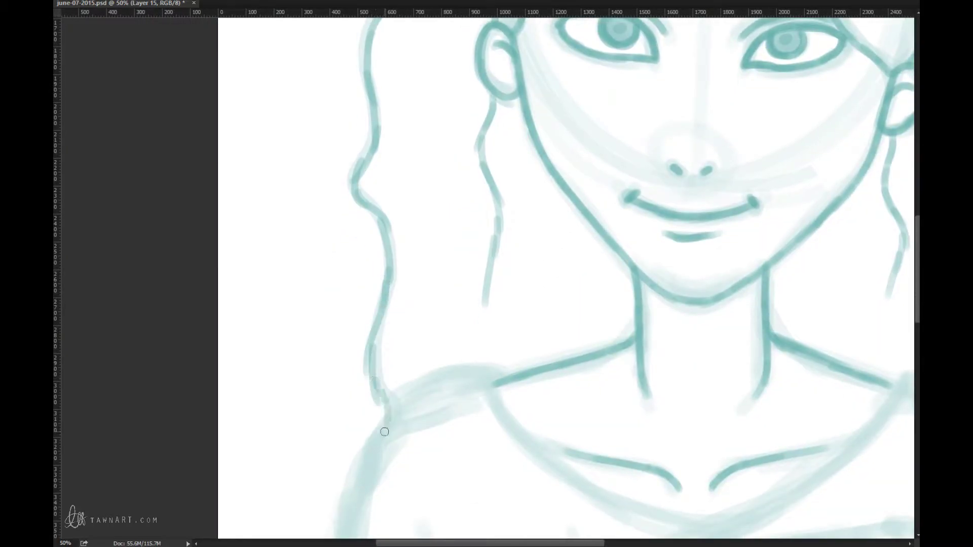
left_click_drag(622, 373, 500, 261)
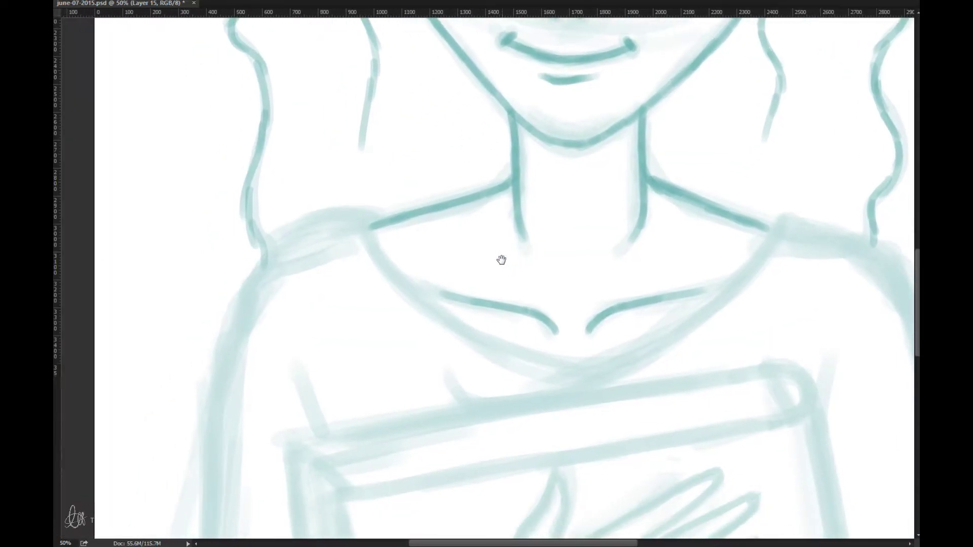
Ink both sides of the shirt neckline, mirroring the canvas to check it.
mouse_move(373, 219)
left_mouse_down()
mouse_move(378, 261)
mouse_move(442, 324)
mouse_move(522, 365)
mouse_move(580, 374)
left_mouse_up()
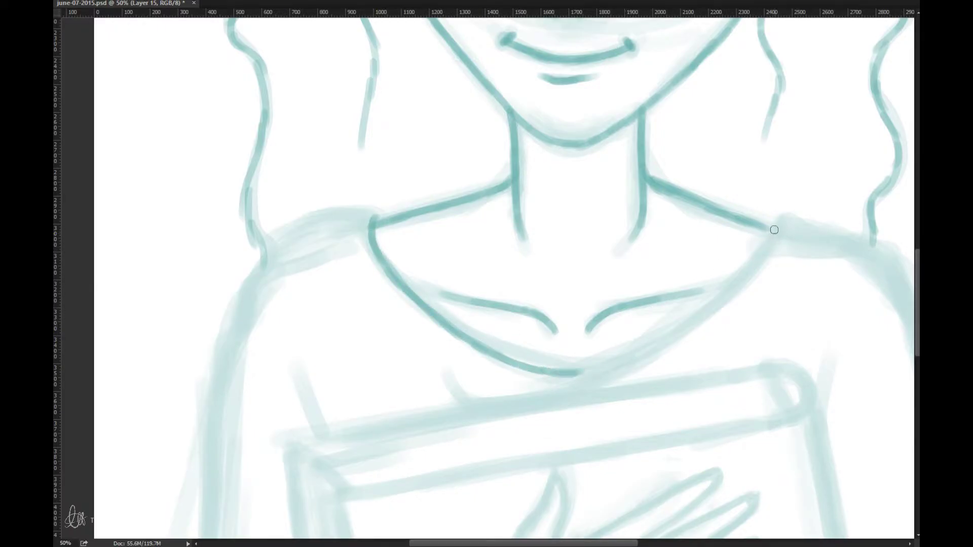
key("ctrl+shift+h")
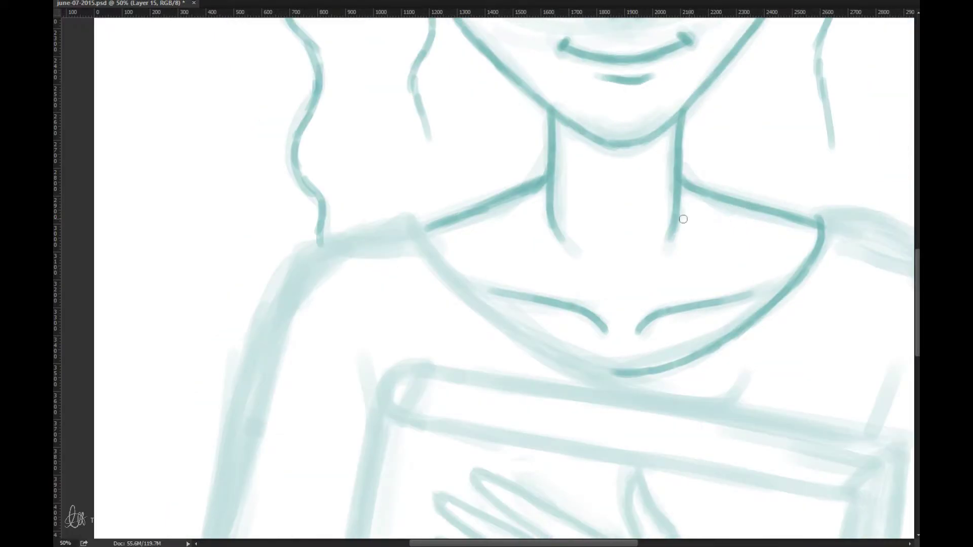
mouse_move(416, 217)
left_mouse_down()
mouse_move(462, 282)
mouse_move(511, 324)
mouse_move(595, 367)
mouse_move(674, 383)
mouse_move(740, 374)
left_mouse_up()
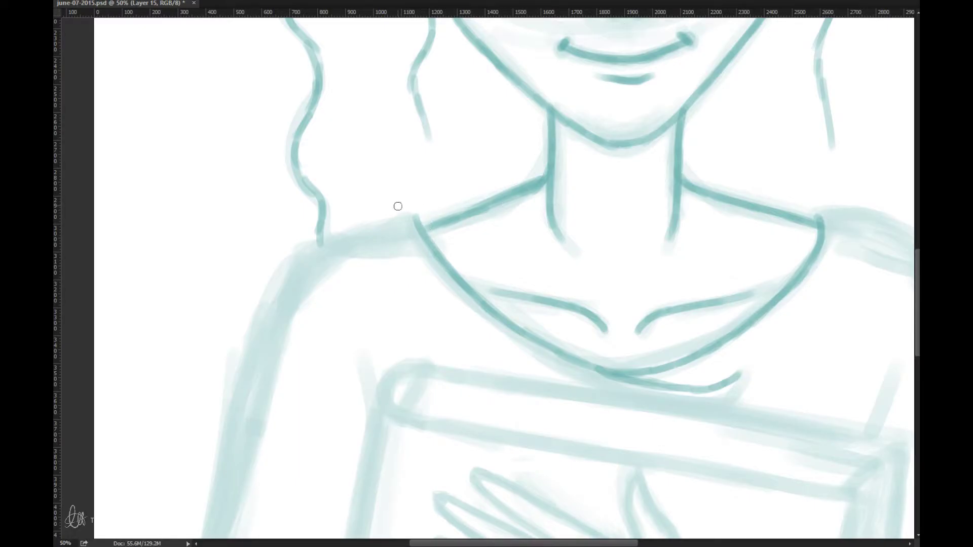
Ink the left shoulder and the outer upper-arm outline down toward the elbow.
mouse_move(415, 220)
left_mouse_down()
mouse_move(336, 234)
mouse_move(287, 275)
mouse_move(256, 351)
left_mouse_up()
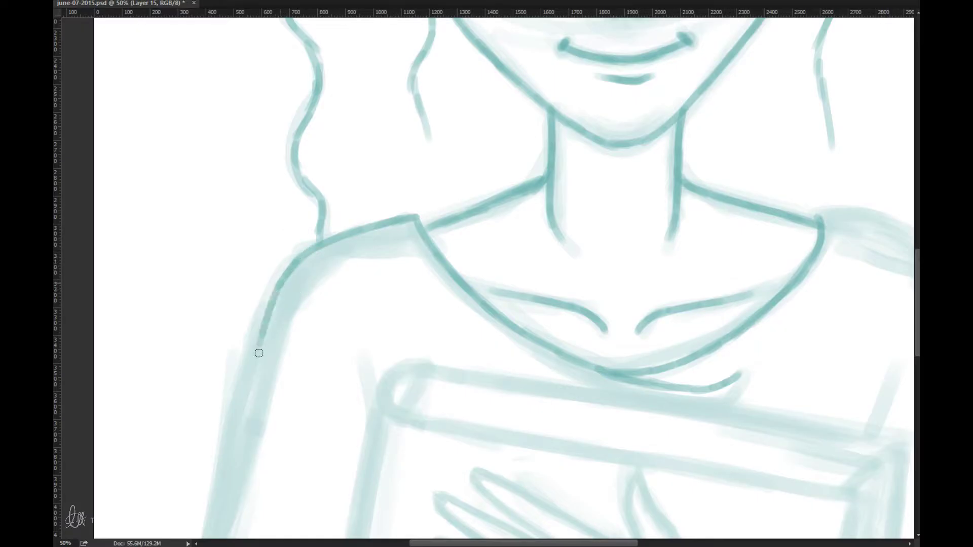
left_click_drag(370, 387, 491, 157)
mouse_move(383, 128)
left_mouse_down()
mouse_move(349, 166)
mouse_move(357, 197)
mouse_move(332, 299)
mouse_move(278, 413)
left_mouse_up()
mouse_move(400, 385)
left_mouse_down()
mouse_move(375, 324)
mouse_move(360, 223)
left_mouse_up()
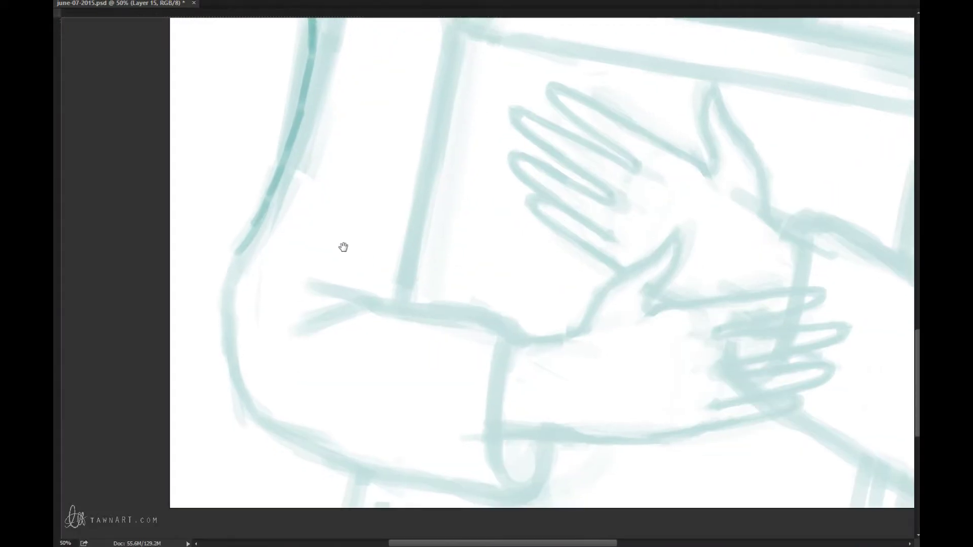
Ink the arm outline down to the elbow and the edge of the sleeve cuff.
mouse_move(251, 239)
left_mouse_down()
mouse_move(223, 284)
mouse_move(235, 395)
mouse_move(265, 424)
mouse_move(343, 460)
mouse_move(513, 495)
mouse_move(540, 441)
left_mouse_up()
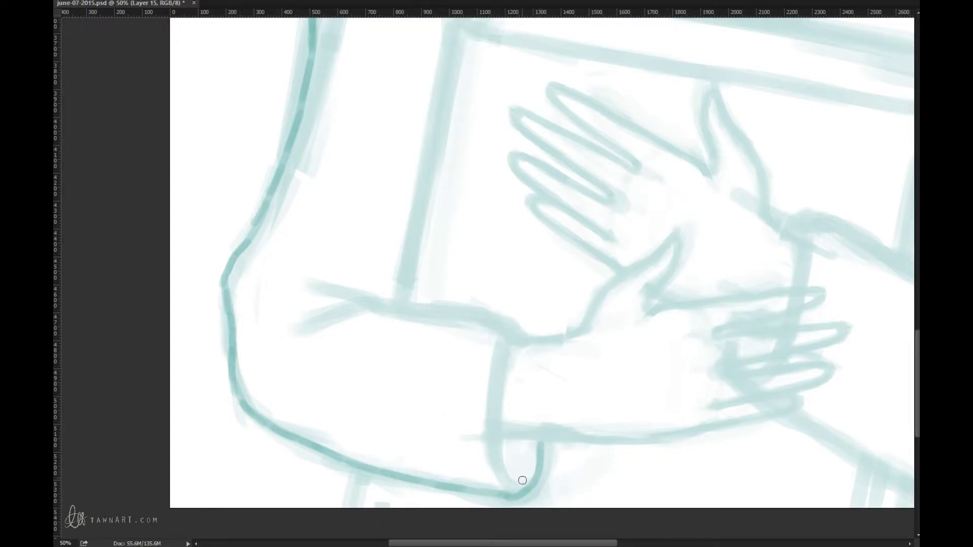
mouse_move(523, 480)
left_mouse_down()
mouse_move(499, 440)
mouse_move(496, 386)
mouse_move(521, 339)
mouse_move(494, 413)
mouse_move(516, 481)
mouse_move(524, 462)
left_mouse_up()
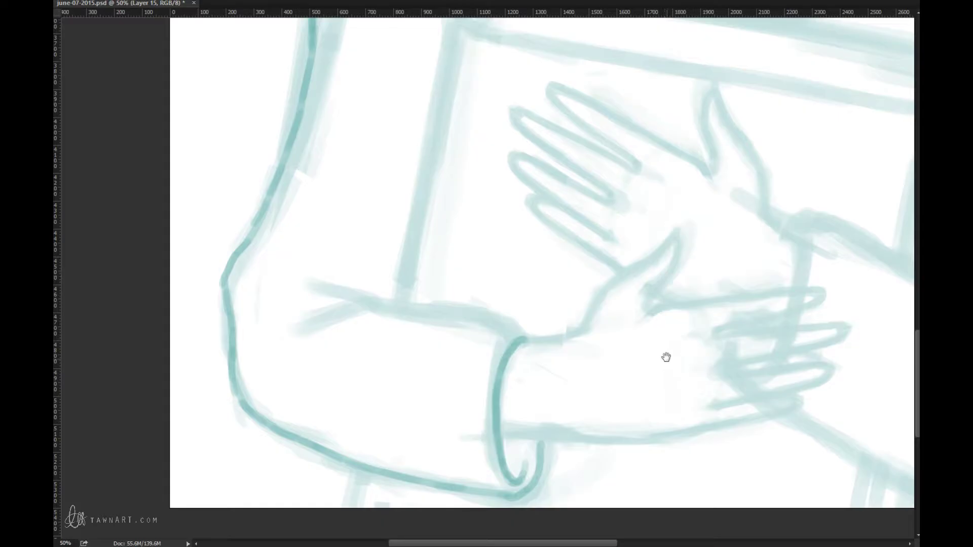
left_click_drag(664, 356, 563, 405)
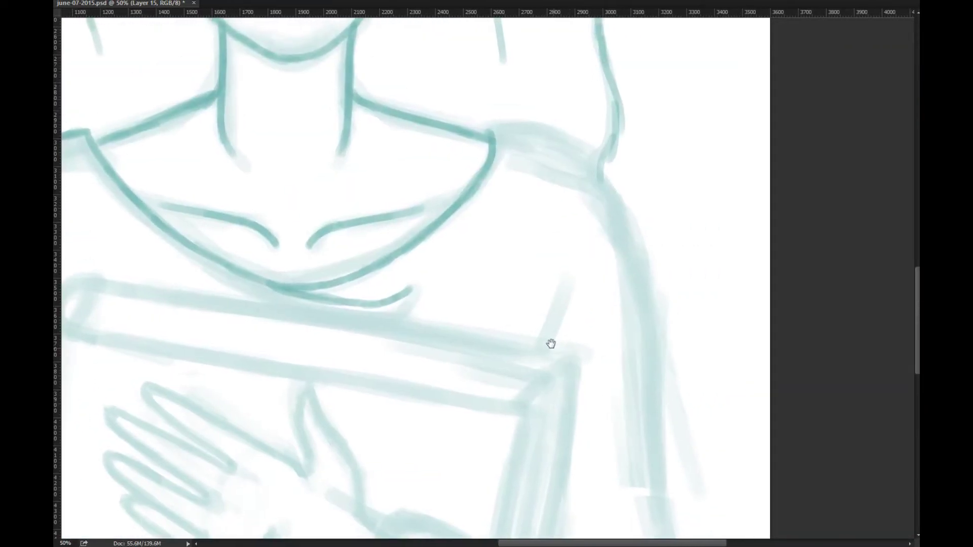
left_click_drag(549, 343, 688, 406)
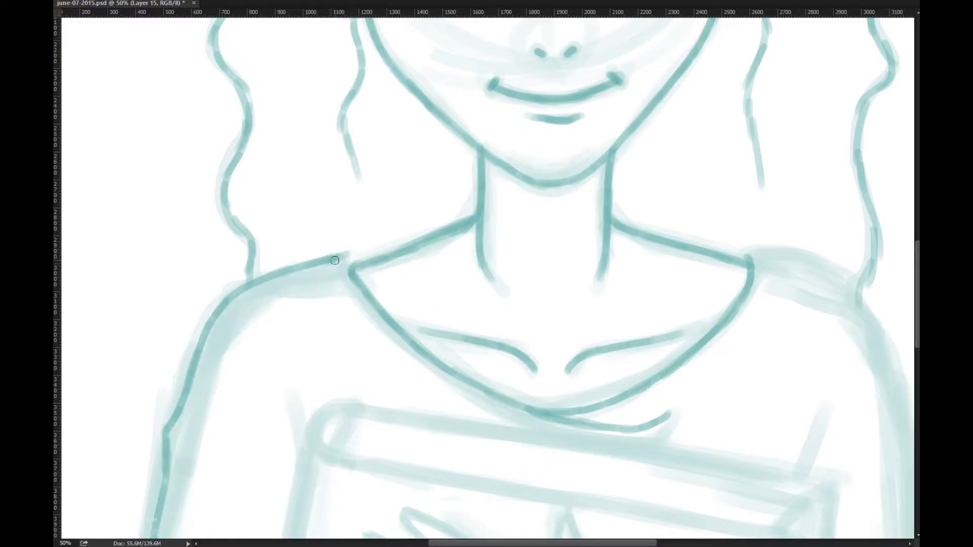
Join the left shoulder line to the neckline, then try and undo the right shoulder strokes.
left_click_drag(364, 260, 339, 251)
key("ctrl+alt+z")
mouse_move(348, 254)
left_mouse_down()
mouse_move(388, 258)
mouse_move(357, 257)
left_mouse_up()
mouse_move(742, 257)
left_mouse_down()
mouse_move(788, 260)
mouse_move(736, 261)
mouse_move(769, 257)
mouse_move(737, 254)
mouse_move(830, 272)
left_mouse_up()
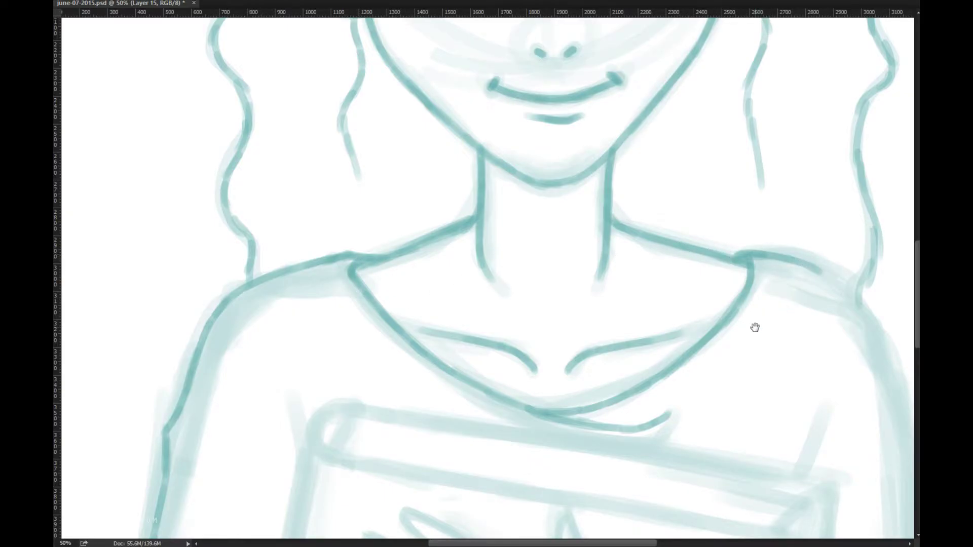
left_click_drag(756, 326, 391, 246)
mouse_move(508, 191)
left_mouse_down()
mouse_move(588, 238)
mouse_move(611, 274)
left_mouse_up()
key("ctrl+alt+z")
key("ctrl+alt+z")
key("ctrl+alt+z")
key("ctrl+alt+z")
key("ctrl+alt+z")
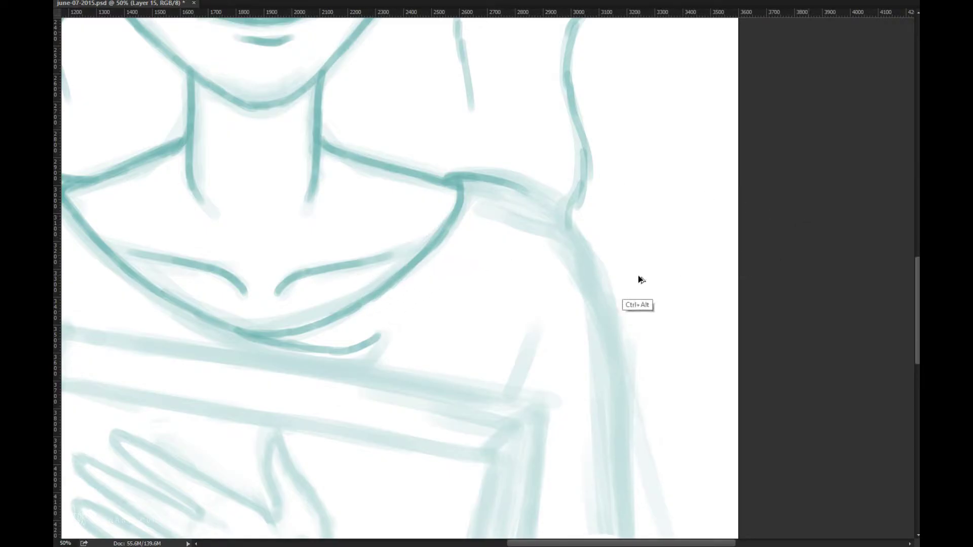
key("ctrl+alt+z")
key("ctrl+alt+z")
key("ctrl+alt+z")
key("ctrl+alt+z")
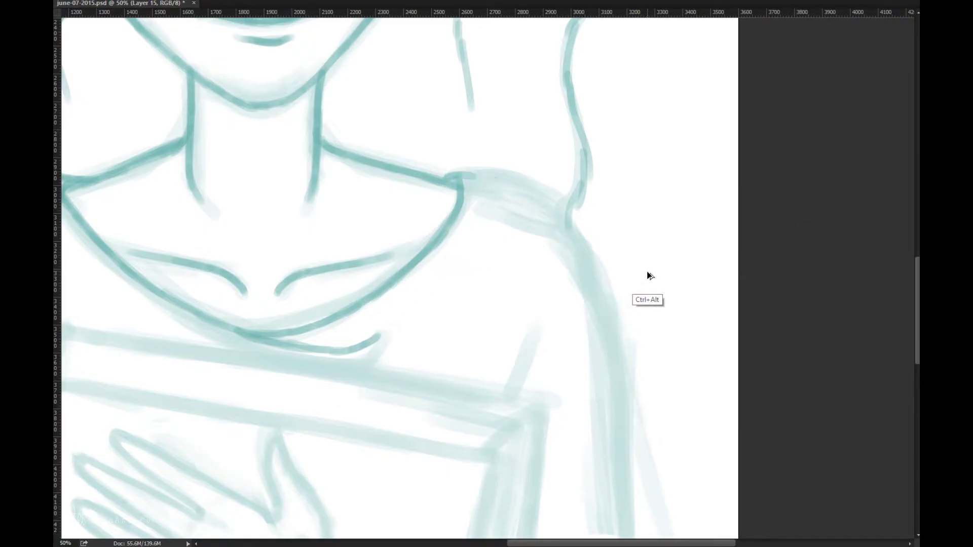
key("ctrl+alt+z")
key("ctrl+alt+z")
Trim the left shoulder line with a larger Eraser and redraw its outline.
left_click_drag(333, 289, 668, 353)
key("e")
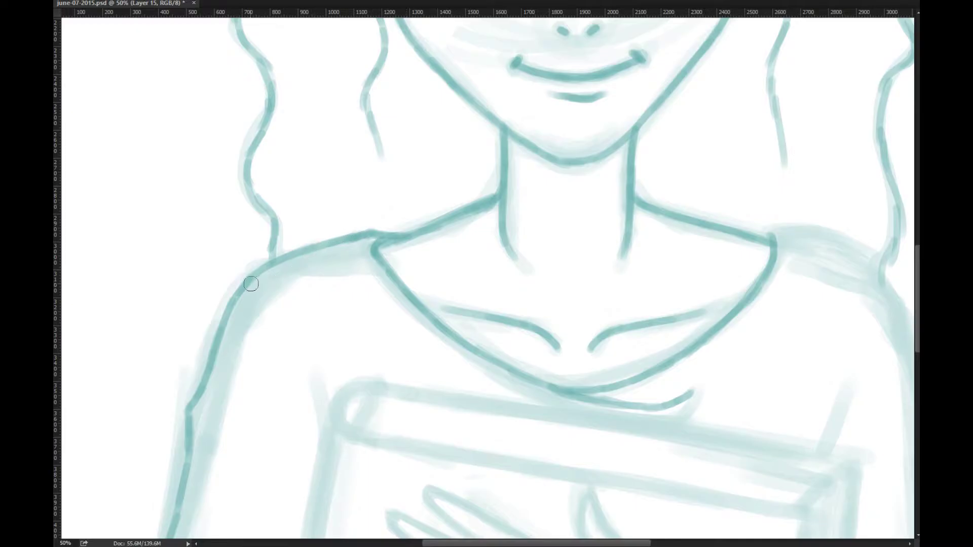
left_click_drag(251, 292, 248, 286)
mouse_move(319, 257)
left_mouse_down()
mouse_move(392, 227)
mouse_move(331, 239)
mouse_move(261, 281)
mouse_move(268, 275)
mouse_move(253, 304)
mouse_move(235, 290)
mouse_move(222, 339)
left_mouse_up()
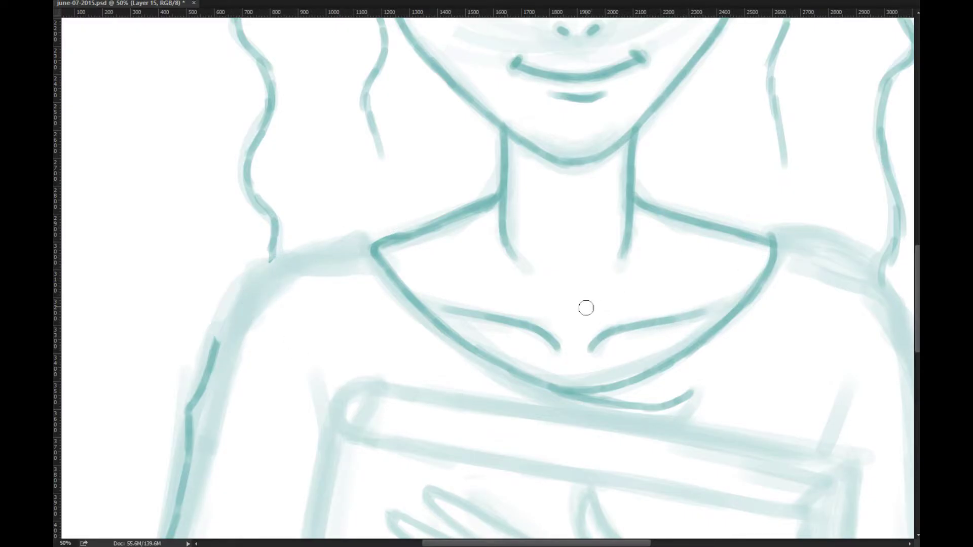
mouse_move(224, 340)
left_mouse_down()
mouse_move(224, 293)
mouse_move(238, 271)
mouse_move(385, 237)
mouse_move(252, 268)
mouse_move(232, 281)
mouse_move(218, 336)
left_mouse_up()
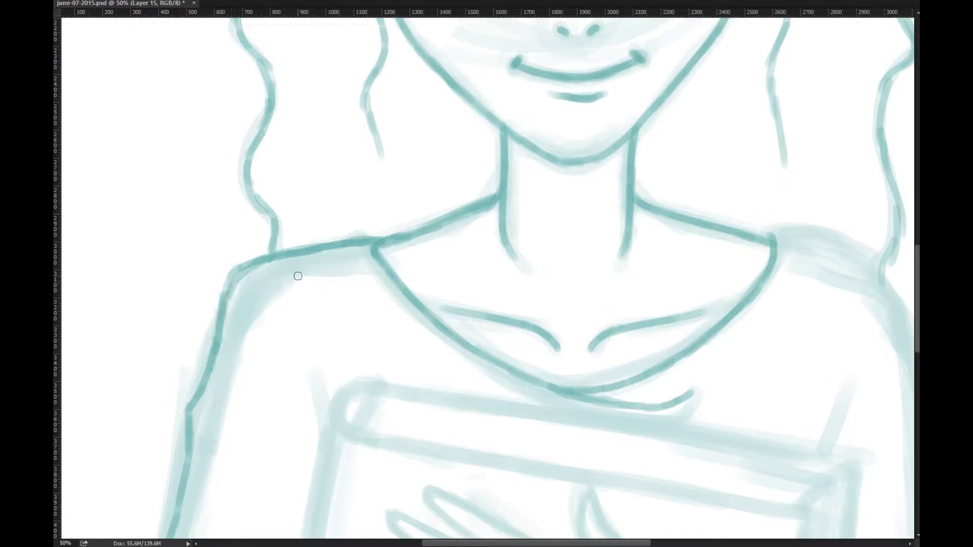
left_click_drag(894, 212, 585, 217)
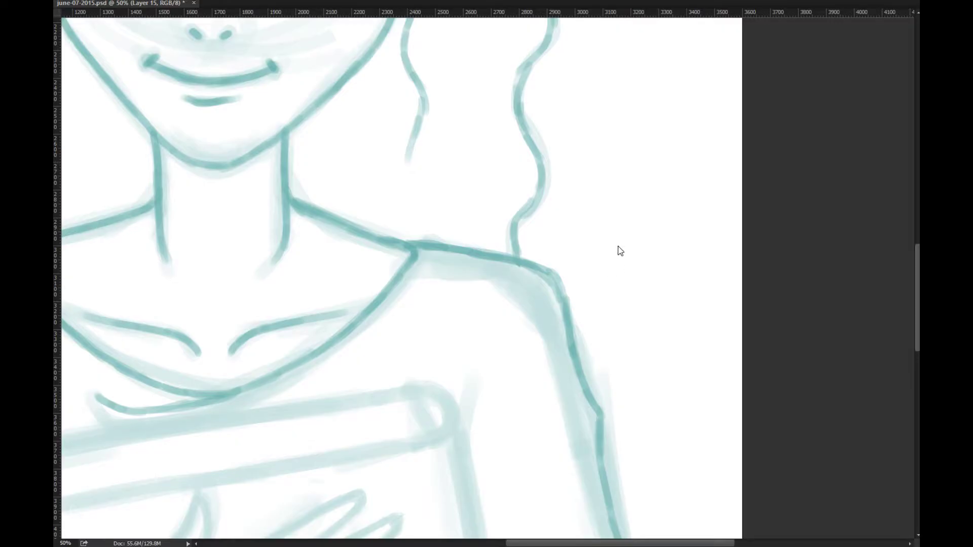
Ink the left arm outline from the collar point past the elbow toward the hands.
left_click_drag(322, 317, 372, 314)
key("ctrl+z")
left_click_drag(772, 289, 772, 289)
mouse_move(420, 322)
left_mouse_down()
mouse_move(511, 303)
mouse_move(781, 296)
left_mouse_up()
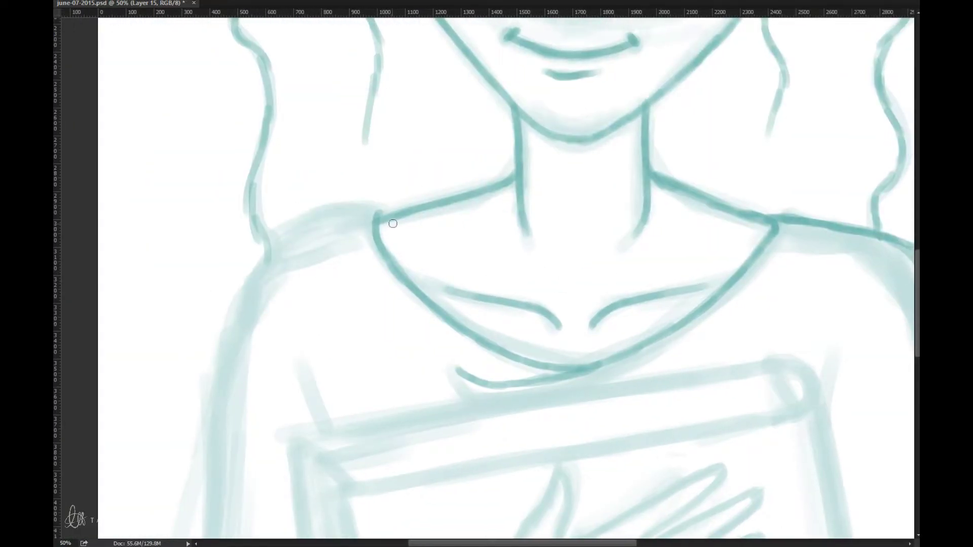
mouse_move(380, 214)
left_mouse_down()
mouse_move(299, 226)
mouse_move(251, 254)
mouse_move(220, 311)
mouse_move(277, 241)
left_mouse_up()
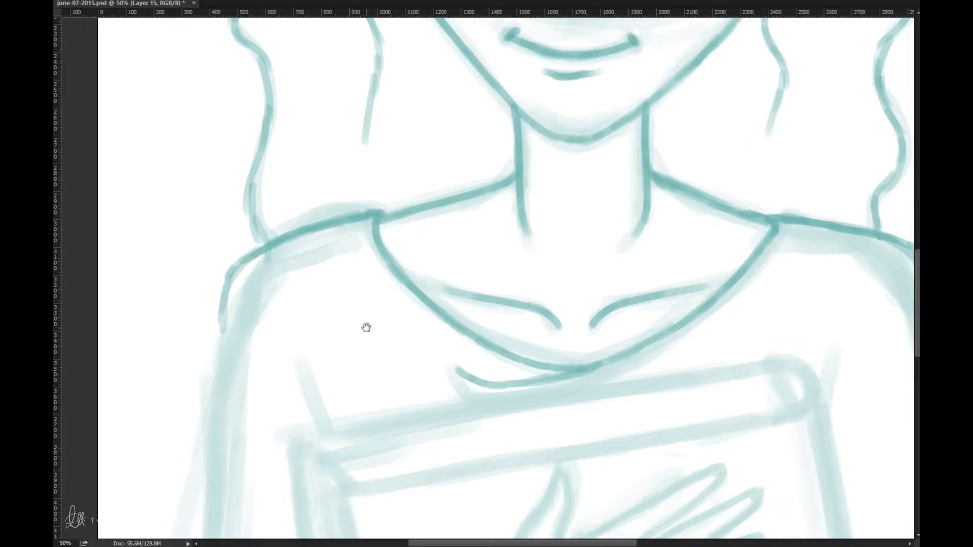
left_click_drag(365, 326, 372, 170)
mouse_move(226, 166)
left_mouse_down()
mouse_move(214, 257)
mouse_move(222, 323)
mouse_move(234, 141)
left_mouse_up()
left_click_drag(339, 312, 419, 148)
mouse_move(347, 73)
left_mouse_down()
mouse_move(343, 146)
mouse_move(288, 348)
mouse_move(322, 253)
left_mouse_up()
mouse_move(294, 361)
left_mouse_down()
mouse_move(294, 420)
mouse_move(319, 488)
left_mouse_up()
left_click_drag(477, 485, 613, 395)
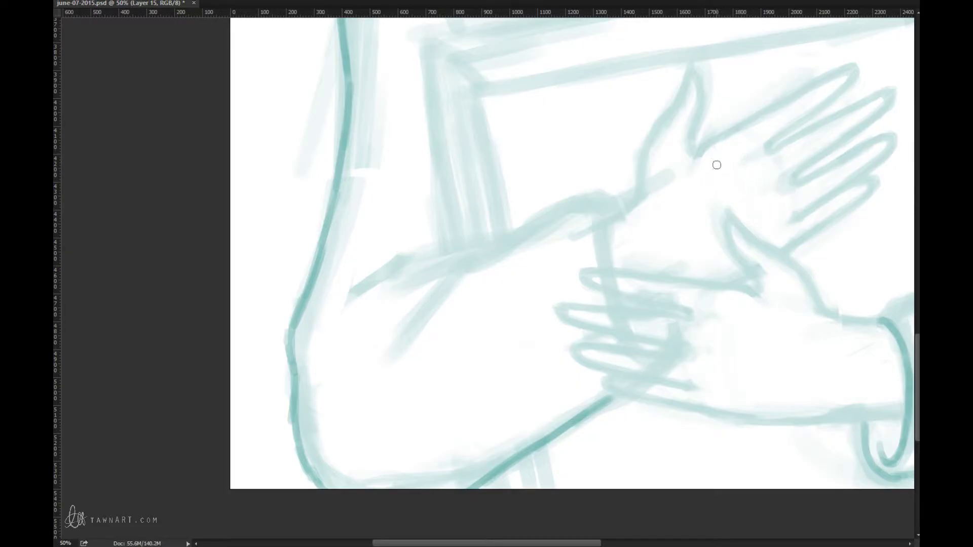
Redraw the forearm edge over the book and the curve at the sleeve corner.
mouse_move(605, 225)
left_mouse_down()
mouse_move(692, 251)
mouse_move(697, 309)
mouse_move(695, 254)
mouse_move(611, 274)
mouse_move(543, 317)
left_mouse_up()
key("alt")
key("ctrl+alt+z")
key("ctrl+alt+z")
key("ctrl+alt+z")
key("ctrl+alt+z")
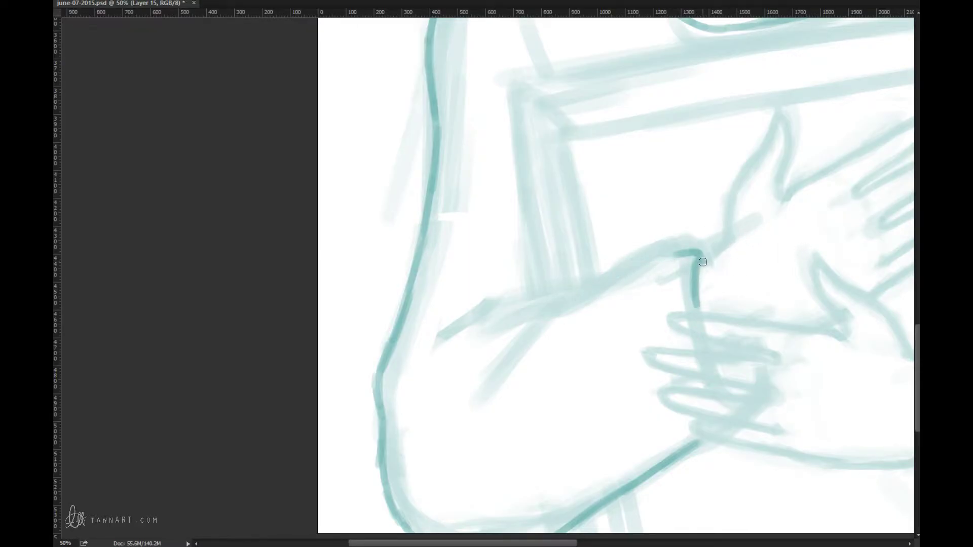
mouse_move(703, 261)
left_mouse_down()
mouse_move(541, 306)
mouse_move(554, 302)
mouse_move(464, 379)
mouse_move(546, 307)
mouse_move(468, 311)
left_mouse_up()
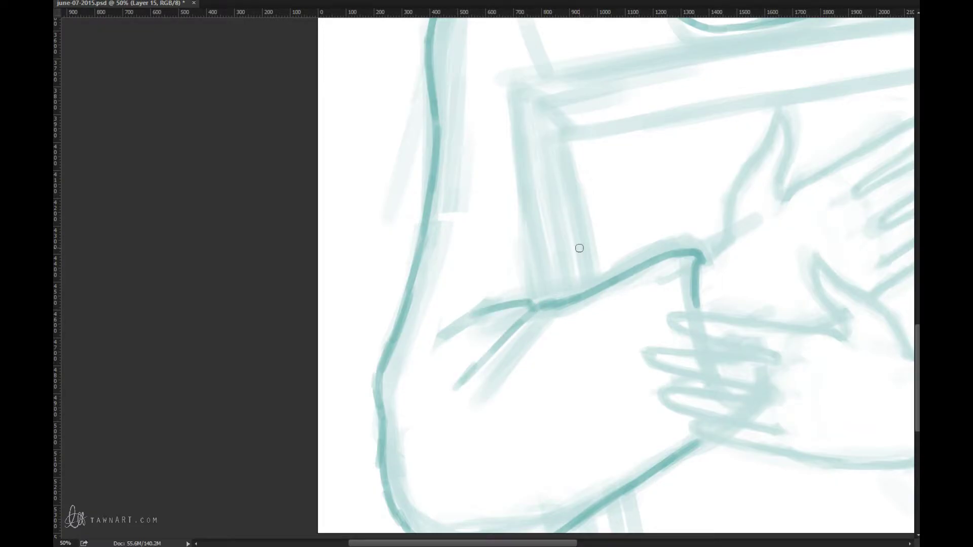
mouse_move(470, 377)
left_mouse_down()
mouse_move(446, 391)
mouse_move(457, 365)
left_mouse_up()
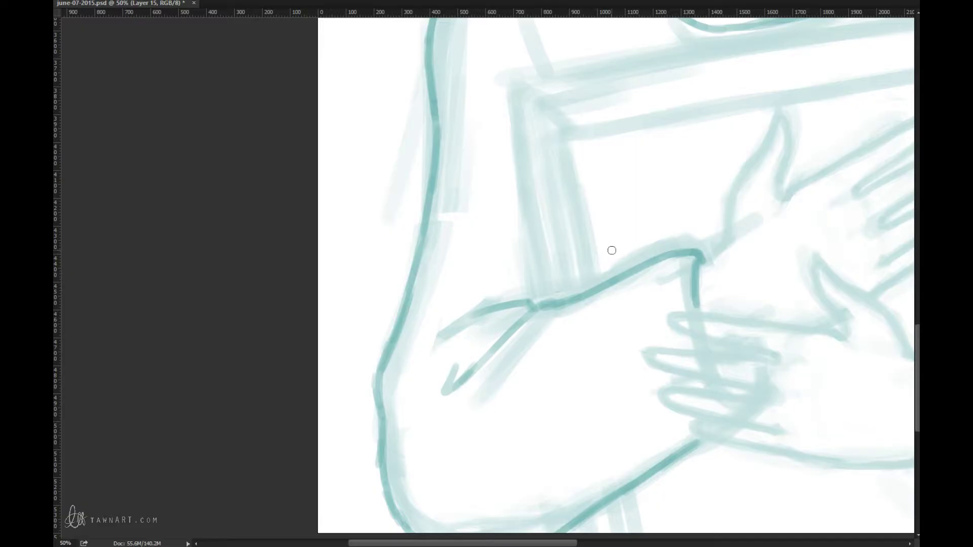
key("ctrl+z")
left_click_drag(476, 367, 458, 442)
Darken the diagonal chest line and the line beside the book corner.
mouse_move(638, 304)
left_mouse_down()
mouse_move(543, 350)
mouse_move(534, 395)
left_mouse_up()
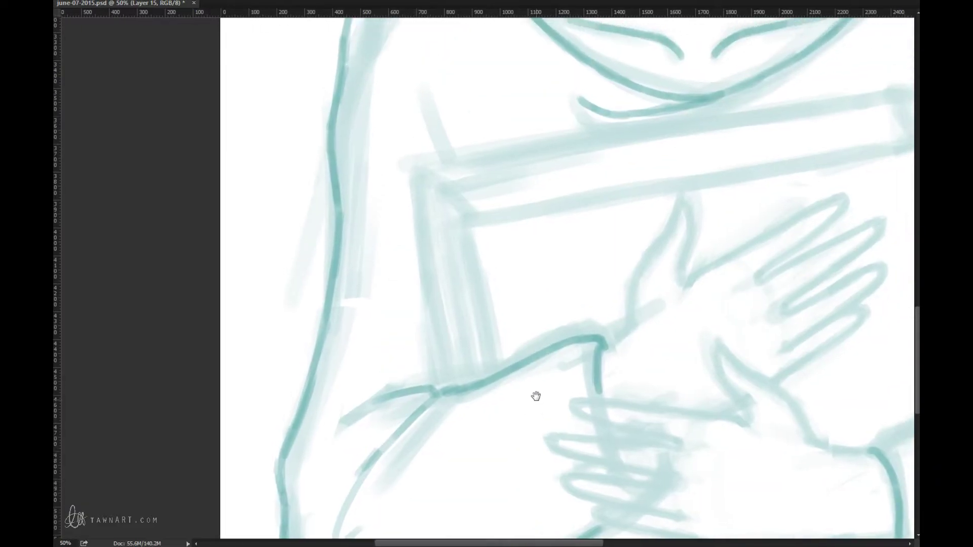
left_click_drag(506, 278, 436, 348)
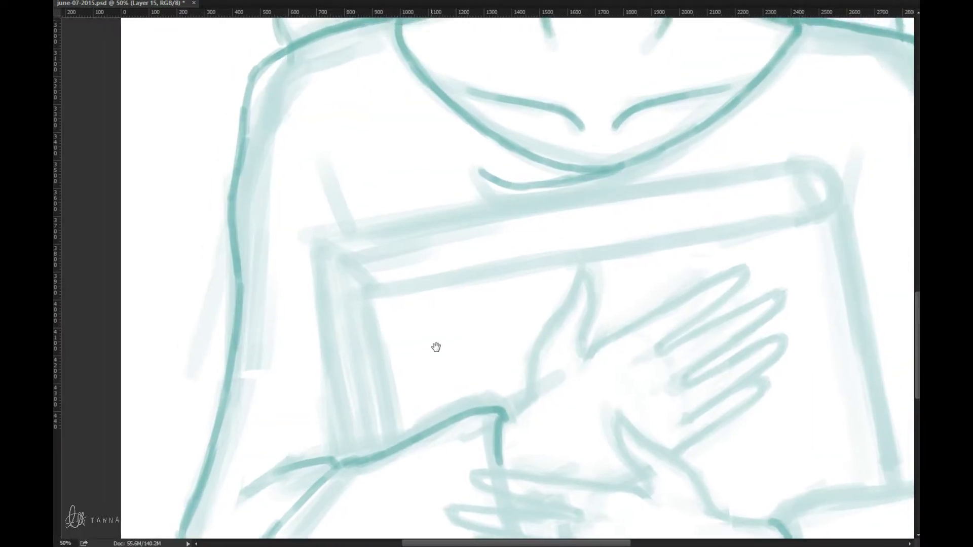
mouse_move(333, 278)
left_mouse_down()
mouse_move(309, 246)
mouse_move(337, 279)
mouse_move(307, 213)
left_mouse_up()
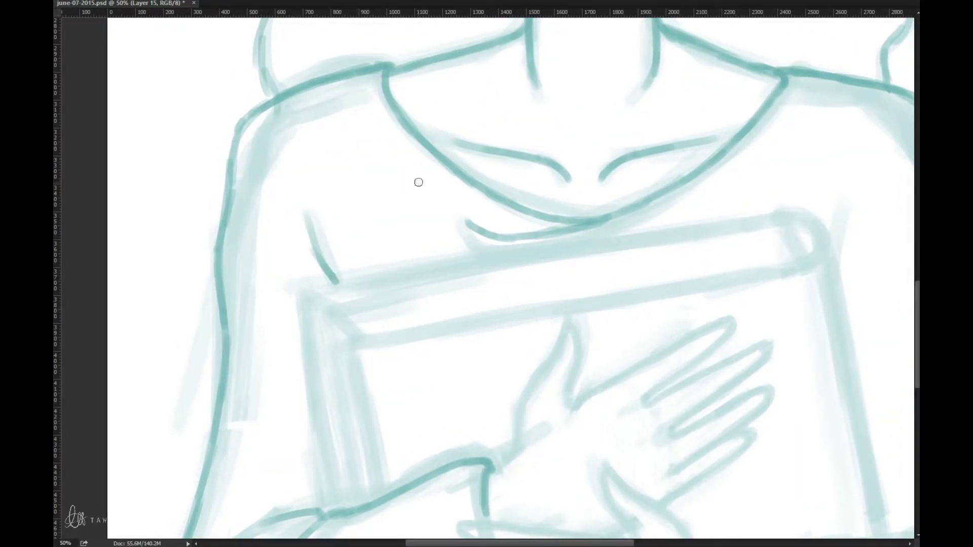
mouse_move(684, 272)
left_mouse_down()
mouse_move(526, 305)
mouse_move(430, 338)
left_mouse_up()
left_click_drag(581, 324, 600, 266)
Ink the upper edge of the other sleeve.
left_click_drag(533, 433, 467, 119)
mouse_move(472, 328)
left_mouse_down()
mouse_move(470, 289)
mouse_move(547, 296)
mouse_move(539, 289)
mouse_move(638, 277)
mouse_move(661, 263)
mouse_move(747, 286)
left_mouse_up()
left_click_drag(671, 260, 741, 236)
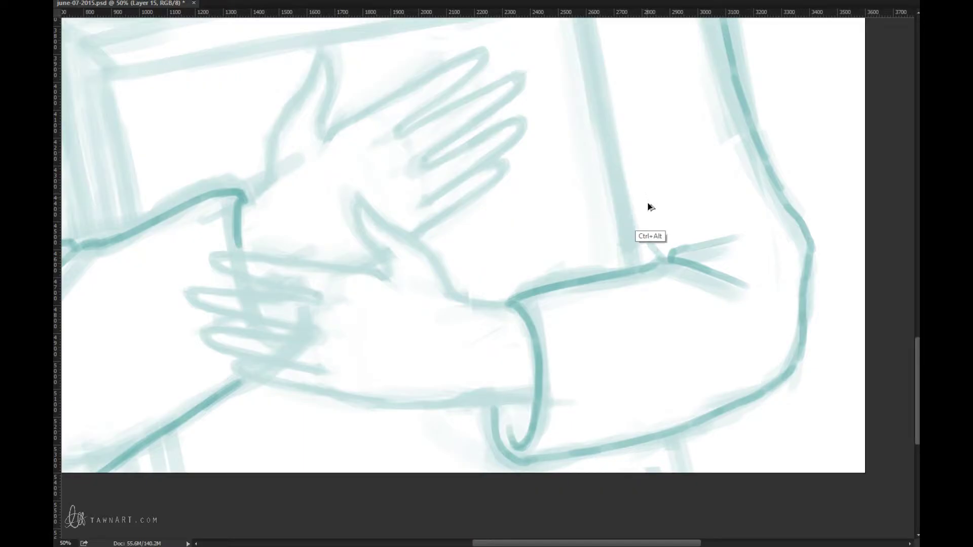
left_click(630, 343, "ctrl+alt")
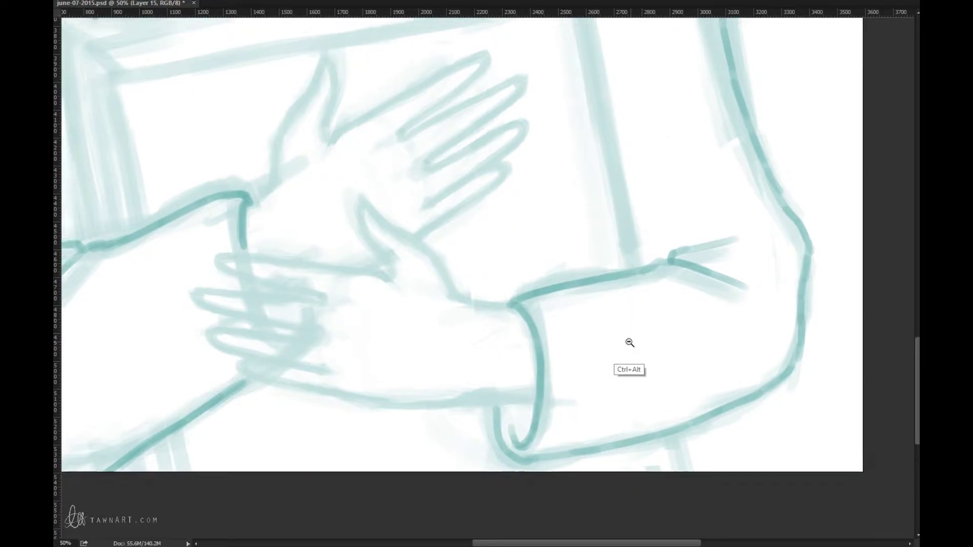
Zoom out to the whole drawing, back in to 33.3%, and add a short stroke extending the right sleeve line.
left_click(632, 342, "ctrl+alt")
left_click(636, 338, "ctrl+alt")
left_click(637, 337, "ctrl+alt")
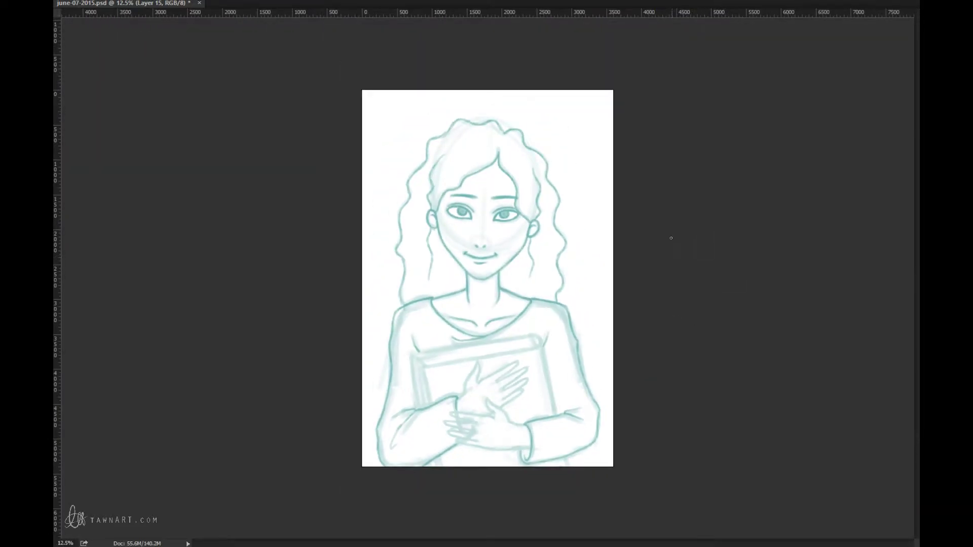
left_click(585, 412, "ctrl")
left_click(585, 413, "ctrl")
left_click(585, 414, "ctrl")
left_click_drag(584, 417, 591, 274)
key("ctrl+r")
left_click_drag(658, 354, 673, 385)
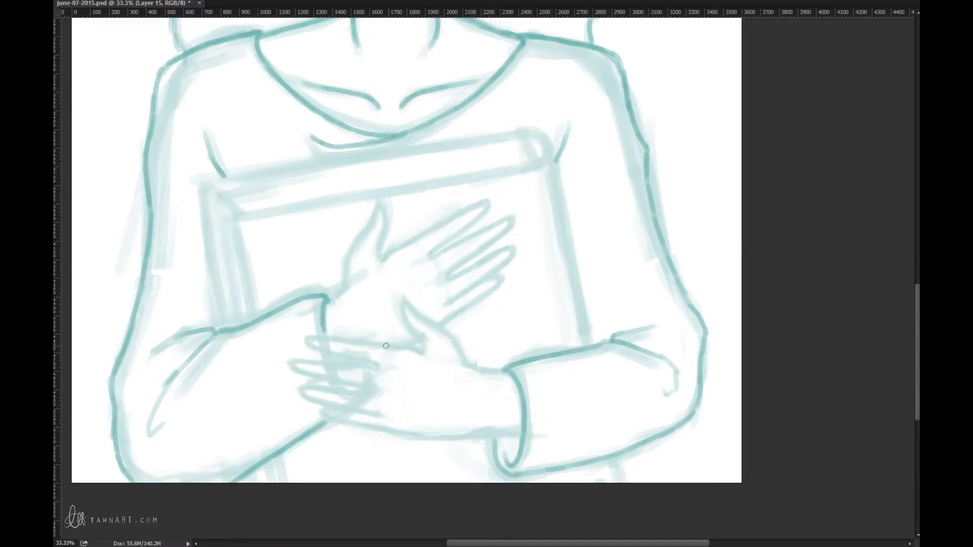
left_click_drag(376, 242, 449, 284)
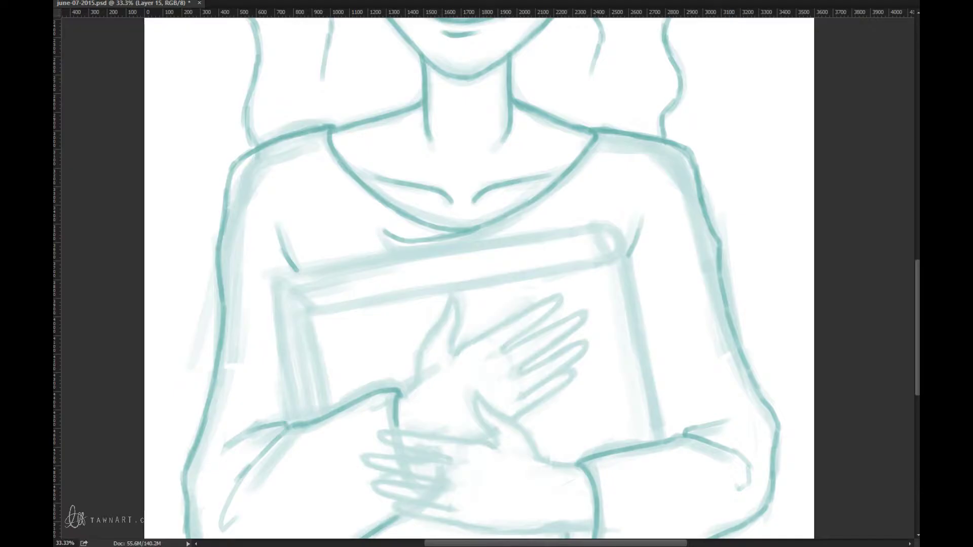
On a new layer, ink the book's inner left and top edges plus its outer top and left edges.
key("ctrl+shift+alt+n")
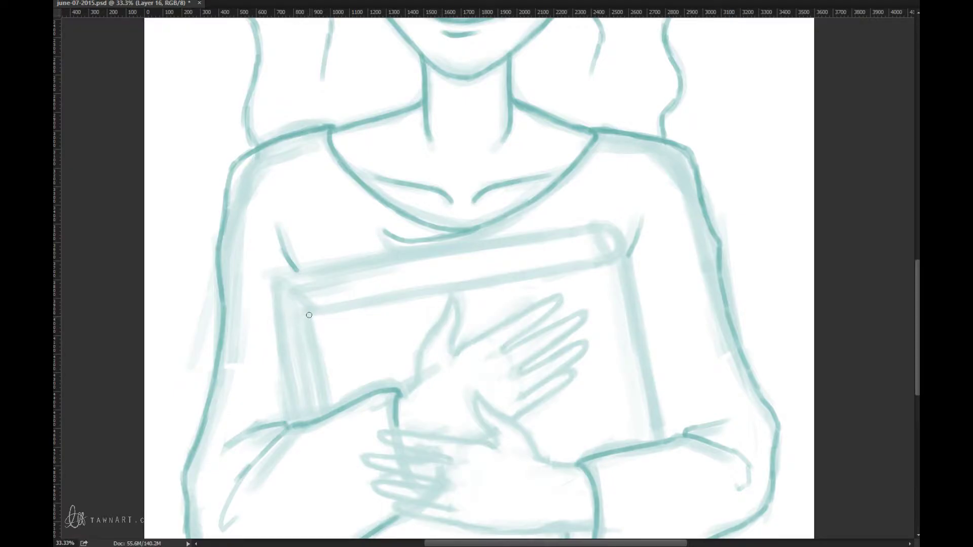
left_click_drag(308, 315, 332, 437)
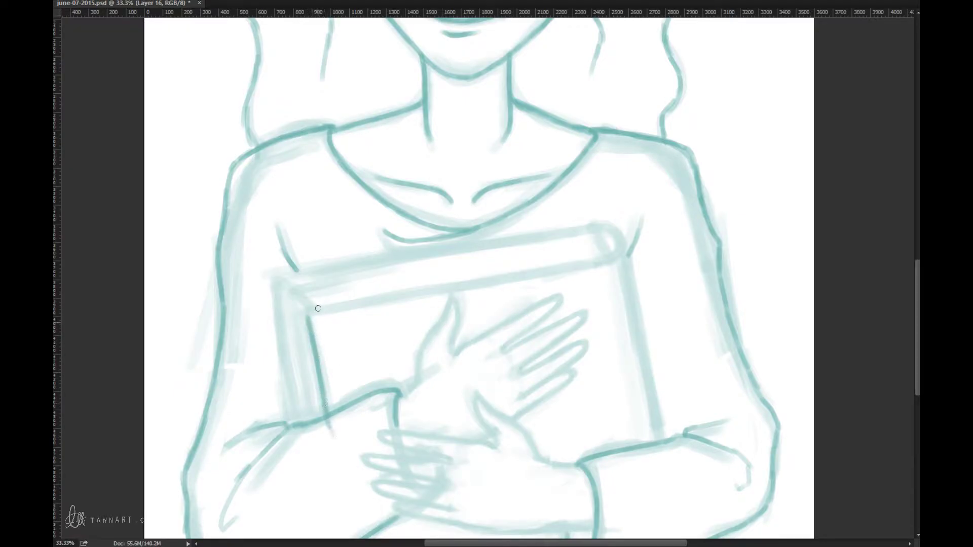
left_click_drag(328, 308, 604, 261)
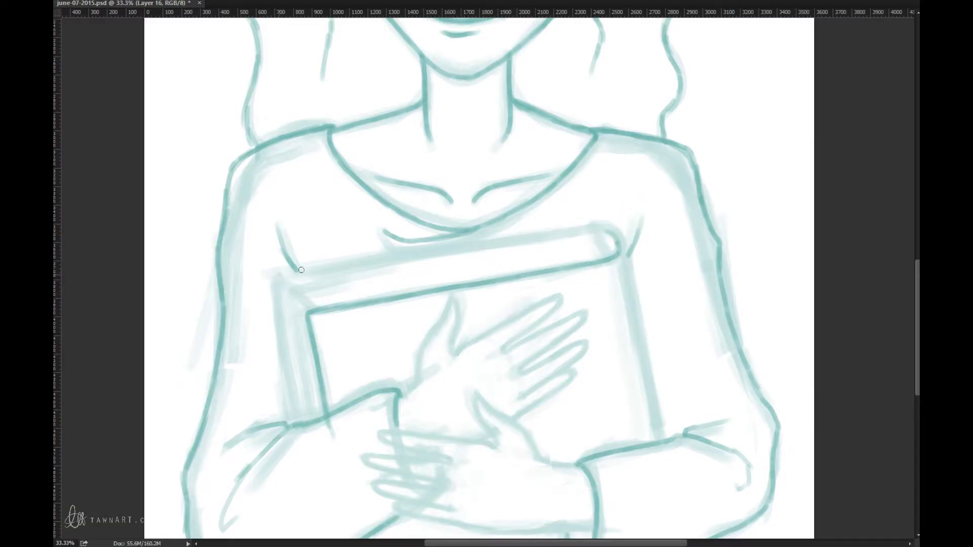
mouse_move(280, 276)
left_mouse_down()
mouse_move(529, 234)
mouse_move(603, 229)
mouse_move(617, 240)
left_mouse_up()
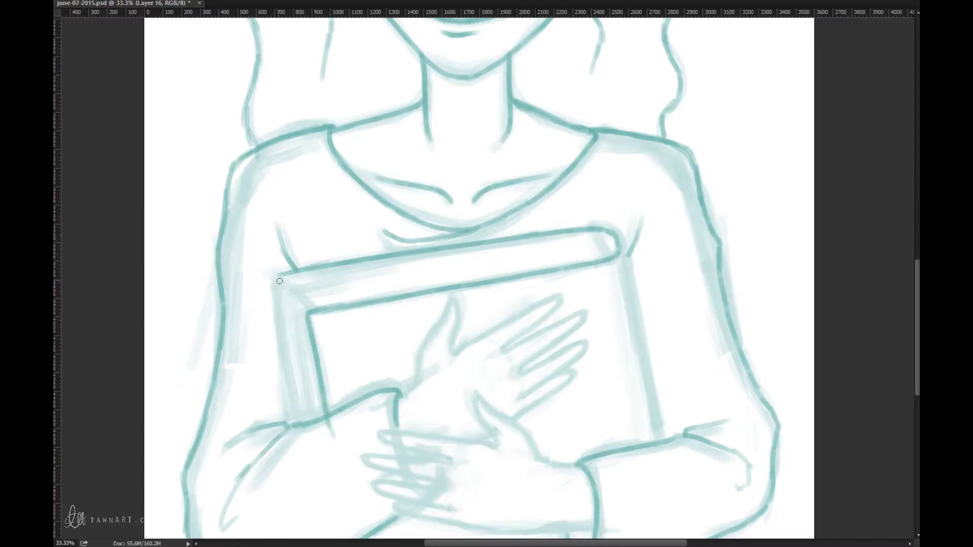
left_click_drag(277, 283, 302, 424)
Ink the book's right edge and a short line below the sleeve.
left_click_drag(456, 466, 456, 199)
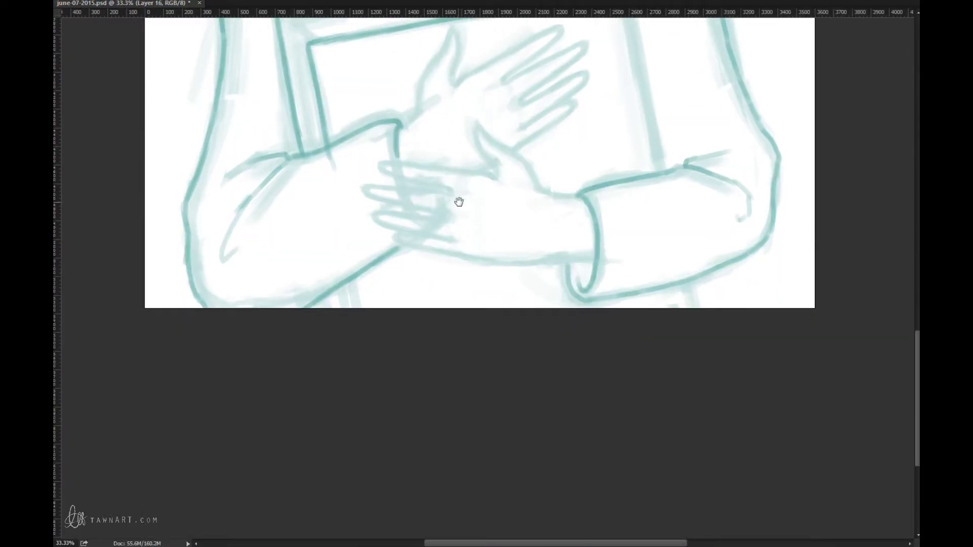
left_click_drag(354, 282, 364, 321)
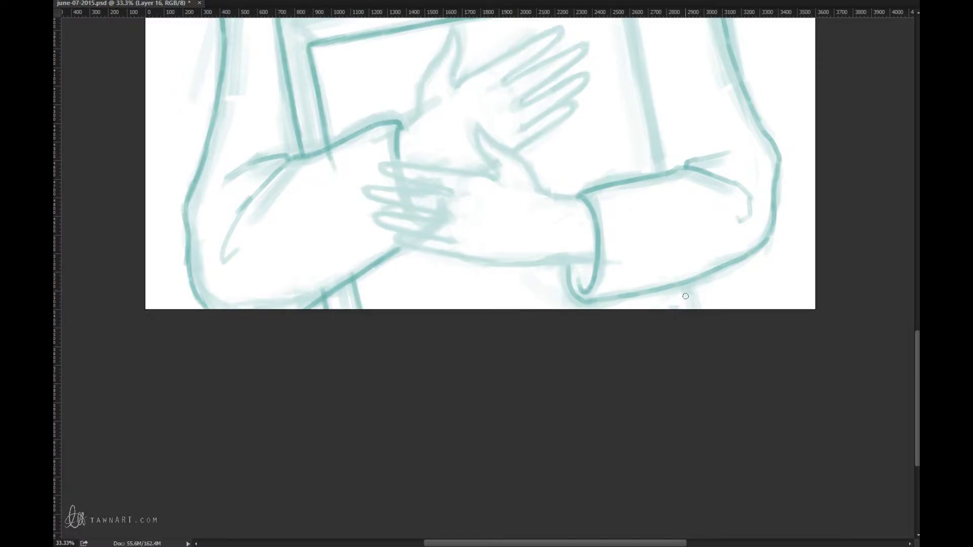
left_click_drag(682, 228, 589, 313)
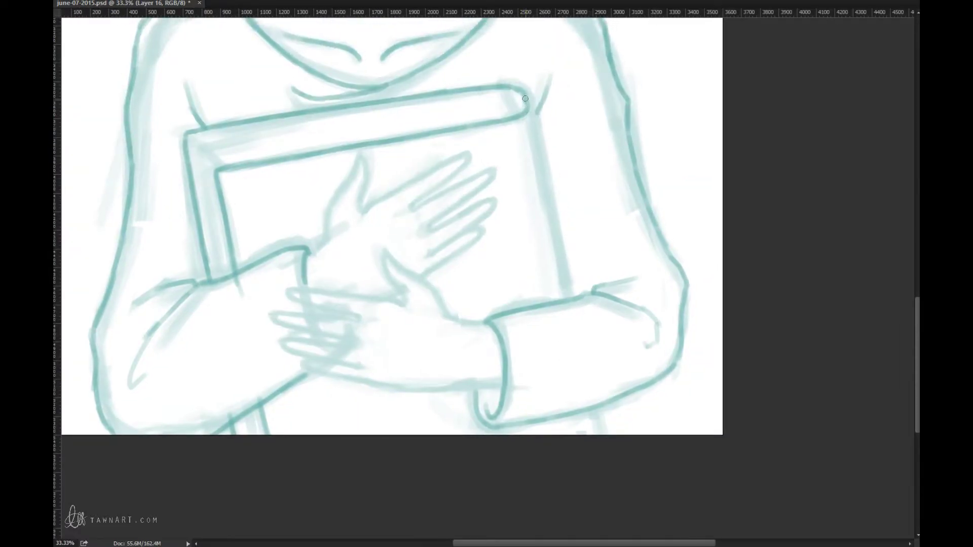
left_click_drag(525, 93, 572, 315)
left_click_drag(592, 401, 601, 434)
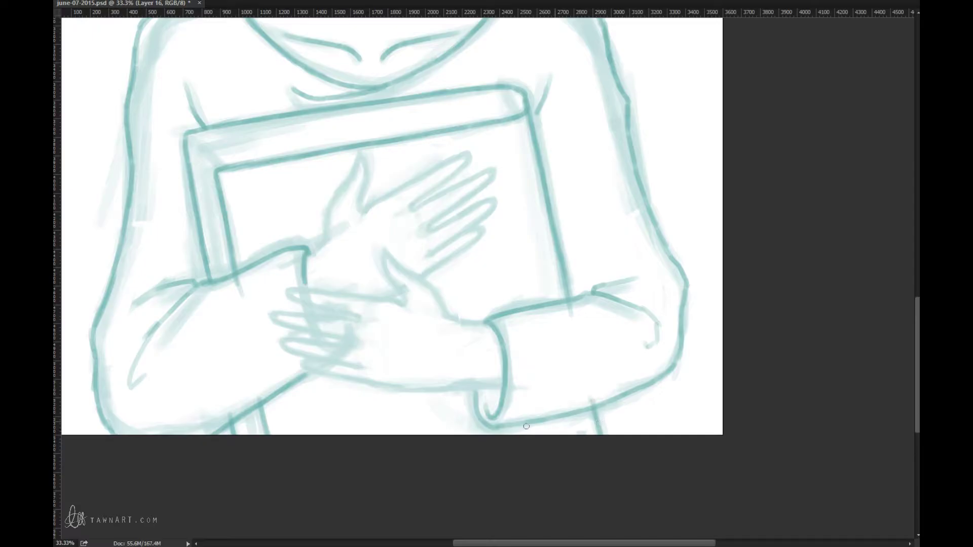
left_click_drag(277, 340, 365, 429)
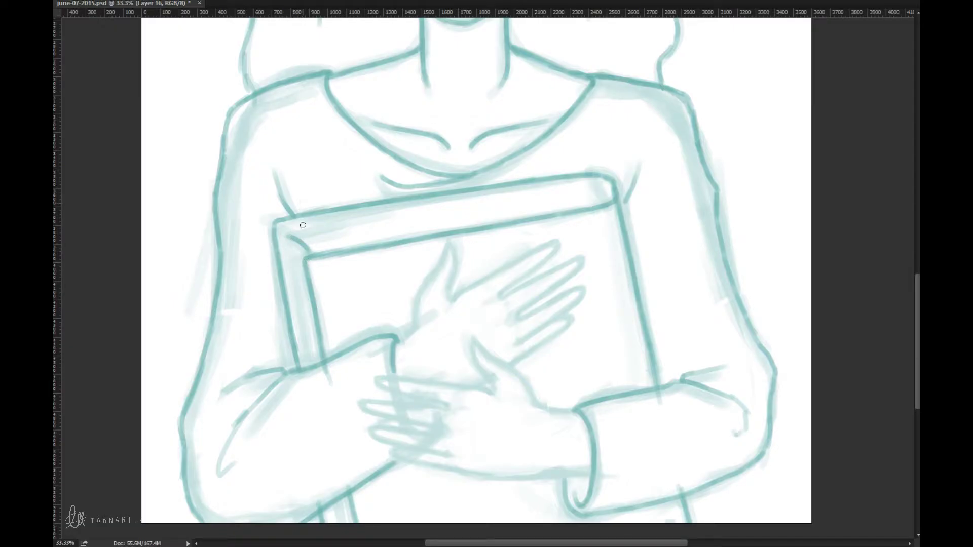
Darken the frame's inner corner and extend the top edge right, undoing the top-right corner attempts.
key("alt")
mouse_move(286, 236)
left_mouse_down()
mouse_move(311, 251)
mouse_move(292, 236)
mouse_move(504, 197)
left_mouse_up()
left_click_drag(440, 205, 593, 177)
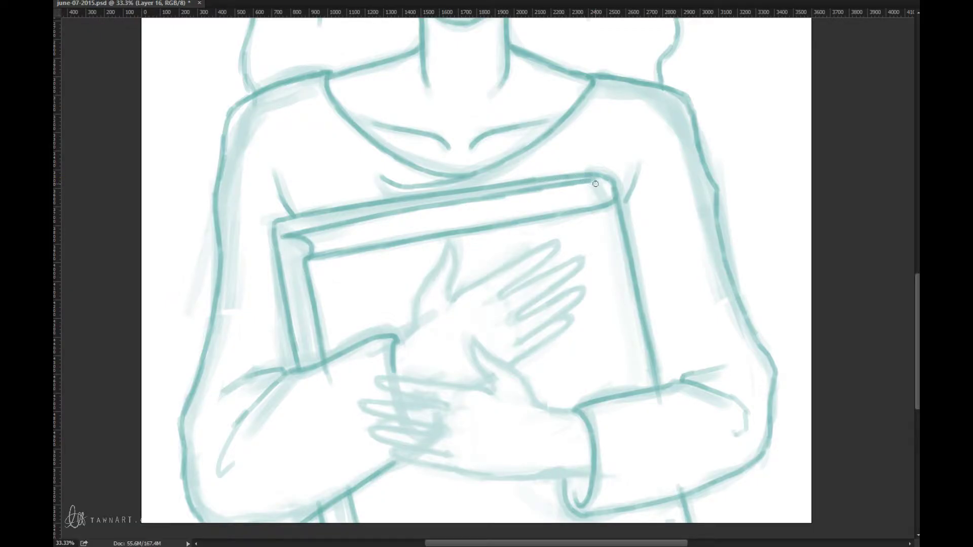
left_click_drag(595, 182, 608, 197)
key("ctrl+alt+z")
left_click_drag(594, 182, 611, 206)
key("ctrl+alt+z")
left_click_drag(389, 306, 474, 200)
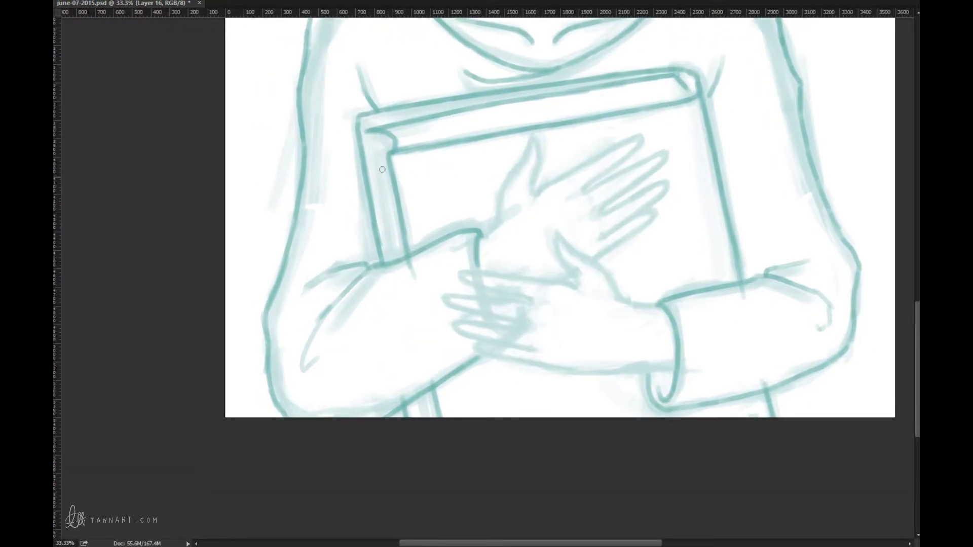
Draw two page lines along the book's top edge, a corner line, and spine lines down the left side.
left_click_drag(368, 135, 388, 263)
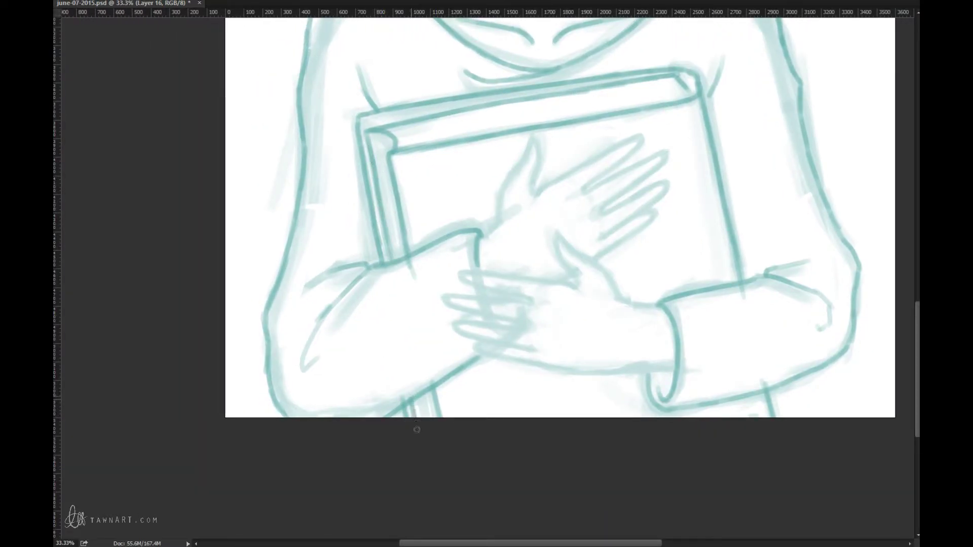
left_click_drag(419, 220, 447, 393)
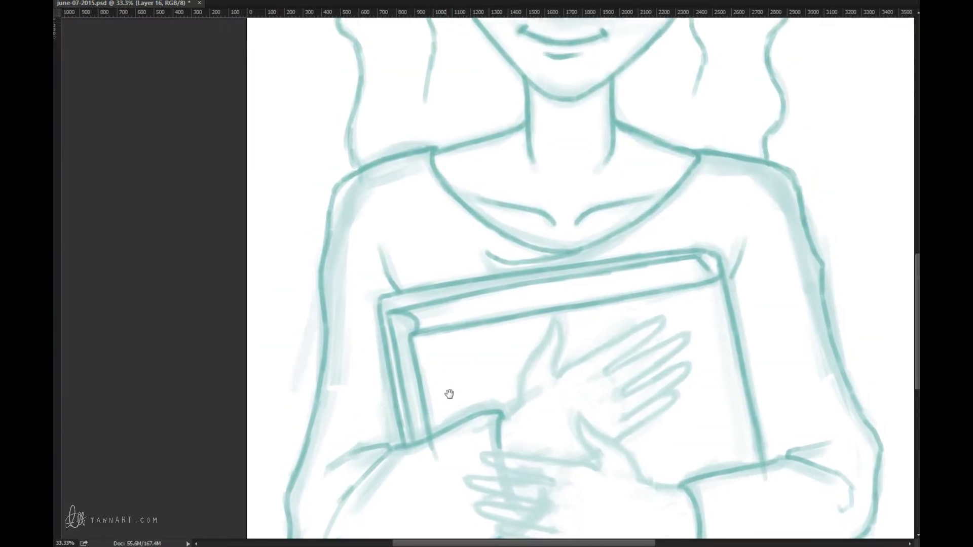
left_click_drag(421, 314, 657, 270)
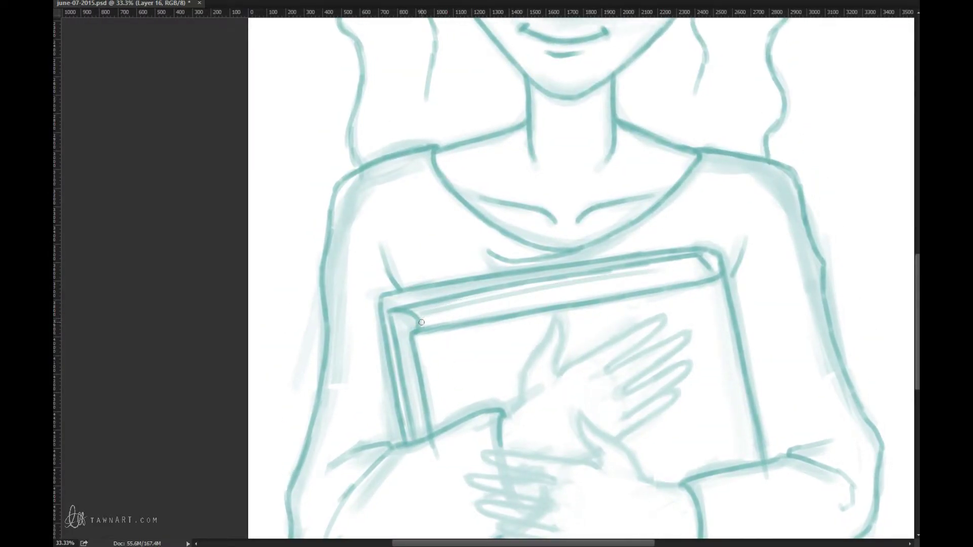
left_click_drag(421, 323, 648, 285)
left_click_drag(706, 267, 643, 276)
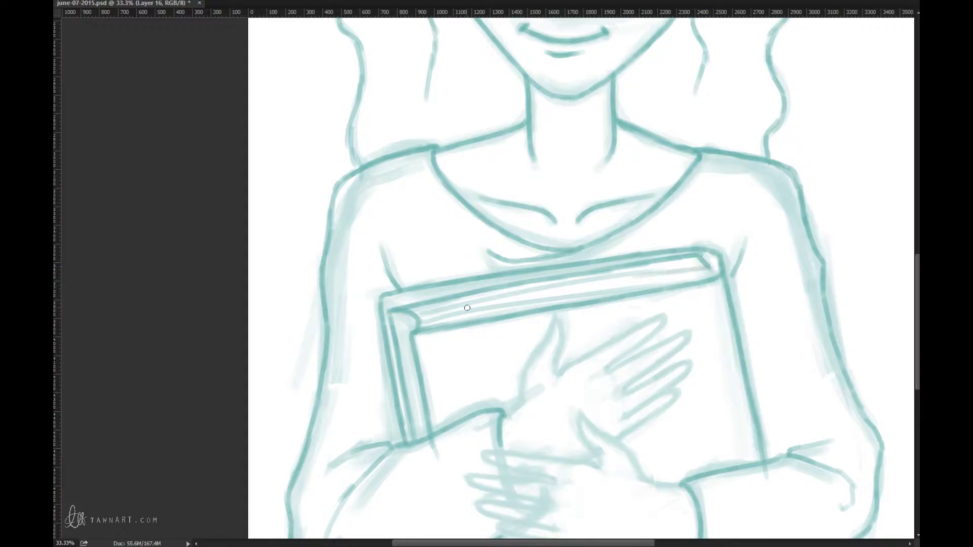
mouse_move(403, 323)
left_mouse_down()
mouse_move(403, 401)
mouse_move(408, 356)
mouse_move(419, 436)
left_mouse_up()
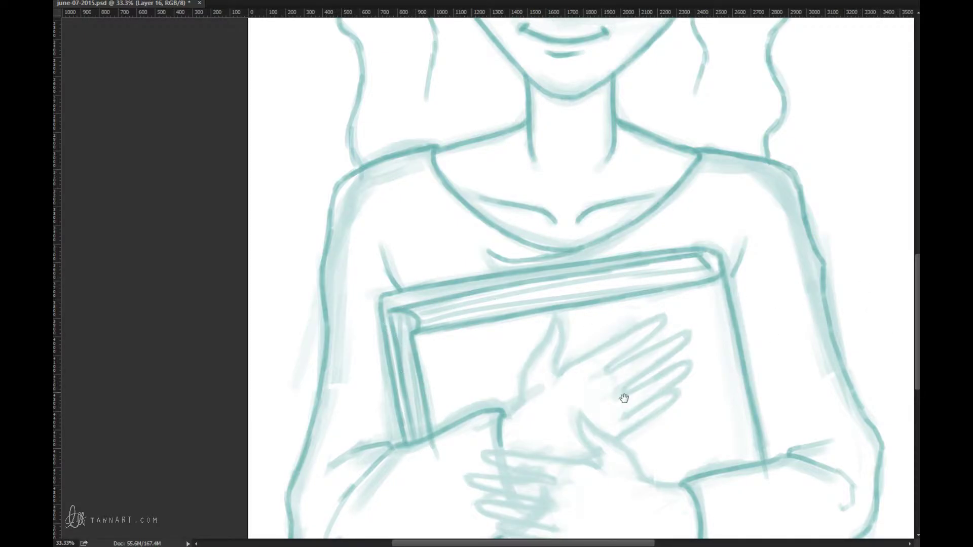
left_click_drag(583, 412, 575, 316)
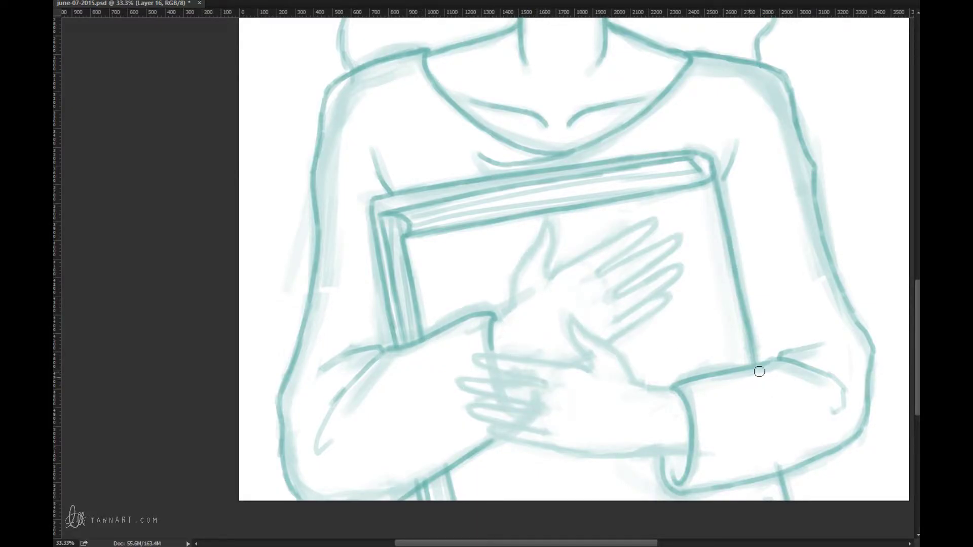
left_click_drag(600, 441, 548, 341)
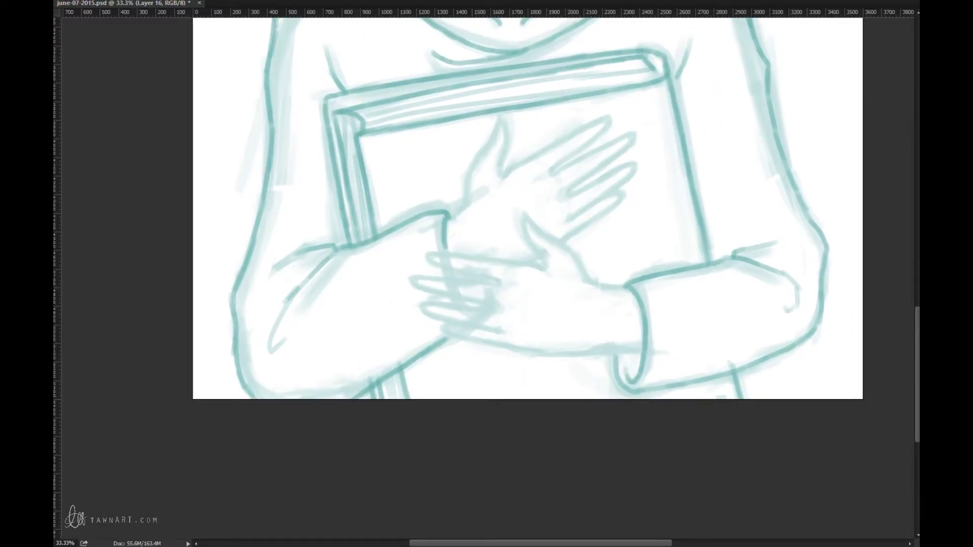
Erase the stray book line tip above the right sleeve.
key("ctrl+comma")
key("ctrl+comma")
left_click_drag(729, 365, 734, 364)
left_click_drag(411, 235, 446, 397)
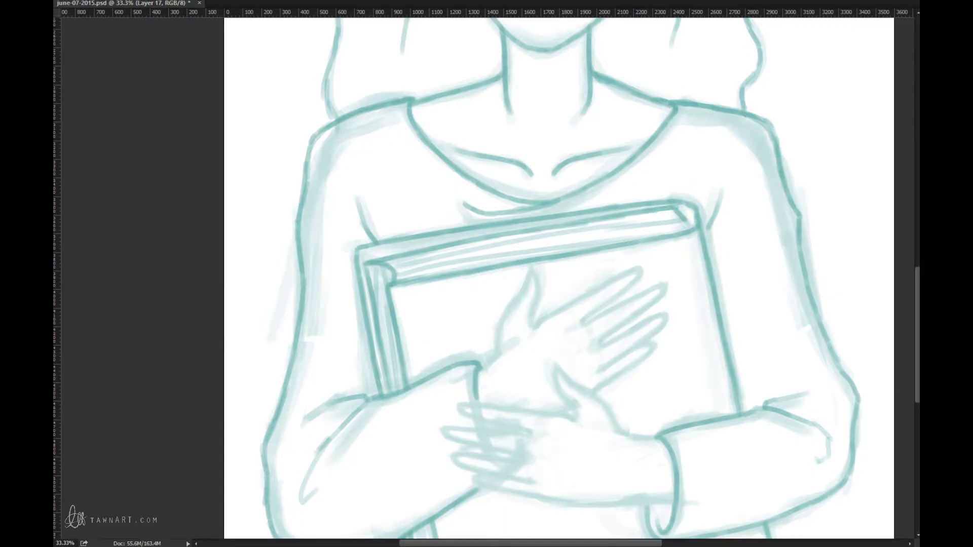
Zoom in to 50% and ink the upper hand's wrist line, fingers and thumb base.
left_click(512, 350, "ctrl")
mouse_move(463, 380)
left_mouse_down()
mouse_move(483, 362)
mouse_move(461, 382)
mouse_move(541, 246)
mouse_move(556, 255)
mouse_move(549, 303)
mouse_move(694, 232)
mouse_move(685, 257)
mouse_move(620, 310)
mouse_move(733, 253)
mouse_move(731, 278)
mouse_move(738, 265)
mouse_move(649, 334)
mouse_move(665, 339)
mouse_move(646, 342)
mouse_move(737, 297)
mouse_move(716, 323)
mouse_move(735, 308)
mouse_move(651, 377)
left_mouse_up()
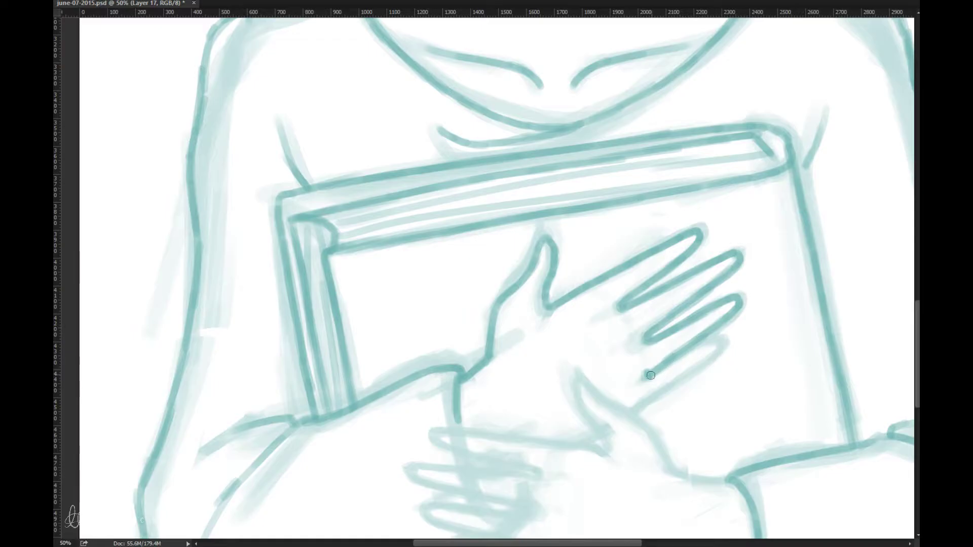
mouse_move(651, 376)
left_mouse_down()
mouse_move(724, 338)
mouse_move(709, 360)
mouse_move(632, 412)
left_mouse_up()
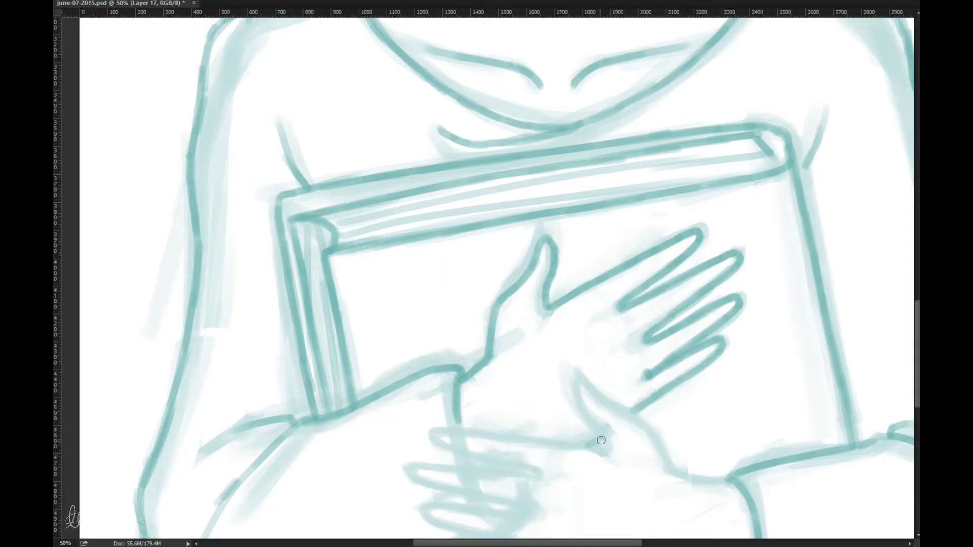
left_click_drag(602, 440, 584, 447)
Ink the curved wrist line across the lower hand, erasing part of it, and return to the Brush.
left_click_drag(600, 489, 541, 372)
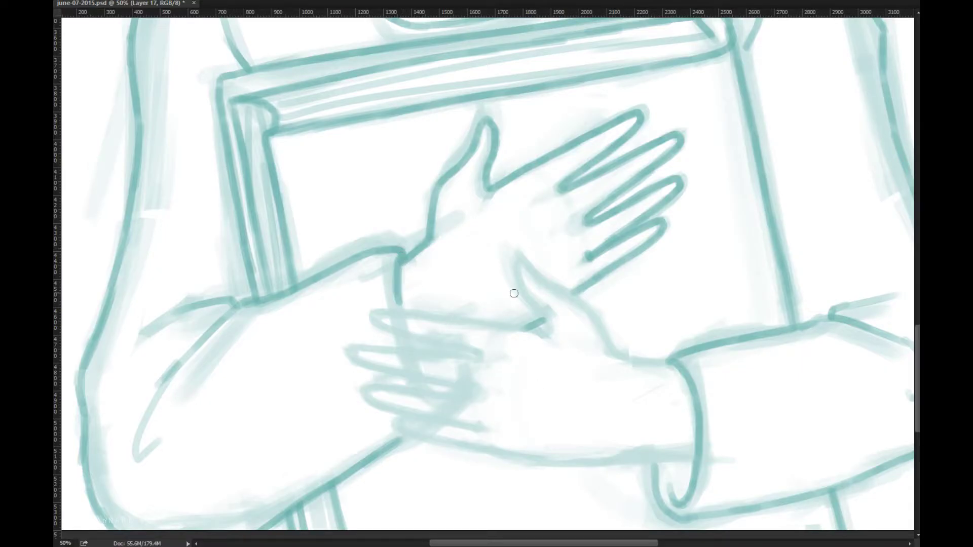
mouse_move(401, 259)
left_mouse_down()
mouse_move(406, 345)
mouse_move(423, 385)
mouse_move(443, 397)
mouse_move(458, 369)
mouse_move(459, 385)
mouse_move(378, 450)
left_mouse_up()
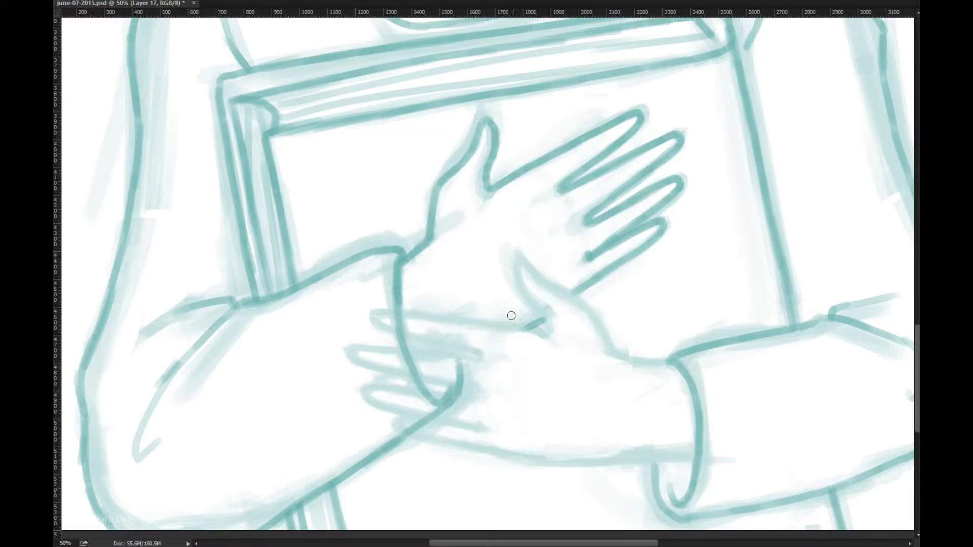
mouse_move(446, 385)
left_mouse_down()
mouse_move(422, 411)
mouse_move(441, 398)
mouse_move(448, 360)
mouse_move(482, 401)
mouse_move(462, 395)
mouse_move(458, 417)
mouse_move(457, 360)
mouse_move(463, 384)
mouse_move(452, 400)
mouse_move(418, 376)
mouse_move(445, 375)
left_mouse_up()
key("b")
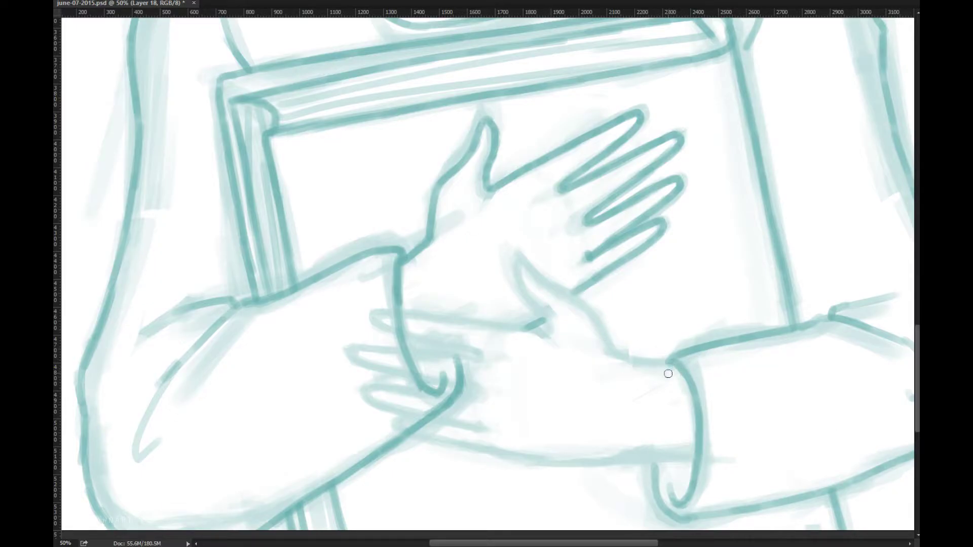
Flip the canvas horizontally and ink the lower hand's wrist lines in dark teal.
key("ctrl+shift+h")
mouse_move(421, 349)
left_mouse_down()
mouse_move(370, 362)
mouse_move(439, 345)
mouse_move(460, 304)
mouse_move(515, 269)
mouse_move(527, 286)
mouse_move(504, 309)
mouse_move(504, 335)
mouse_move(671, 308)
mouse_move(657, 310)
mouse_move(675, 315)
mouse_move(654, 328)
mouse_move(562, 356)
mouse_move(692, 353)
mouse_move(676, 372)
mouse_move(578, 386)
mouse_move(580, 397)
mouse_move(681, 389)
mouse_move(675, 403)
mouse_move(562, 426)
mouse_move(651, 415)
left_mouse_up()
mouse_move(352, 461)
left_mouse_down()
mouse_move(374, 456)
mouse_move(347, 455)
mouse_move(469, 462)
mouse_move(445, 462)
mouse_move(626, 434)
left_mouse_up()
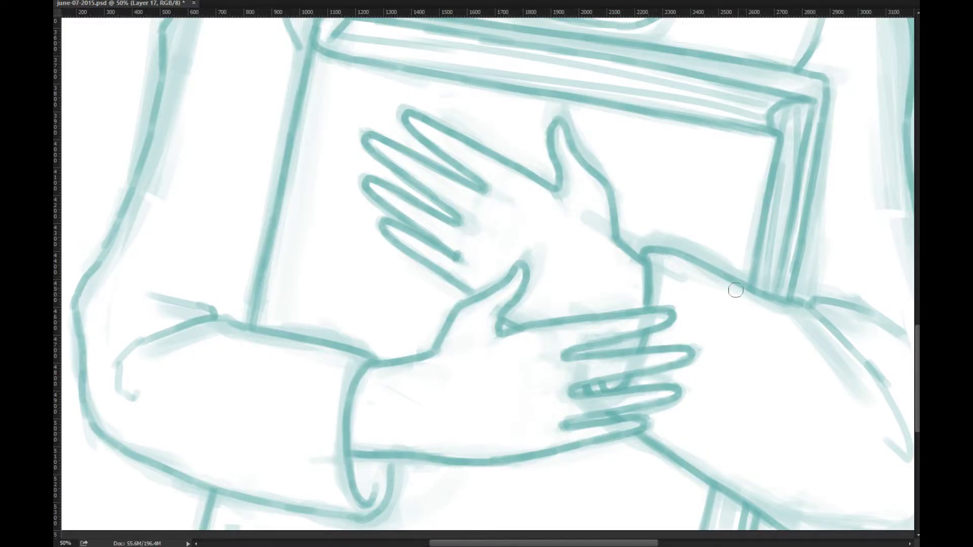
Zoom out to 12.5% to see the whole figure.
left_click(513, 423, "ctrl+alt")
left_click(522, 416, "ctrl+alt")
left_click(542, 399, "ctrl+alt")
left_click(571, 375, "ctrl+alt")
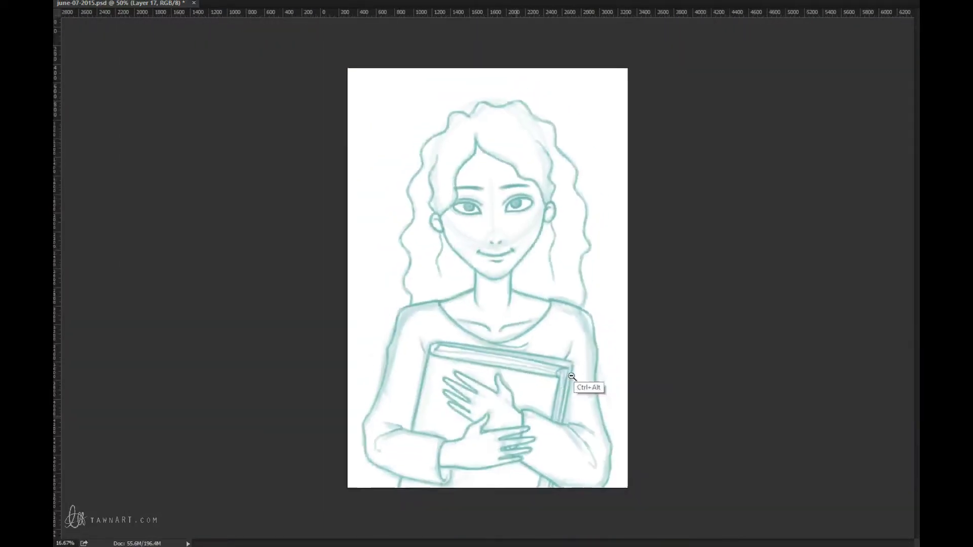
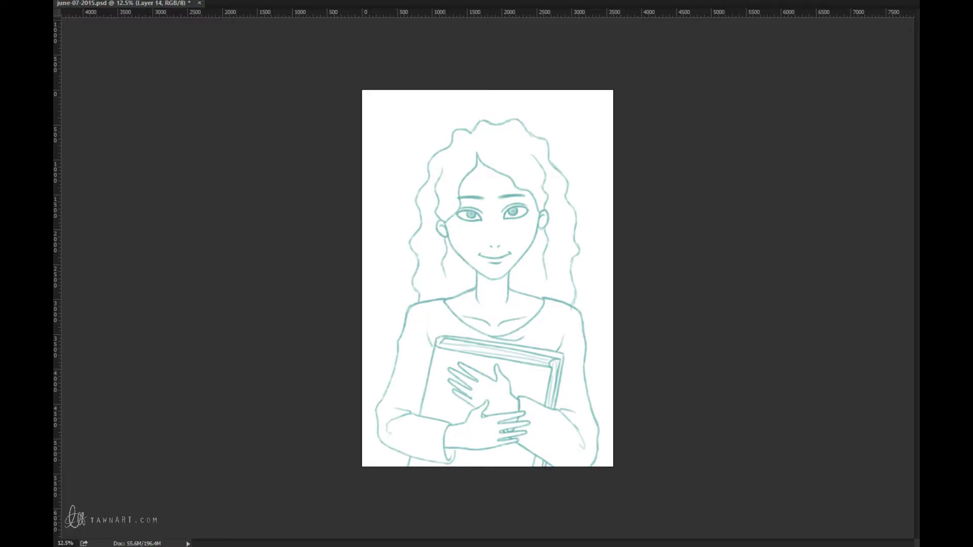
Hide the hands and book to compare the sketch, then bring the book and upper hand back.
key("ctrl+z")
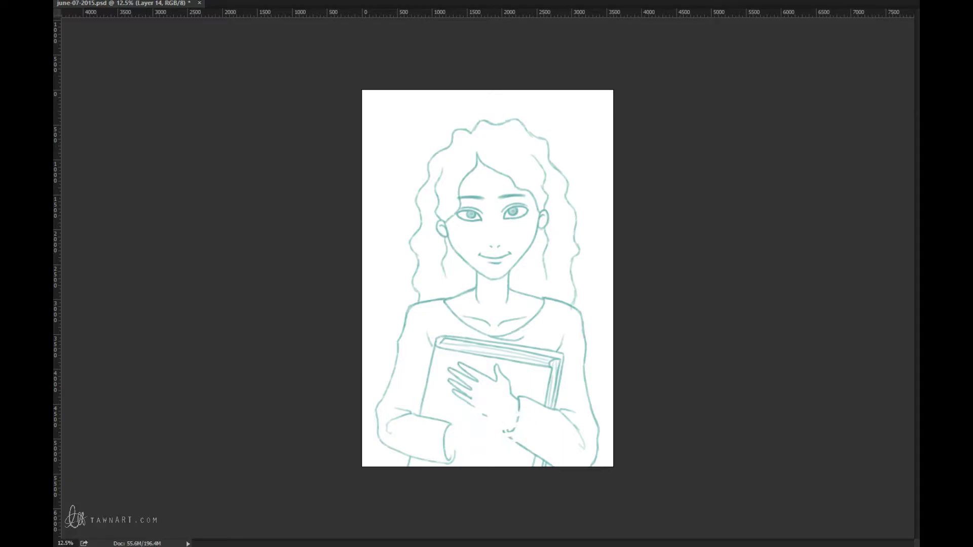
key("ctrl+z")
key("ctrl+alt+z")
key("ctrl+alt+z")
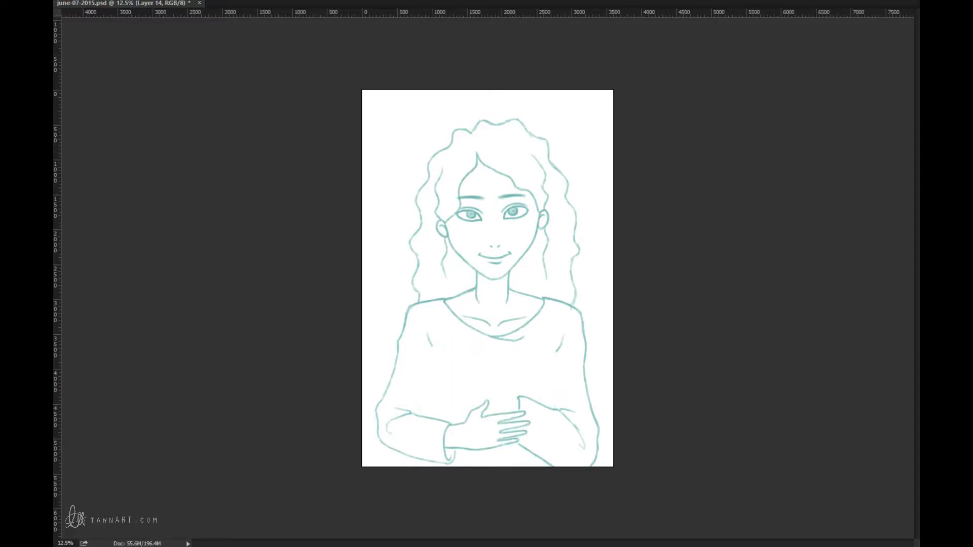
key("ctrl+shift+z")
key("ctrl+shift+z")
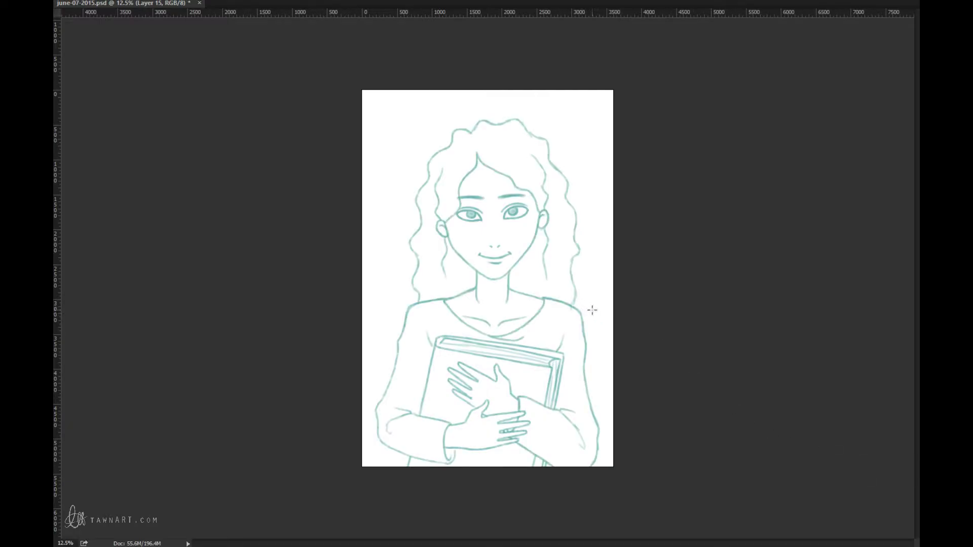
Shift the right arm's outer outline slightly left, toward the book.
mouse_move(592, 310)
left_mouse_down()
mouse_move(562, 298)
mouse_move(590, 449)
mouse_move(608, 467)
mouse_move(656, 290)
left_mouse_up()
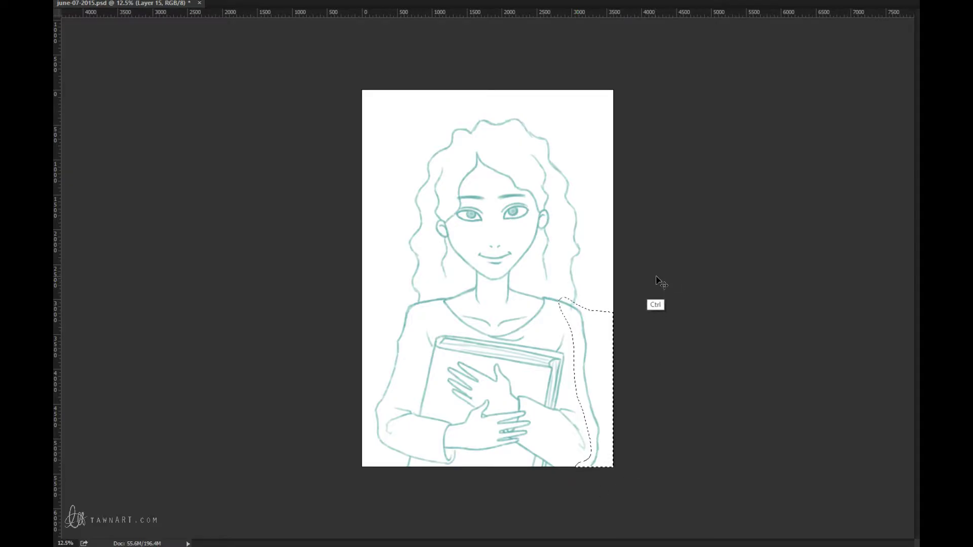
key("ctrl+t")
left_click_drag(598, 405, 591, 406)
key("Left")
key("Left")
key("Left")
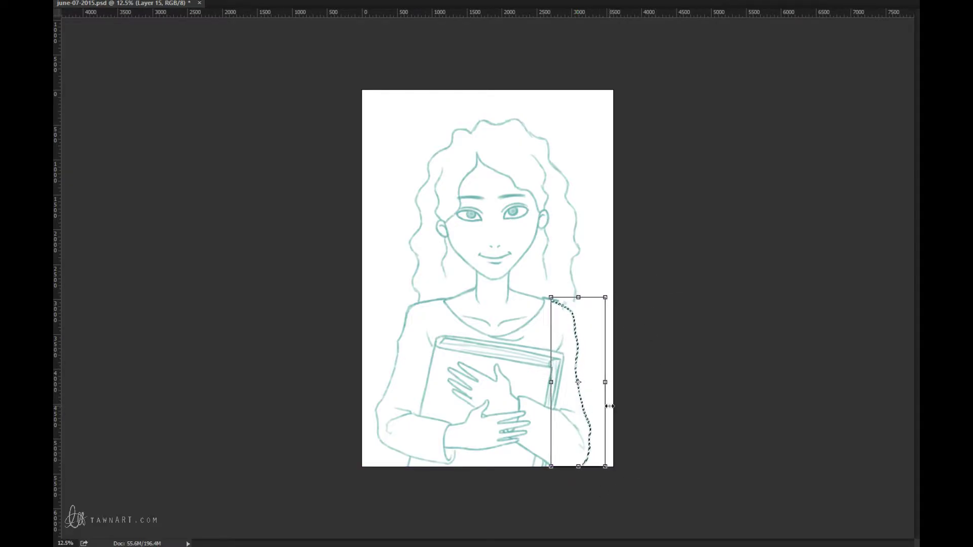
key("Return")
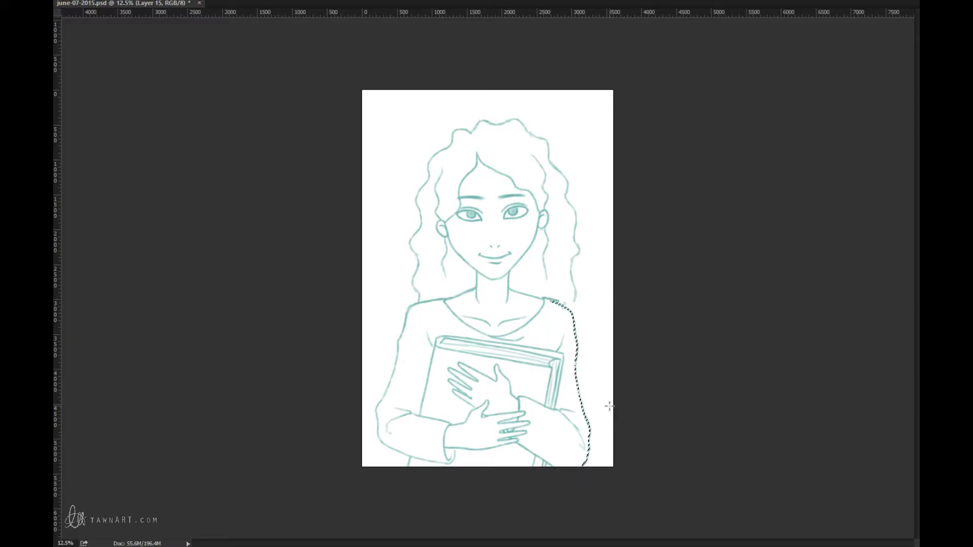
key("ctrl+d")
Nudge the left arm's outer outline two steps right, toward the book.
mouse_move(432, 311)
left_mouse_down()
mouse_move(422, 299)
mouse_move(405, 303)
mouse_move(395, 329)
mouse_move(368, 414)
mouse_move(386, 454)
mouse_move(392, 398)
mouse_move(435, 317)
left_mouse_up()
key("ctrl+t")
key("Right")
key("Right")
key("Right")
key("Right")
key("Right")
key("Right")
key("Right")
key("Right")
key("Right")
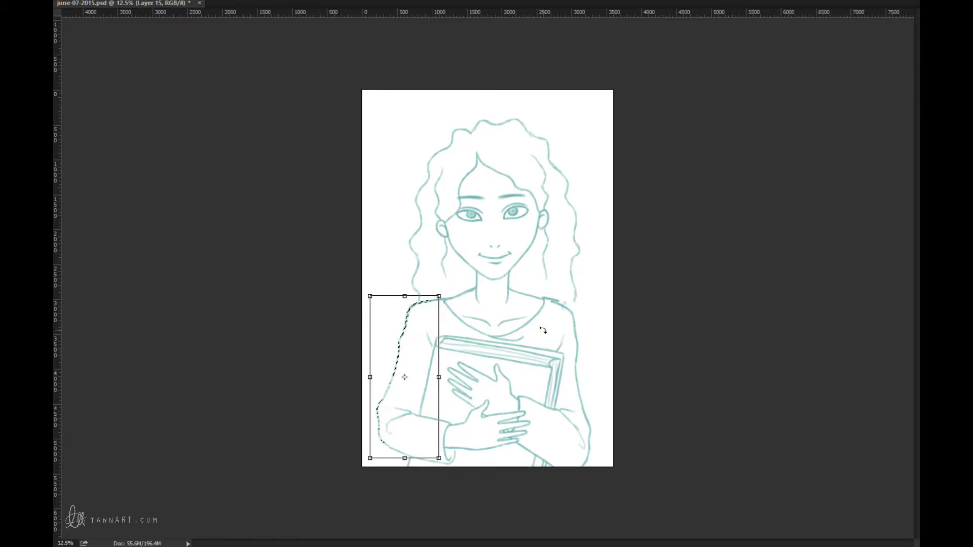
key("Right")
key("Right")
key("Right")
key("Right")
key("Right")
key("Right")
key("Right")
key("Right")
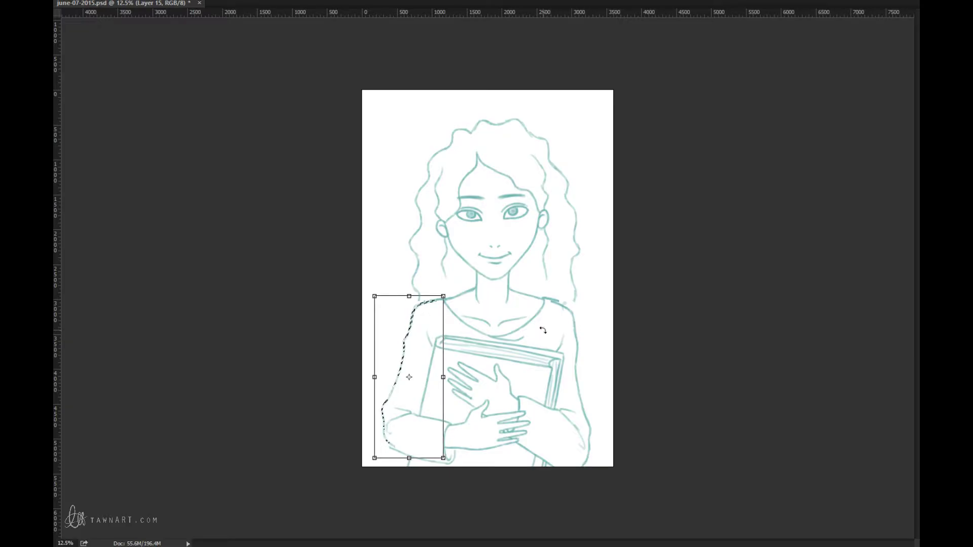
key("Return")
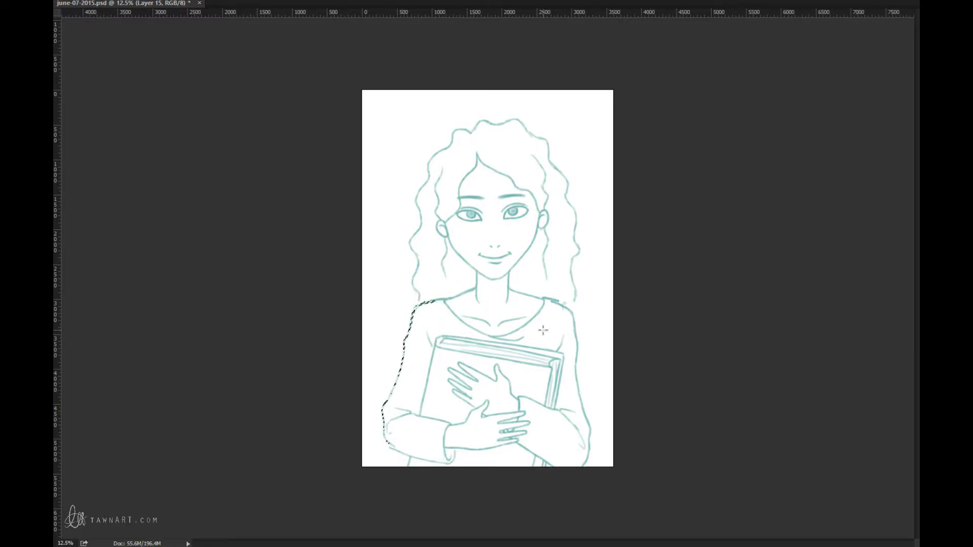
key("ctrl+d")
key("ctrl+space")
Zoom in and redraw the left elbow outline darker with a smaller brush.
left_click(470, 372)
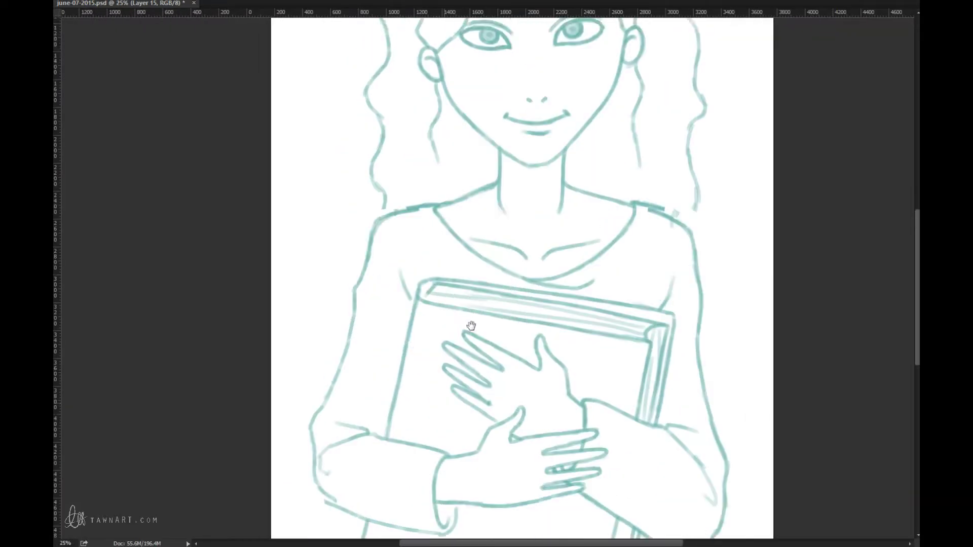
key("b")
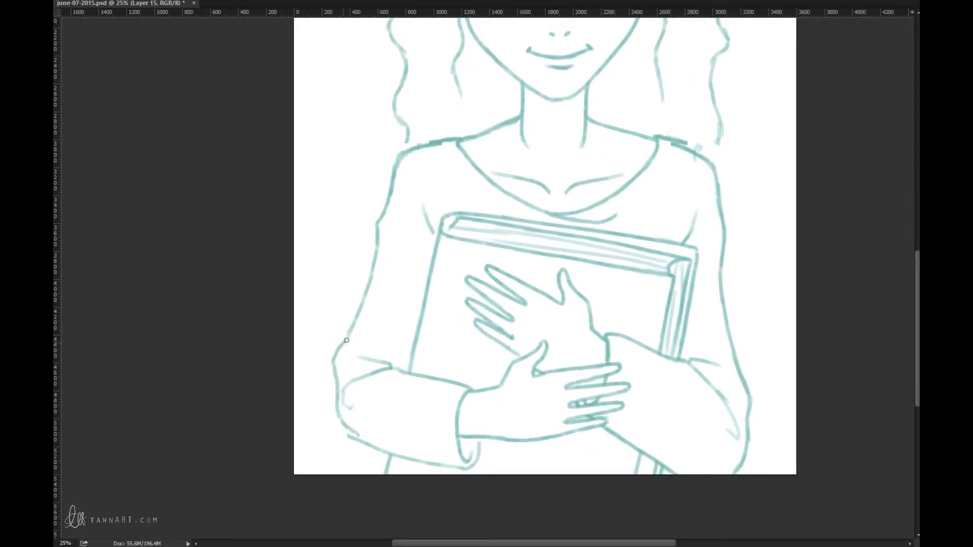
mouse_move(348, 338)
left_mouse_down()
mouse_move(332, 403)
mouse_move(338, 429)
mouse_move(358, 439)
mouse_move(347, 436)
left_mouse_up()
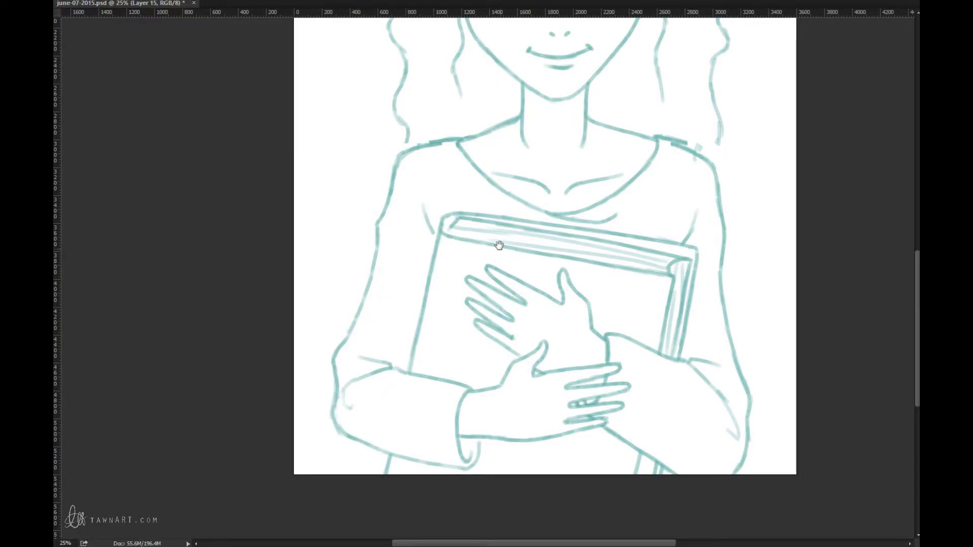
Redraw the shoulder line as one stroke from neck to arm, trimming it where the hair joins.
left_click_drag(483, 226, 435, 338)
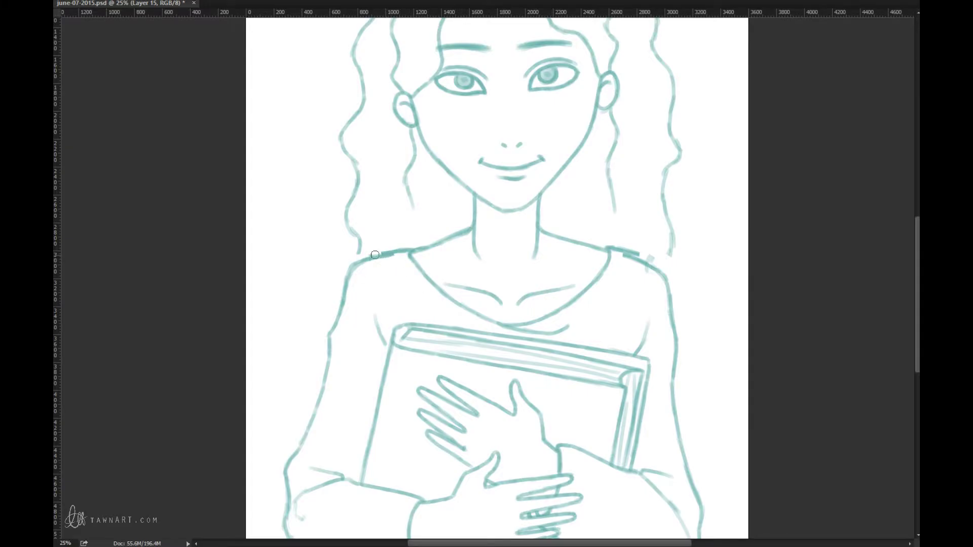
mouse_move(621, 244)
left_mouse_down()
mouse_move(652, 257)
mouse_move(658, 279)
left_mouse_up()
key("b")
left_click_drag(608, 249, 663, 275)
mouse_move(363, 252)
left_mouse_down()
mouse_move(357, 262)
mouse_move(408, 245)
mouse_move(372, 264)
left_mouse_up()
key("e")
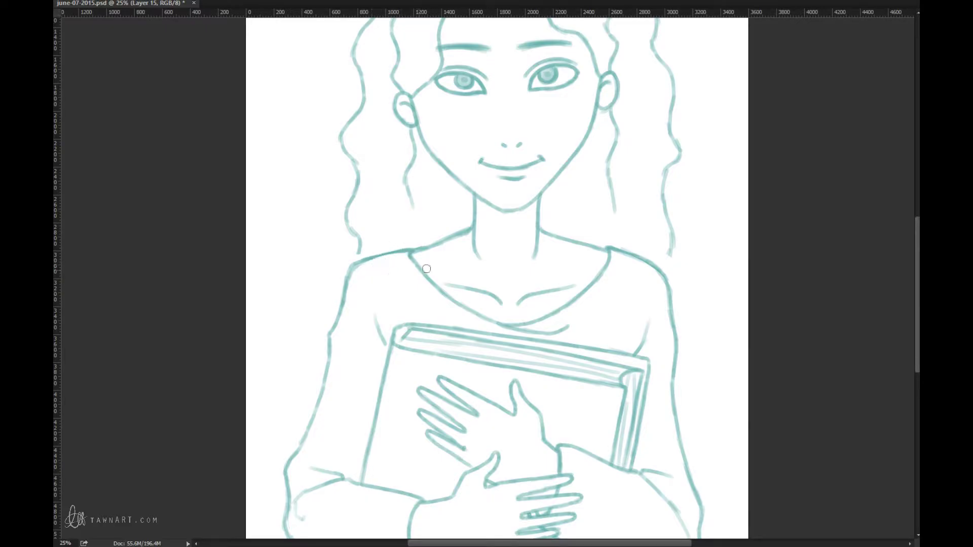
left_click(647, 391, "ctrl+alt")
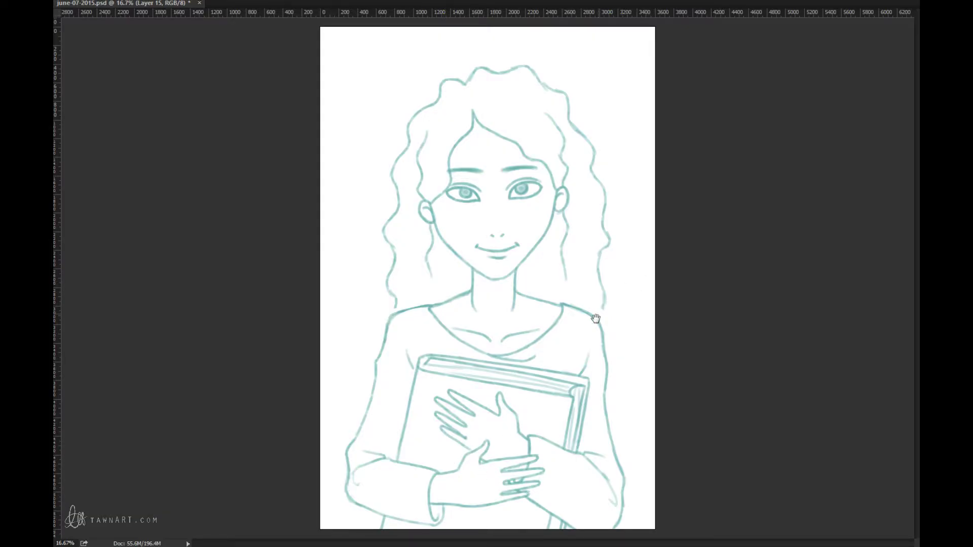
key("ctrl+minus")
Extend the right and left outer hair strands down to the shoulders.
left_click_drag(575, 293, 574, 300)
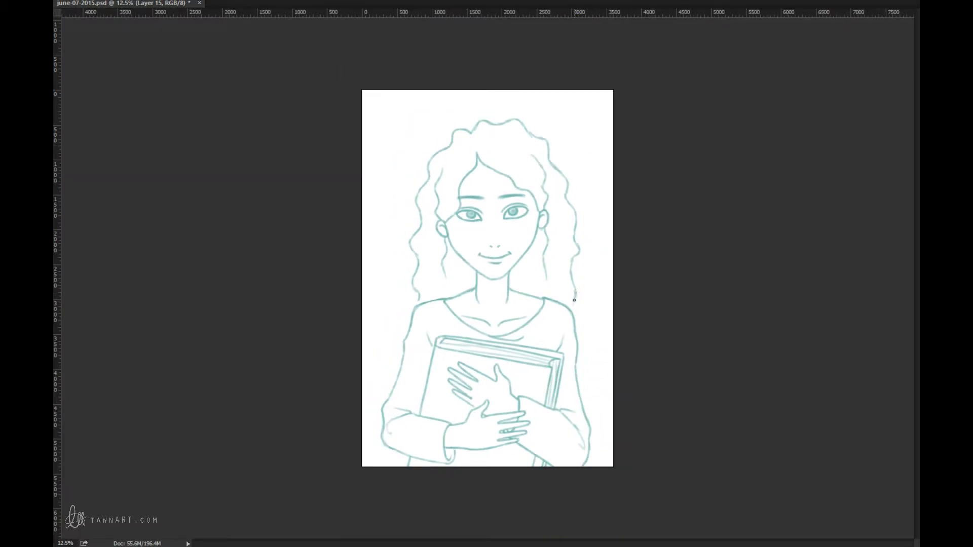
key("ctrl+alt+z")
left_click_drag(575, 296, 574, 311)
left_click_drag(419, 298, 415, 311)
Redraw the left hair lines from chin to shoulder and neckline, then hide the upper hand.
key("ctrl+plus")
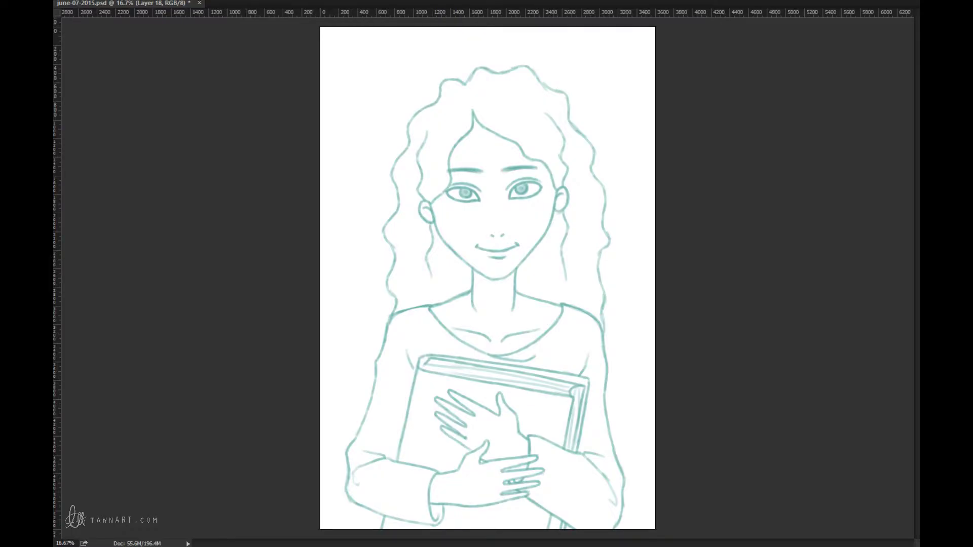
mouse_move(398, 304)
left_mouse_down()
mouse_move(431, 320)
mouse_move(449, 305)
mouse_move(447, 292)
mouse_move(442, 314)
mouse_move(398, 324)
left_mouse_up()
left_click_drag(450, 301, 446, 257)
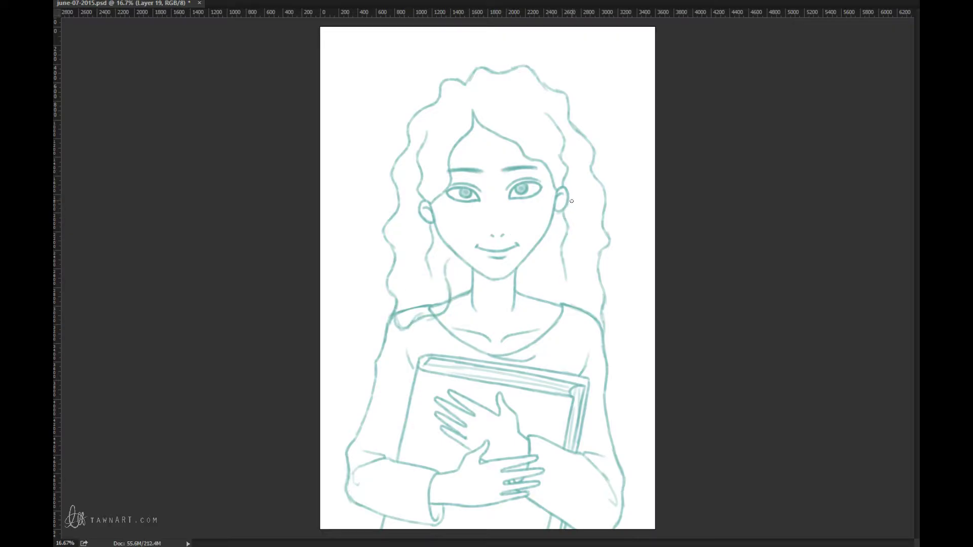
key("ctrl+alt")
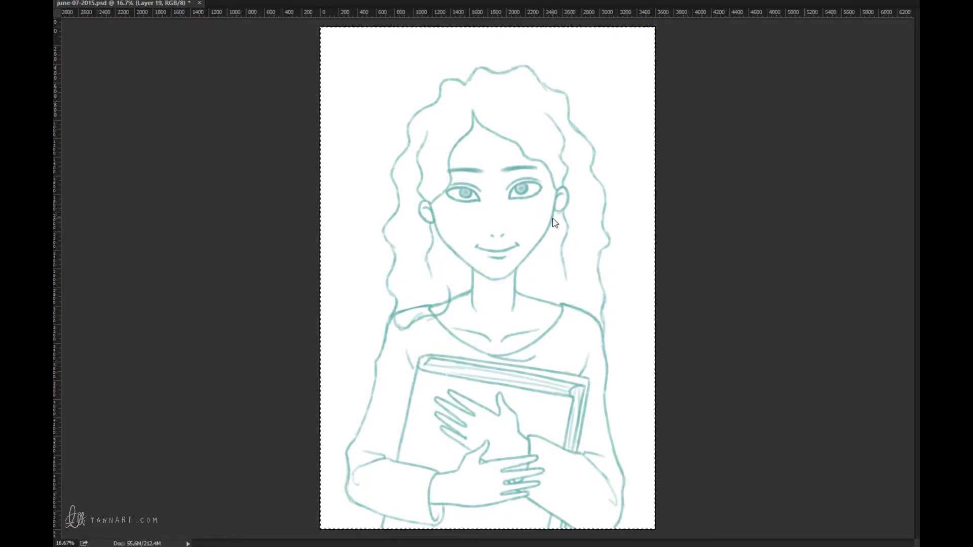
key("ctrl+alt+z")
left_click_drag(436, 252, 434, 317)
mouse_move(450, 264)
left_mouse_down()
mouse_move(452, 321)
mouse_move(436, 307)
mouse_move(452, 321)
left_mouse_up()
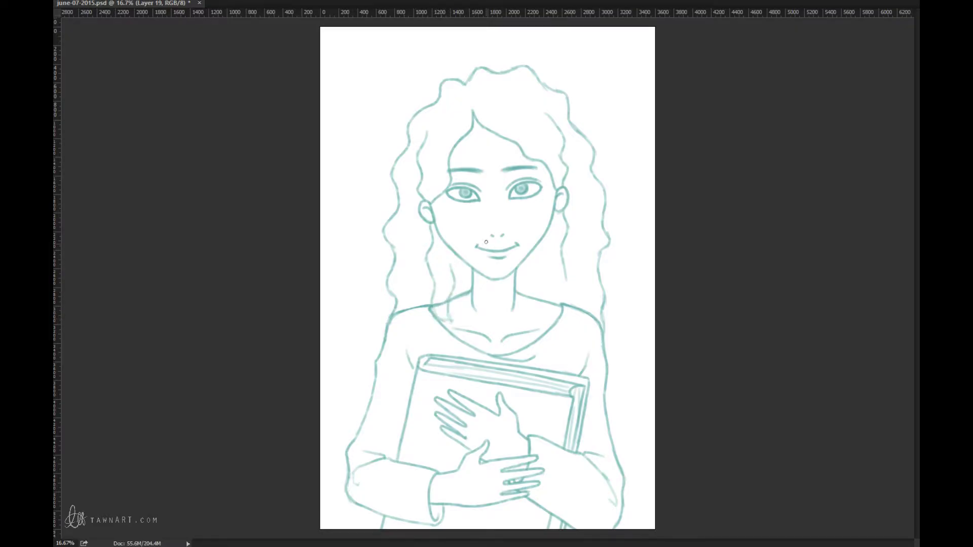
mouse_move(431, 270)
left_mouse_down()
mouse_move(429, 304)
mouse_move(451, 323)
mouse_move(451, 269)
left_mouse_up()
key("ctrl+z")
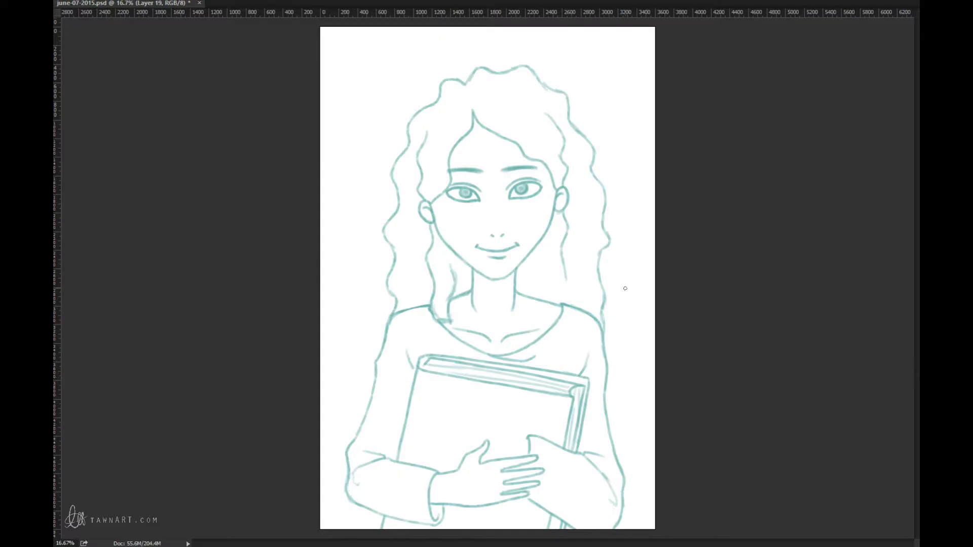
Add small curls along the left and right hair edges, undoing the ones that misfire.
mouse_move(606, 234)
left_mouse_down()
mouse_move(613, 284)
mouse_move(623, 287)
mouse_move(599, 257)
left_mouse_up()
key("ctrl+alt+z")
key("ctrl+alt+z")
key("ctrl+alt+z")
key("ctrl+alt+z")
mouse_move(393, 257)
left_mouse_down()
mouse_move(376, 261)
mouse_move(393, 266)
left_mouse_up()
mouse_move(576, 127)
left_mouse_down()
mouse_move(602, 131)
mouse_move(586, 140)
mouse_move(610, 131)
mouse_move(595, 156)
mouse_move(611, 132)
left_mouse_up()
key("ctrl+z")
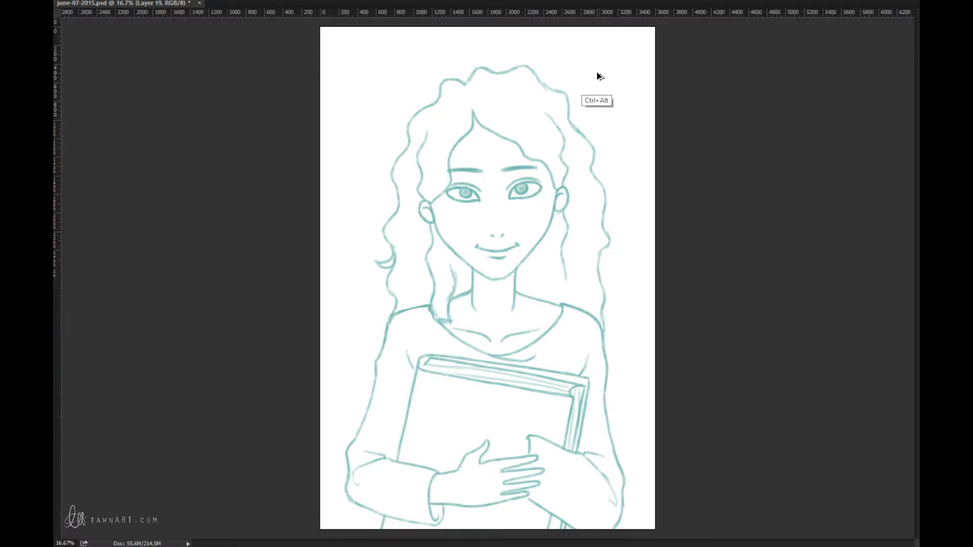
mouse_move(589, 139)
left_mouse_down()
mouse_move(605, 138)
mouse_move(598, 153)
left_mouse_up()
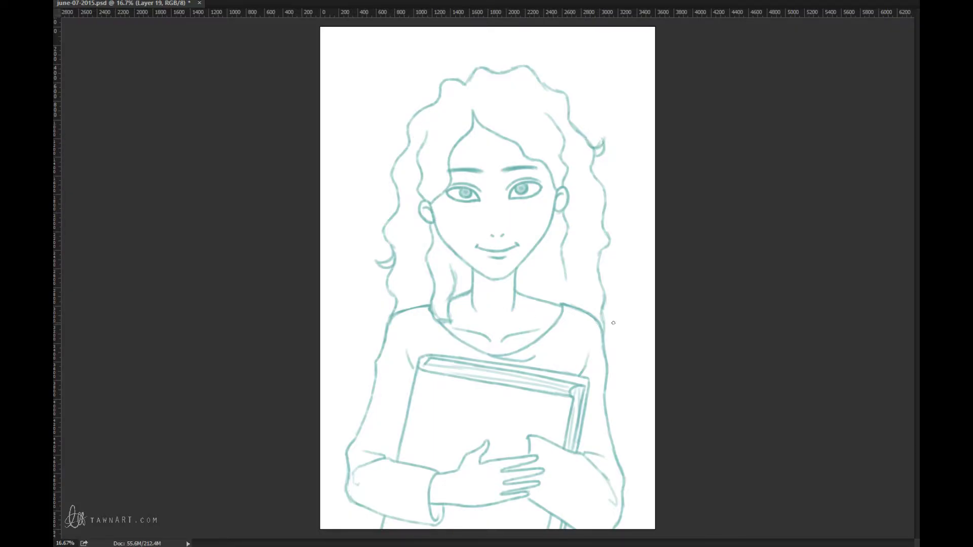
left_click_drag(603, 282, 618, 318)
key("ctrl+alt")
key("ctrl+alt+z")
key("ctrl+alt+z")
key("ctrl+alt+z")
key("ctrl+alt+z")
key("ctrl+alt+z")
key("ctrl+alt+z")
Finish a small curl on the right hair edge and add one at the top of the hair.
left_click_drag(614, 214, 616, 213)
key("ctrl+alt")
left_click(555, 337, "ctrl+alt")
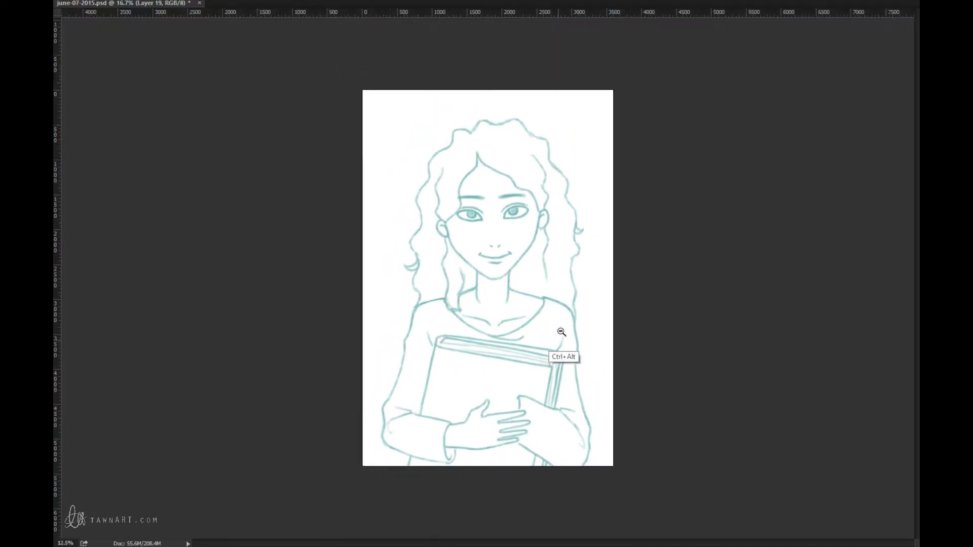
left_click(561, 331, "ctrl+alt")
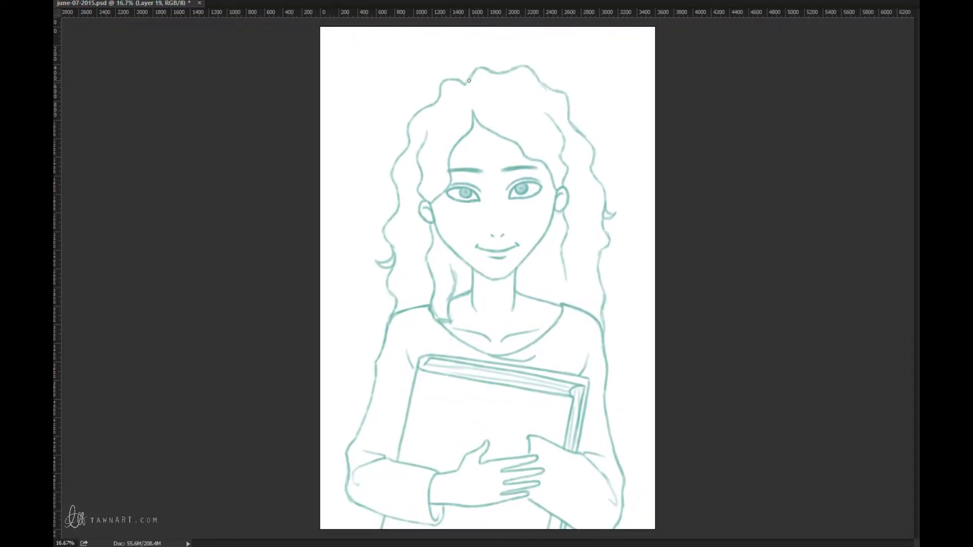
left_click_drag(454, 73, 467, 80)
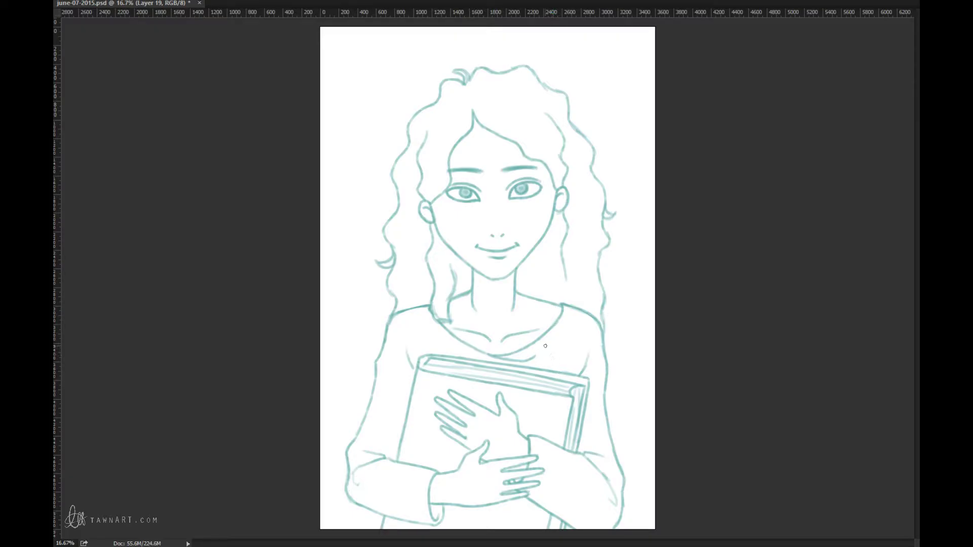
key("ctrl+minus")
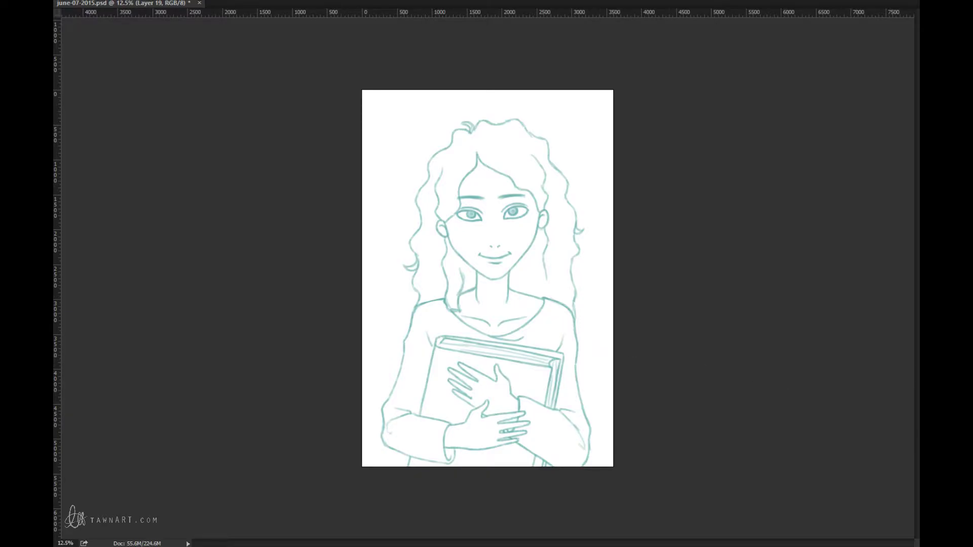
Save the sketch and fill the layer beneath the line art with solid blue.
key("ctrl+alt+a")
key("ctrl+e")
key("ctrl+s")
key("alt+BackSpace")
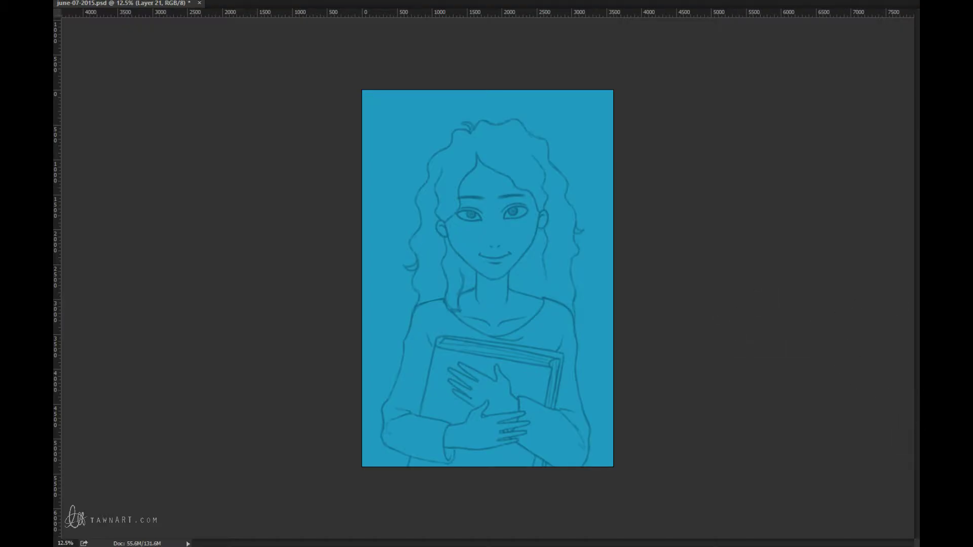
Check the sketch lines against the blue fill, save the document and bring up the File menu.
key("ctrl+comma")
key("ctrl+comma")
key("ctrl+s")
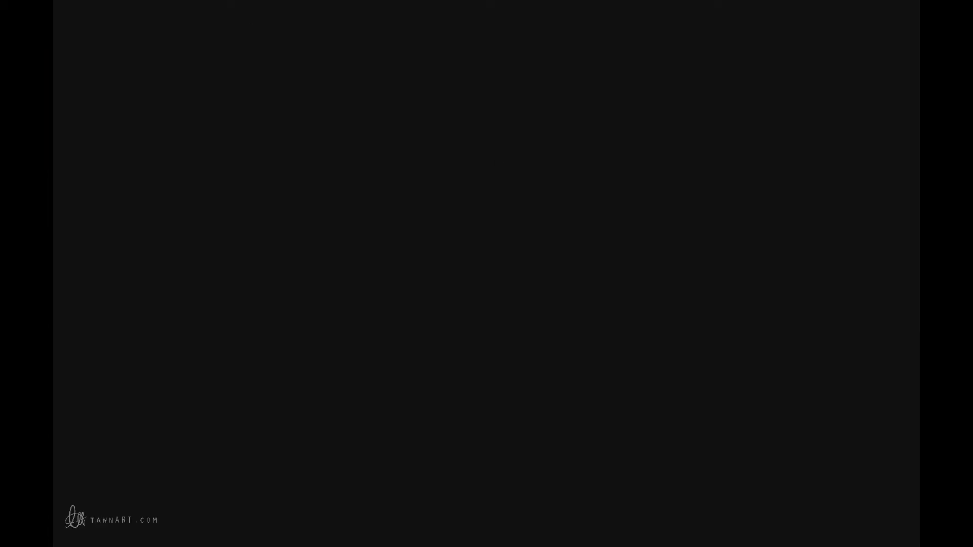
key("alt+f")
Open june-07-2015.psd from the file list.
key("ctrl+o")
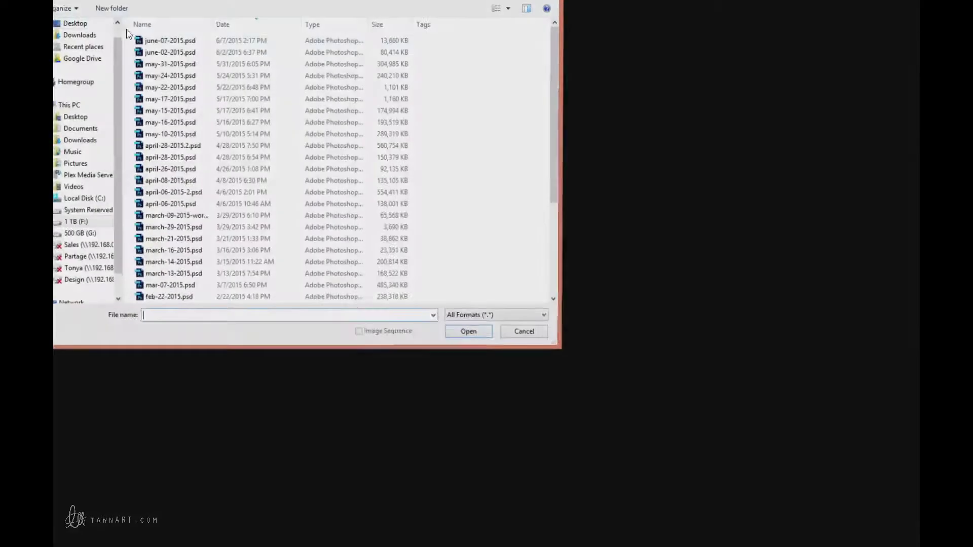
double_click(156, 40)
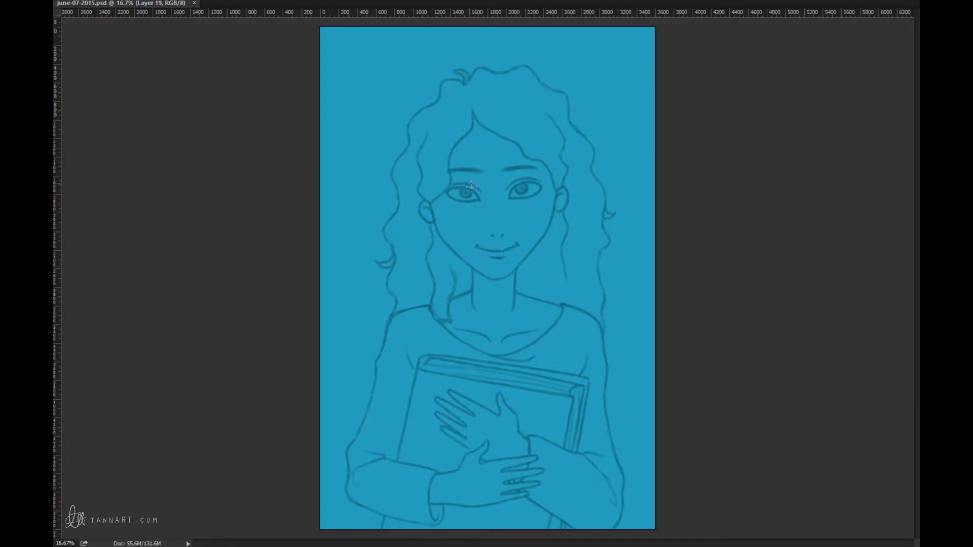
Rotate the left eye and brow about -6 degrees and move them up and left.
left_click_drag(481, 183, 459, 177)
key("ctrl+z")
left_click_drag(449, 201, 459, 187)
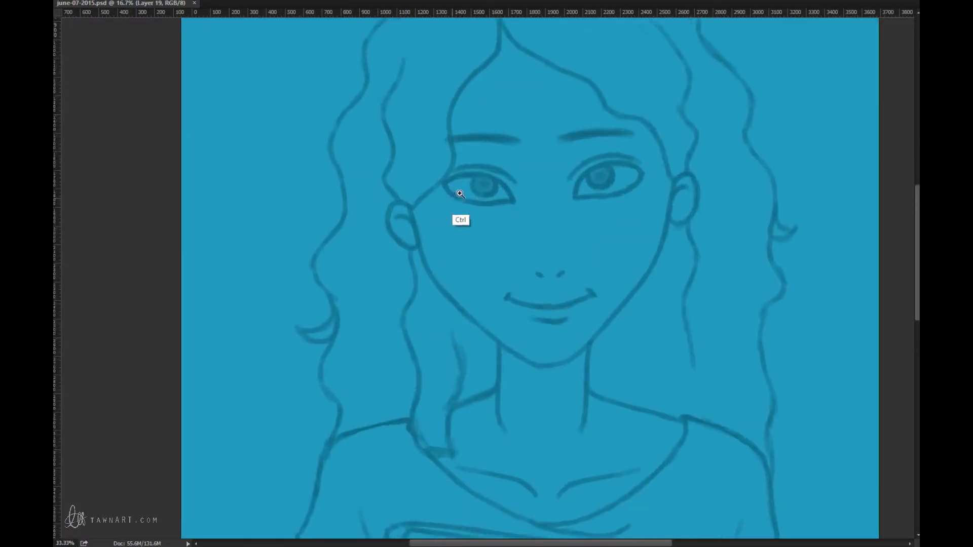
mouse_move(469, 138)
left_mouse_down()
mouse_move(446, 168)
mouse_move(443, 208)
mouse_move(569, 165)
mouse_move(469, 139)
left_mouse_up()
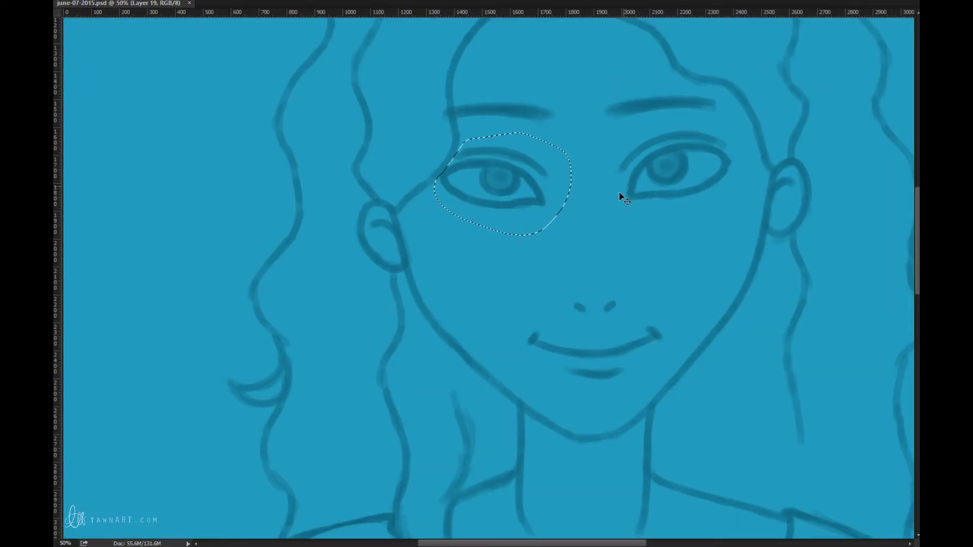
key("ctrl+t")
left_click_drag(619, 195, 617, 186)
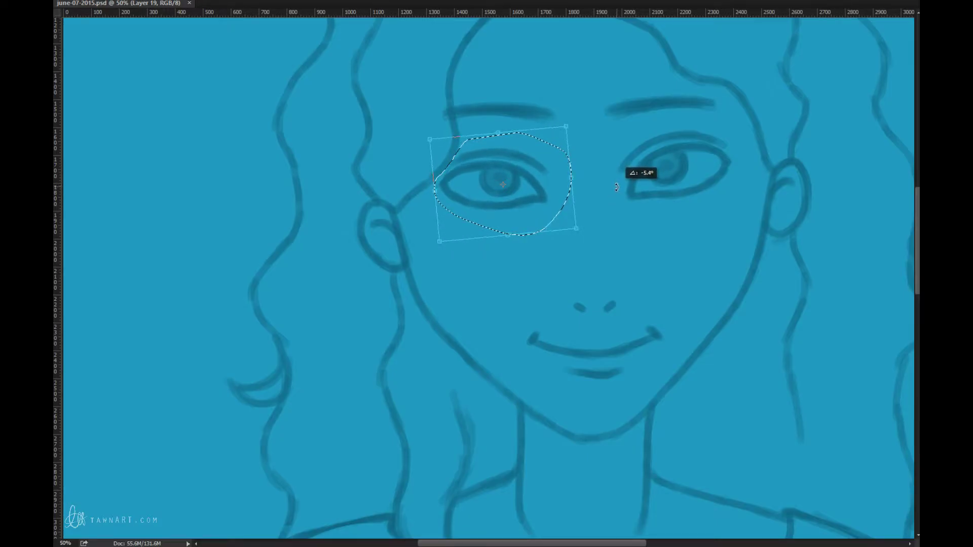
left_click_drag(542, 197, 536, 191)
key("Return")
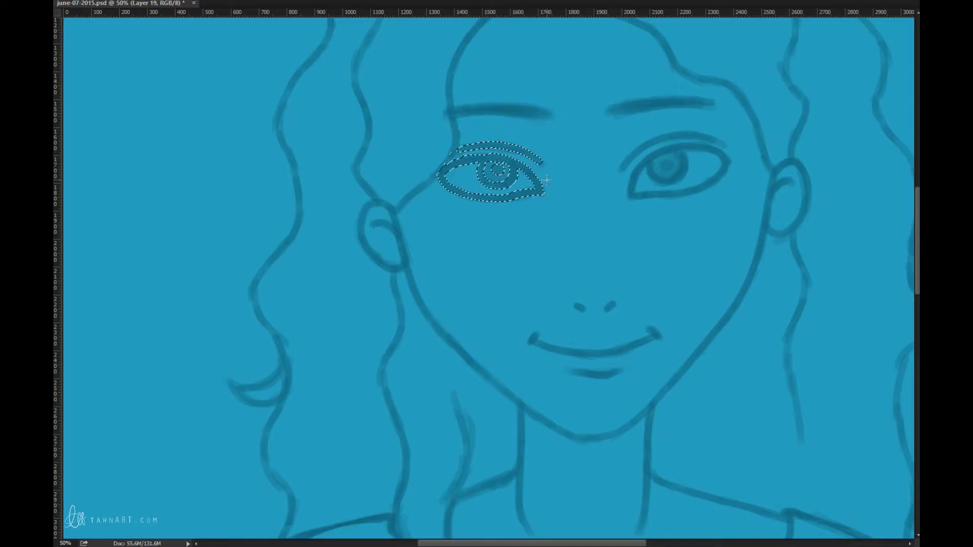
key("ctrl+d")
Select the right eye and re-angle it with Free Transform.
left_click(571, 287, "ctrl+alt")
left_click(571, 286, "ctrl+alt")
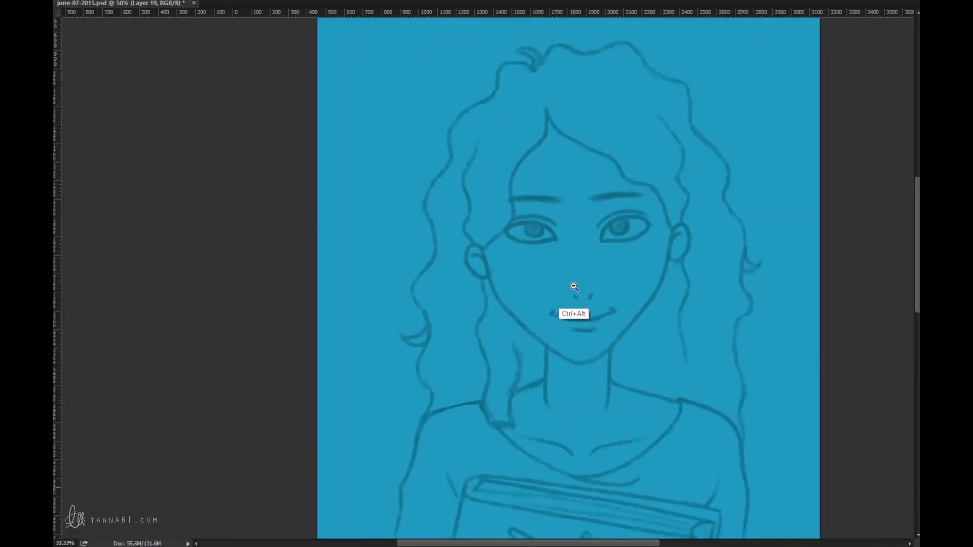
left_click(573, 284, "ctrl+alt")
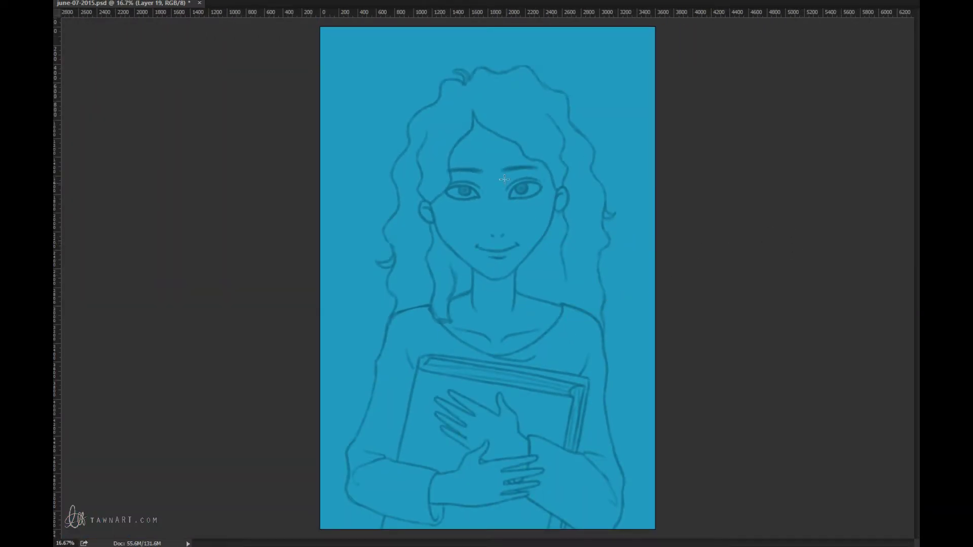
mouse_move(513, 176)
left_mouse_down()
mouse_move(506, 209)
mouse_move(537, 175)
mouse_move(513, 175)
mouse_move(576, 169)
mouse_move(589, 156)
left_mouse_up()
key("ctrl+t")
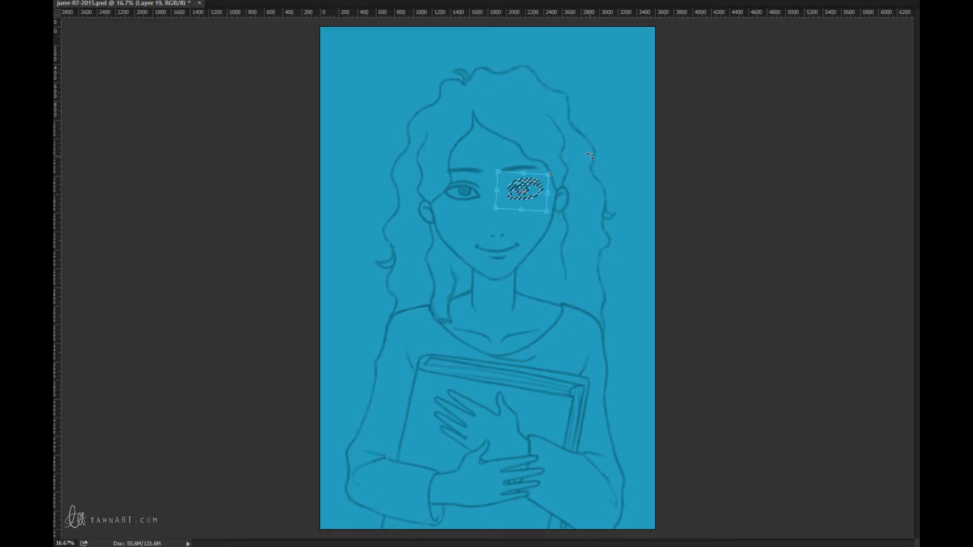
key("Return")
key("ctrl+d")
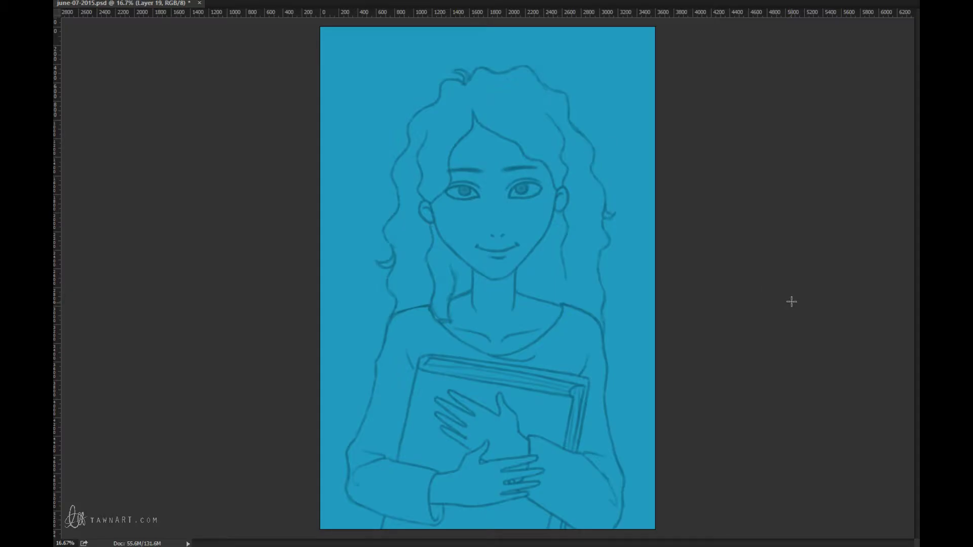
Flip the canvas and distort the jaw line into a better curve.
key("ctrl+shift+h")
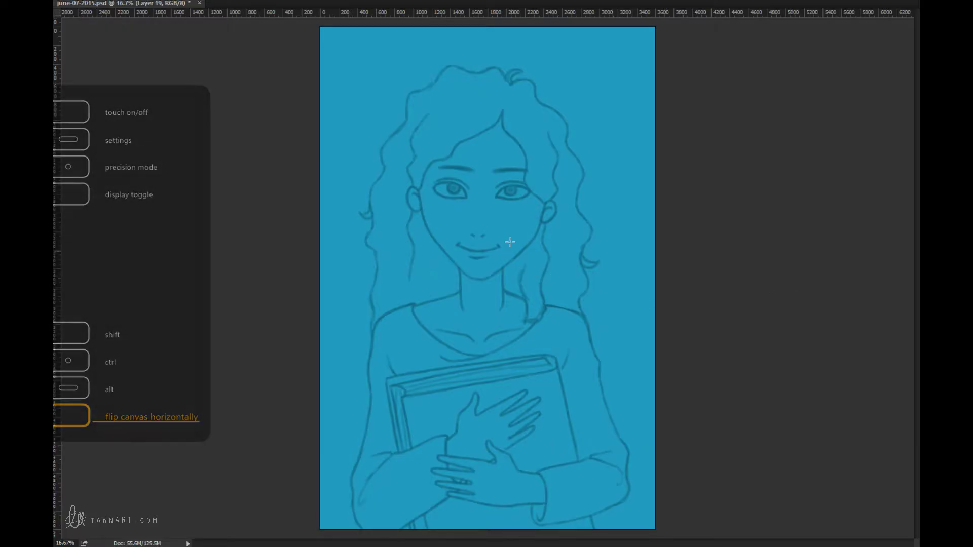
mouse_move(541, 223)
left_mouse_down()
mouse_move(487, 274)
mouse_move(533, 247)
mouse_move(542, 226)
left_mouse_up()
key("ctrl+t")
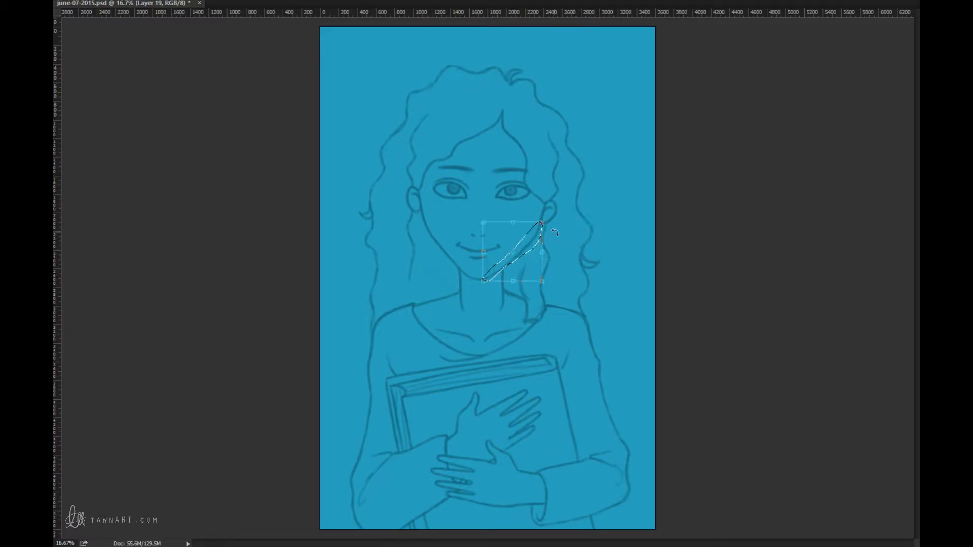
key("ctrl")
left_click_drag(543, 223, 542, 220)
key("Return")
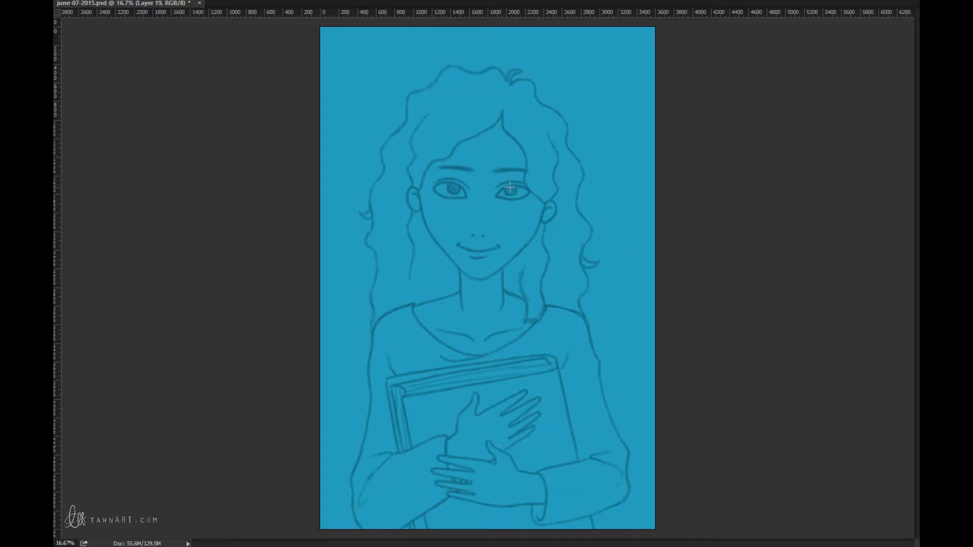
Delete one eye's lines and copy the remaining eye onto a new layer.
mouse_move(488, 189)
left_mouse_down()
mouse_move(490, 206)
mouse_move(530, 201)
mouse_move(518, 177)
mouse_move(502, 177)
left_mouse_up()
key("Delete")
mouse_move(464, 177)
left_mouse_down()
mouse_move(425, 184)
mouse_move(464, 208)
mouse_move(446, 172)
left_mouse_up()
key("ctrl+j")
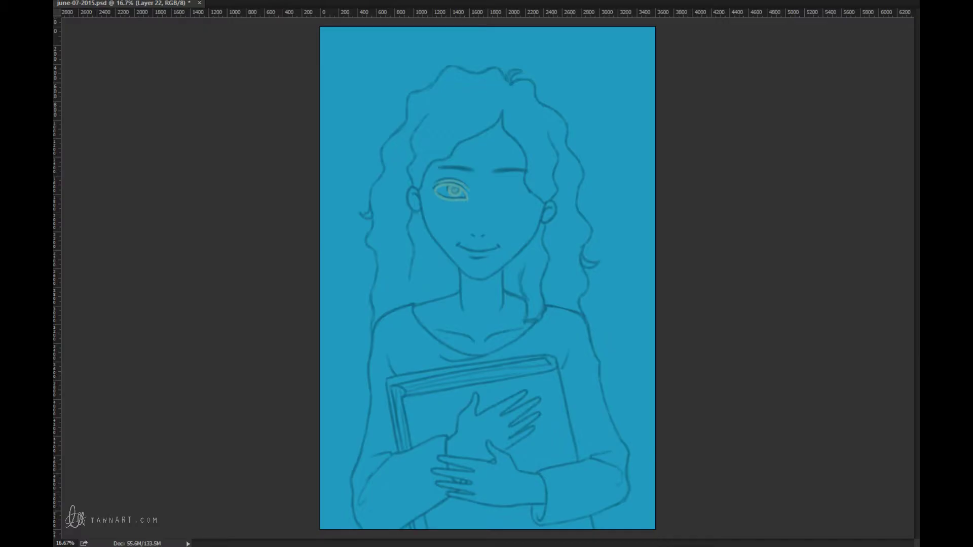
Flip the copied eye horizontally, tilt it about 8° into the erased eye's spot, and keep its lines dark.
left_click(92, 1)
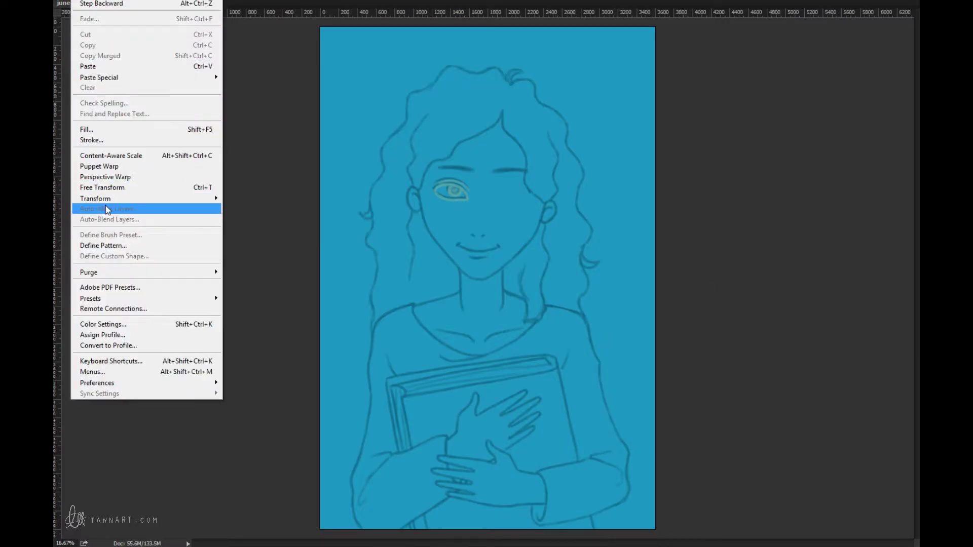
mouse_move(111, 198)
left_click(287, 319)
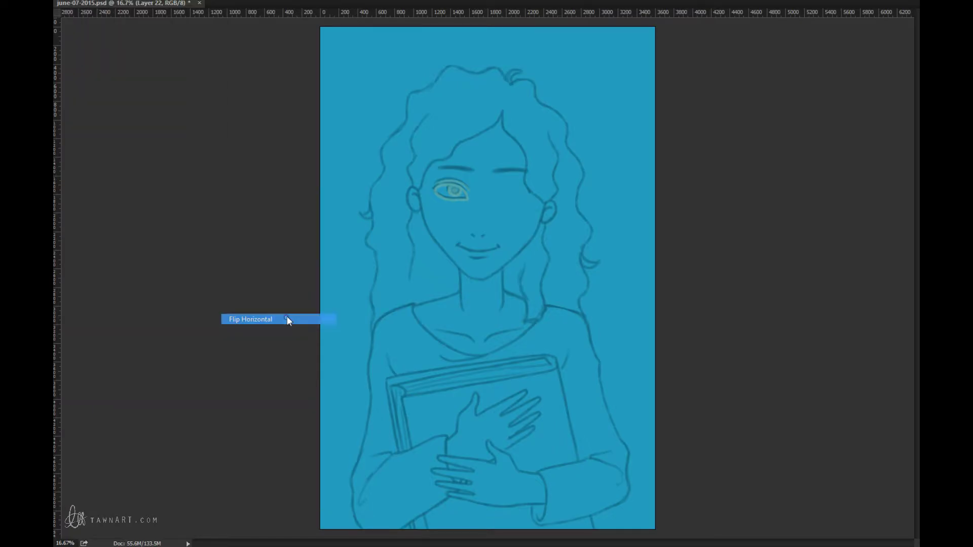
key("ctrl+t")
mouse_move(506, 185)
left_mouse_down()
mouse_move(508, 210)
mouse_move(564, 188)
mouse_move(517, 196)
left_mouse_up()
key("Return")
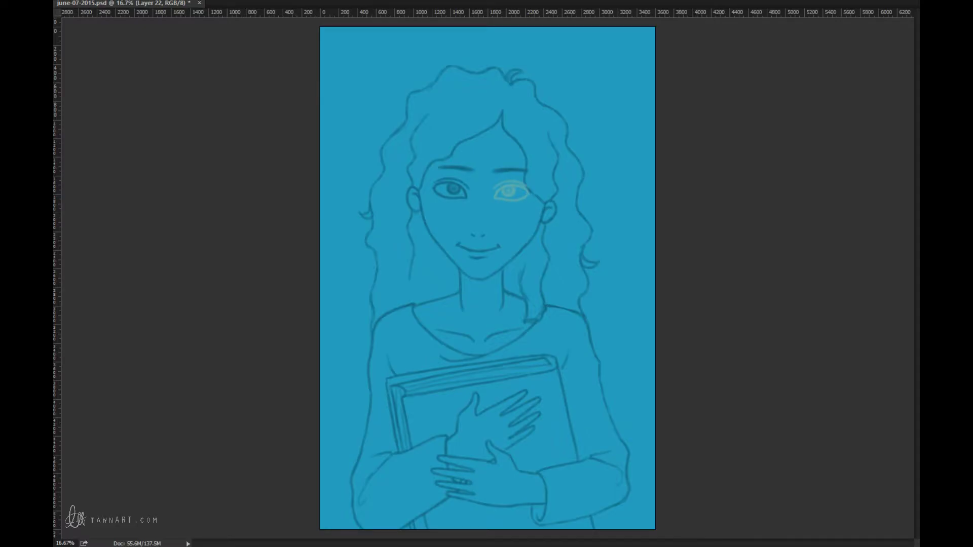
key("ctrl+z")
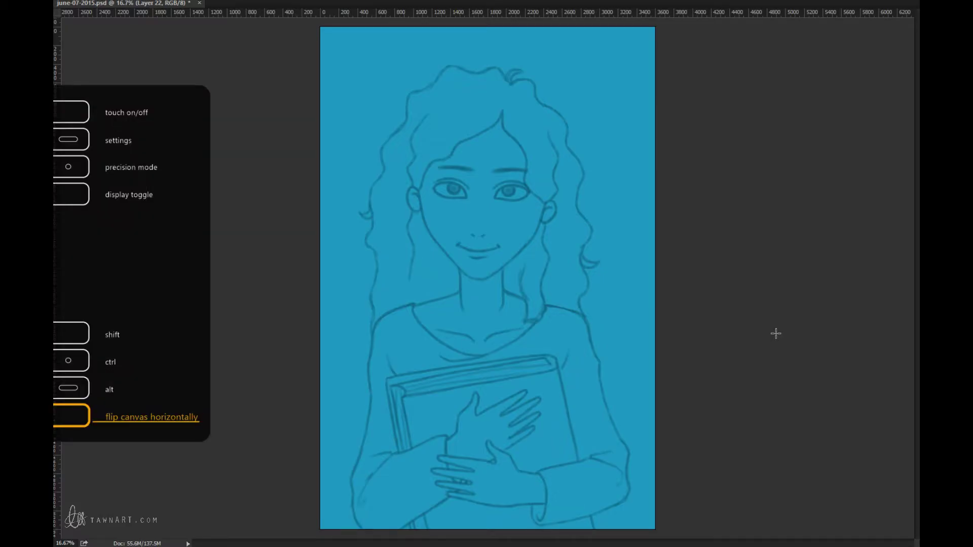
Reshape the right eyebrow on the Layer 19 sketch, mirror the canvas view, and save june-07-2015.psd.
key("ctrl+shift+h")
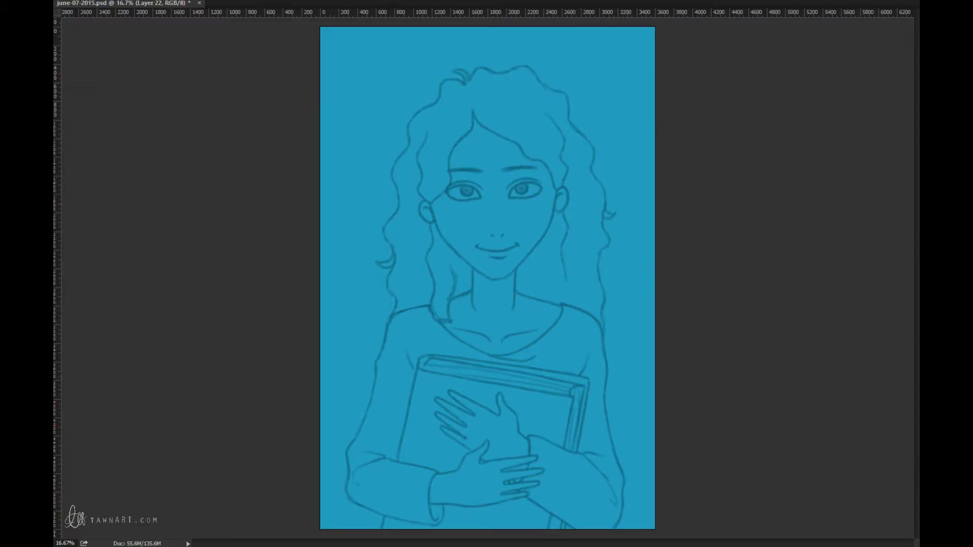
key("alt+bracketleft")
key("alt+bracketleft")
key("alt+bracketleft")
mouse_move(511, 159)
left_mouse_down()
mouse_move(495, 176)
mouse_move(530, 173)
mouse_move(532, 157)
mouse_move(510, 158)
mouse_move(567, 163)
mouse_move(540, 174)
left_mouse_up()
key("ctrl+t")
key("Return")
key("ctrl+d")
key("ctrl+shift+h")
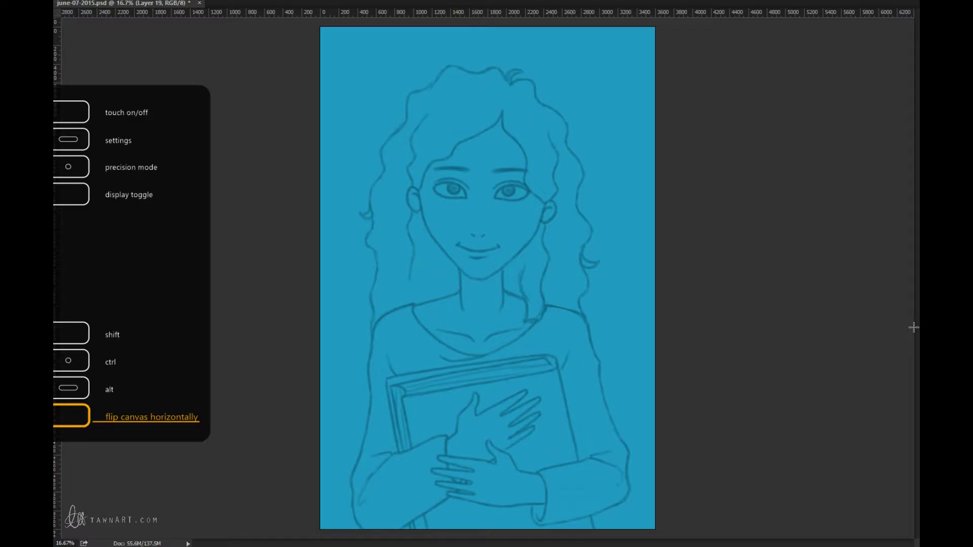
key("ctrl+s")
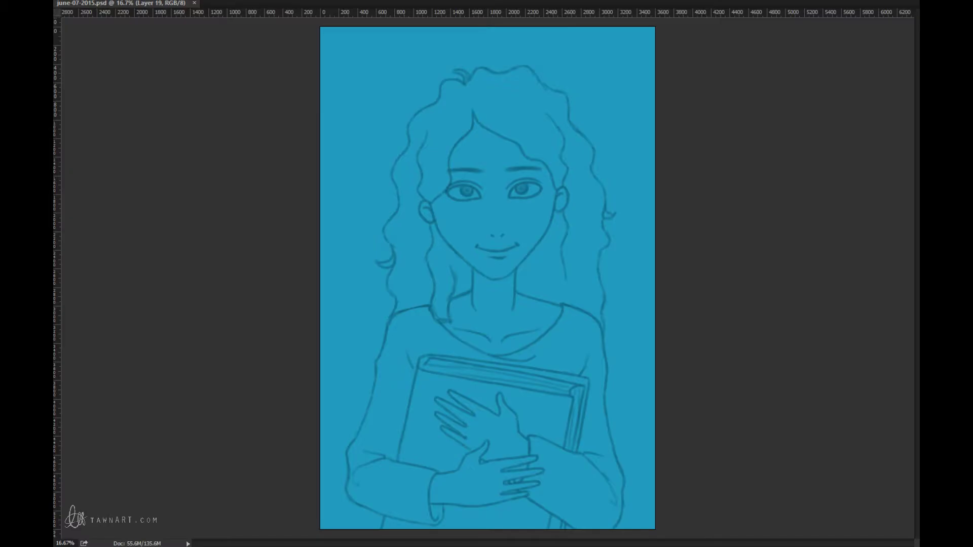
Stretch the lassoed left edge of the hair up and outward for a fuller silhouette.
mouse_move(461, 96)
left_mouse_down()
mouse_move(456, 79)
mouse_move(415, 108)
mouse_move(371, 203)
mouse_move(360, 284)
mouse_move(378, 318)
mouse_move(393, 314)
mouse_move(408, 274)
mouse_move(421, 134)
mouse_move(459, 92)
left_mouse_up()
key("ctrl+t")
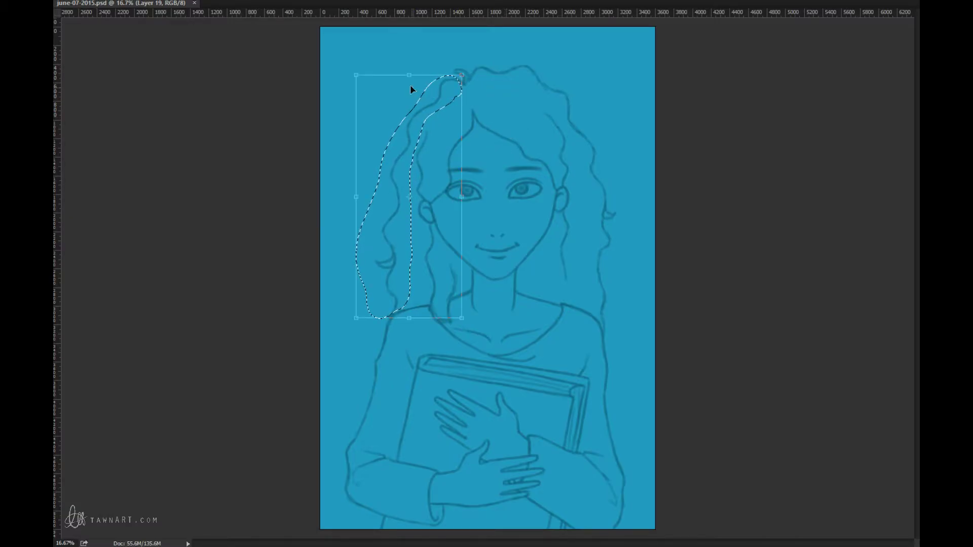
left_click_drag(356, 75, 328, 65)
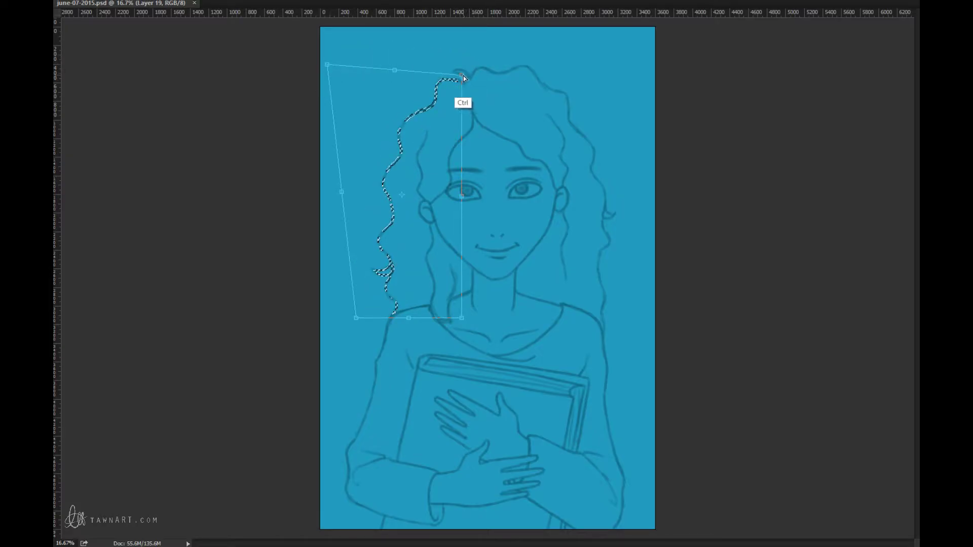
left_click_drag(463, 75, 464, 79)
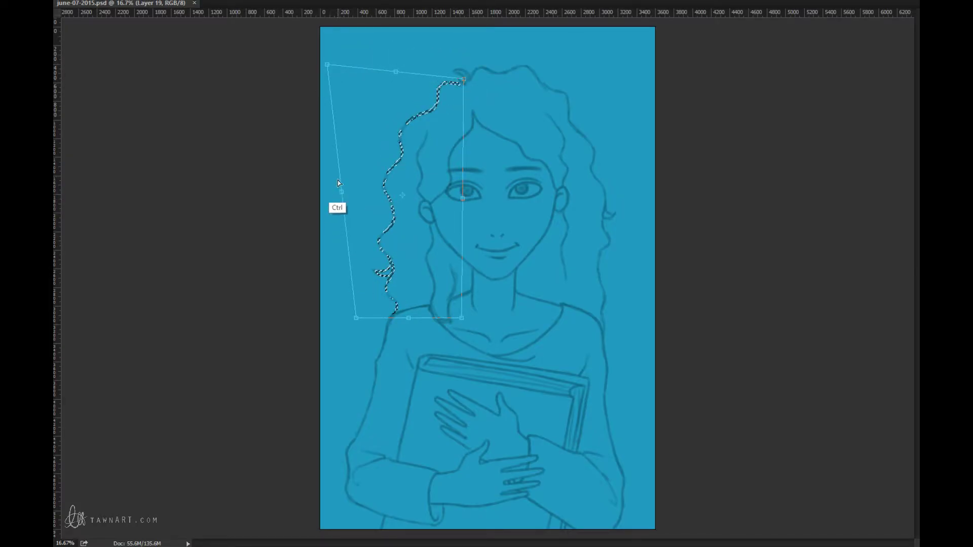
left_click_drag(342, 193, 350, 171)
key("Return")
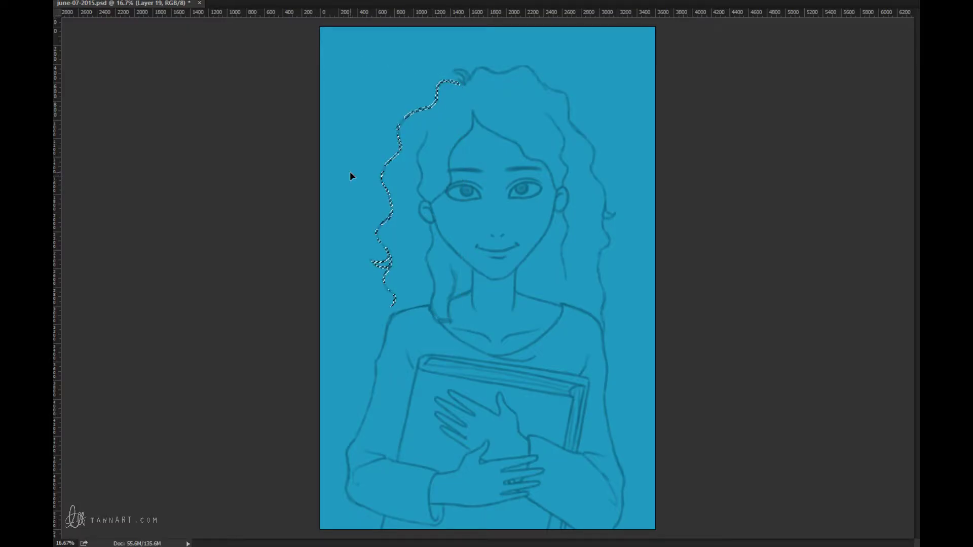
key("ctrl+d")
key("e")
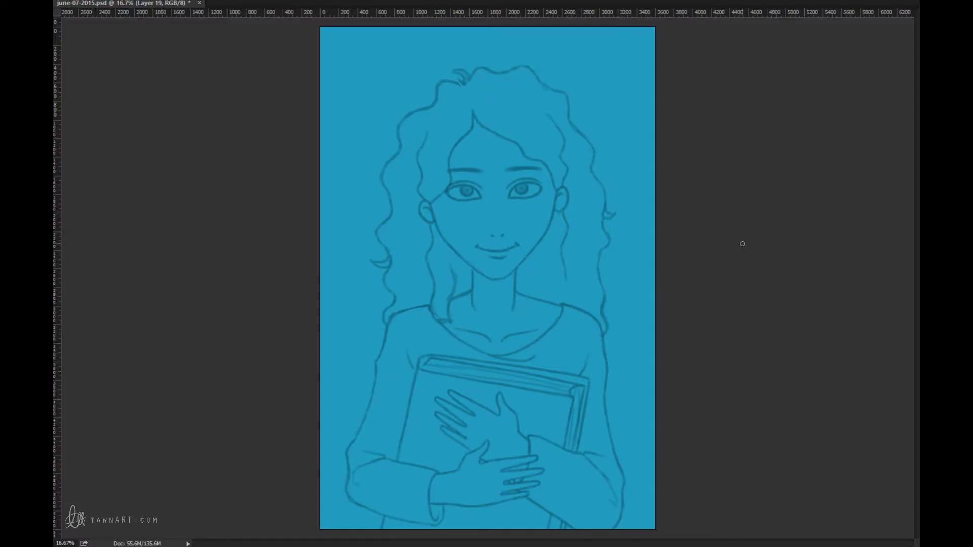
Erase stray lines near the collar and reshape the hair strand beside the neck.
left_click_drag(438, 300, 445, 310)
mouse_move(435, 229)
left_mouse_down()
mouse_move(419, 283)
mouse_move(429, 305)
mouse_move(440, 294)
mouse_move(440, 263)
mouse_move(408, 222)
mouse_move(417, 224)
mouse_move(410, 265)
left_mouse_up()
key("ctrl")
key("ctrl+t")
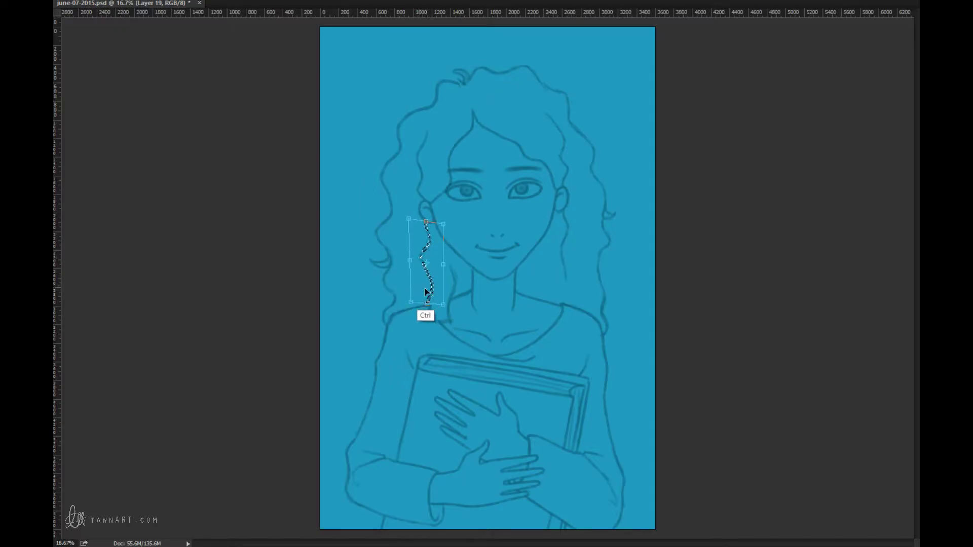
left_click_drag(412, 303, 420, 305)
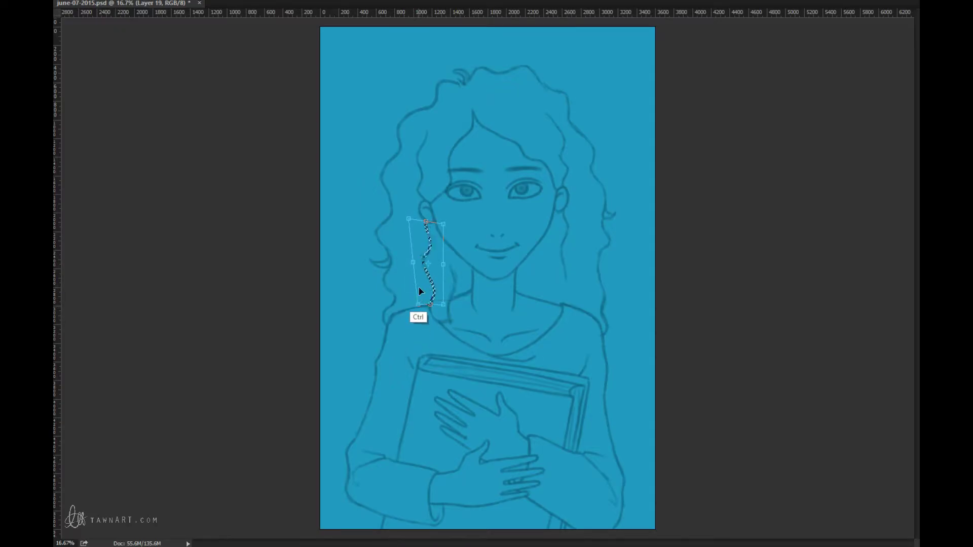
left_click_drag(446, 225, 404, 209)
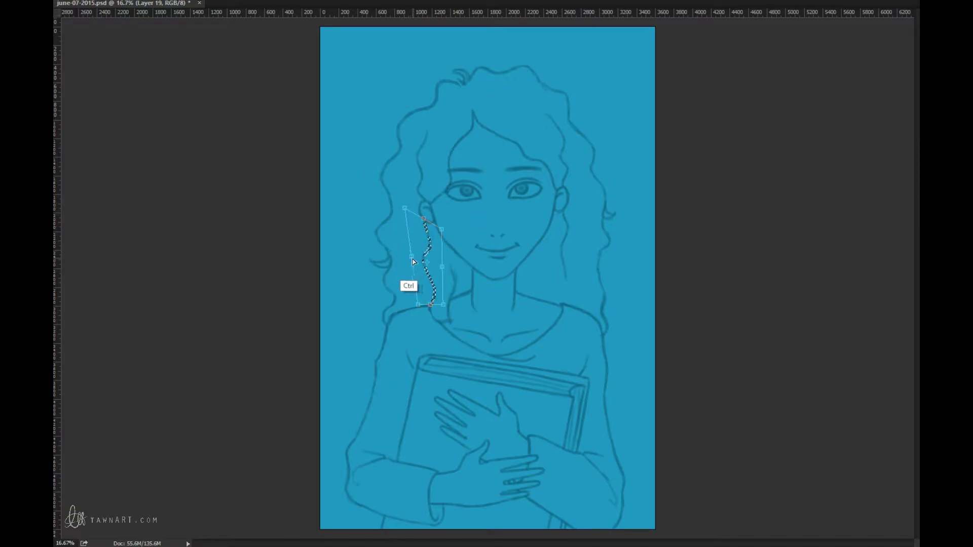
left_click_drag(412, 260, 402, 260)
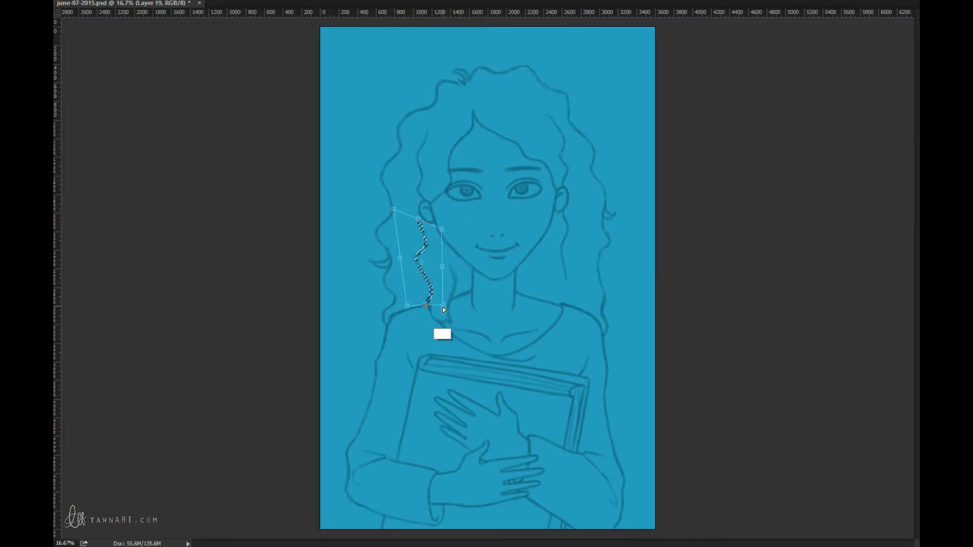
left_click_drag(444, 308, 450, 303)
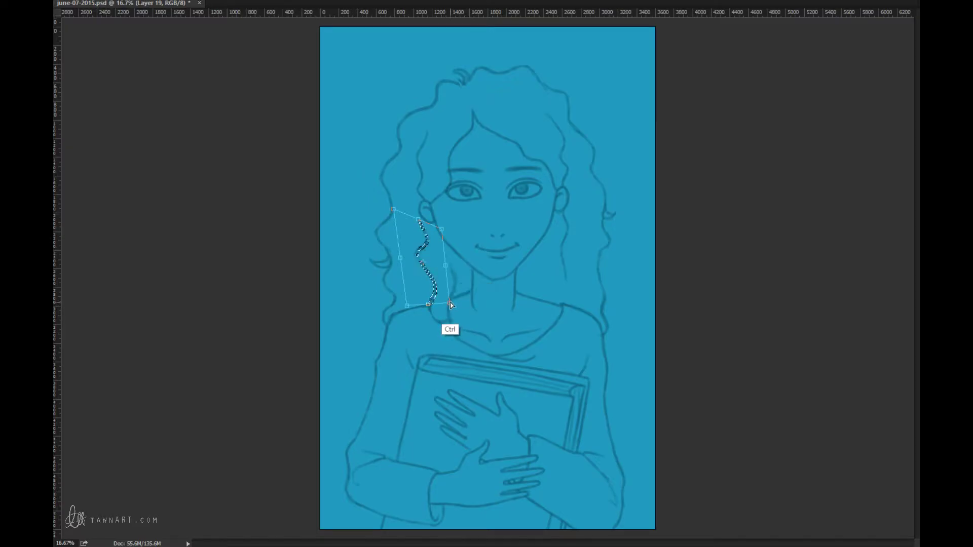
key("Return")
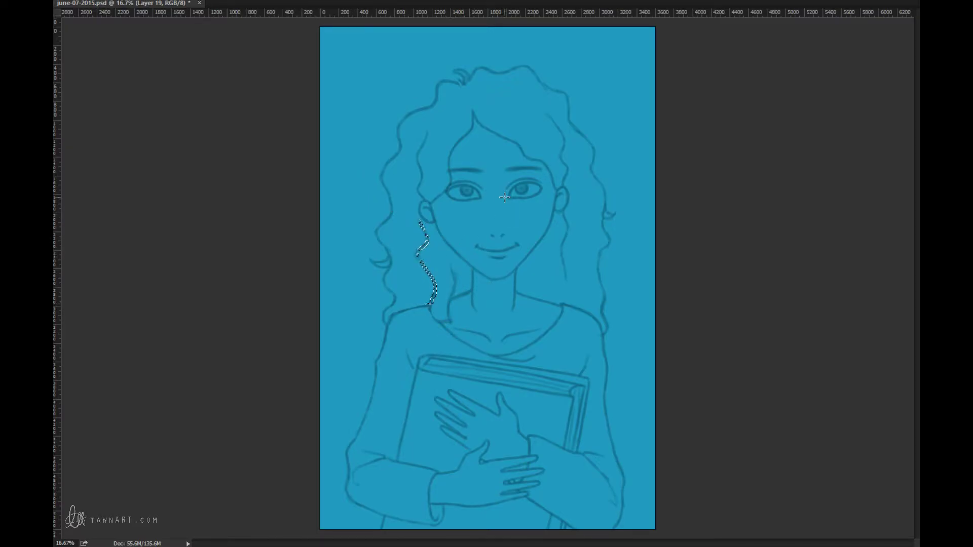
Revert the strand reshape, save the sketch, touch up near the book corner, and lasso the nose.
key("ctrl+z")
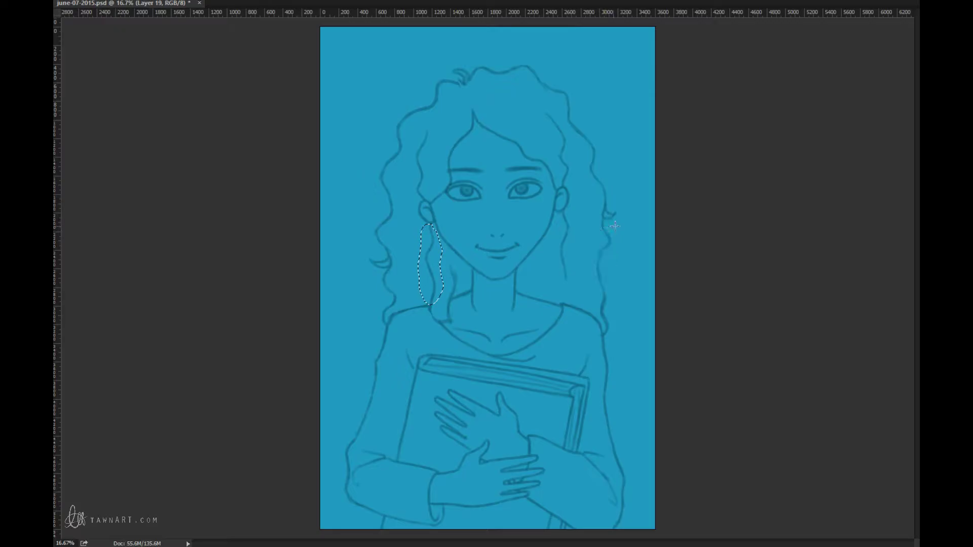
key("ctrl+d")
key("ctrl+s")
left_click_drag(413, 366, 415, 372)
mouse_move(500, 226)
left_mouse_down()
mouse_move(492, 246)
mouse_move(501, 225)
left_mouse_up()
Move the lassoed nostrils slightly higher on the face, leaving more space above the smile.
key("ctrl+t")
scroll(510, 228, "up", 3)
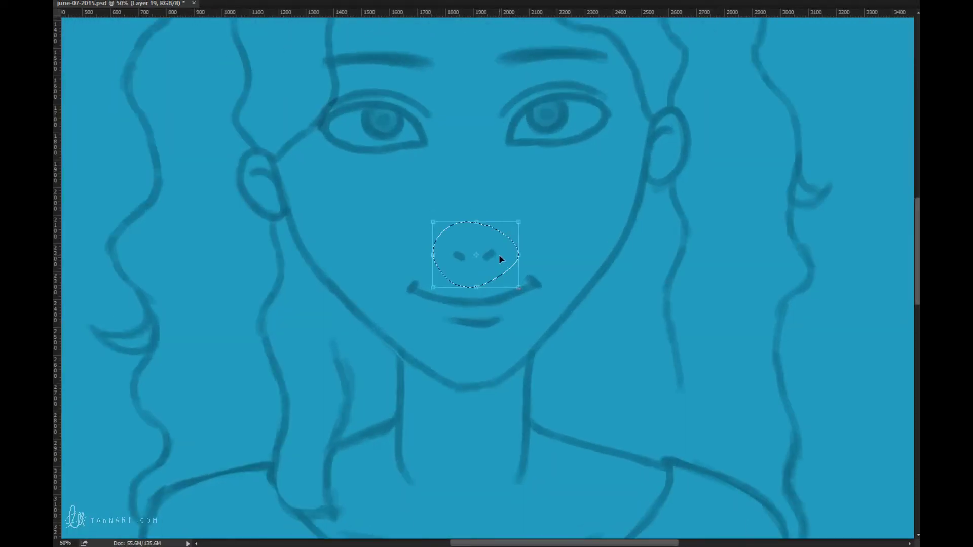
left_click_drag(498, 255, 499, 234)
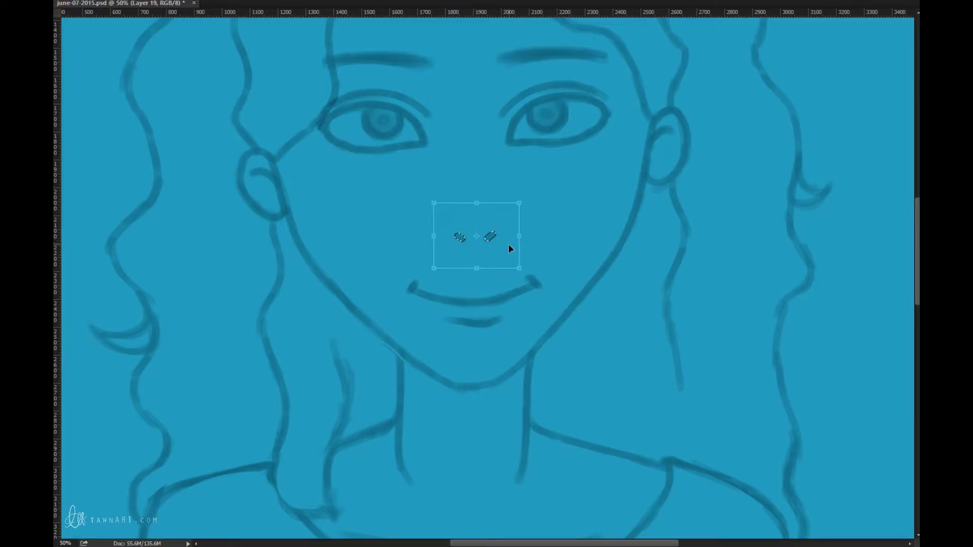
key("Return")
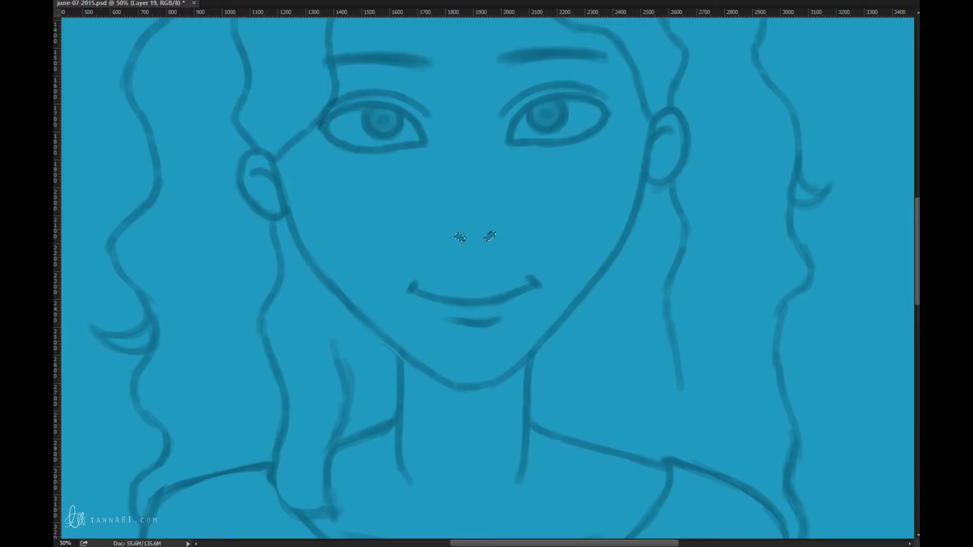
scroll(558, 327, "down", 3)
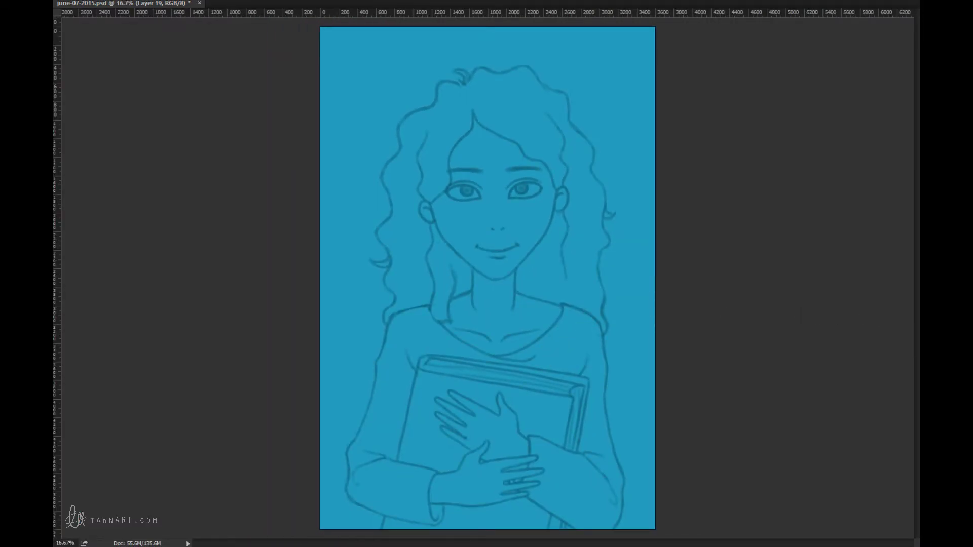
On the mirrored canvas, delete the stray hair stroke near the eyebrow.
key("ctrl+shift+h")
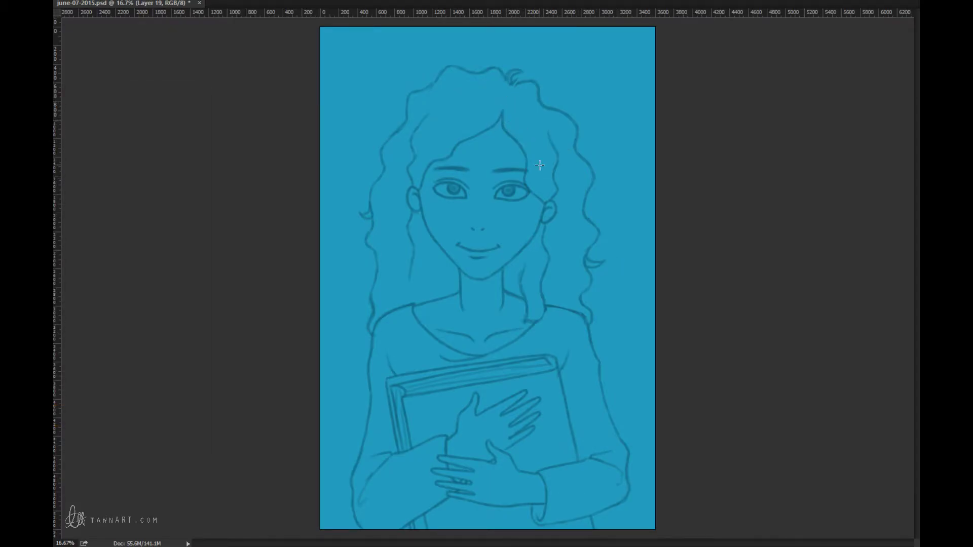
mouse_move(539, 172)
left_mouse_down()
mouse_move(521, 161)
mouse_move(535, 163)
mouse_move(471, 159)
mouse_move(437, 136)
mouse_move(522, 111)
mouse_move(537, 165)
left_mouse_up()
key("Delete")
key("ctrl+d")
Squash the selected hair parting downward.
key("ctrl+t")
left_click_drag(485, 94, 485, 124)
key("Return")
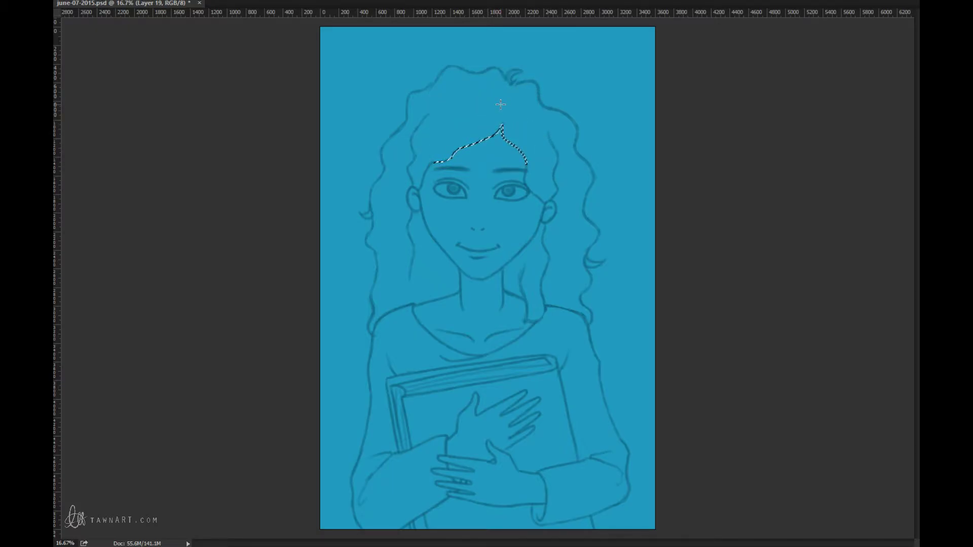
key("ctrl+d")
Lower the top of the curly hair for a flatter crown, then restore the unflipped view.
mouse_move(517, 105)
left_mouse_down()
mouse_move(460, 95)
mouse_move(446, 118)
left_mouse_up()
mouse_move(415, 160)
left_mouse_down()
mouse_move(384, 92)
mouse_move(455, 41)
mouse_move(550, 54)
mouse_move(594, 181)
left_mouse_up()
left_click_drag(509, 104, 512, 105)
key("ctrl+t")
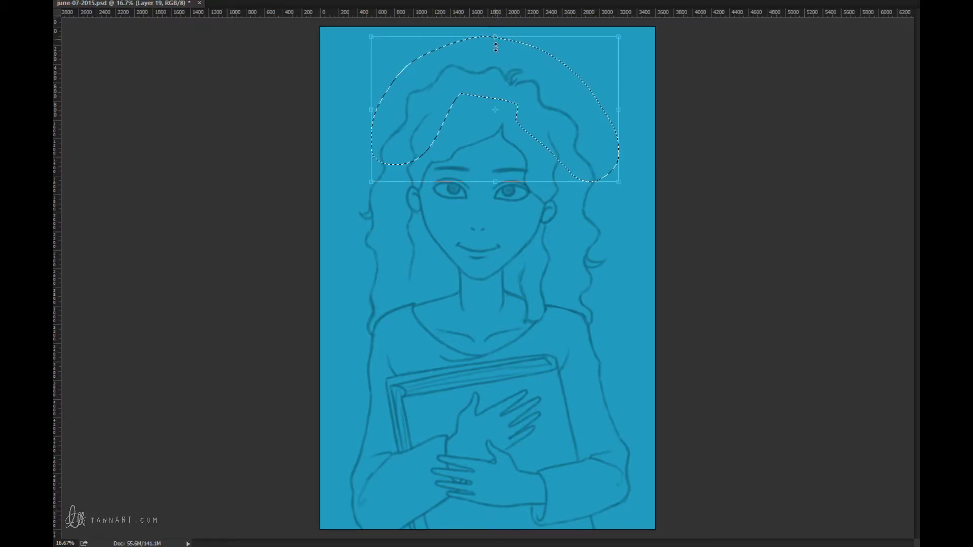
left_click_drag(496, 46, 495, 68)
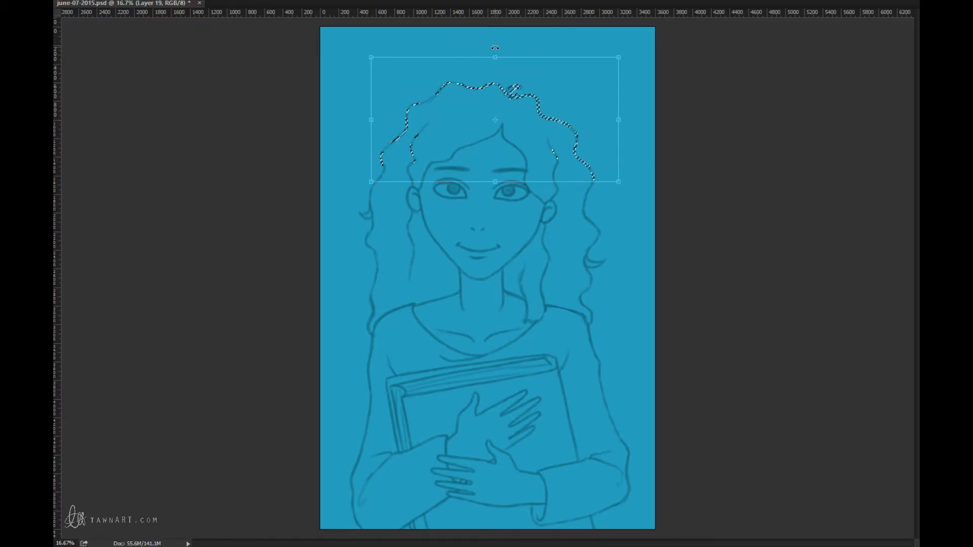
key("Return")
key("ctrl+d")
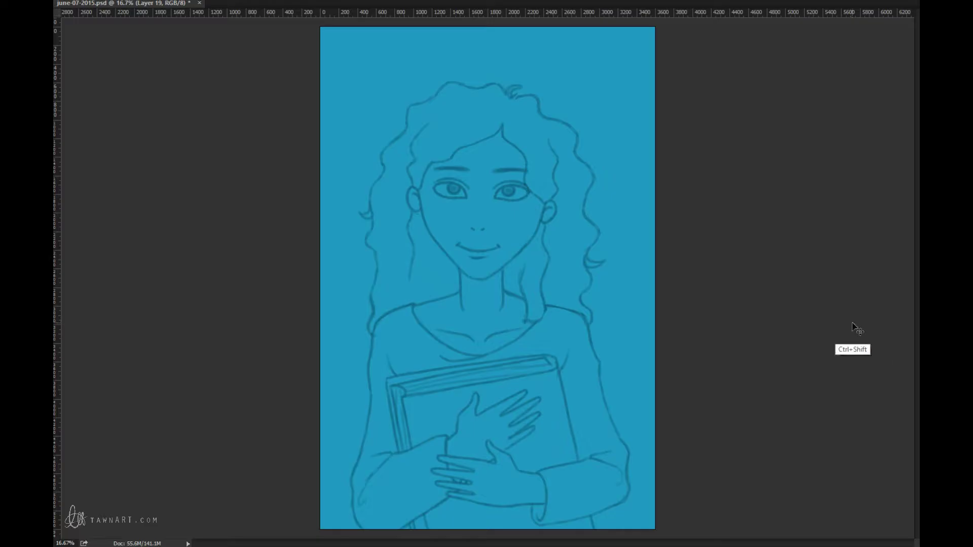
key("ctrl+shift+h")
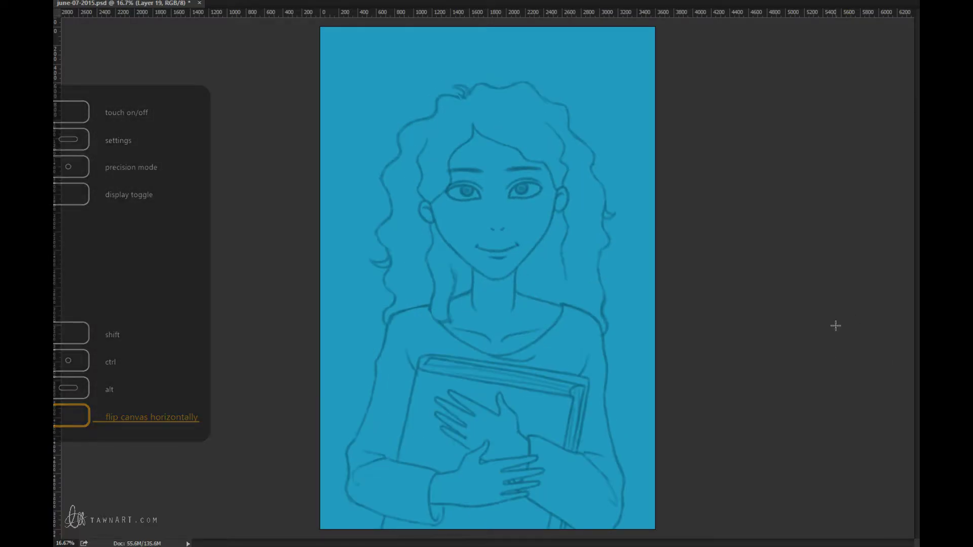
Delete the old Layer 19 sketch, darken the Layer 21 sketch lines to match, and save.
key("ctrl+s")
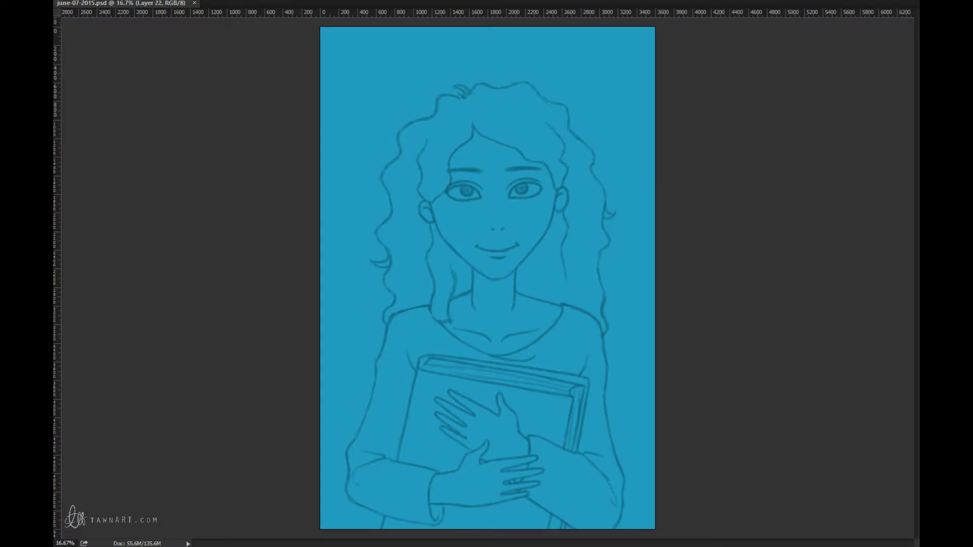
key("alt+bracketleft")
key("Delete")
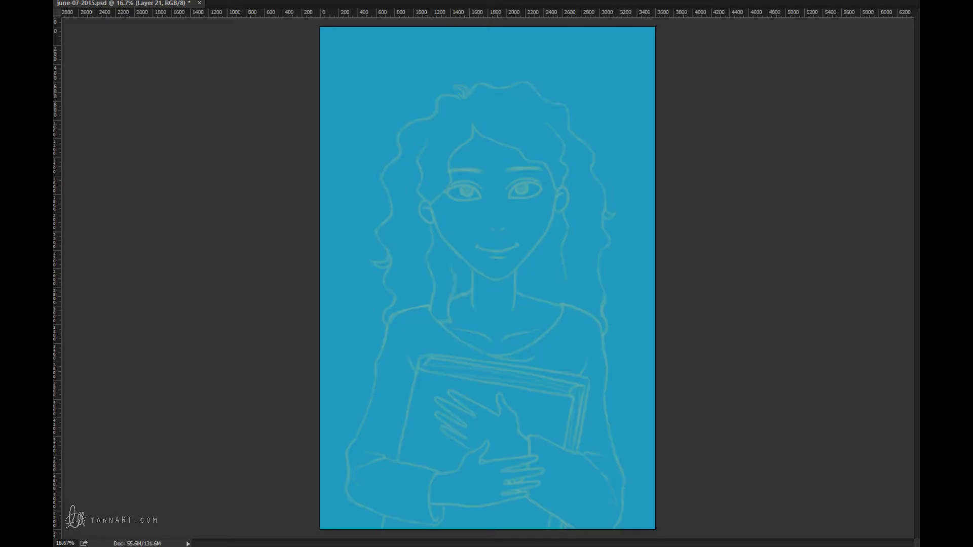
key("ctrl+comma")
key("ctrl+comma")
key("alt+BackSpace")
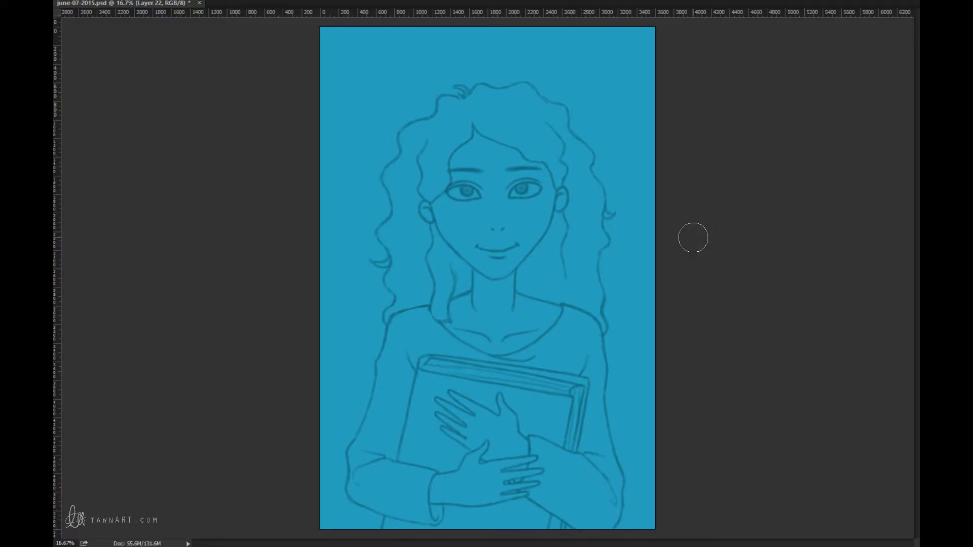
key("ctrl+s")
Quit Photoshop and relaunch Adobe Photoshop CC 2014 by searching 'photo' in Launchy.
key("ctrl+q")
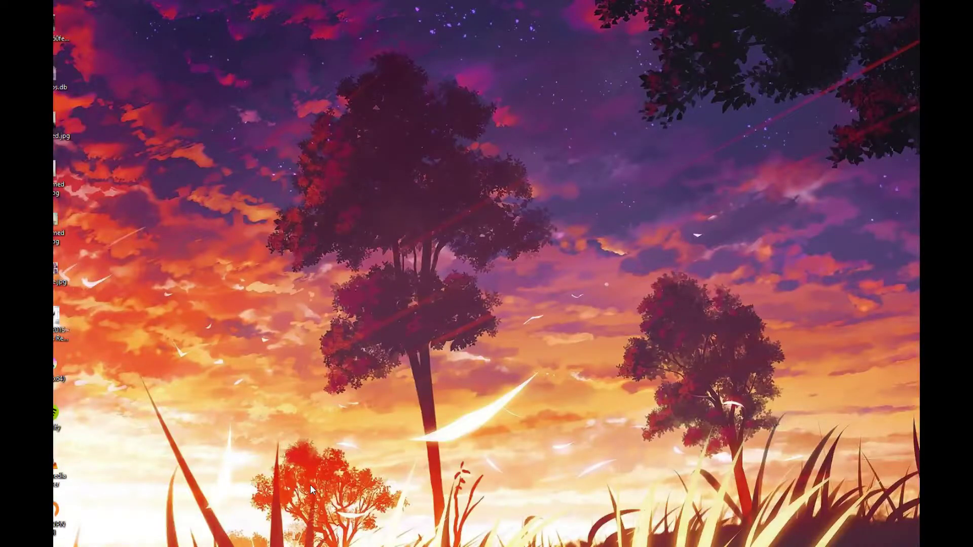
key("alt+space")
type("phot")
key("BackSpace")
key("BackSpace")
key("BackSpace")
key("BackSpace")
type("spo")
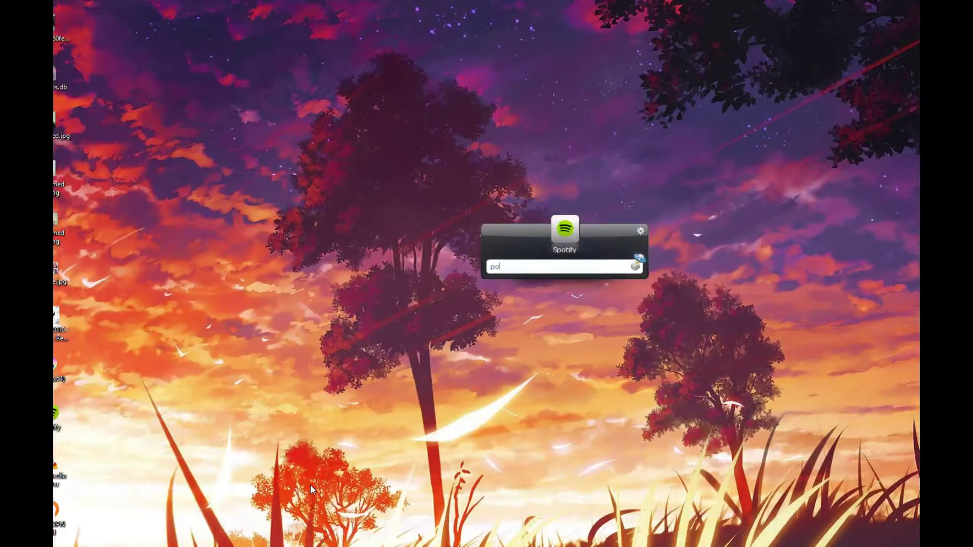
key("BackSpace")
key("BackSpace")
key("BackSpace")
type("photo")
key("Return")
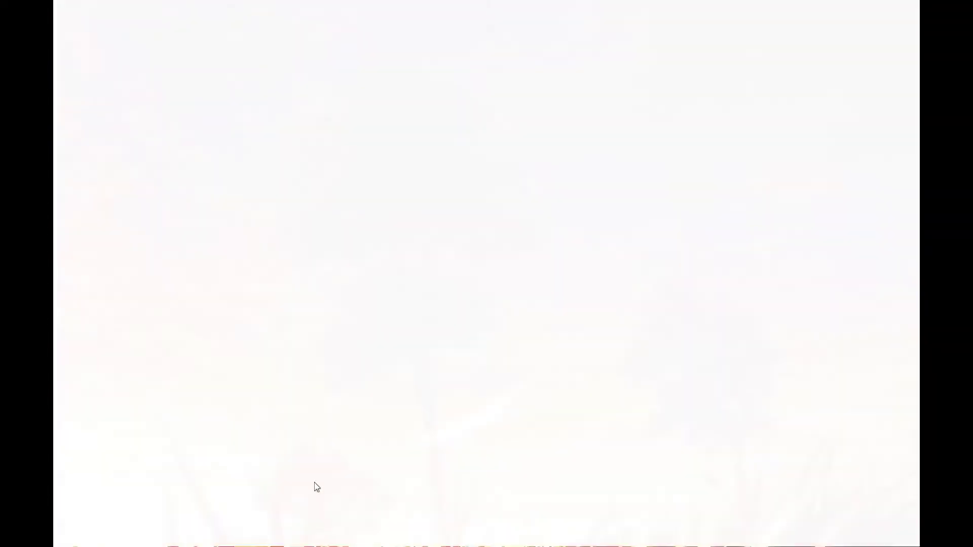
Open june-07-2015.psd through the File menu's open dialog.
key("alt+f")
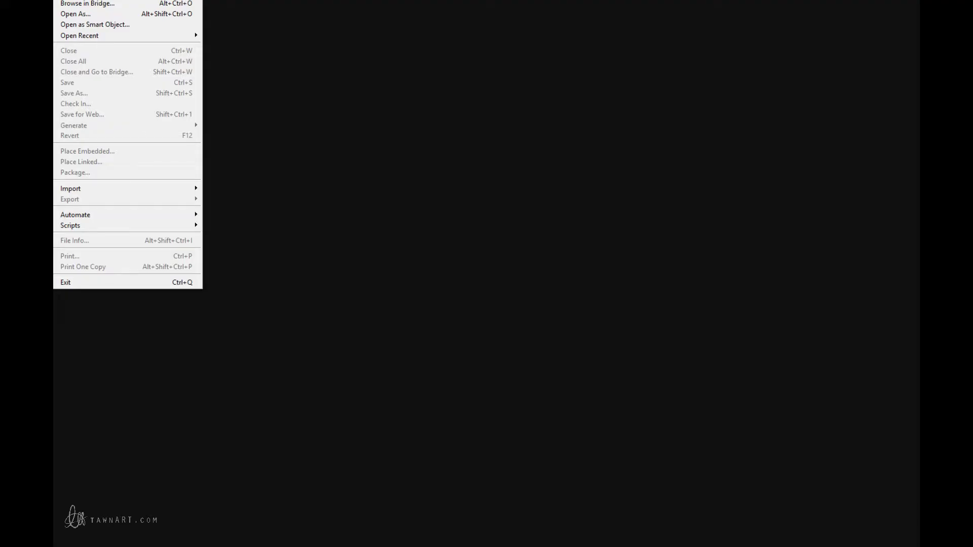
left_click(122, 0)
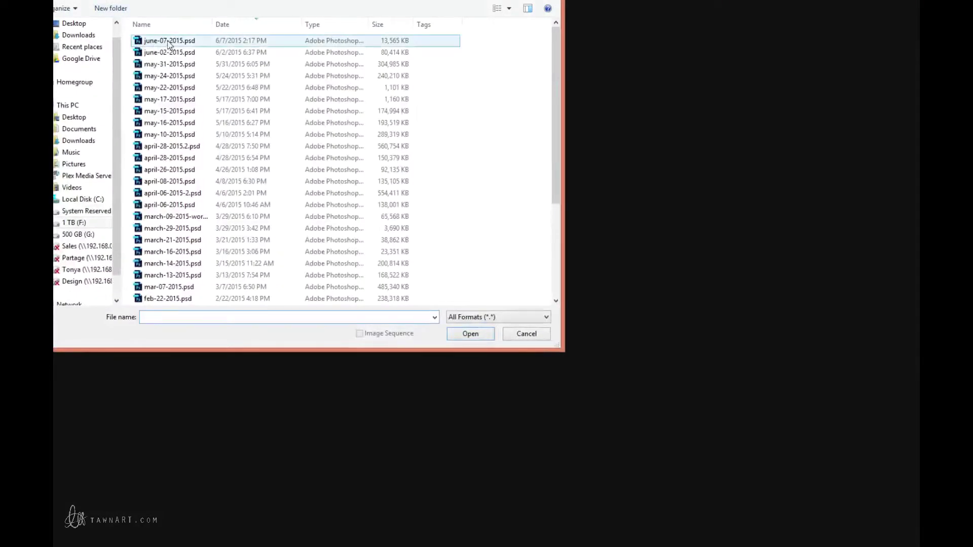
double_click(171, 44)
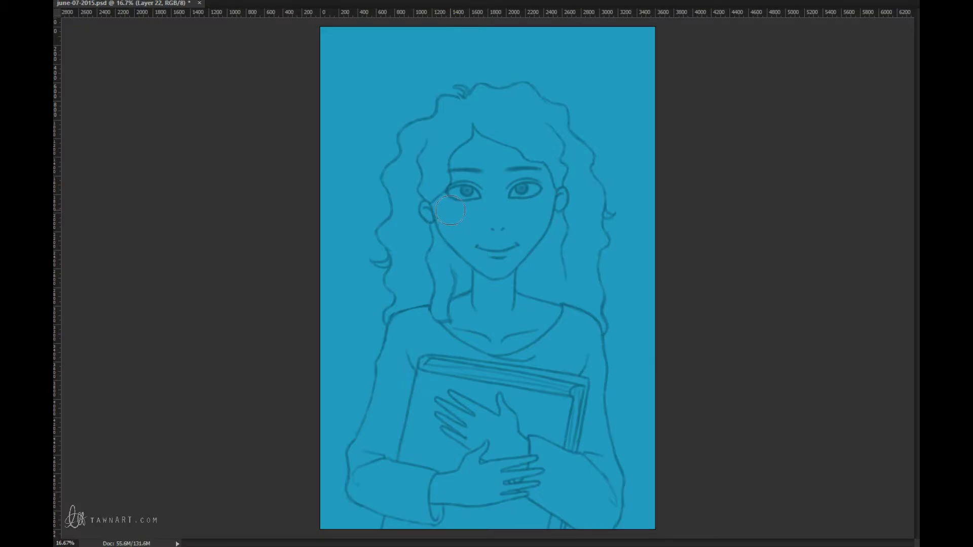
Brush light peach skin tone over the face and left cheek, undoing a too-light stroke.
mouse_move(451, 213)
left_mouse_down()
mouse_move(460, 236)
mouse_move(447, 202)
mouse_move(496, 261)
mouse_move(522, 232)
mouse_move(517, 246)
mouse_move(539, 194)
mouse_move(527, 234)
mouse_move(539, 197)
mouse_move(530, 171)
mouse_move(484, 158)
mouse_move(476, 136)
mouse_move(464, 177)
mouse_move(472, 200)
mouse_move(488, 189)
mouse_move(513, 217)
mouse_move(462, 222)
mouse_move(495, 275)
mouse_move(490, 294)
mouse_move(488, 268)
mouse_move(505, 303)
mouse_move(501, 274)
mouse_move(466, 310)
mouse_move(470, 327)
mouse_move(461, 323)
mouse_move(477, 336)
mouse_move(515, 335)
mouse_move(545, 310)
mouse_move(521, 296)
left_mouse_up()
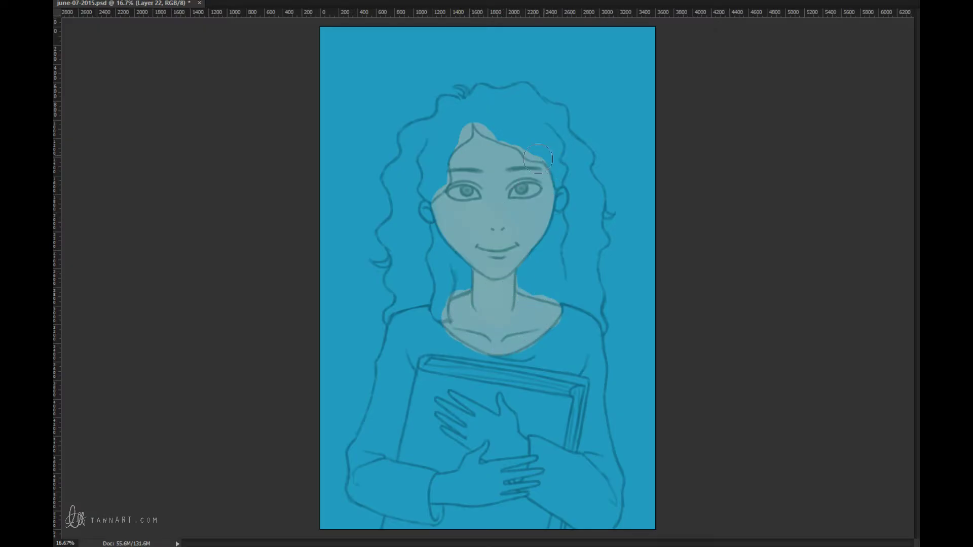
mouse_move(454, 203)
left_mouse_down()
mouse_move(496, 259)
mouse_move(535, 220)
mouse_move(540, 197)
mouse_move(511, 229)
mouse_move(468, 211)
mouse_move(456, 188)
mouse_move(501, 196)
mouse_move(489, 194)
mouse_move(532, 180)
left_mouse_up()
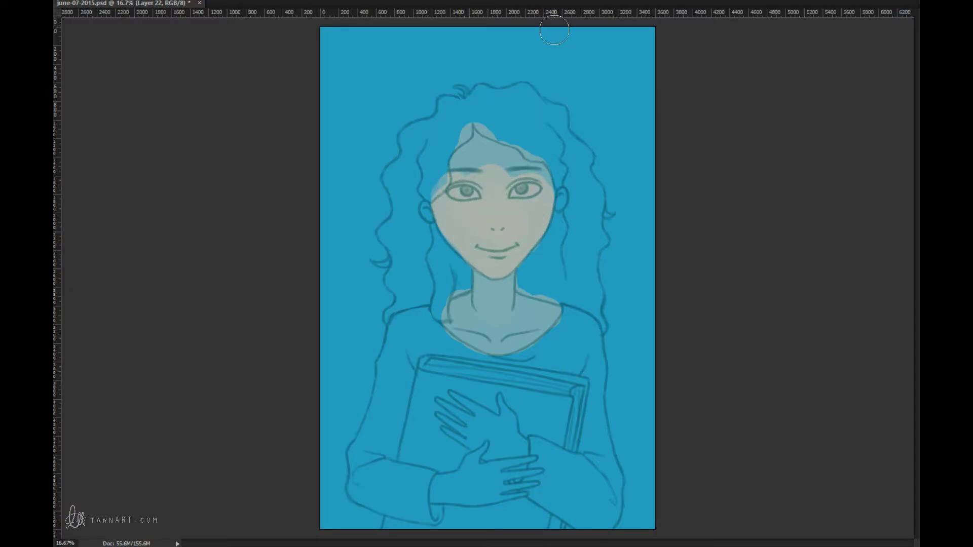
key("ctrl+alt+z")
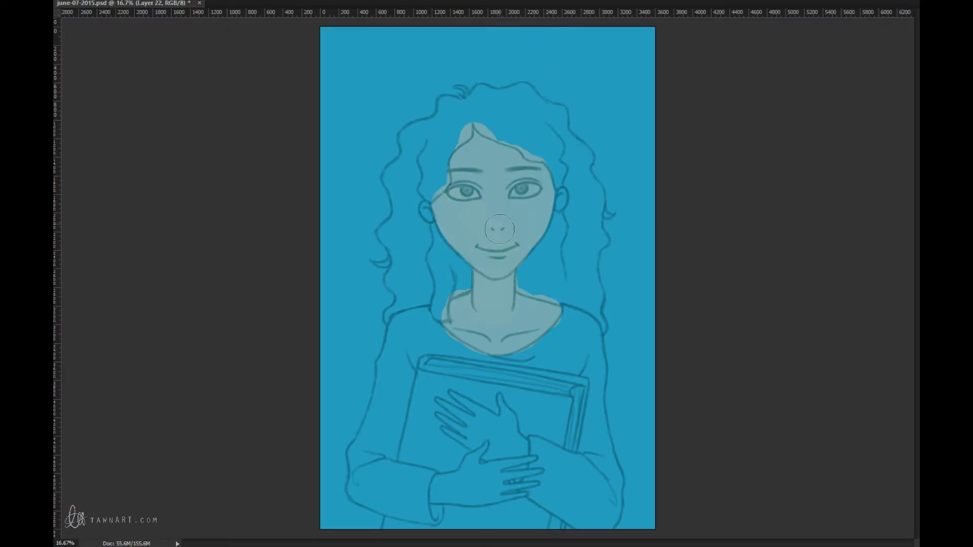
mouse_move(449, 215)
left_mouse_down()
mouse_move(534, 218)
mouse_move(462, 211)
mouse_move(507, 225)
mouse_move(490, 262)
mouse_move(522, 256)
left_mouse_up()
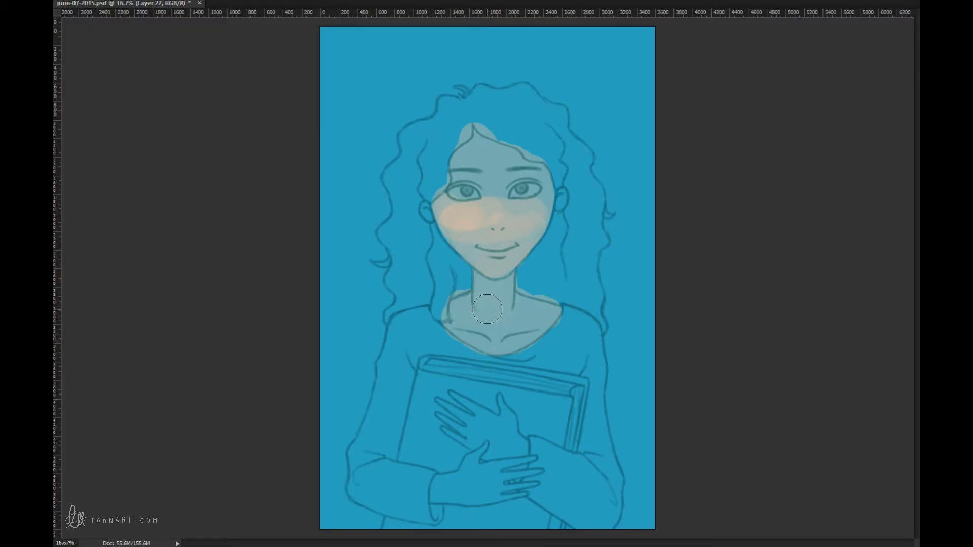
Paint peach over the neck, collarbones and upper chest, then both ears with a smaller brush.
mouse_move(469, 313)
left_mouse_down()
mouse_move(495, 328)
mouse_move(545, 320)
left_mouse_up()
left_click_drag(472, 336, 522, 344)
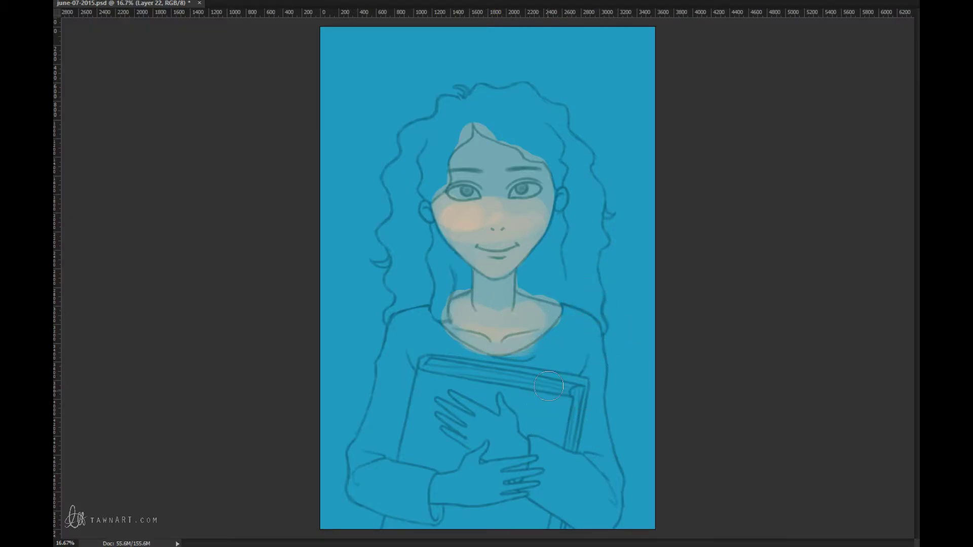
key("bracketleft")
key("bracketleft")
key("bracketleft")
key("bracketleft")
key("bracketleft")
left_click_drag(563, 193, 561, 198)
left_click_drag(424, 212, 429, 217)
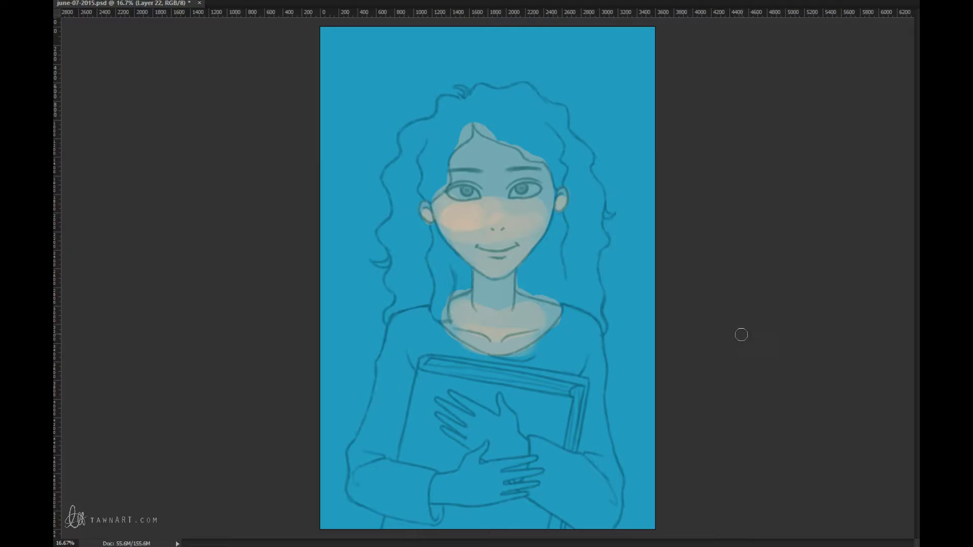
Repaint both ears and fill both hands and the wrist with peach skin tone.
key("ctrl+alt+z")
key("ctrl+alt+z")
left_click_drag(562, 194, 562, 195)
left_click_drag(426, 209, 424, 208)
mouse_move(454, 481)
left_mouse_down()
mouse_move(484, 450)
mouse_move(477, 475)
mouse_move(522, 463)
mouse_move(507, 472)
mouse_move(536, 473)
mouse_move(497, 495)
mouse_move(457, 498)
mouse_move(482, 471)
mouse_move(483, 450)
mouse_move(475, 473)
mouse_move(521, 459)
mouse_move(482, 494)
left_mouse_up()
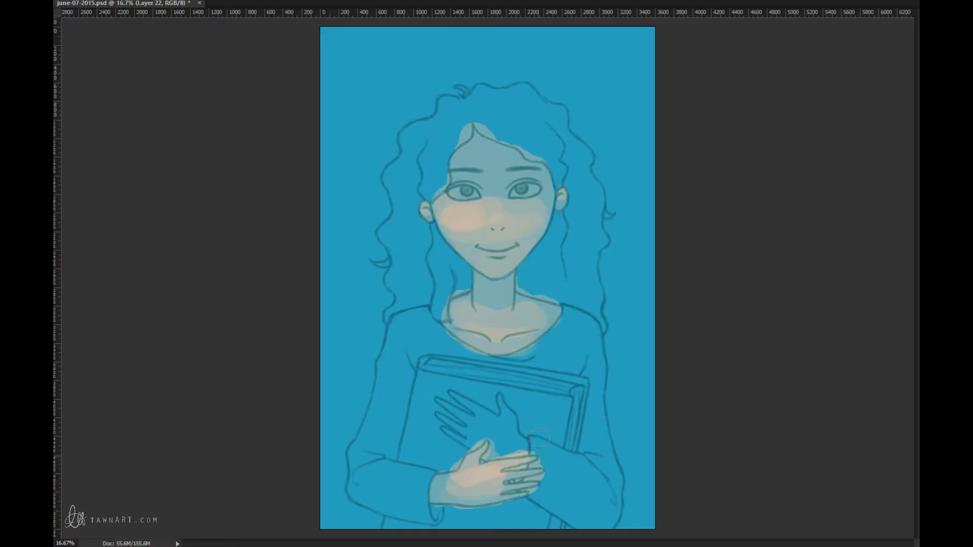
mouse_move(453, 396)
left_mouse_down()
mouse_move(479, 422)
mouse_move(443, 417)
mouse_move(450, 429)
mouse_move(490, 442)
mouse_move(498, 413)
mouse_move(512, 446)
left_mouse_up()
mouse_move(454, 401)
left_mouse_down()
mouse_move(491, 436)
mouse_move(503, 431)
mouse_move(500, 402)
mouse_move(540, 426)
mouse_move(507, 439)
left_mouse_up()
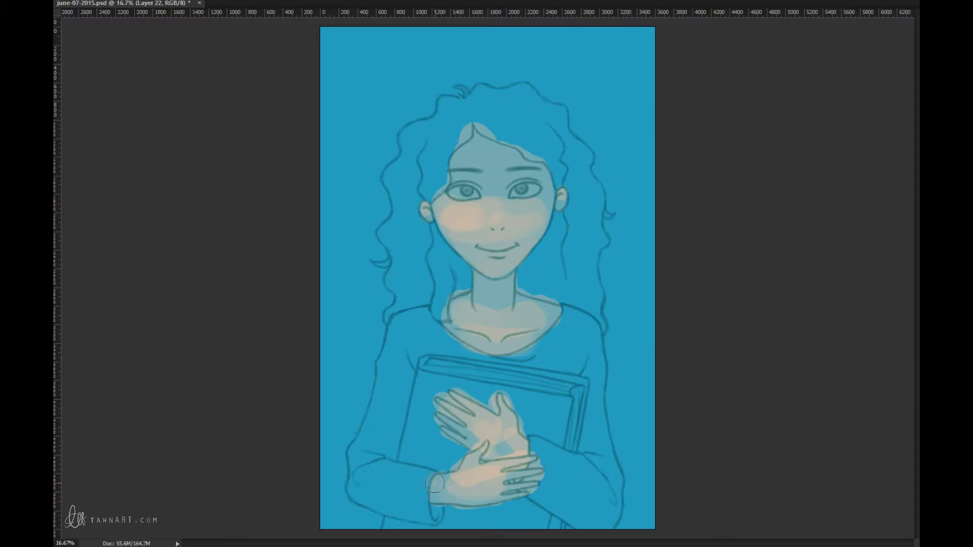
left_click_drag(434, 484, 451, 479)
With a smaller brush, dab a skin-tone mark and paint dark hair over the left side and top.
key("bracketleft")
key("bracketleft")
key("bracketleft")
mouse_move(636, 57)
left_mouse_down()
mouse_move(635, 48)
mouse_move(636, 57)
left_mouse_up()
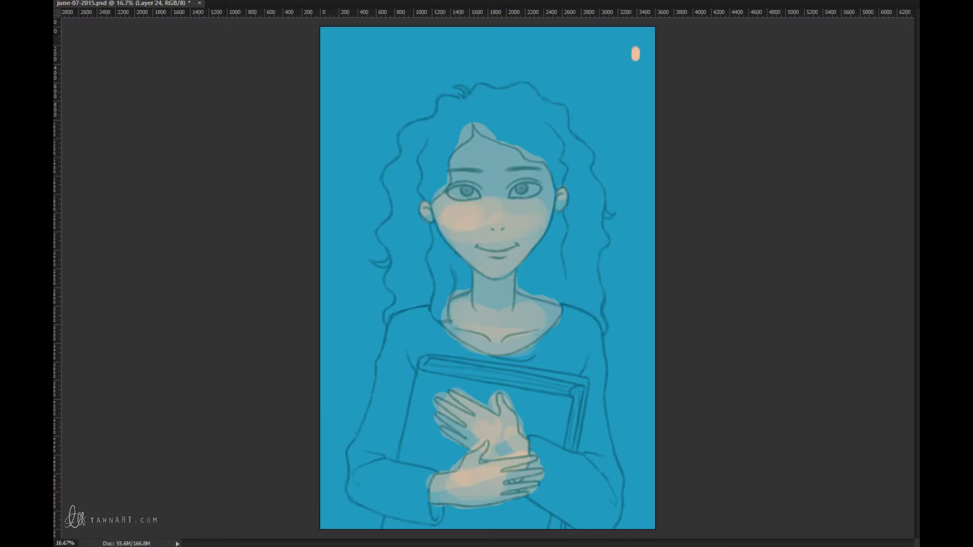
mouse_move(414, 185)
left_mouse_down()
mouse_move(420, 158)
mouse_move(436, 175)
mouse_move(447, 170)
mouse_move(429, 189)
left_mouse_up()
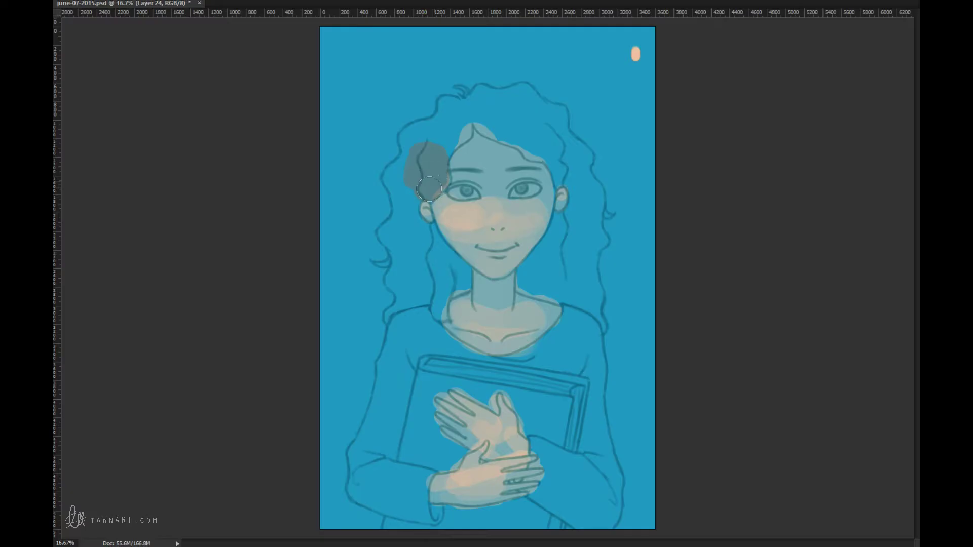
mouse_move(439, 151)
left_mouse_down()
mouse_move(474, 126)
mouse_move(450, 114)
mouse_move(411, 158)
mouse_move(398, 157)
mouse_move(400, 192)
left_mouse_up()
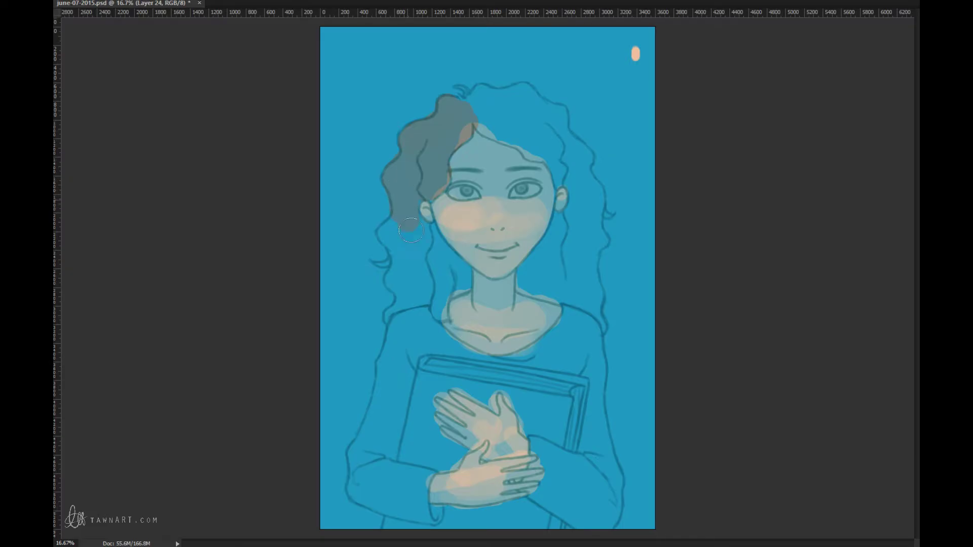
Brush hair colour over the left side, top, right hairline, right side and left wispy strand.
mouse_move(411, 230)
left_mouse_down()
mouse_move(418, 238)
mouse_move(399, 216)
left_mouse_up()
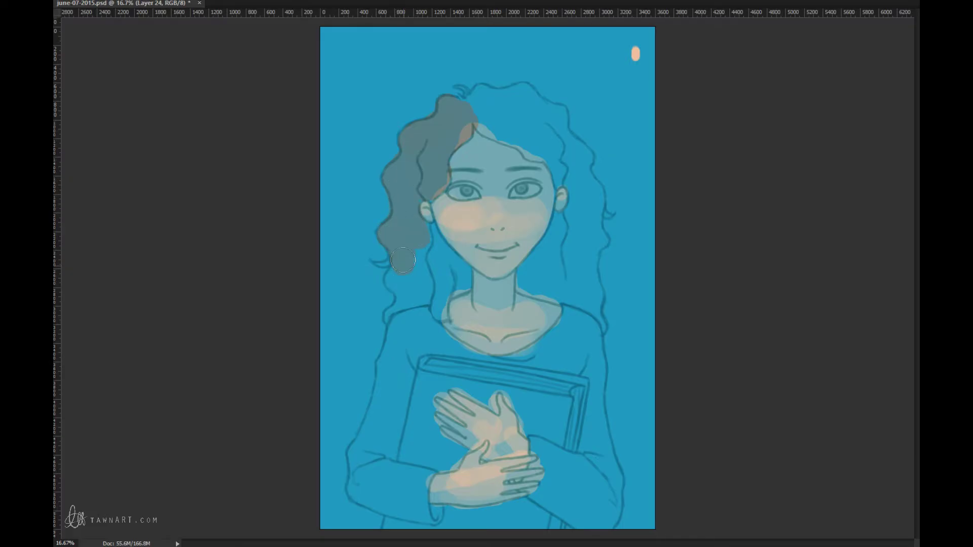
mouse_move(403, 261)
left_mouse_down()
mouse_move(401, 315)
mouse_move(390, 320)
mouse_move(428, 302)
mouse_move(438, 312)
mouse_move(459, 283)
mouse_move(448, 276)
mouse_move(457, 269)
mouse_move(427, 253)
mouse_move(433, 225)
mouse_move(446, 279)
left_mouse_up()
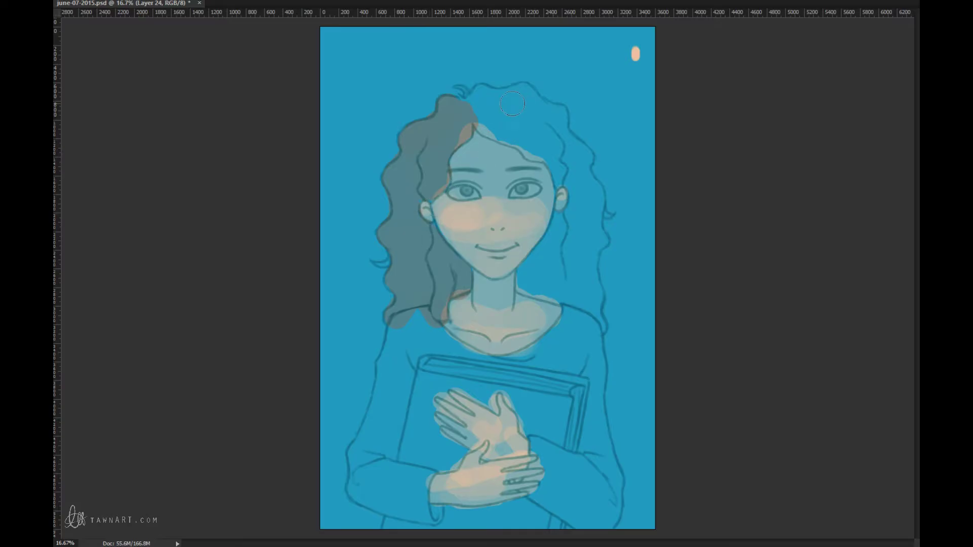
mouse_move(513, 104)
left_mouse_down()
mouse_move(491, 127)
mouse_move(479, 124)
mouse_move(477, 98)
left_mouse_up()
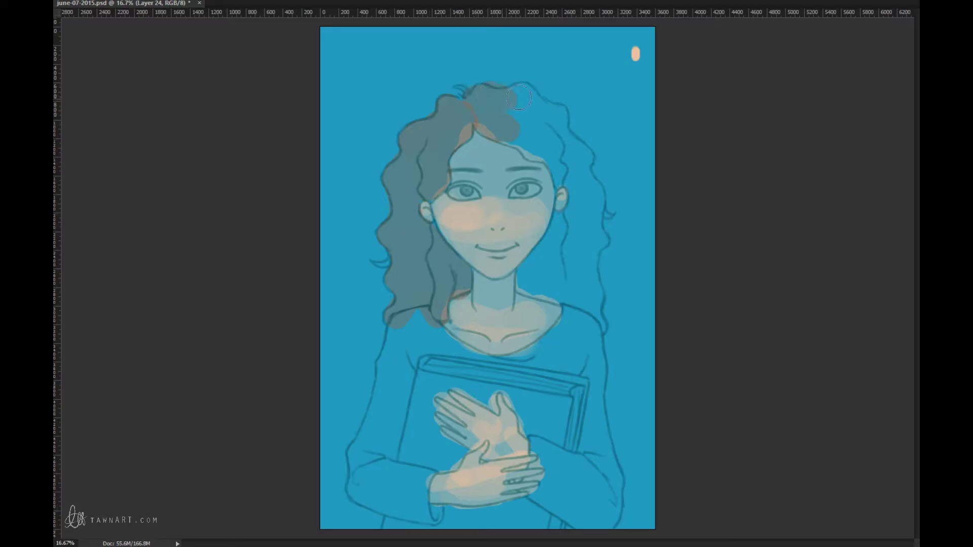
mouse_move(528, 140)
left_mouse_down()
mouse_move(538, 161)
mouse_move(557, 162)
mouse_move(542, 113)
left_mouse_up()
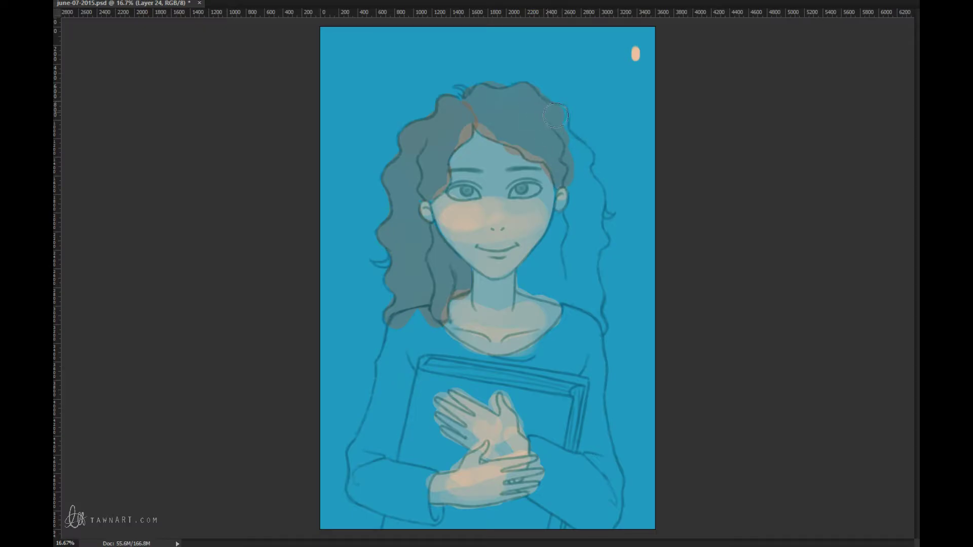
left_click_drag(564, 149, 588, 179)
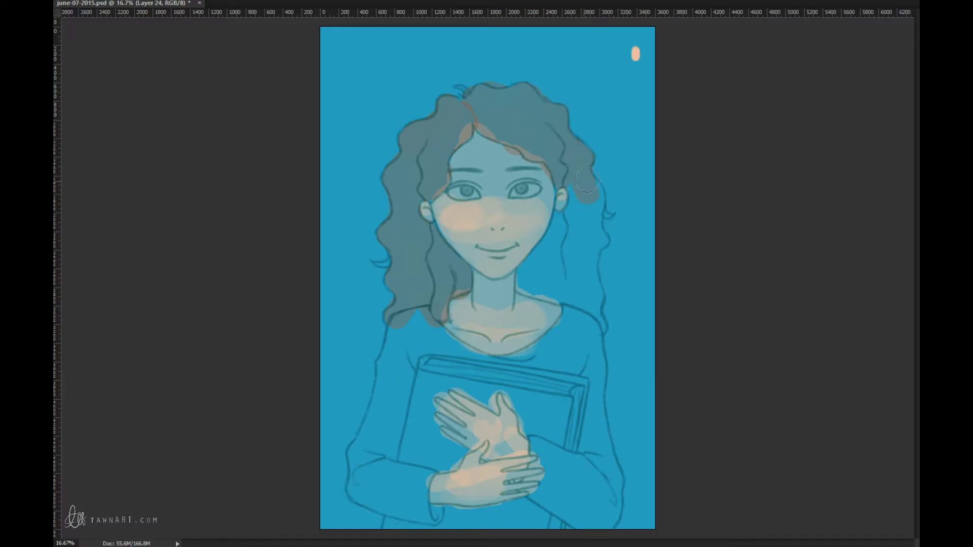
mouse_move(570, 221)
left_mouse_down()
mouse_move(554, 218)
mouse_move(542, 269)
mouse_move(558, 291)
left_mouse_up()
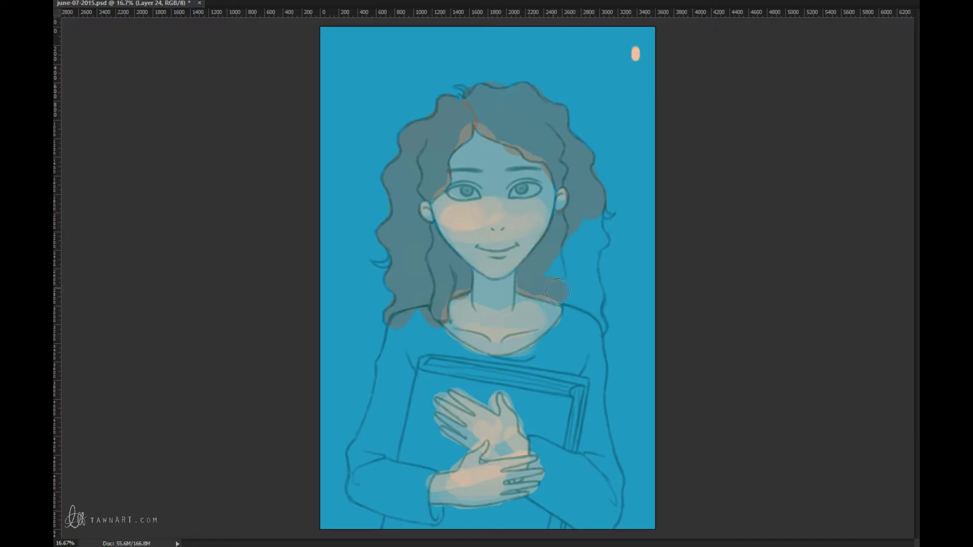
mouse_move(596, 221)
left_mouse_down()
mouse_move(589, 293)
mouse_move(572, 290)
mouse_move(589, 292)
mouse_move(597, 327)
left_mouse_up()
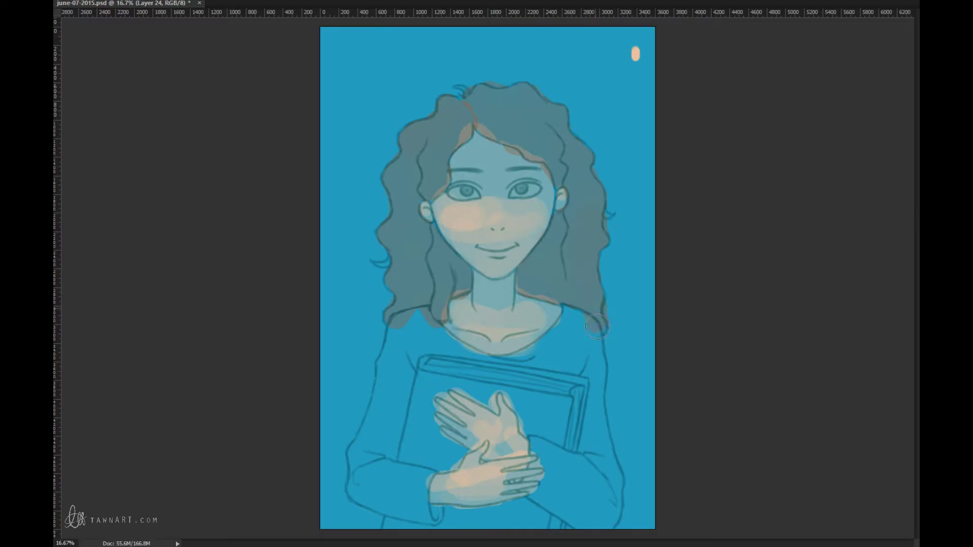
left_click_drag(386, 261, 371, 264)
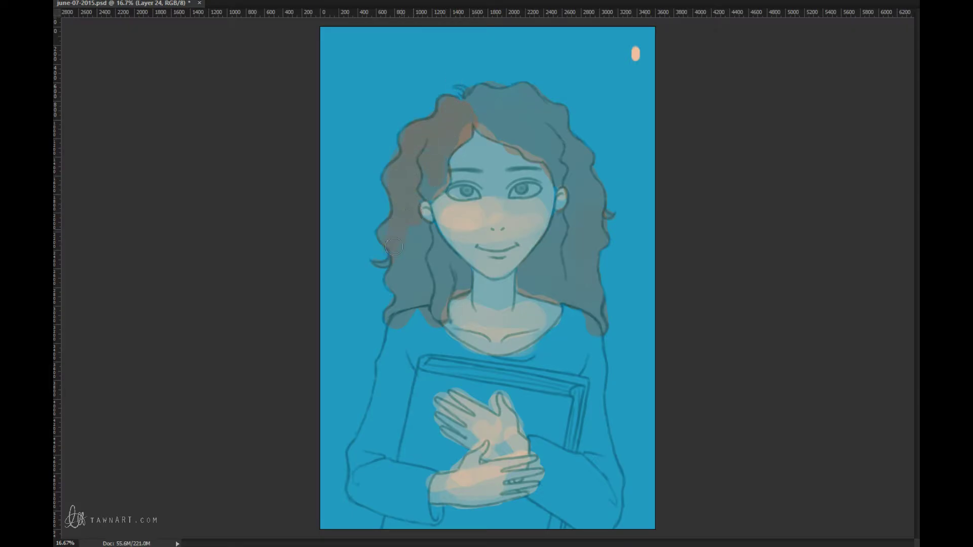
Repaint the top-centre and upper hair in brown and add a brown swatch beside the skin swatch.
mouse_move(482, 97)
left_mouse_down()
mouse_move(477, 119)
mouse_move(501, 99)
mouse_move(510, 110)
mouse_move(533, 109)
left_mouse_up()
left_click_drag(569, 147, 557, 148)
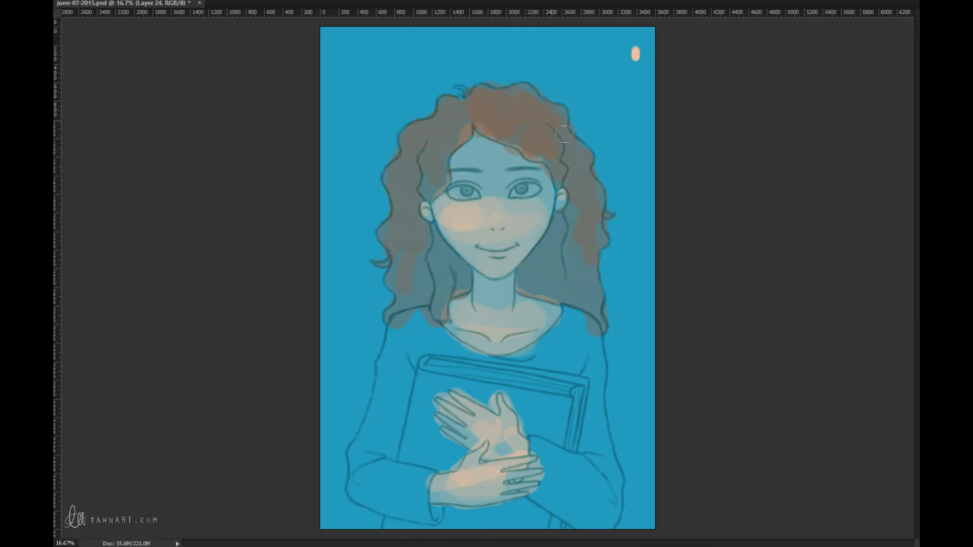
mouse_move(465, 115)
left_mouse_down()
mouse_move(445, 112)
mouse_move(453, 137)
left_mouse_up()
left_click(620, 52)
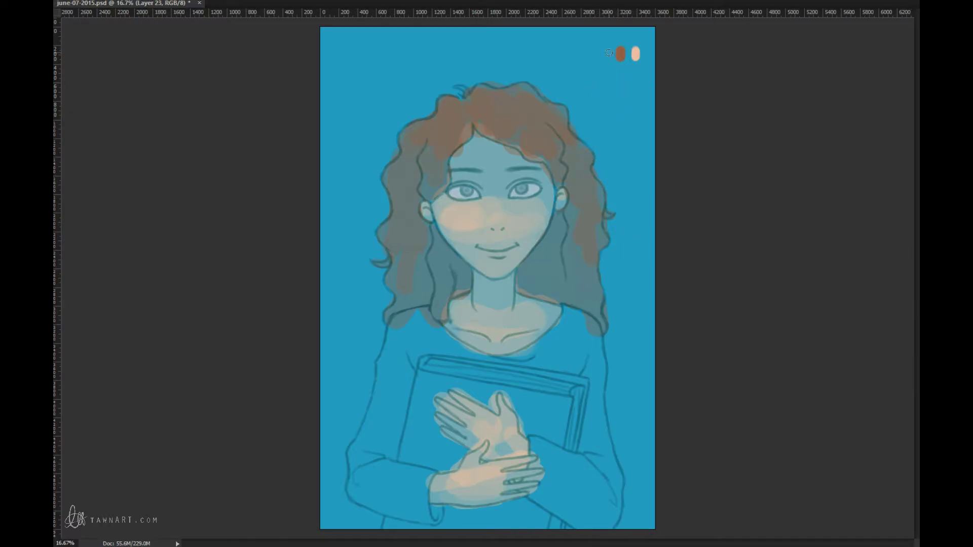
Add a pale blue swatch and paint the left shoulder and lower neckline pale blue.
left_click_drag(606, 49, 606, 53)
mouse_move(392, 359)
left_mouse_down()
mouse_move(384, 371)
mouse_move(400, 348)
left_mouse_up()
key("ctrl+z")
mouse_move(396, 324)
left_mouse_down()
mouse_move(462, 355)
mouse_move(443, 343)
mouse_move(420, 350)
mouse_move(405, 378)
mouse_move(420, 327)
mouse_move(395, 365)
mouse_move(424, 332)
mouse_move(390, 361)
mouse_move(388, 349)
mouse_move(378, 413)
mouse_move(383, 372)
mouse_move(355, 463)
mouse_move(359, 497)
mouse_move(401, 515)
mouse_move(436, 513)
mouse_move(427, 476)
mouse_move(391, 458)
mouse_move(400, 372)
mouse_move(364, 471)
mouse_move(376, 439)
mouse_move(385, 504)
mouse_move(402, 478)
mouse_move(423, 489)
left_mouse_up()
mouse_move(478, 345)
left_mouse_down()
mouse_move(520, 358)
mouse_move(567, 313)
mouse_move(596, 335)
mouse_move(581, 321)
mouse_move(587, 346)
mouse_move(570, 338)
mouse_move(555, 364)
mouse_move(575, 348)
mouse_move(574, 324)
mouse_move(583, 362)
mouse_move(575, 367)
mouse_move(591, 373)
mouse_move(599, 357)
mouse_move(594, 409)
mouse_move(597, 393)
mouse_move(606, 452)
mouse_move(593, 452)
mouse_move(589, 428)
mouse_move(582, 464)
mouse_move(535, 444)
mouse_move(546, 457)
mouse_move(535, 464)
mouse_move(552, 469)
mouse_move(533, 478)
mouse_move(554, 484)
mouse_move(529, 491)
mouse_move(548, 504)
mouse_move(557, 475)
mouse_move(561, 504)
mouse_move(573, 500)
mouse_move(585, 457)
mouse_move(603, 504)
mouse_move(619, 484)
mouse_move(617, 502)
mouse_move(602, 530)
mouse_move(573, 514)
mouse_move(572, 524)
mouse_move(582, 529)
mouse_move(603, 509)
left_mouse_up()
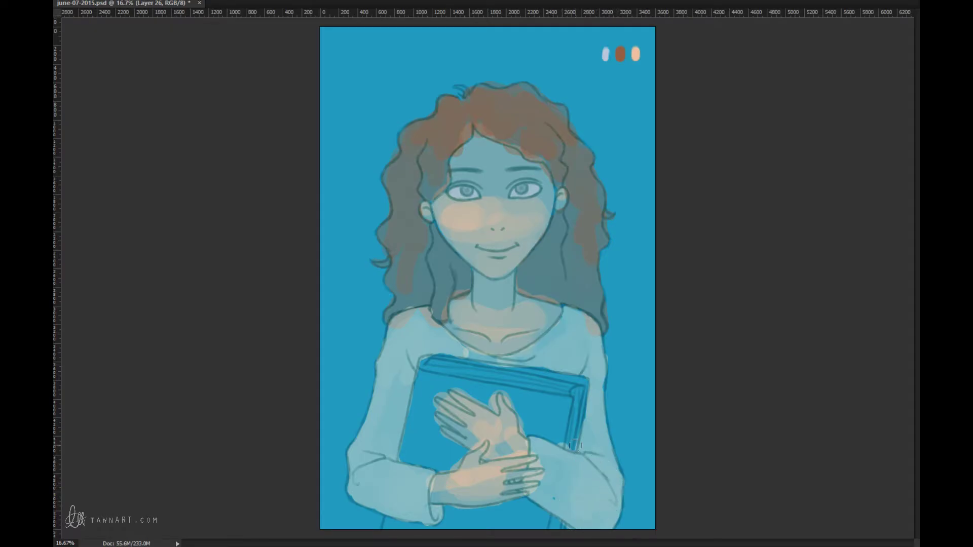
Fill the remaining sweater shoulders and lower right sleeve with pale blue, then save the file.
mouse_move(402, 341)
left_mouse_down()
mouse_move(422, 329)
mouse_move(408, 326)
mouse_move(396, 341)
mouse_move(425, 326)
mouse_move(467, 351)
mouse_move(429, 335)
mouse_move(416, 349)
mouse_move(437, 349)
mouse_move(397, 350)
mouse_move(369, 440)
mouse_move(404, 401)
mouse_move(404, 365)
mouse_move(390, 427)
mouse_move(372, 440)
mouse_move(399, 481)
mouse_move(425, 478)
mouse_move(376, 490)
mouse_move(357, 463)
left_mouse_up()
mouse_move(559, 339)
left_mouse_down()
mouse_move(586, 324)
mouse_move(573, 359)
mouse_move(585, 335)
mouse_move(597, 365)
mouse_move(596, 340)
mouse_move(596, 405)
mouse_move(616, 470)
mouse_move(598, 454)
mouse_move(590, 410)
left_mouse_up()
mouse_move(589, 479)
left_mouse_down()
mouse_move(555, 458)
mouse_move(568, 479)
mouse_move(558, 470)
mouse_move(603, 488)
left_mouse_up()
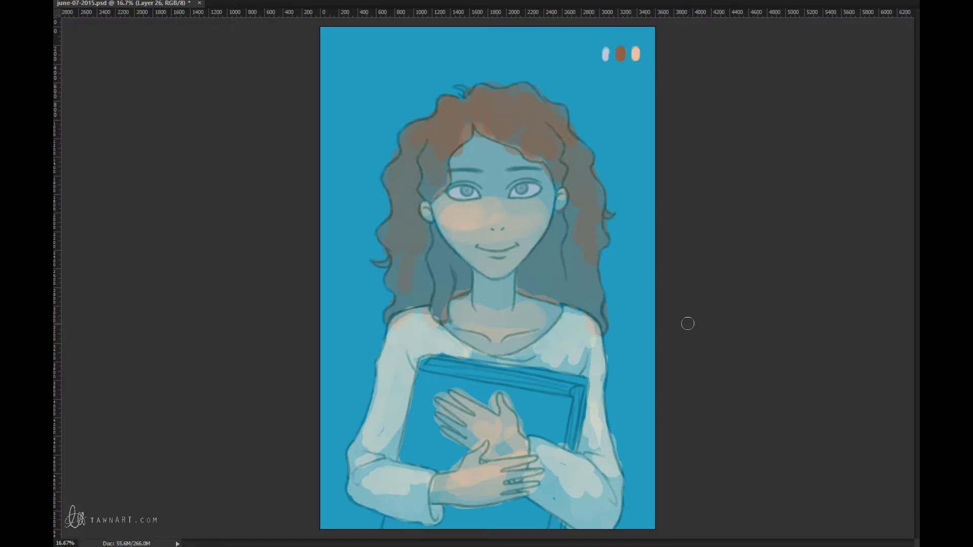
key("ctrl+s")
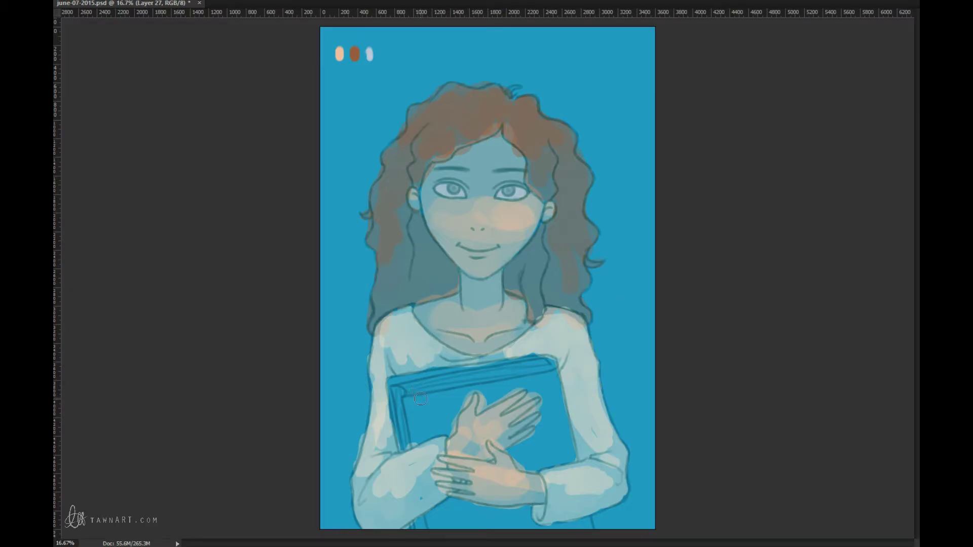
Paint dark teal over the book's top and right edges and the cover around the hand.
mouse_move(421, 399)
left_mouse_down()
mouse_move(554, 376)
mouse_move(483, 406)
mouse_move(485, 394)
mouse_move(460, 399)
mouse_move(451, 424)
mouse_move(419, 440)
mouse_move(413, 418)
mouse_move(422, 426)
mouse_move(443, 417)
left_mouse_up()
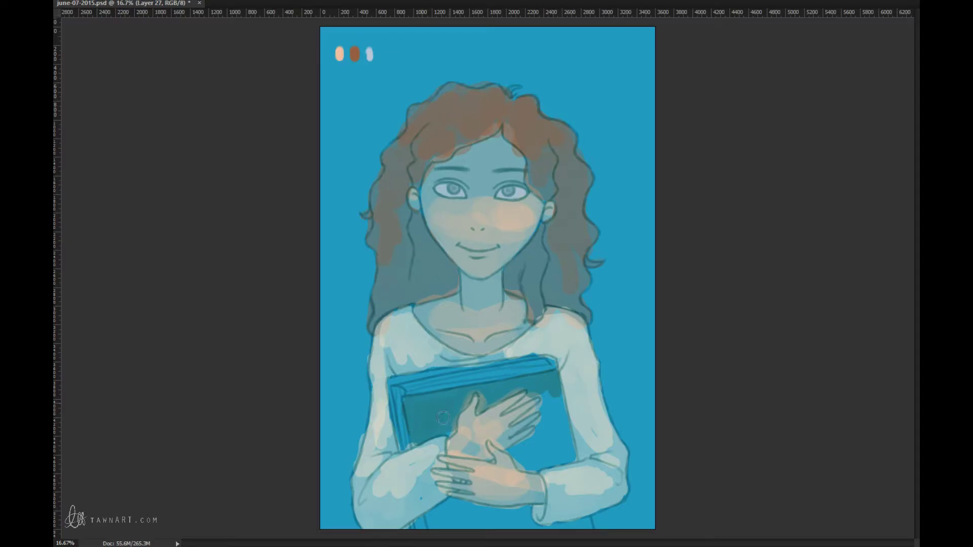
mouse_move(548, 396)
left_mouse_down()
mouse_move(571, 456)
mouse_move(528, 464)
mouse_move(513, 451)
mouse_move(545, 428)
mouse_move(543, 410)
mouse_move(542, 441)
mouse_move(531, 449)
mouse_move(561, 442)
left_mouse_up()
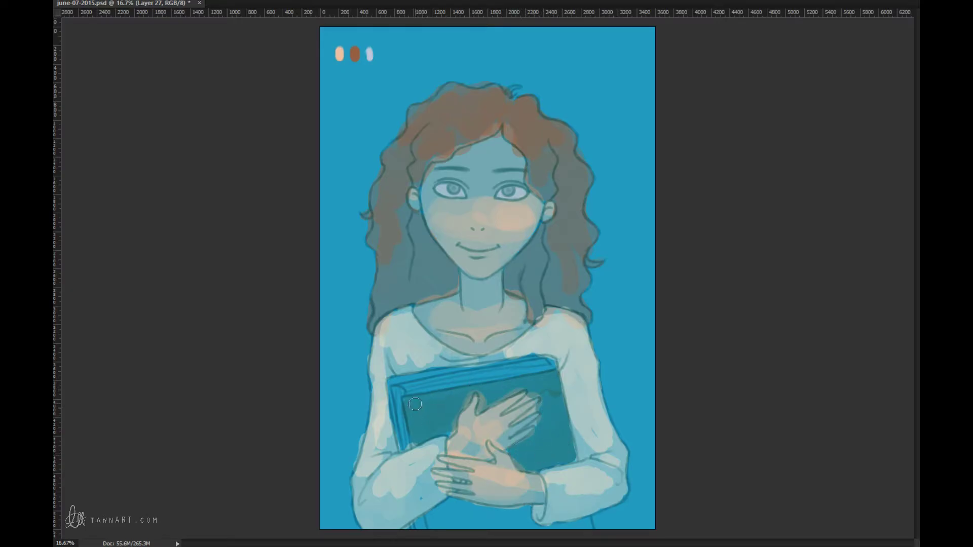
mouse_move(415, 403)
left_mouse_down()
mouse_move(441, 398)
mouse_move(437, 425)
mouse_move(464, 400)
mouse_move(517, 381)
mouse_move(566, 380)
mouse_move(547, 380)
left_mouse_up()
mouse_move(552, 418)
left_mouse_down()
mouse_move(522, 446)
mouse_move(552, 461)
mouse_move(568, 445)
mouse_move(534, 446)
left_mouse_up()
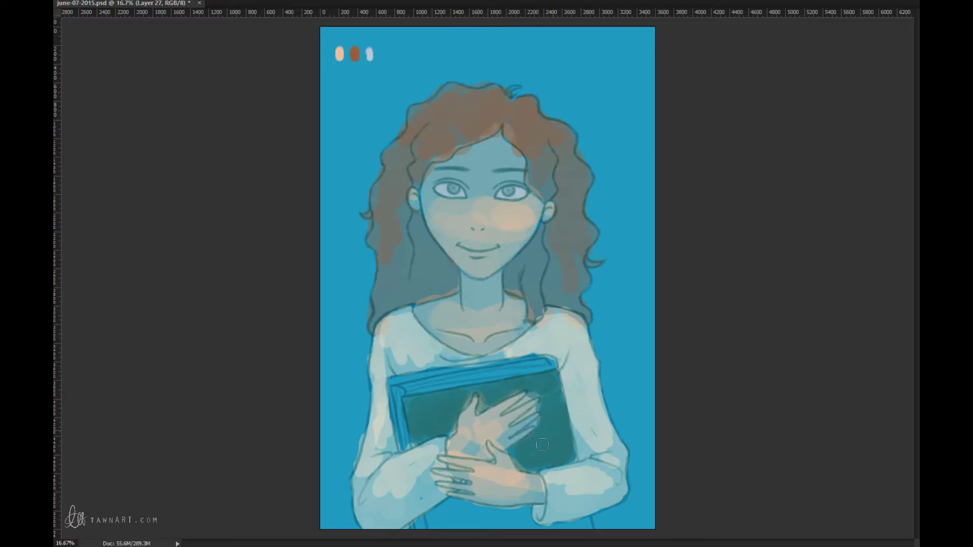
In full-screen view, darken the book below the hands, along its top edge and down the spine.
key("f")
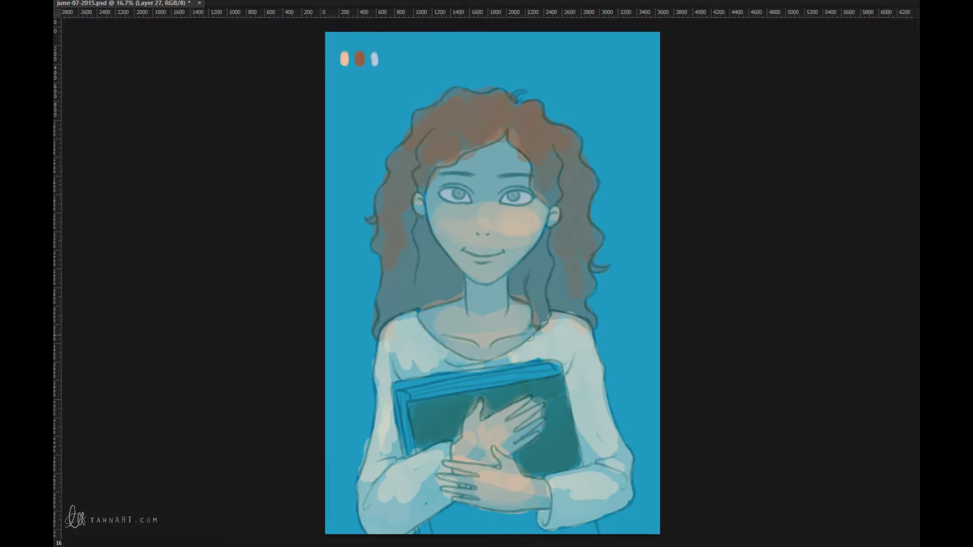
left_click_drag(406, 440, 472, 327)
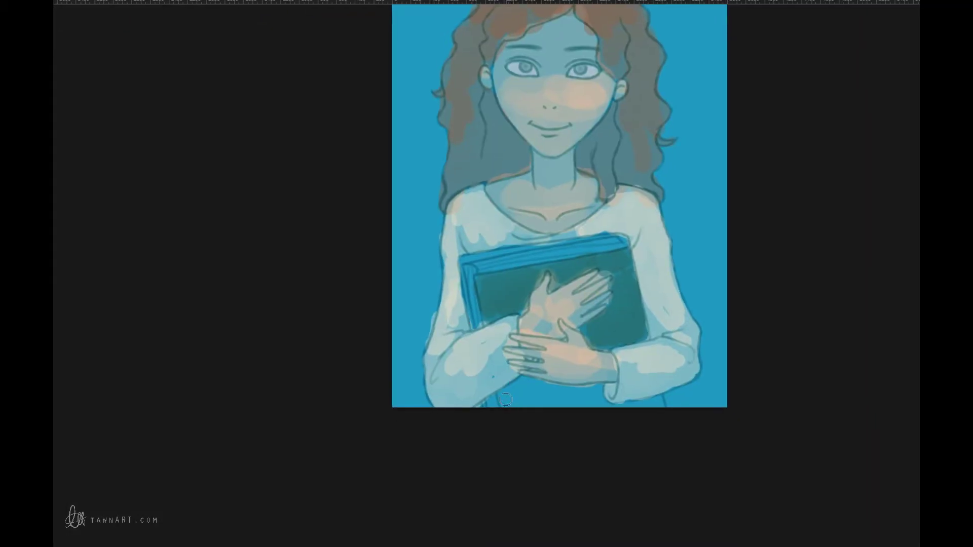
mouse_move(506, 400)
left_mouse_down()
mouse_move(520, 385)
mouse_move(596, 392)
mouse_move(604, 410)
mouse_move(657, 402)
mouse_move(623, 413)
mouse_move(567, 397)
mouse_move(526, 403)
mouse_move(512, 391)
mouse_move(505, 402)
mouse_move(531, 387)
mouse_move(519, 407)
mouse_move(546, 392)
mouse_move(596, 409)
mouse_move(640, 408)
left_mouse_up()
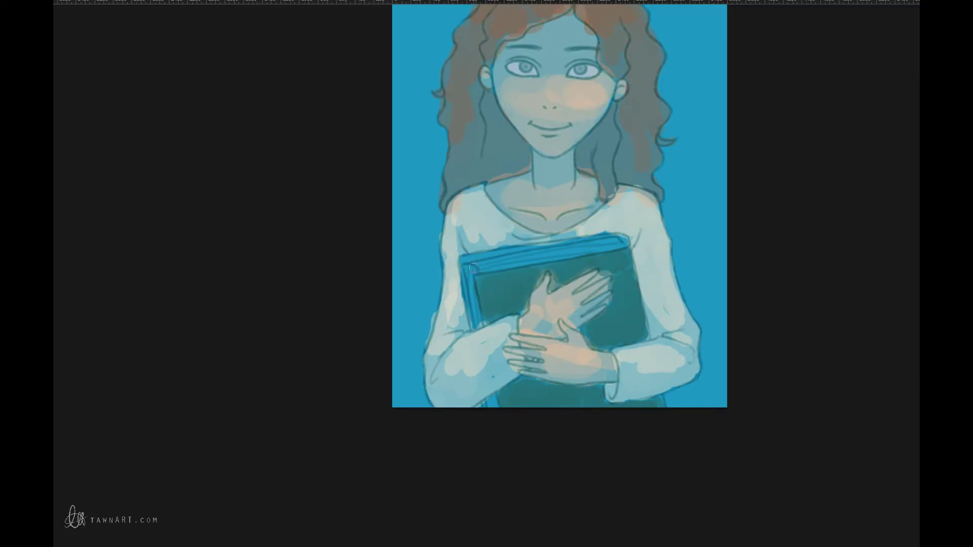
left_click_drag(463, 261, 622, 238)
left_click_drag(463, 263, 473, 325)
left_click_drag(483, 399, 487, 408)
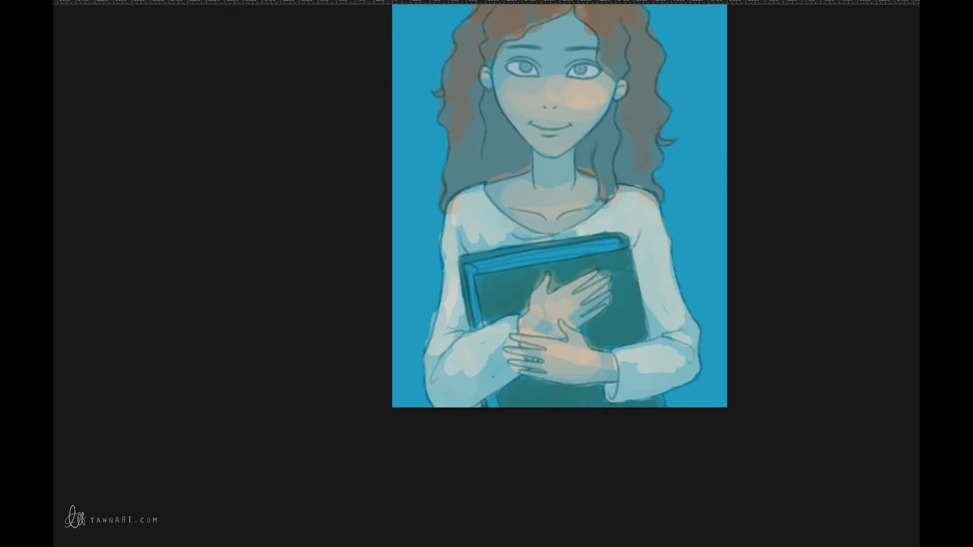
Paint light blue highlights along the book's spine and top edge to suggest pages.
left_click_drag(470, 272, 476, 316)
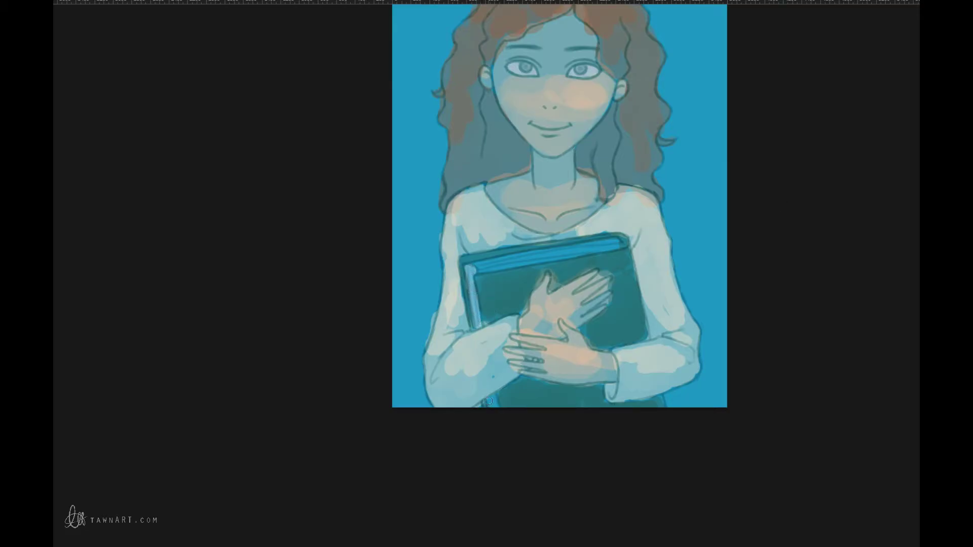
left_click_drag(488, 401, 493, 408)
left_click_drag(481, 266, 575, 250)
left_click_drag(612, 244, 477, 271)
left_click_drag(585, 266, 565, 399)
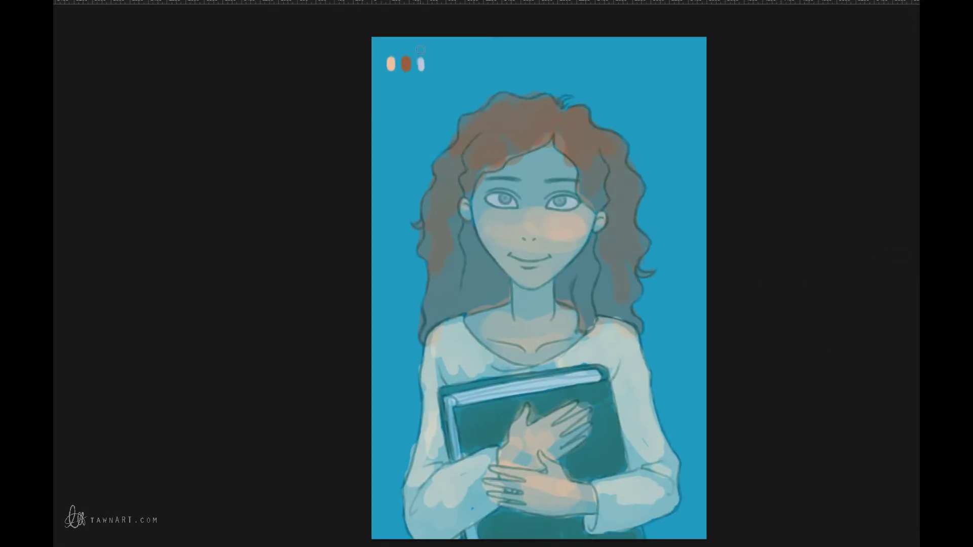
Add white and dark teal swatches to the palette, removing the pale yellow swatch.
left_click_drag(390, 82, 431, 62)
key("ctrl+alt")
key("ctrl+alt+z")
key("ctrl+alt+z")
key("ctrl+z")
left_click_drag(435, 61, 434, 62)
Darken both irises, then undo the blue background fill to view the colours on white.
left_click_drag(560, 202, 557, 202)
left_click_drag(506, 198, 507, 200)
key("ctrl+alt+z")
key("ctrl+alt+z")
key("ctrl+alt+z")
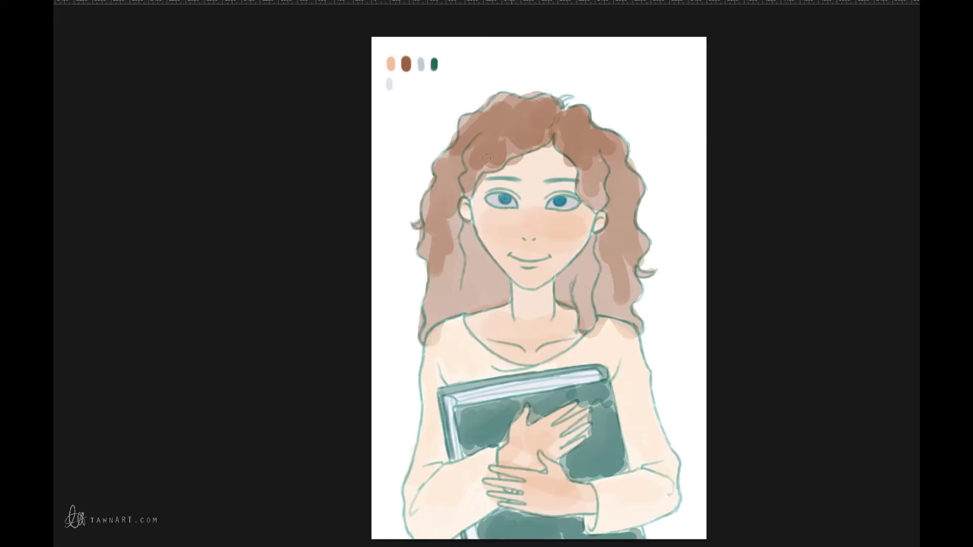
Add a blue swatch and fill the background layer with that solid blue.
left_click_drag(401, 78, 403, 85)
key("alt+BackSpace")
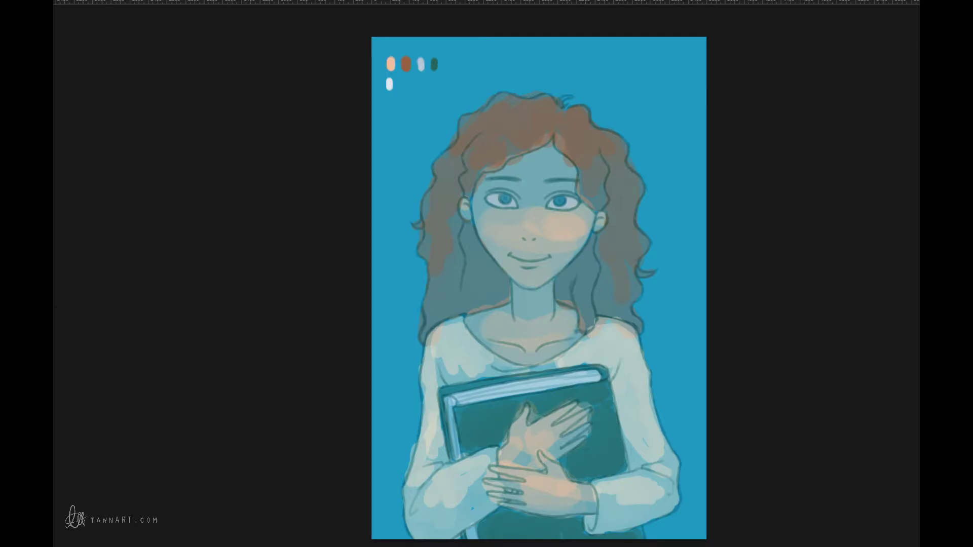
Set a pale cyan foreground and drag a vertical gradient from the canvas bottom up to the face.
left_click(54, 307)
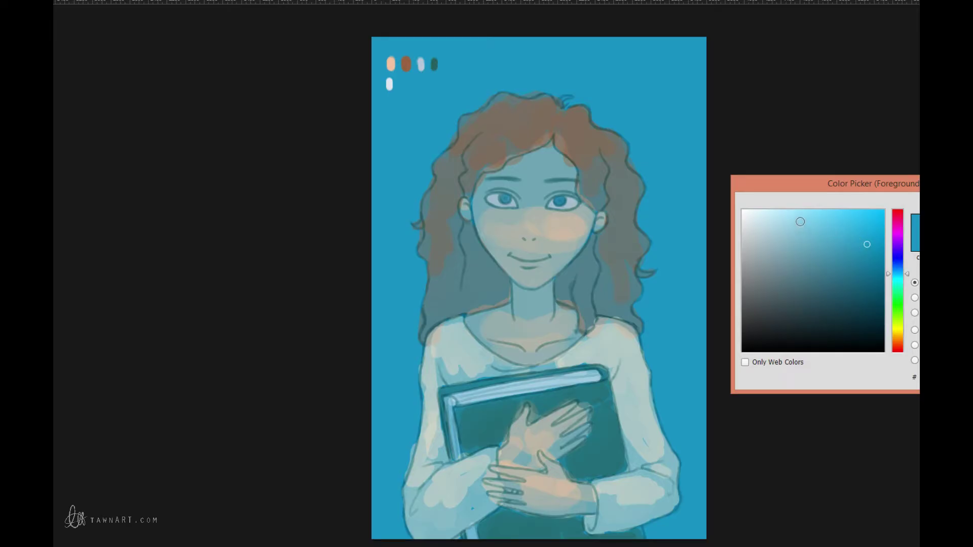
left_click(799, 220)
left_click(787, 217)
key("Return")
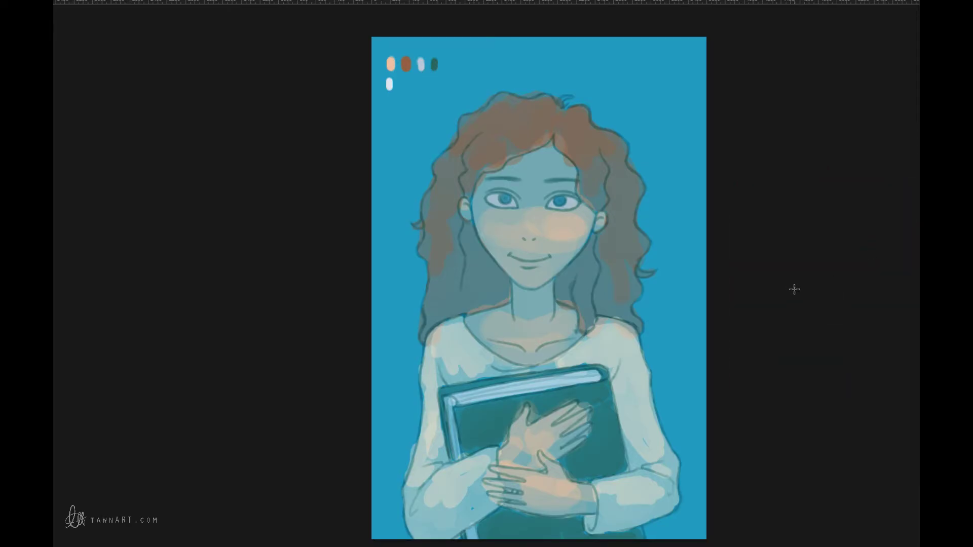
key("shift")
scroll(542, 511, "down", 1)
key("shift")
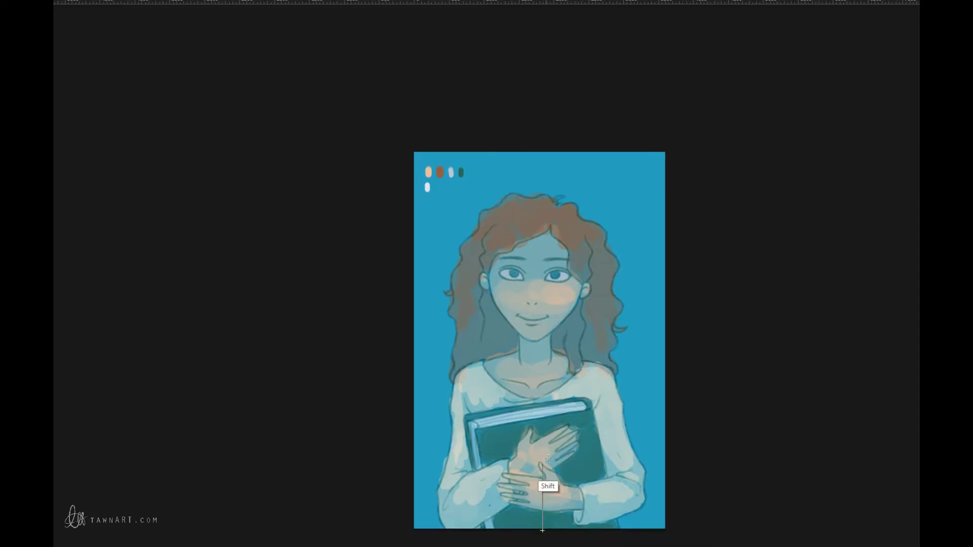
left_click_drag(548, 459, 548, 350)
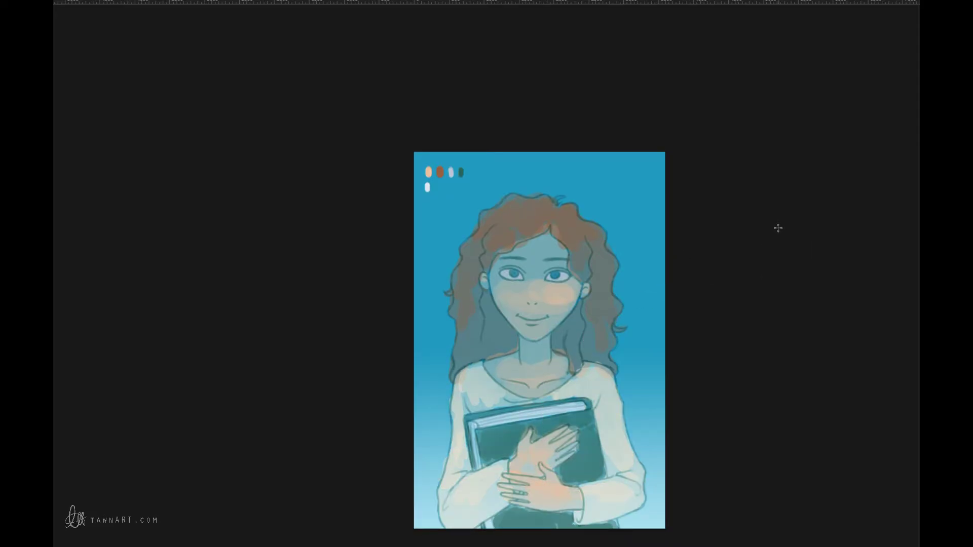
key("ctrl+z")
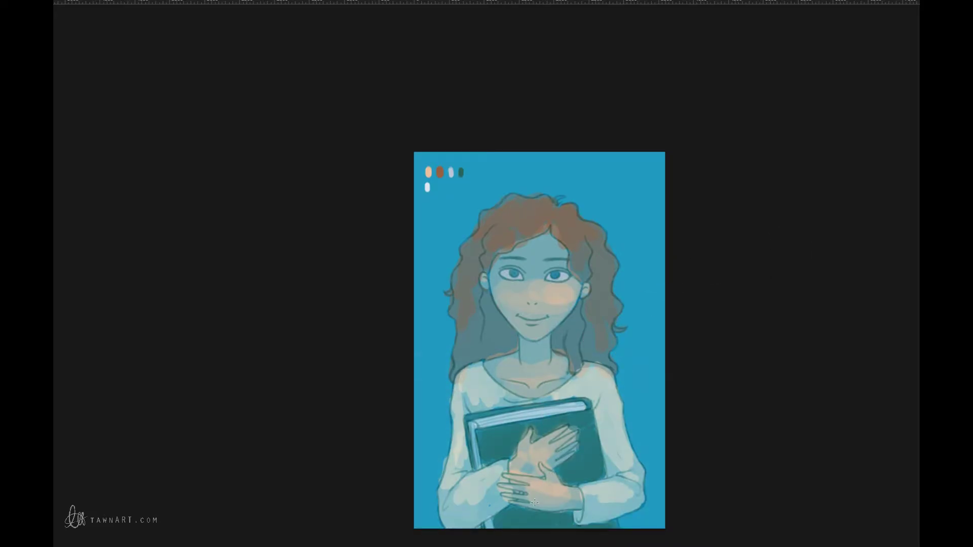
key("shift")
left_click_drag(538, 528, 539, 251)
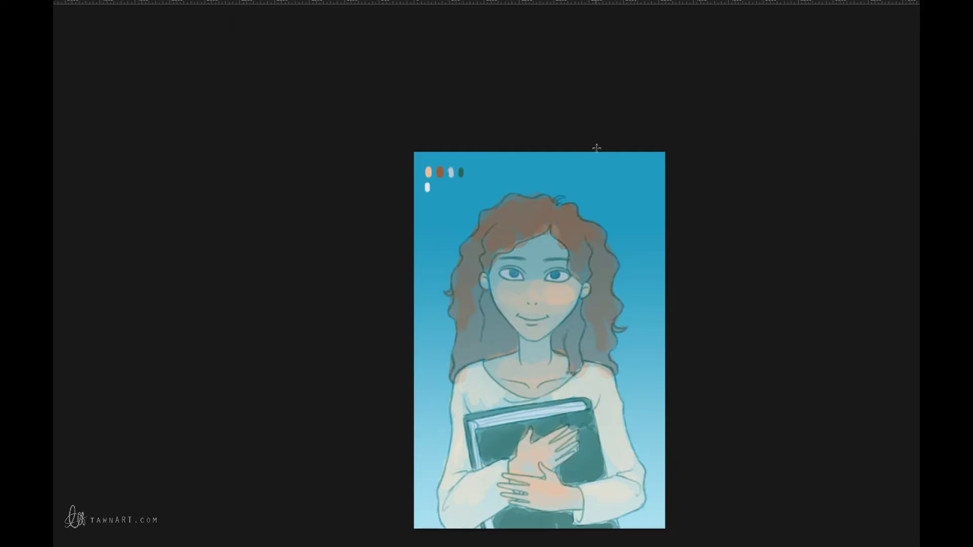
Lay a vertical gradient down the background and cycle presets until the top turns teal.
left_click_drag(580, 150, 581, 386)
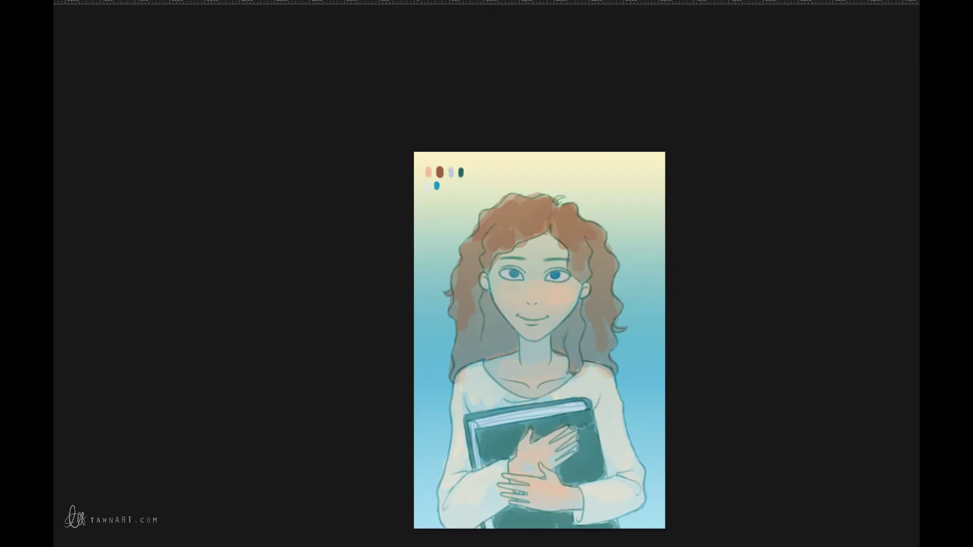
key("ctrl+z")
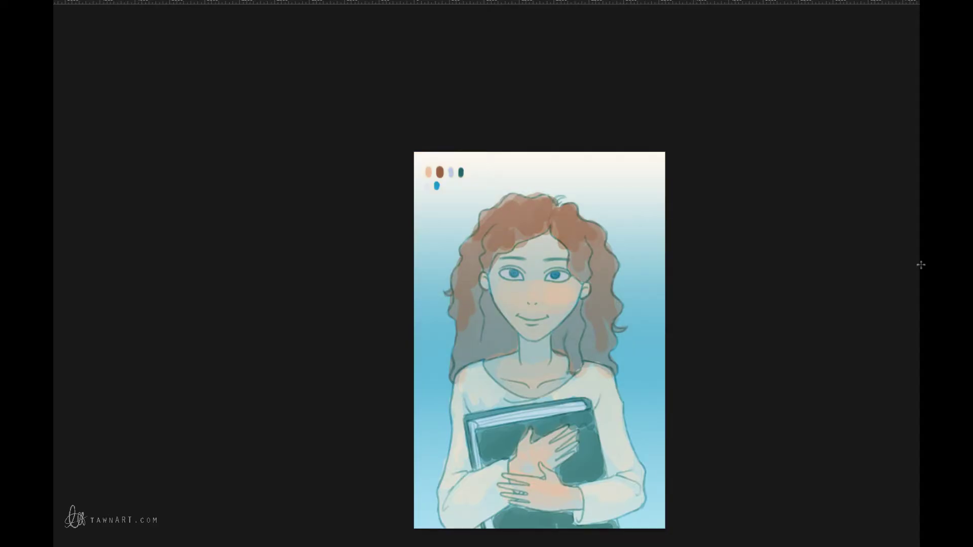
key("ctrl+shift+z")
key("shift+plus")
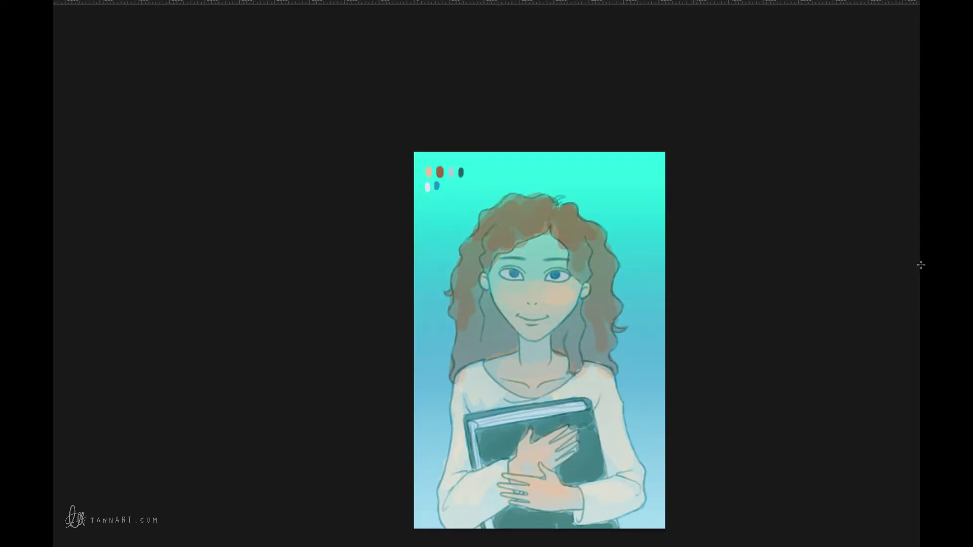
key("shift+plus")
key("shift+plus")
key("shift+plus")
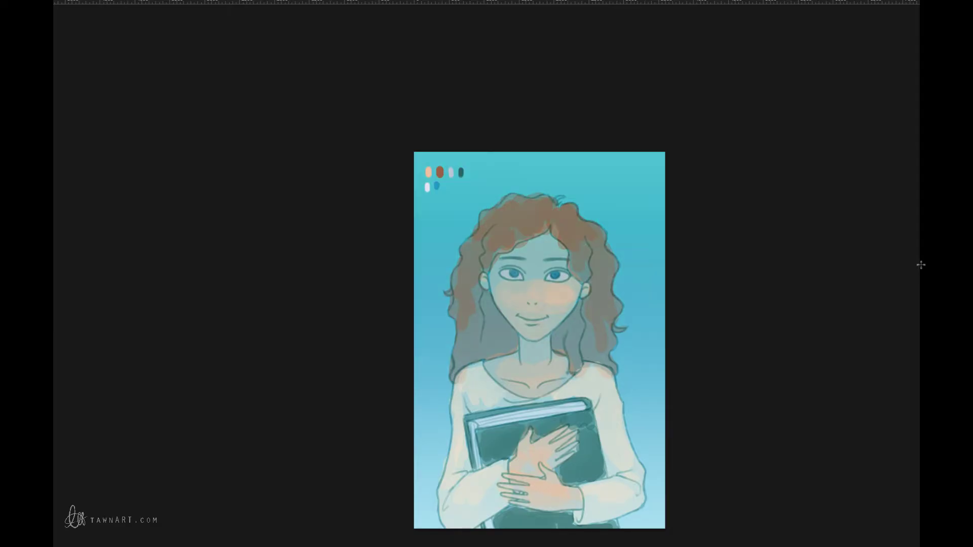
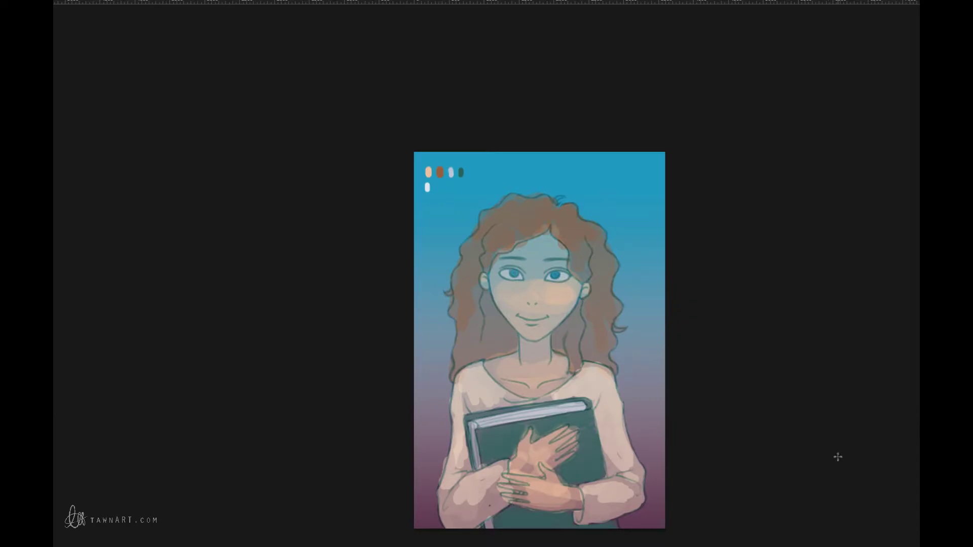
Try several vertical gradient drags over the background, undoing each unsatisfying light-blue attempt.
key("ctrl+z")
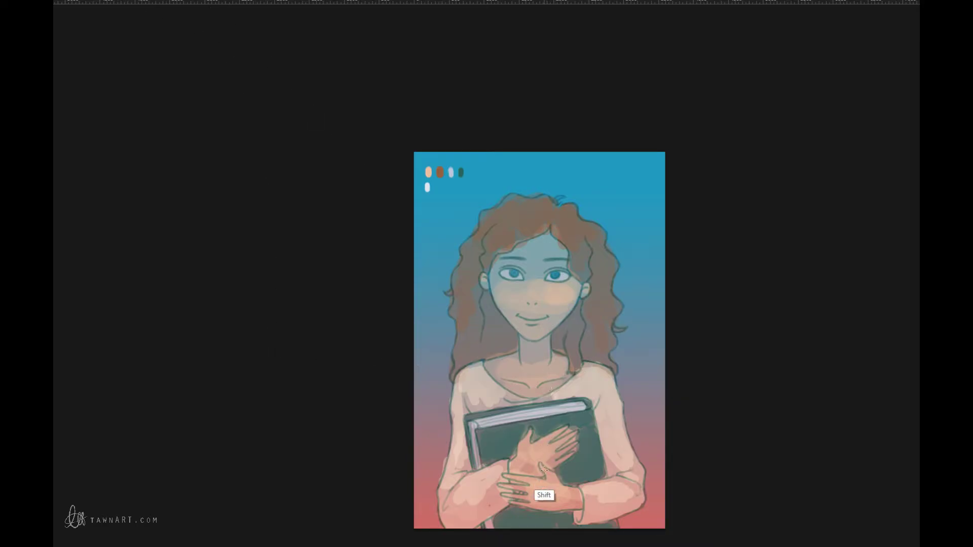
left_click_drag(545, 497, 546, 281)
key("ctrl+z")
key("ctrl+z")
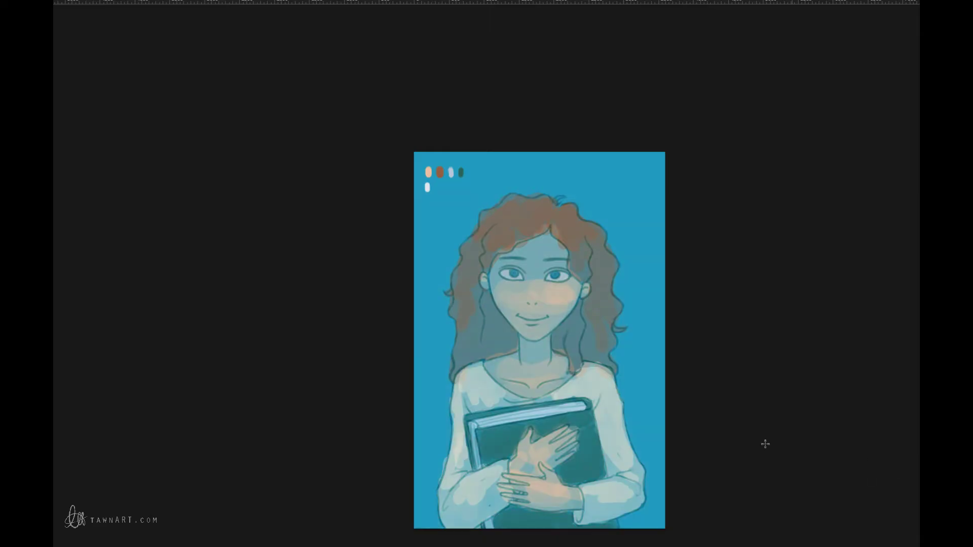
left_click_drag(535, 464, 575, 203)
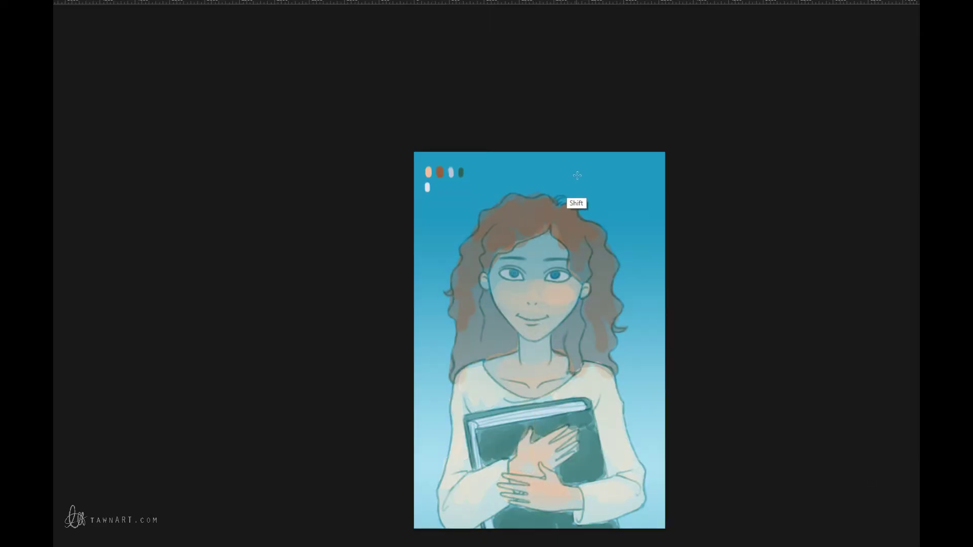
key("ctrl+z")
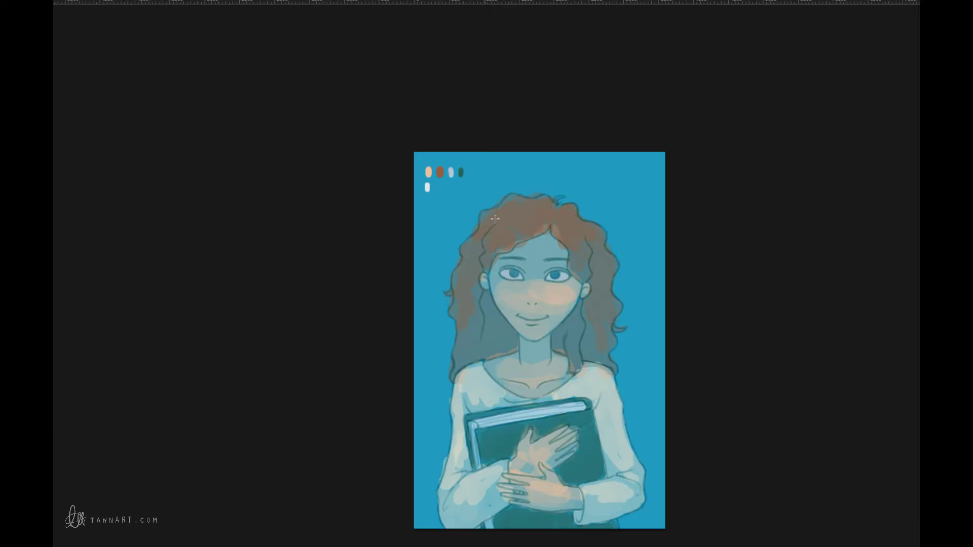
left_click_drag(534, 504, 649, 169)
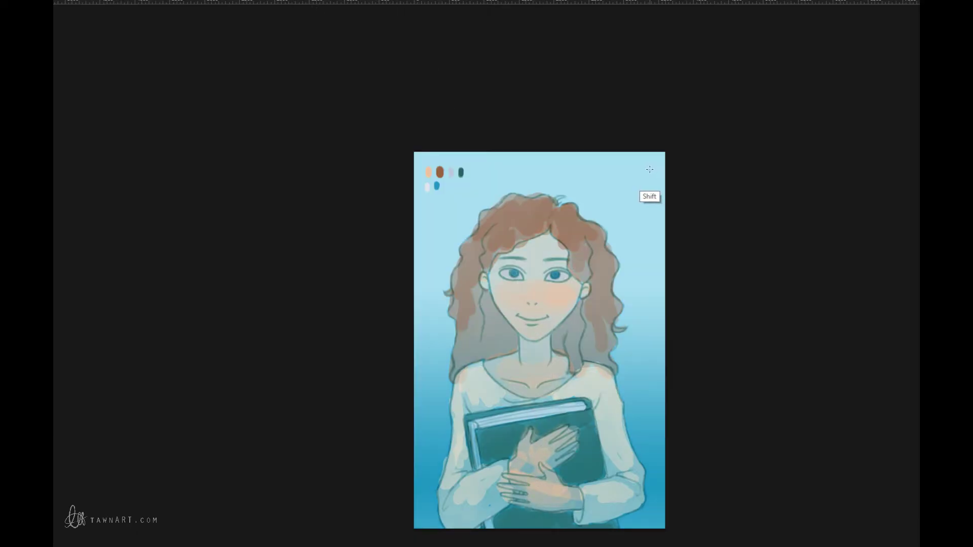
key("ctrl+z")
left_click_drag(549, 285, 548, 370)
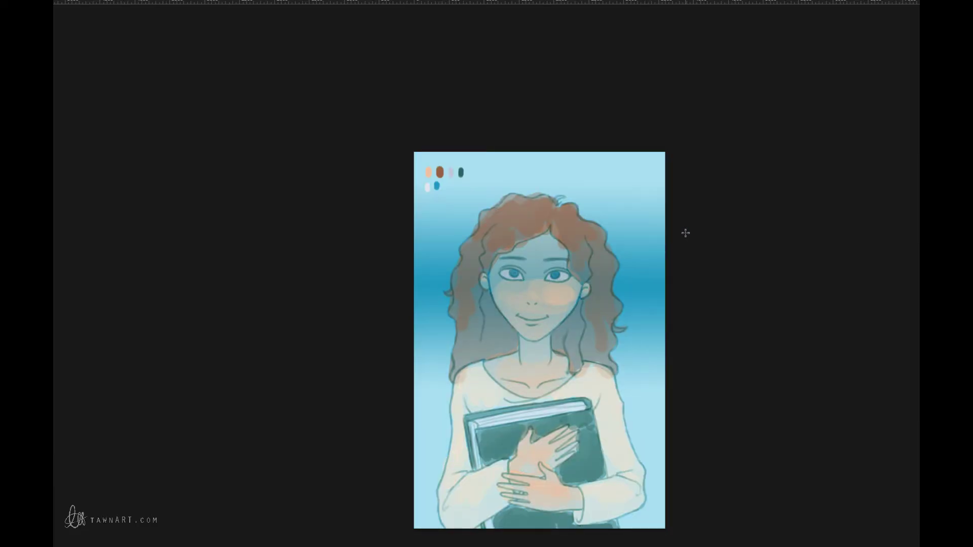
key("ctrl+z")
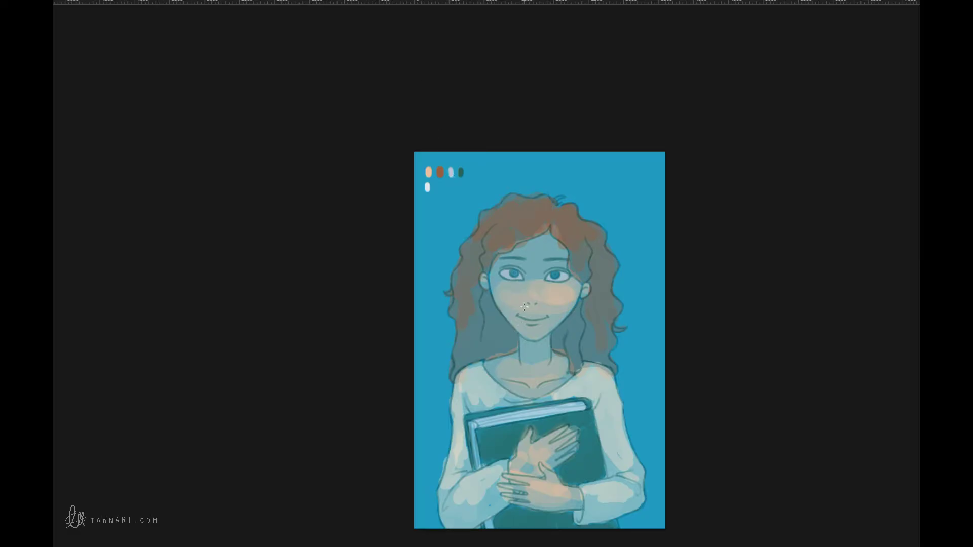
left_click_drag(524, 306, 525, 429)
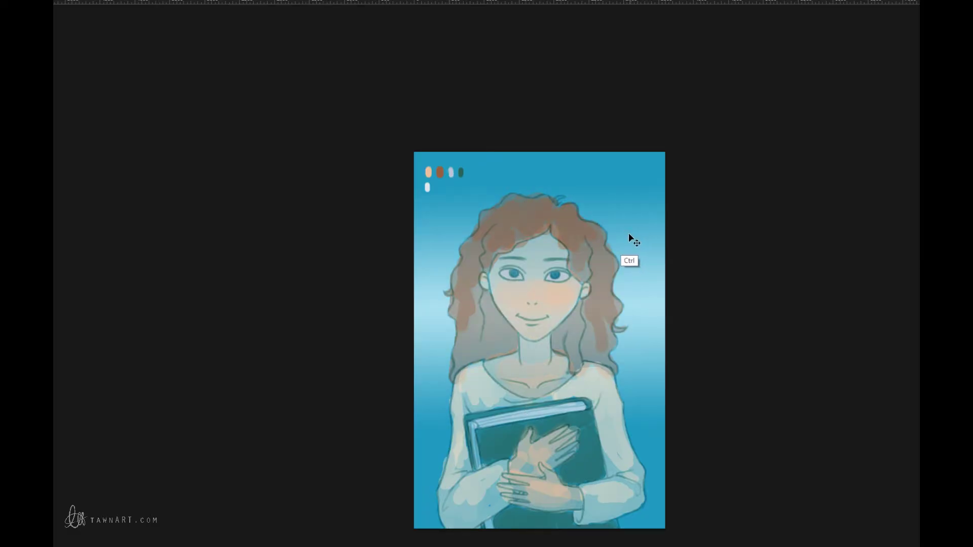
key("ctrl+t")
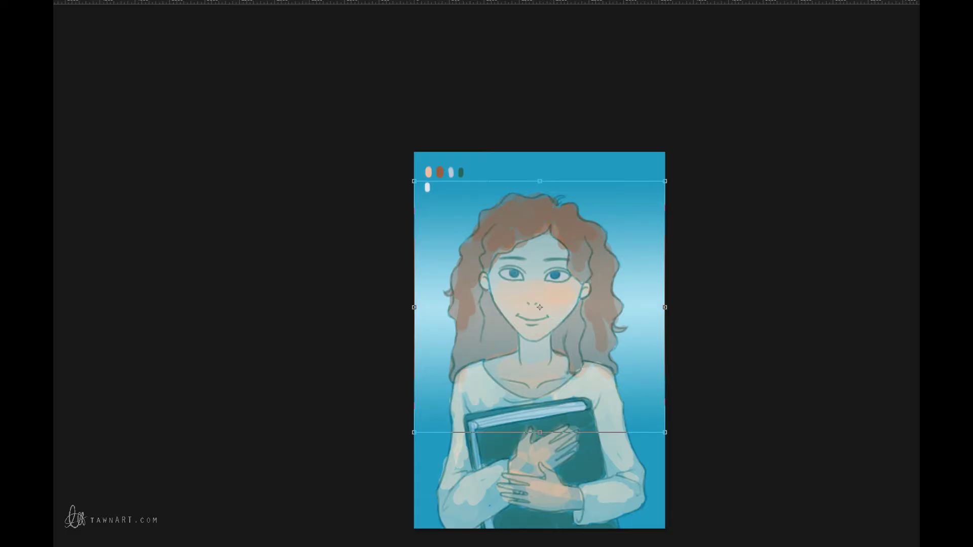
key("Escape")
key("ctrl+alt+z")
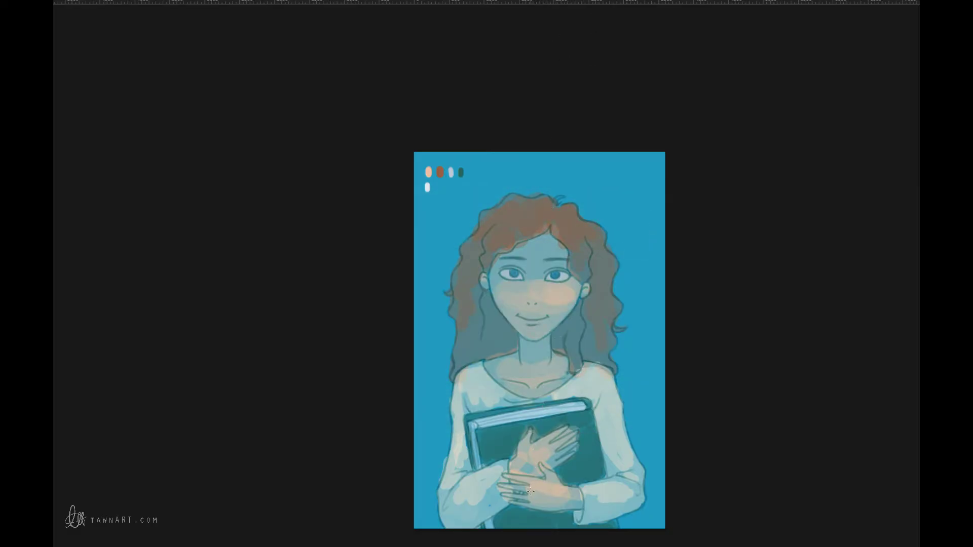
Redraw the gradient upward from the neck, stretch it to the canvas top, then restore the blue-to-red version.
left_click_drag(530, 491, 530, 293)
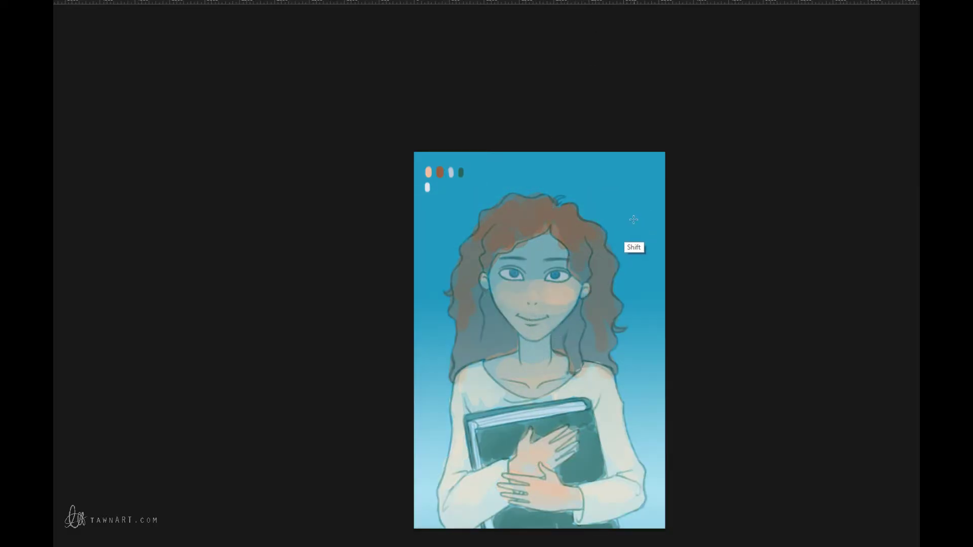
key("ctrl+t")
left_click_drag(577, 440, 578, 351)
left_click(528, 4)
key("ctrl+alt+z")
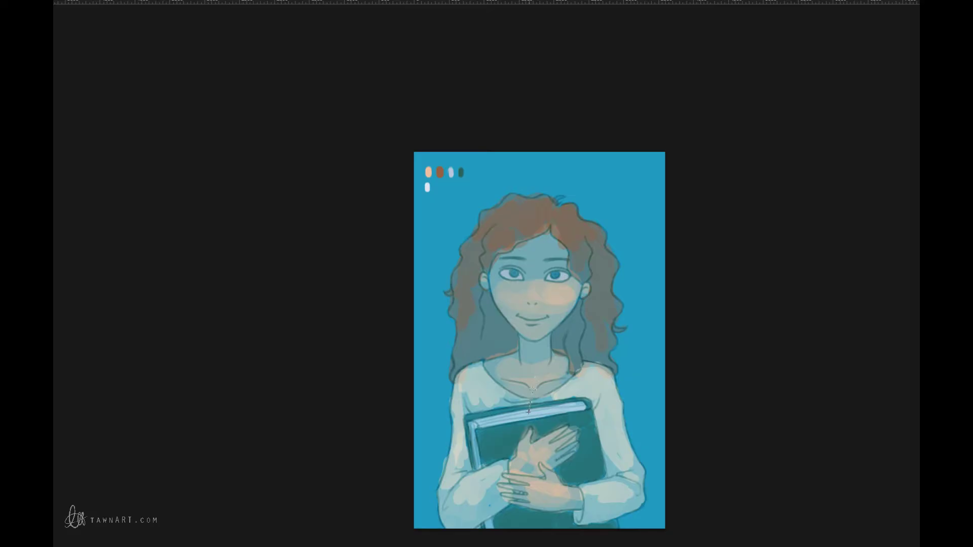
left_click_drag(532, 390, 595, 179)
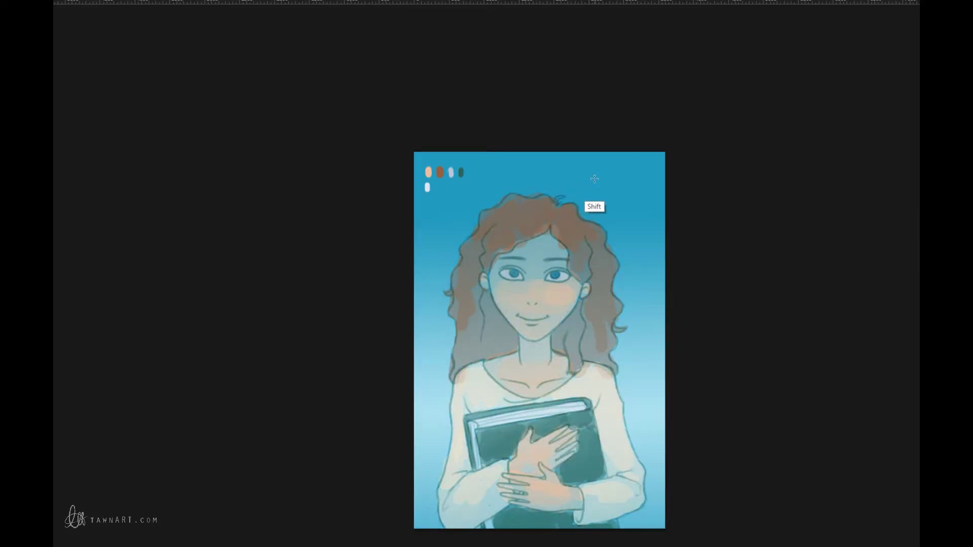
key("ctrl+z")
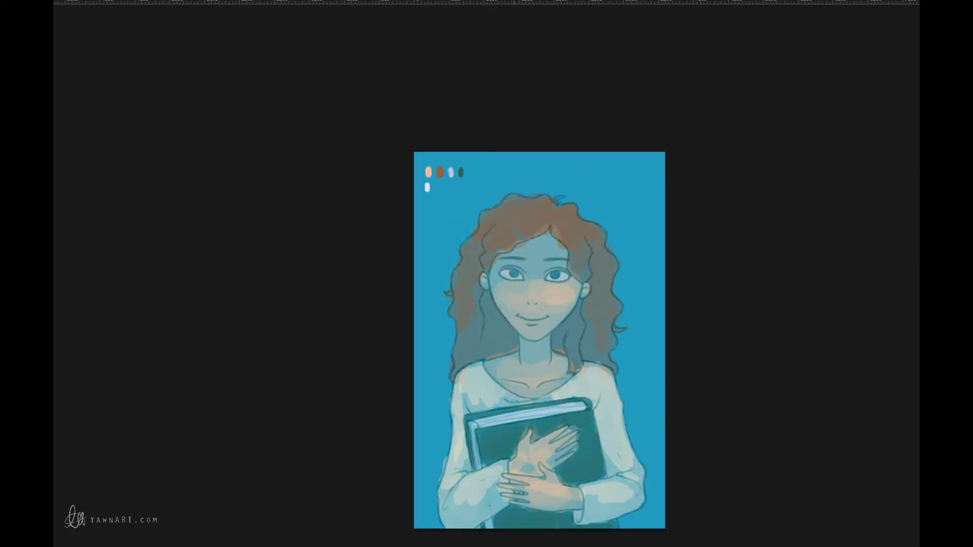
left_click_drag(514, 400, 517, 203)
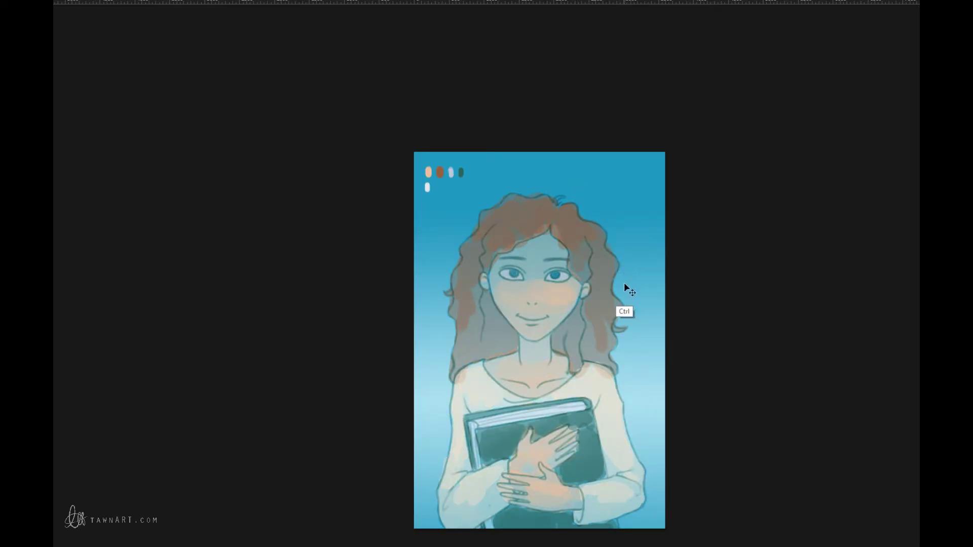
key("ctrl+t")
left_click_drag(546, 208, 545, 152)
key("Return")
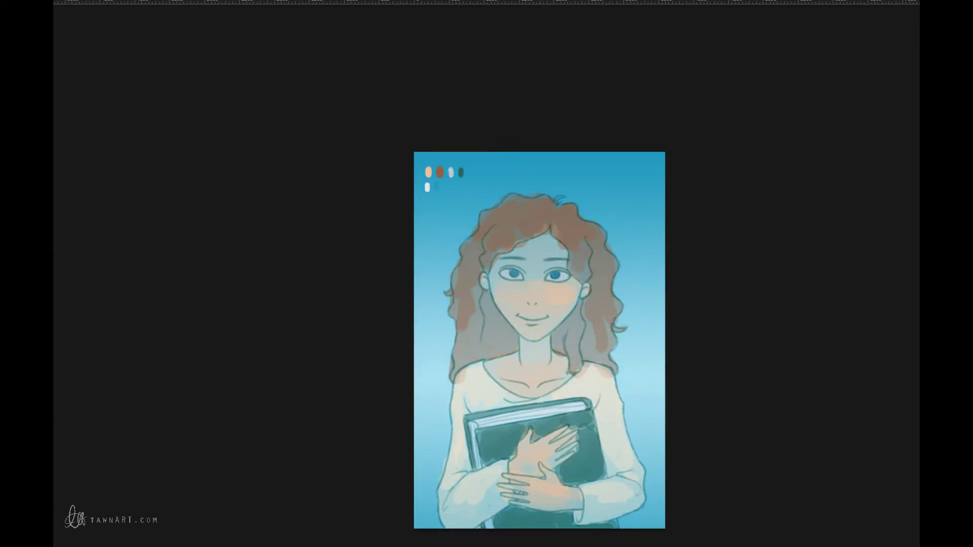
key("ctrl+z")
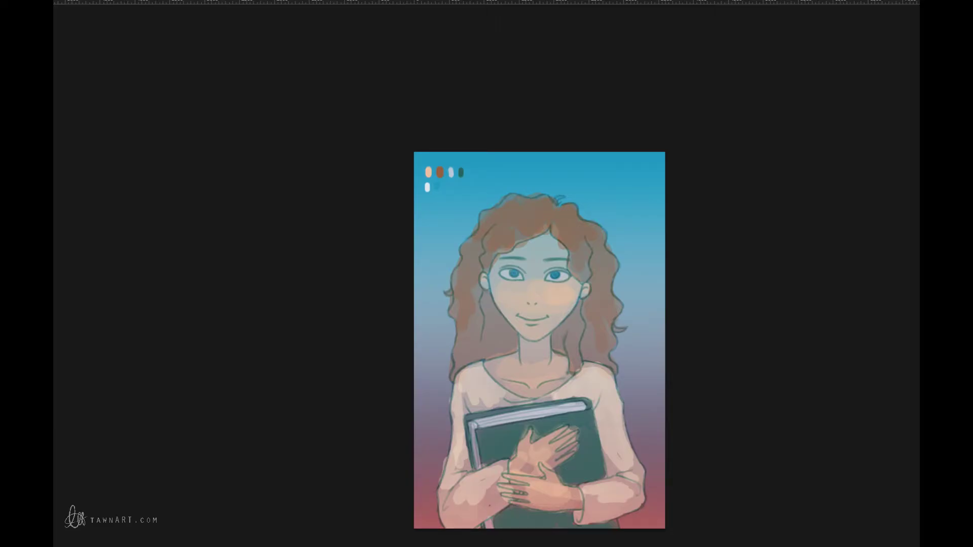
Free-transform the gradient layer, squashing it down and then stretching its top edge upward toward the canvas top.
key("ctrl+t")
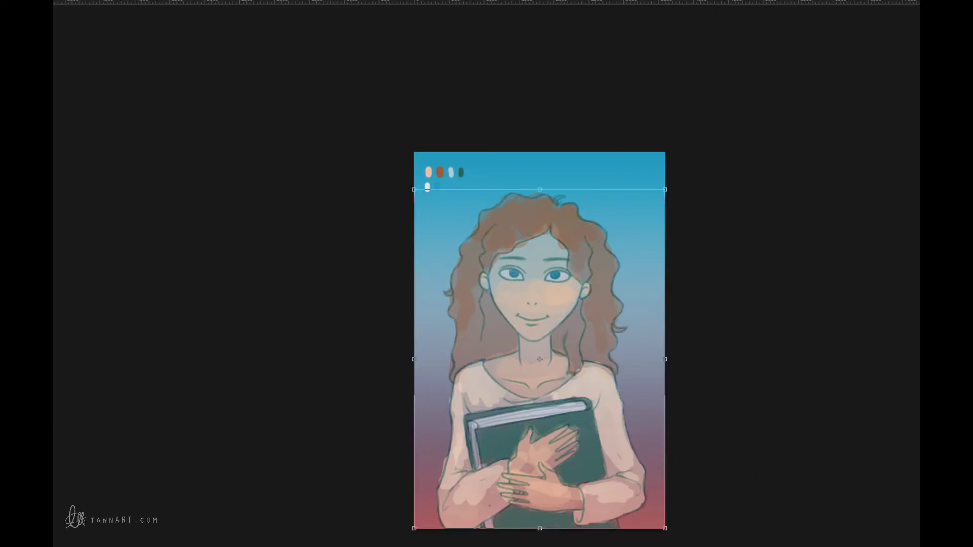
left_click_drag(539, 190, 536, 286)
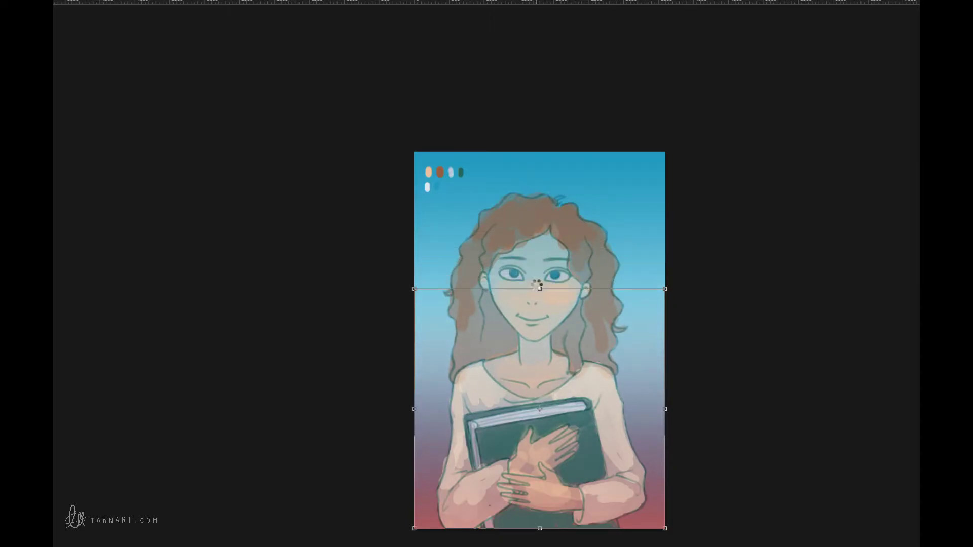
key("Return")
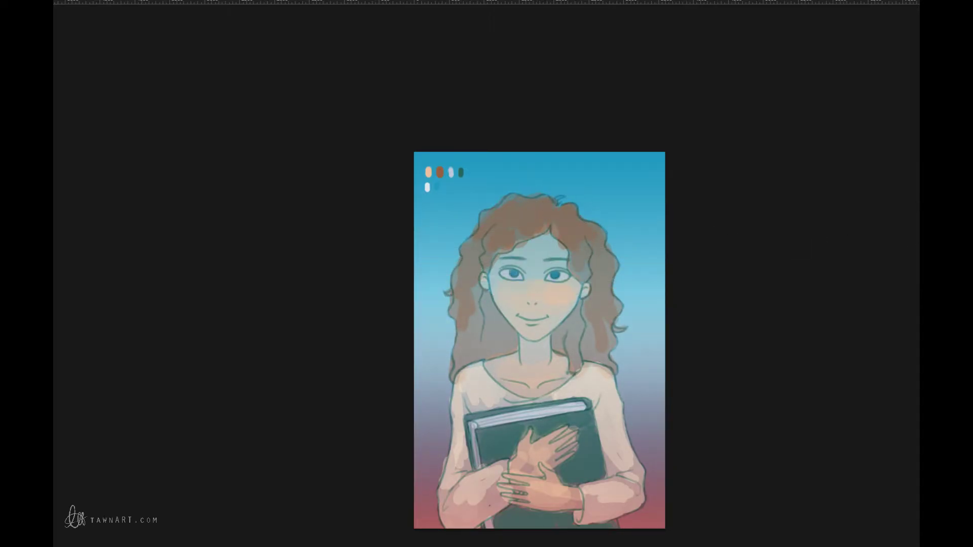
key("ctrl+t")
left_click_drag(541, 153, 542, 97)
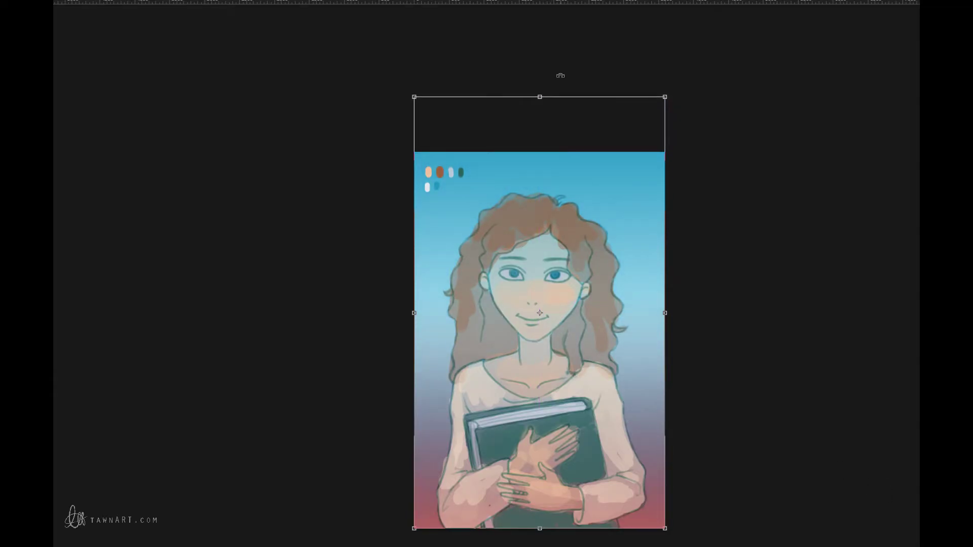
key("Return")
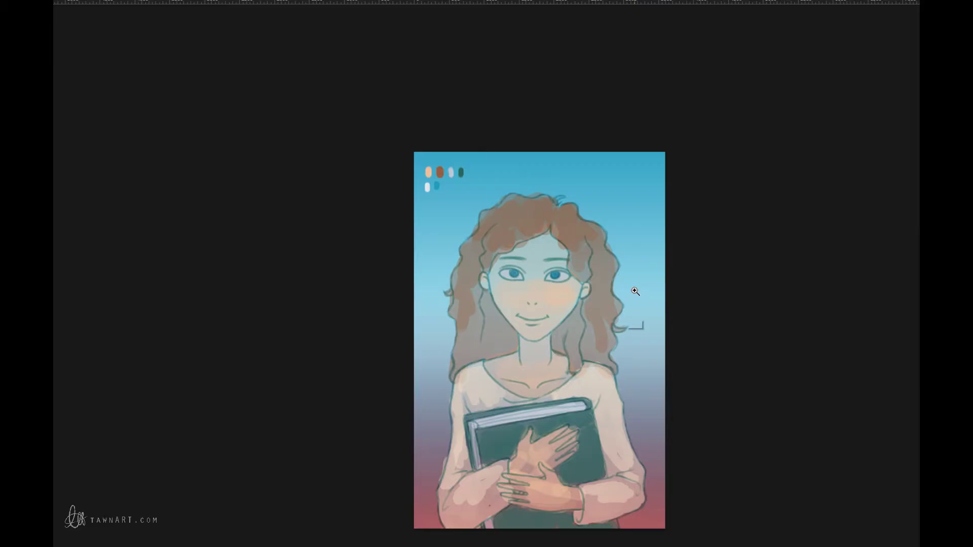
left_click(638, 343, "ctrl+alt")
left_click(639, 343, "ctrl+alt")
left_click(639, 343, "ctrl+alt")
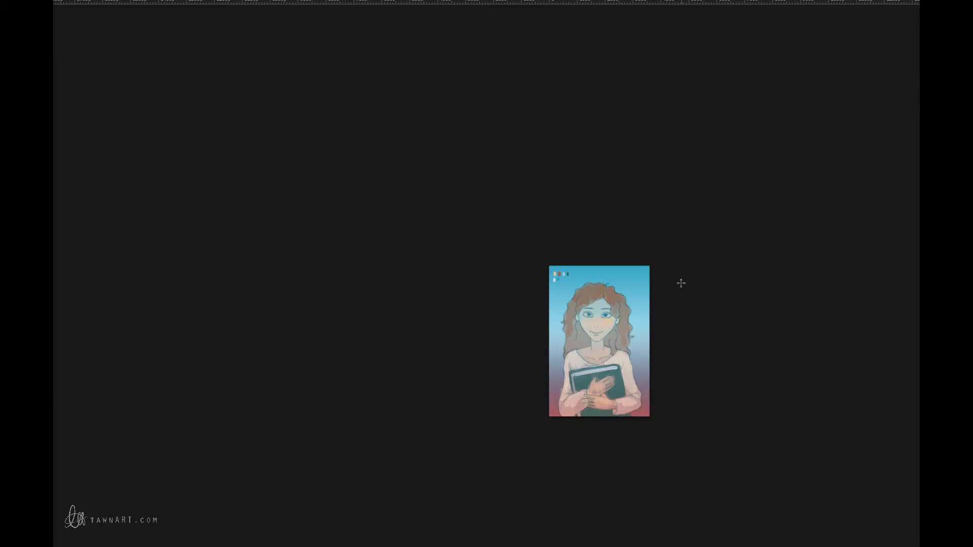
left_click(614, 325, "ctrl")
left_click(615, 334, "ctrl")
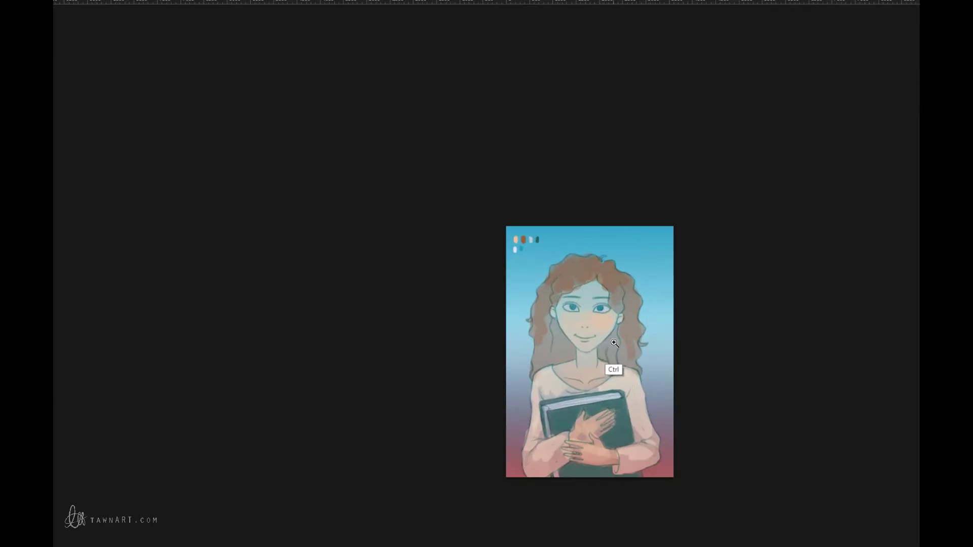
Darken the outlines of both ears, both eyes and the face, and shade around the nose.
left_click(616, 345, "ctrl")
left_click_drag(616, 345, 596, 329)
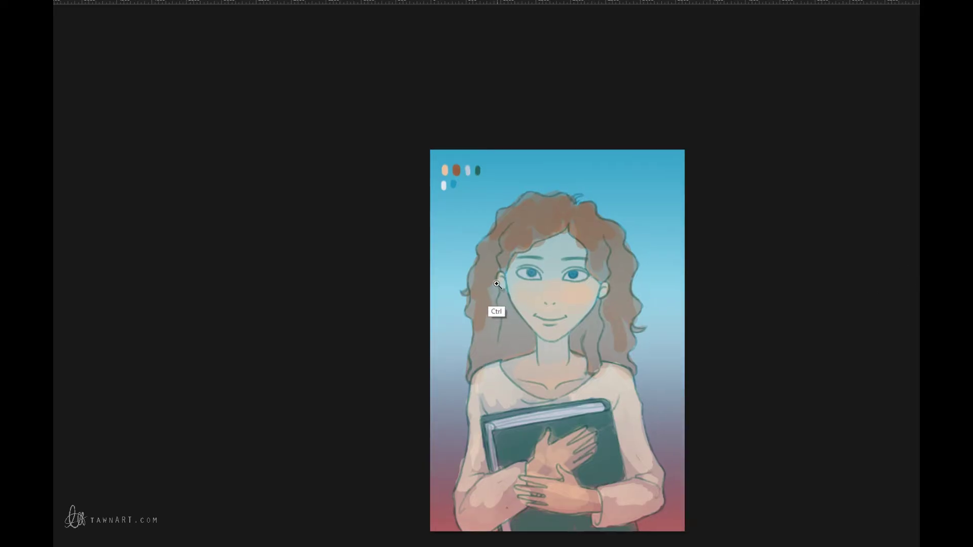
scroll(497, 282, "up", 3)
left_click_drag(506, 272, 516, 289)
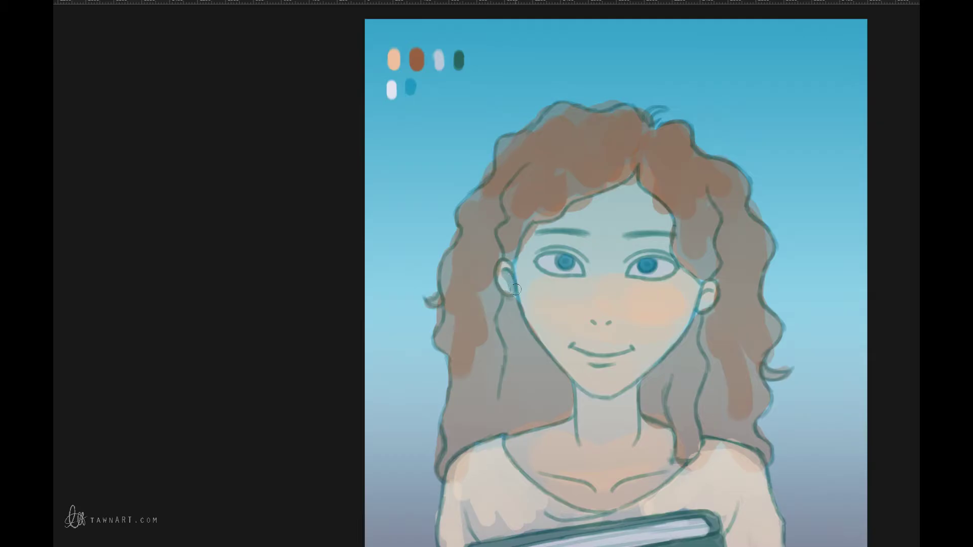
mouse_move(711, 317)
left_mouse_down()
mouse_move(709, 291)
mouse_move(700, 310)
left_mouse_up()
mouse_move(629, 273)
left_mouse_down()
mouse_move(657, 256)
mouse_move(675, 268)
left_mouse_up()
mouse_move(538, 261)
left_mouse_down()
mouse_move(549, 256)
mouse_move(581, 274)
left_mouse_up()
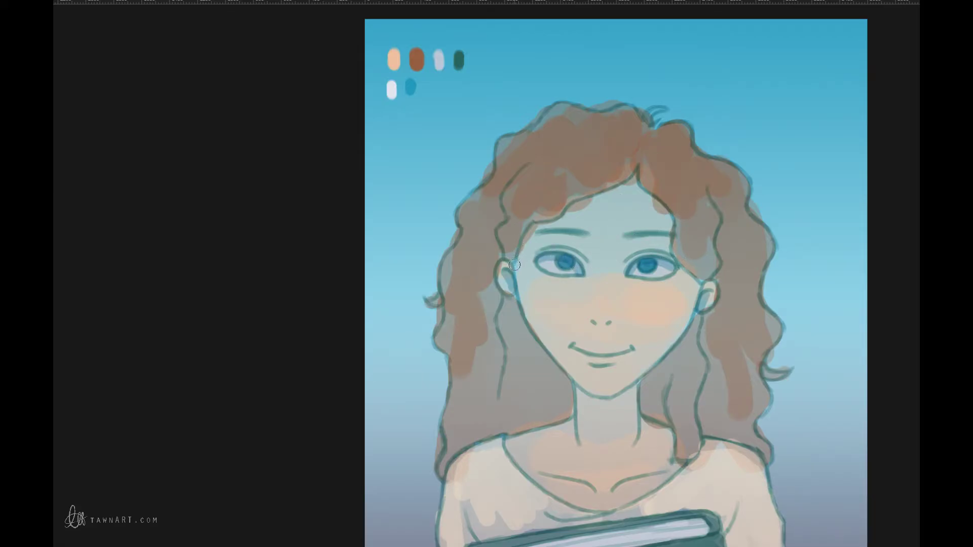
mouse_move(513, 268)
left_mouse_down()
mouse_move(540, 225)
mouse_move(608, 195)
mouse_move(657, 154)
mouse_move(653, 191)
mouse_move(638, 171)
mouse_move(665, 213)
mouse_move(669, 255)
mouse_move(647, 218)
mouse_move(670, 258)
mouse_move(638, 248)
mouse_move(621, 263)
mouse_move(534, 251)
mouse_move(571, 244)
mouse_move(593, 267)
left_mouse_up()
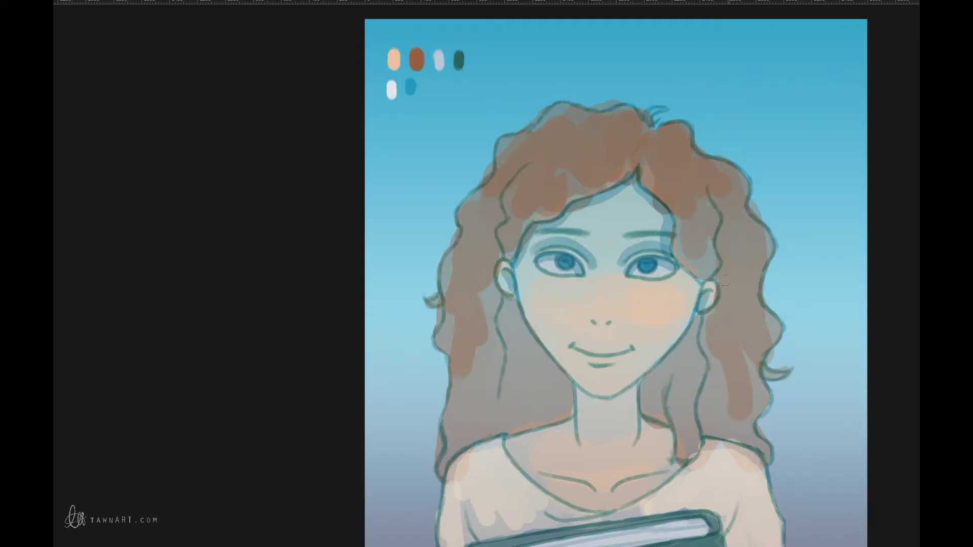
mouse_move(603, 332)
left_mouse_down()
mouse_move(590, 324)
mouse_move(614, 322)
left_mouse_up()
left_click_drag(711, 285, 703, 302)
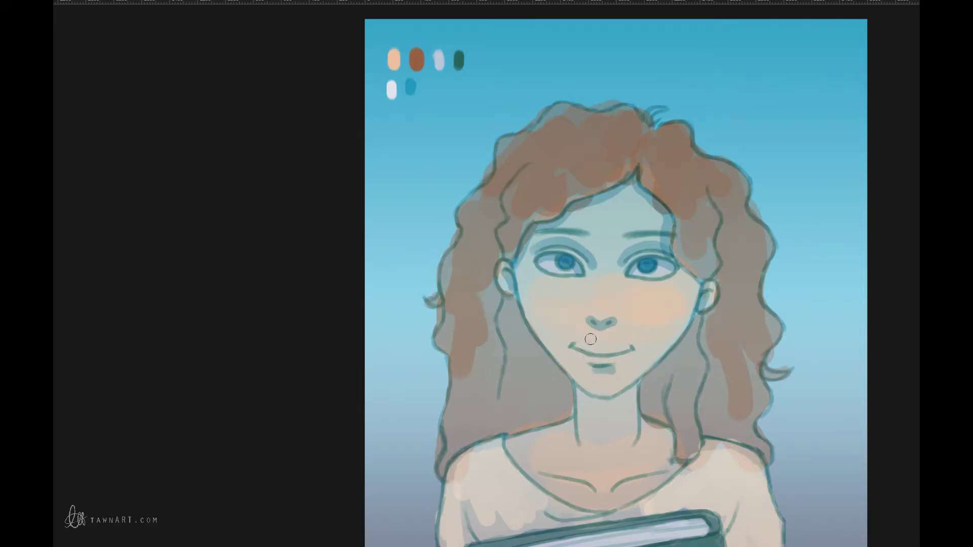
Paint dark teal shadow down the lower neck and at the right neck-shoulder junction.
mouse_move(592, 417)
left_mouse_down()
mouse_move(565, 328)
mouse_move(571, 297)
mouse_move(602, 287)
mouse_move(577, 304)
mouse_move(548, 295)
mouse_move(582, 309)
mouse_move(601, 296)
mouse_move(582, 313)
mouse_move(548, 303)
mouse_move(587, 319)
mouse_move(600, 305)
mouse_move(573, 328)
mouse_move(547, 314)
mouse_move(561, 328)
mouse_move(593, 326)
mouse_move(603, 294)
left_mouse_up()
mouse_move(534, 319)
left_mouse_down()
mouse_move(547, 315)
mouse_move(541, 330)
left_mouse_up()
left_click_drag(615, 316, 619, 320)
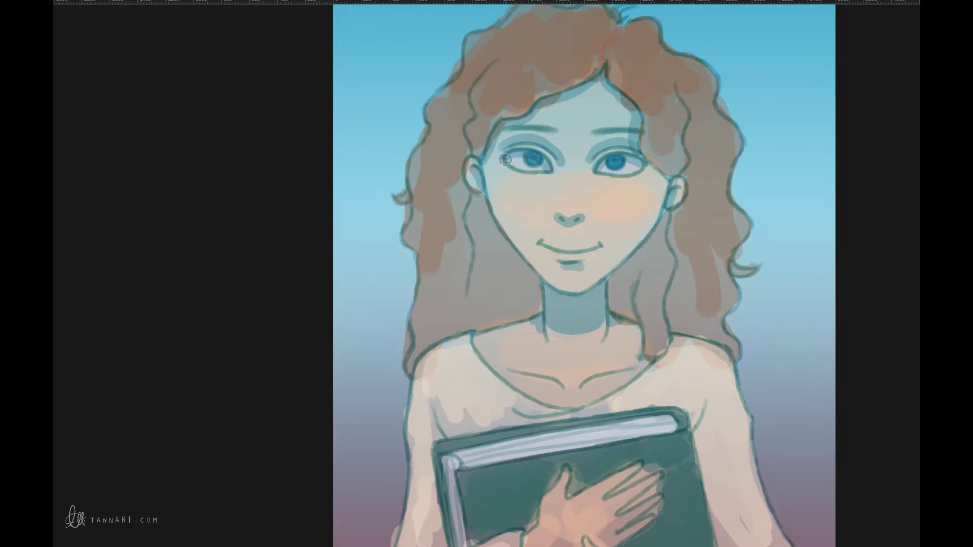
Darken both eye corners and paint dark strands beside the left ear and down the right hair.
left_click_drag(506, 159, 521, 171)
left_click_drag(639, 171, 627, 178)
mouse_move(475, 204)
left_mouse_down()
mouse_move(464, 321)
mouse_move(482, 329)
mouse_move(533, 313)
mouse_move(538, 283)
mouse_move(480, 200)
mouse_move(480, 315)
mouse_move(494, 231)
mouse_move(501, 320)
mouse_move(510, 247)
mouse_move(520, 310)
mouse_move(528, 292)
mouse_move(511, 312)
mouse_move(481, 321)
mouse_move(478, 224)
left_mouse_up()
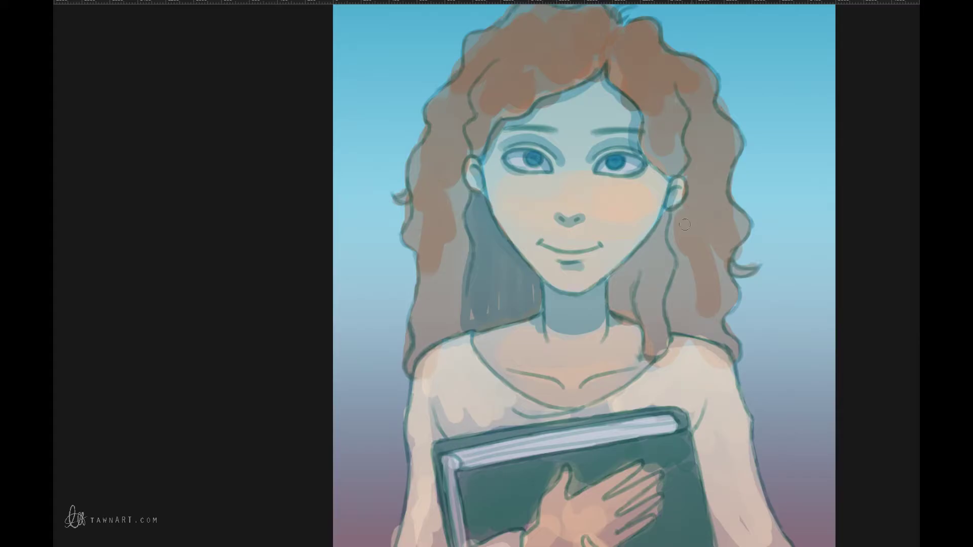
mouse_move(665, 211)
left_mouse_down()
mouse_move(611, 287)
mouse_move(613, 306)
mouse_move(631, 320)
mouse_move(634, 256)
mouse_move(616, 289)
left_mouse_up()
mouse_move(667, 235)
left_mouse_down()
mouse_move(648, 256)
mouse_move(639, 303)
mouse_move(649, 352)
left_mouse_up()
mouse_move(657, 276)
left_mouse_down()
mouse_move(666, 238)
mouse_move(659, 341)
left_mouse_up()
Add more dark wavy strands up both the left and right hair edges.
mouse_move(674, 208)
left_mouse_down()
mouse_move(675, 325)
mouse_move(697, 294)
mouse_move(691, 336)
mouse_move(682, 332)
mouse_move(736, 355)
mouse_move(717, 327)
mouse_move(731, 288)
mouse_move(721, 254)
mouse_move(738, 237)
mouse_move(720, 187)
left_mouse_up()
mouse_move(710, 337)
left_mouse_down()
mouse_move(708, 202)
mouse_move(694, 277)
mouse_move(700, 192)
left_mouse_up()
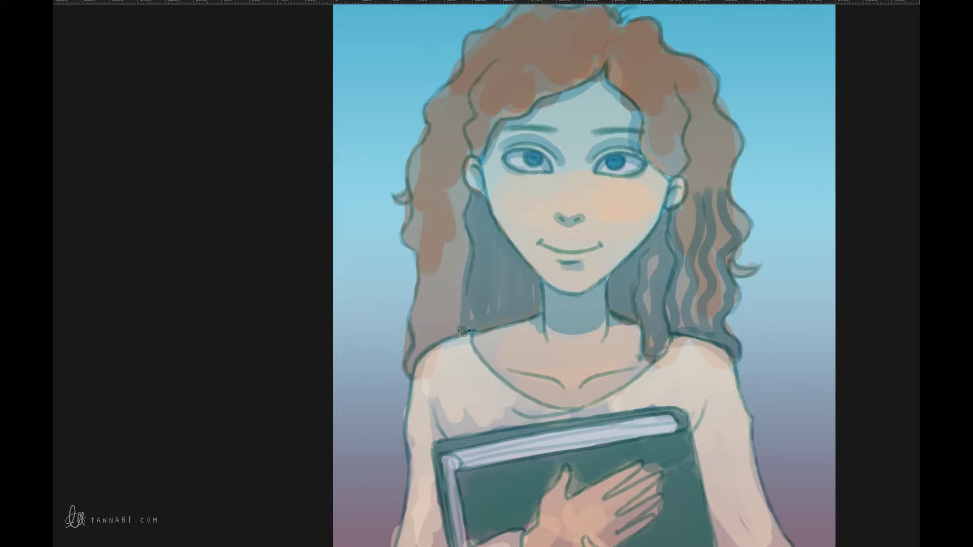
mouse_move(464, 331)
left_mouse_down()
mouse_move(409, 367)
mouse_move(421, 340)
mouse_move(423, 238)
left_mouse_up()
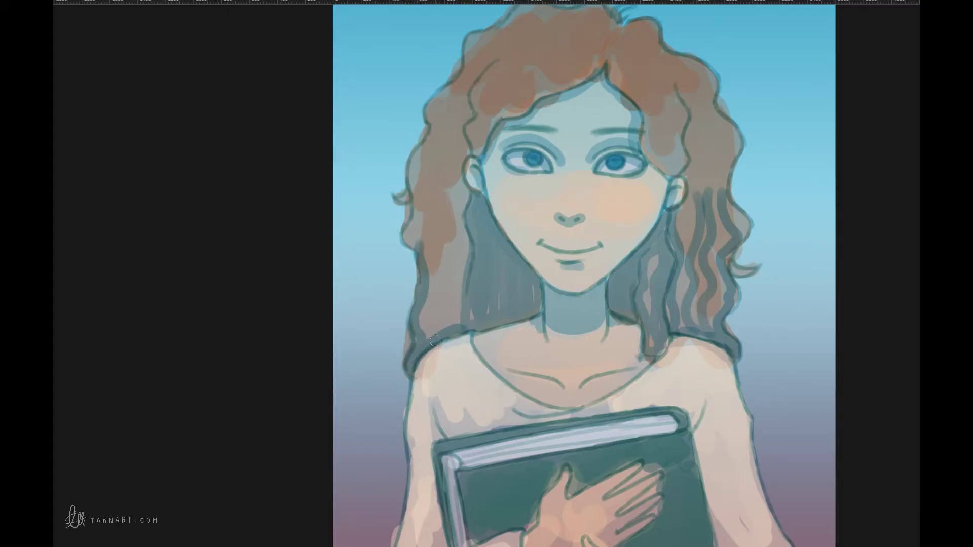
mouse_move(435, 341)
left_mouse_down()
mouse_move(434, 231)
mouse_move(455, 266)
mouse_move(454, 228)
left_mouse_up()
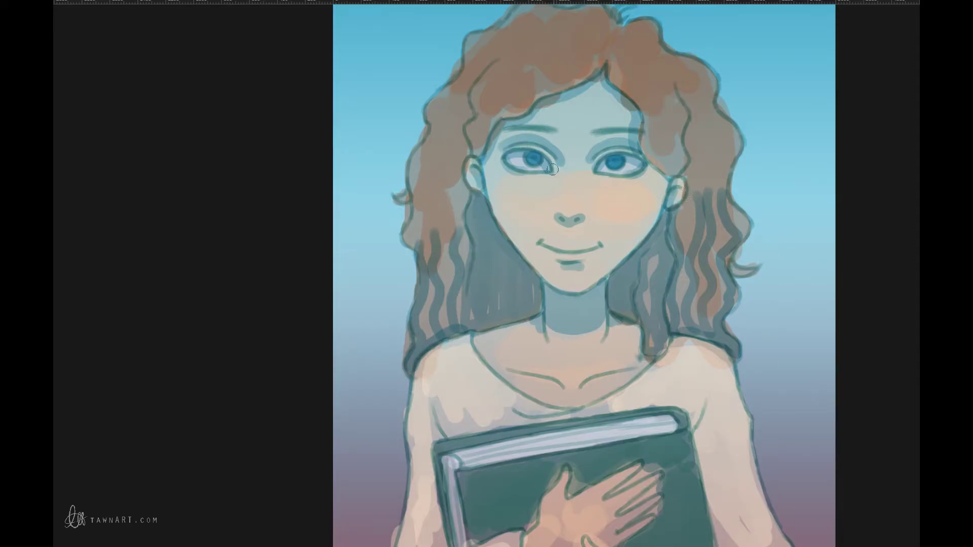
mouse_move(473, 150)
left_mouse_down()
mouse_move(476, 86)
mouse_move(509, 60)
left_mouse_up()
left_click_drag(686, 169, 676, 79)
left_click_drag(605, 71, 609, 45)
mouse_move(543, 232)
left_mouse_down()
mouse_move(563, 357)
mouse_move(497, 354)
mouse_move(449, 208)
mouse_move(467, 287)
mouse_move(473, 272)
left_mouse_up()
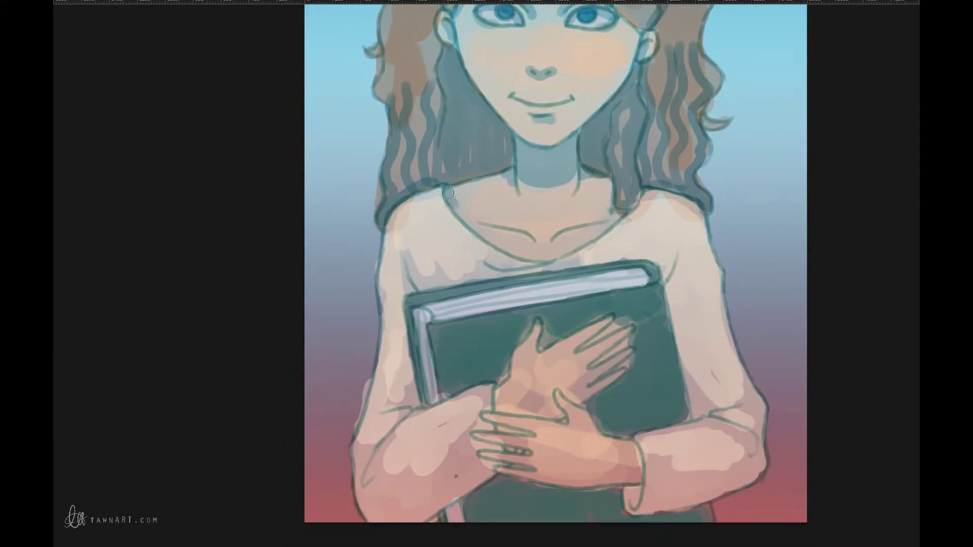
Darken the sweater neckline on both sides and the shoulder edges above the book.
left_click_drag(448, 193, 484, 246)
left_click_drag(634, 217, 592, 243)
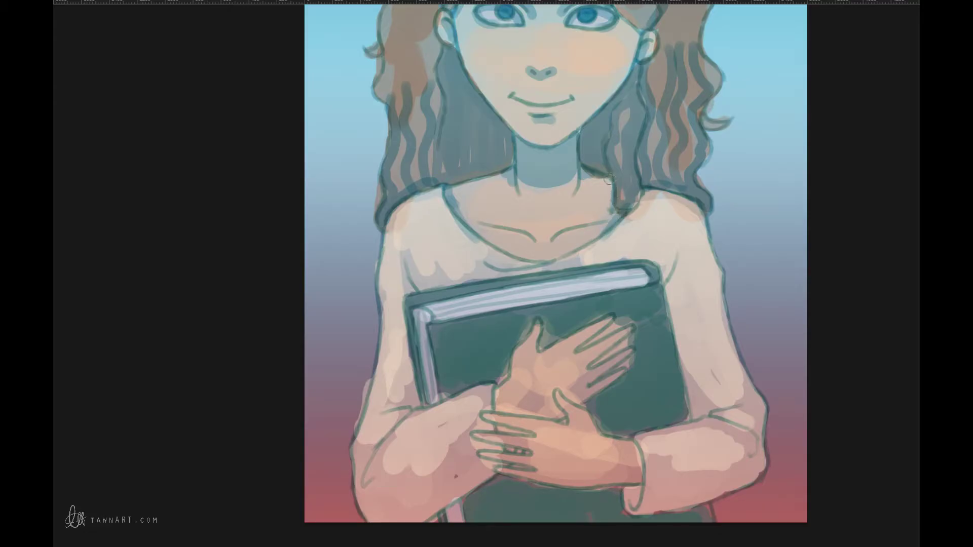
mouse_move(609, 179)
left_mouse_down()
mouse_move(614, 223)
mouse_move(578, 229)
left_mouse_up()
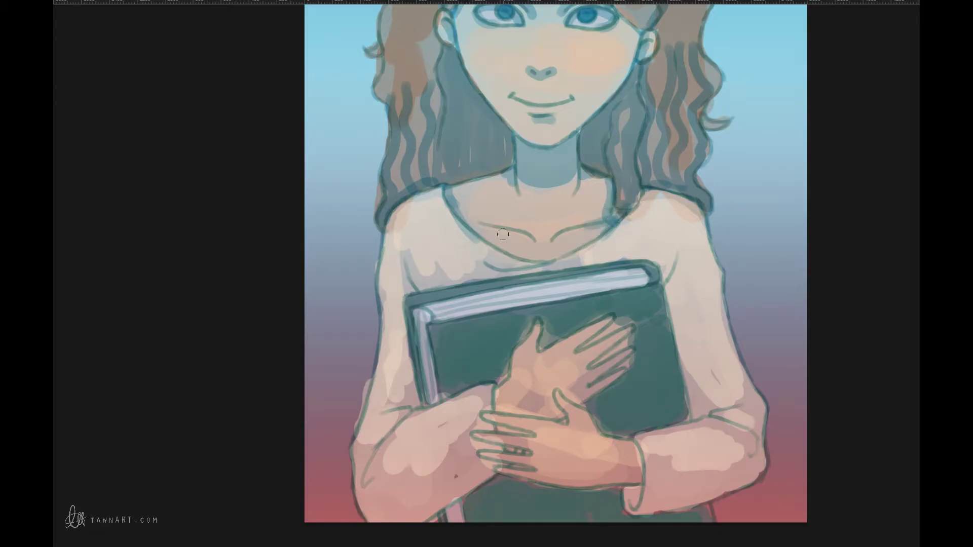
left_click_drag(466, 218, 552, 243)
scroll(560, 274, "down", 3)
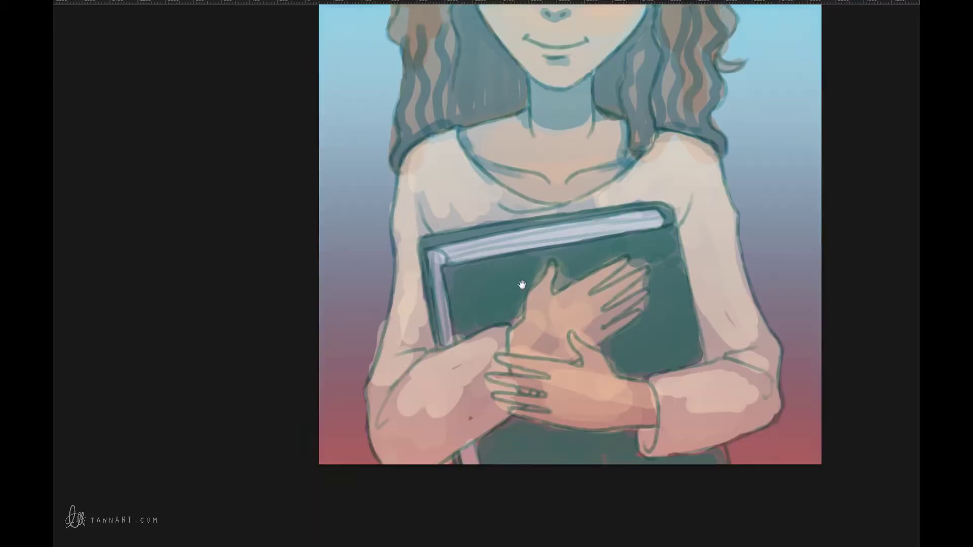
left_click_drag(434, 195, 416, 166)
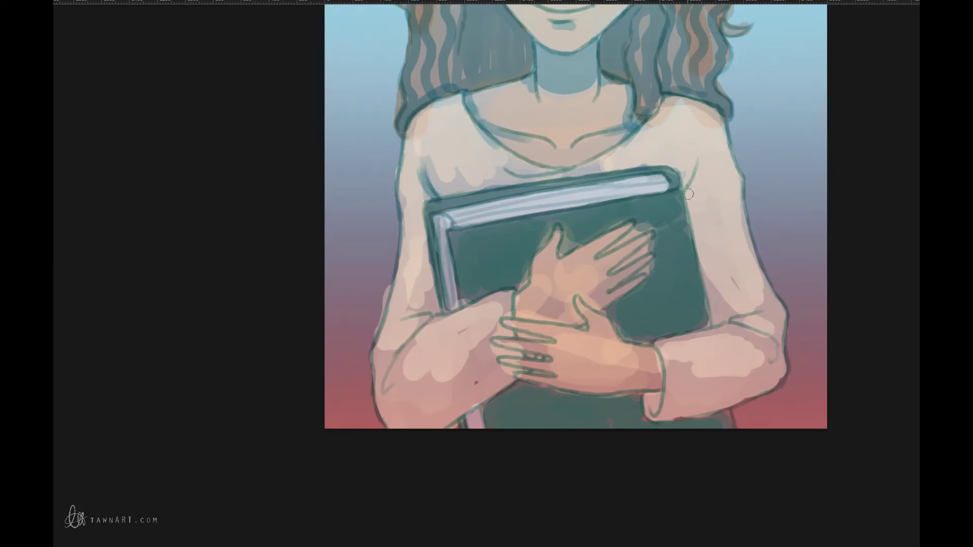
left_click_drag(690, 195, 702, 142)
Shade the book's spine and lower area, the left forearm, and the right sleeve cuff and elbow.
left_click_drag(451, 307, 445, 217)
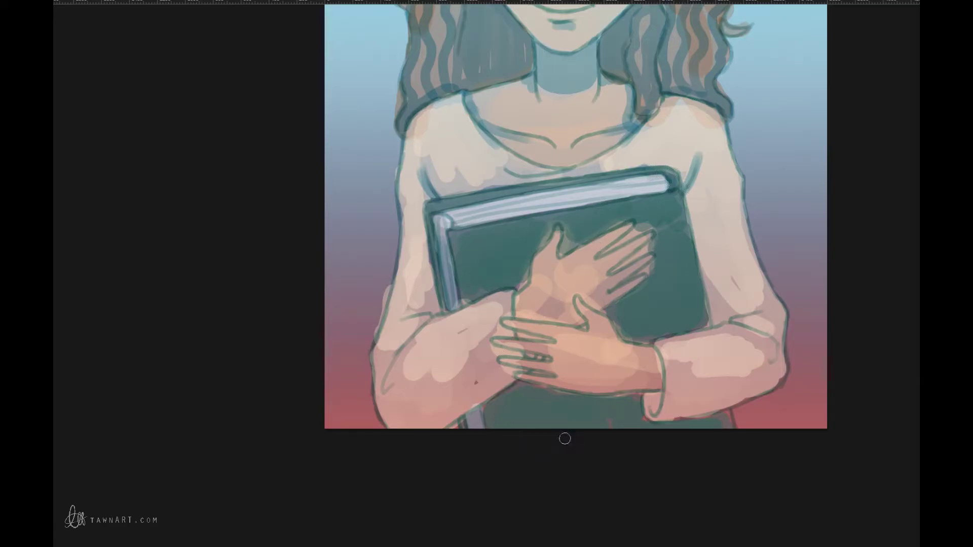
mouse_move(492, 431)
left_mouse_down()
mouse_move(498, 403)
mouse_move(515, 405)
mouse_move(516, 423)
mouse_move(519, 393)
mouse_move(595, 407)
mouse_move(565, 414)
mouse_move(531, 406)
mouse_move(578, 426)
mouse_move(632, 400)
mouse_move(638, 428)
mouse_move(629, 425)
mouse_move(728, 426)
left_mouse_up()
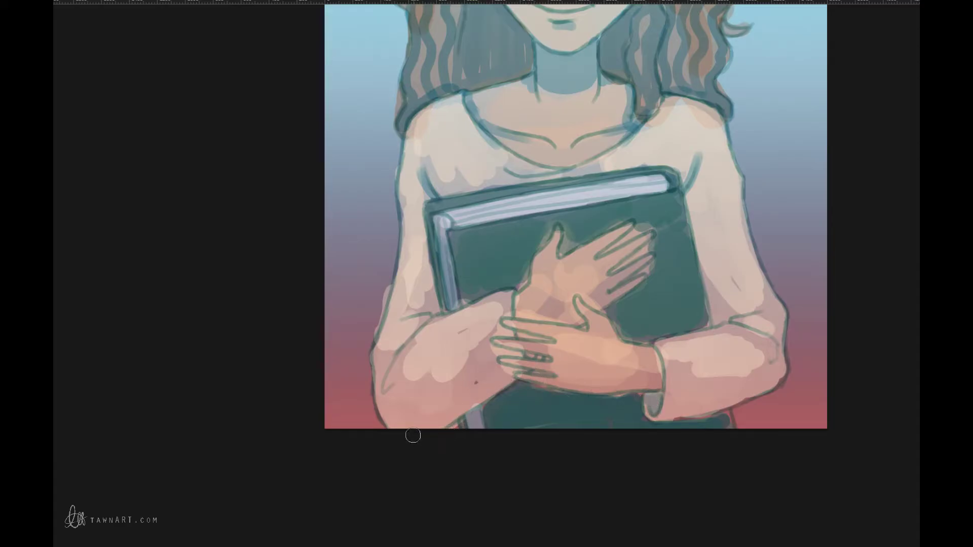
mouse_move(388, 424)
left_mouse_down()
mouse_move(401, 412)
mouse_move(427, 425)
mouse_move(499, 389)
mouse_move(451, 400)
mouse_move(446, 385)
mouse_move(502, 373)
mouse_move(496, 364)
left_mouse_up()
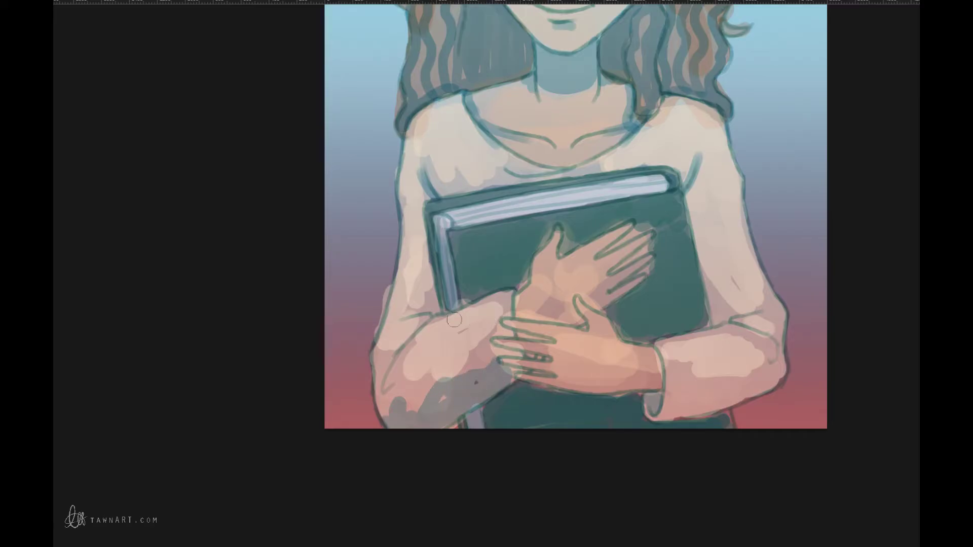
mouse_move(396, 385)
left_mouse_down()
mouse_move(386, 387)
mouse_move(408, 346)
left_mouse_up()
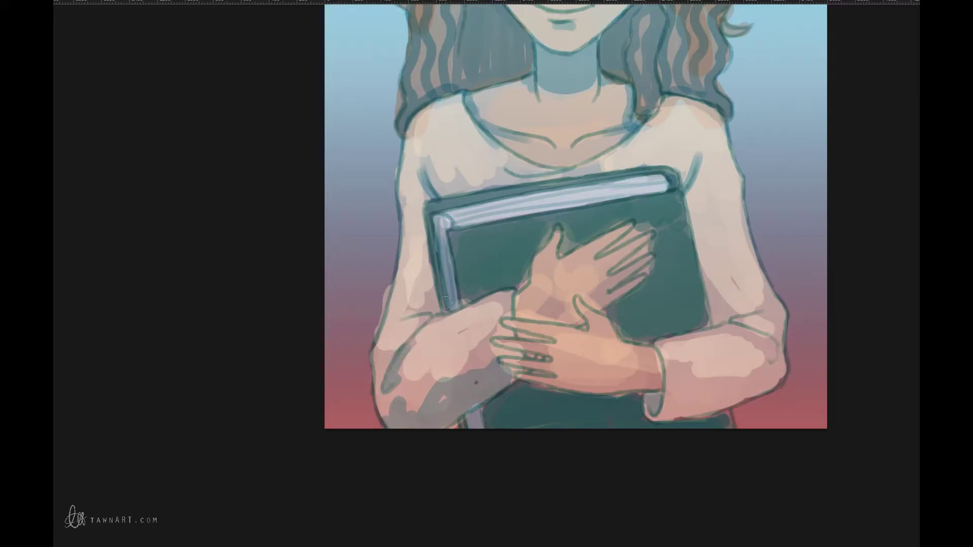
mouse_move(384, 416)
left_mouse_down()
mouse_move(375, 365)
mouse_move(396, 297)
left_mouse_up()
mouse_move(649, 408)
left_mouse_down()
mouse_move(763, 392)
mouse_move(782, 362)
mouse_move(769, 378)
mouse_move(663, 405)
mouse_move(682, 387)
mouse_move(716, 395)
mouse_move(762, 370)
left_mouse_up()
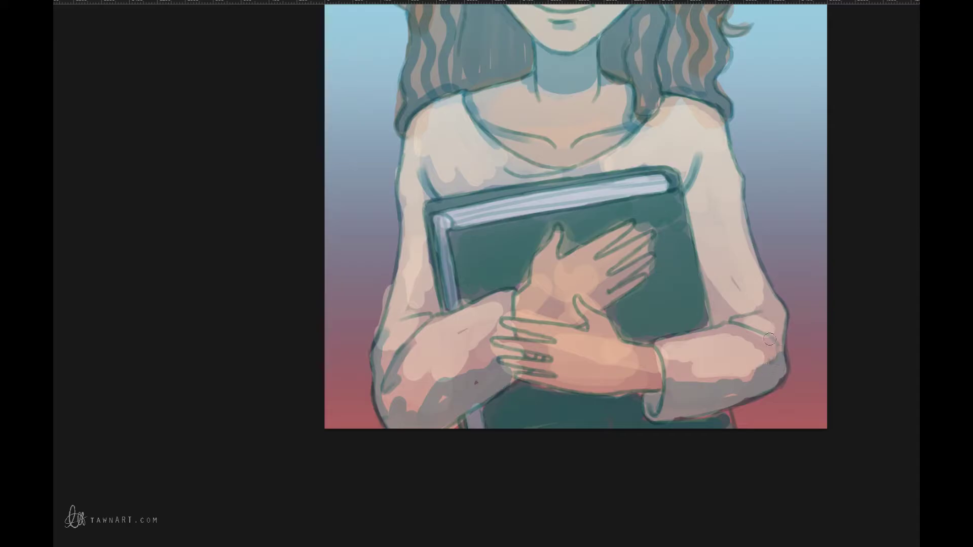
mouse_move(761, 334)
left_mouse_down()
mouse_move(784, 332)
mouse_move(780, 345)
mouse_move(780, 305)
left_mouse_up()
mouse_move(722, 319)
left_mouse_down()
mouse_move(717, 329)
mouse_move(695, 234)
left_mouse_up()
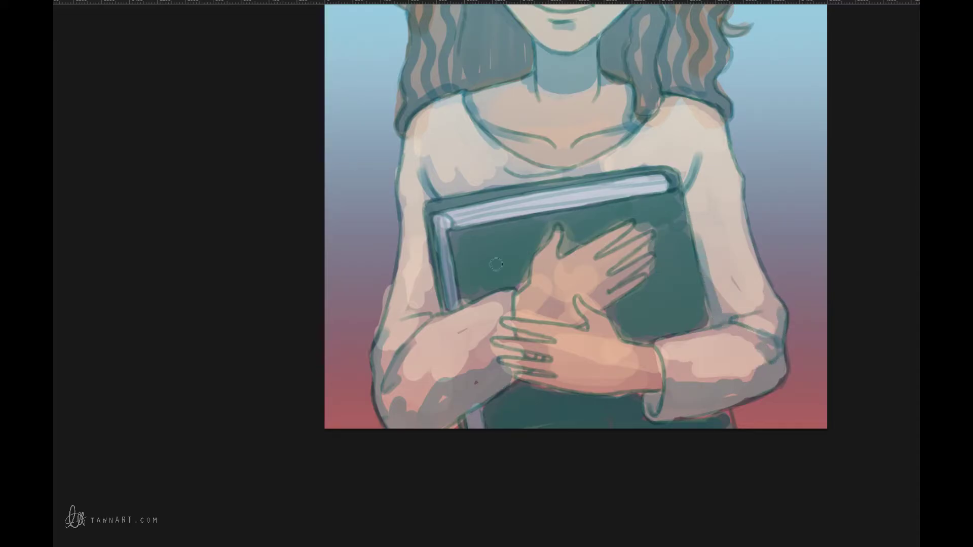
left_click_drag(437, 313, 429, 239)
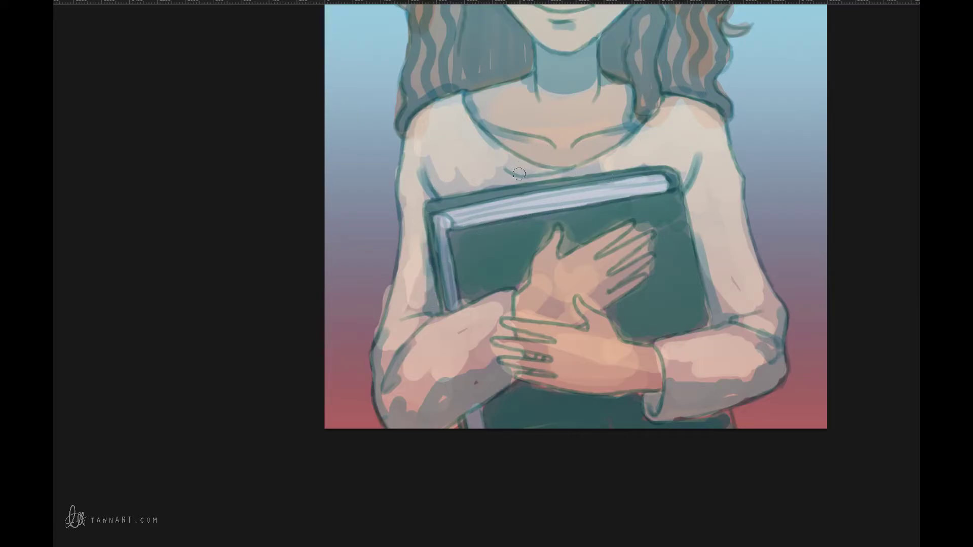
Reinforce the collarbone neckline, the book's right and spine edges, and both outer arm outlines.
left_click_drag(503, 162, 565, 171)
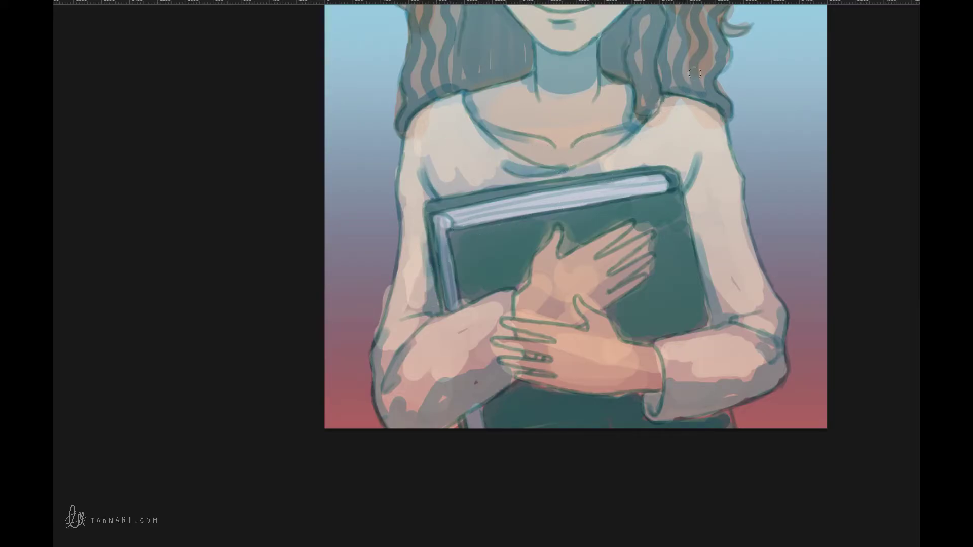
left_click_drag(689, 192, 699, 251)
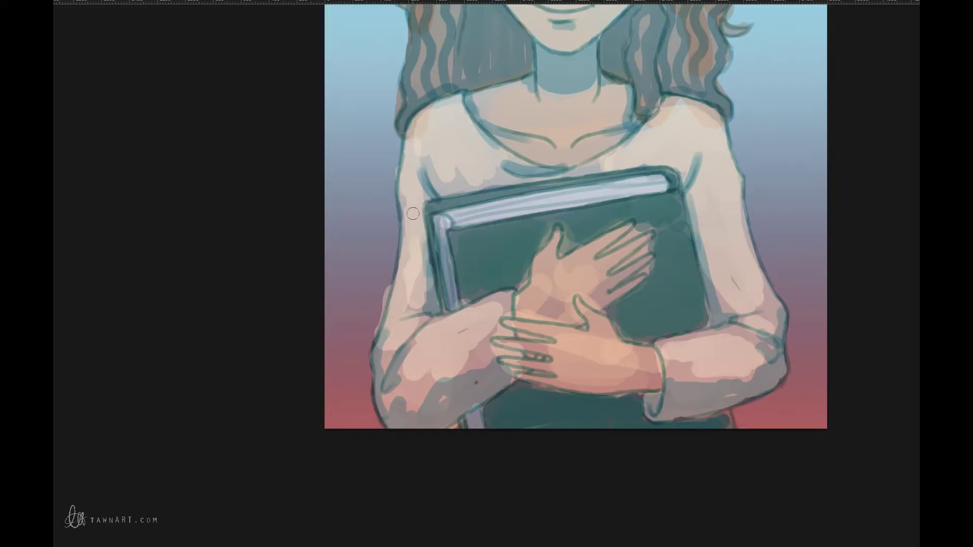
left_click_drag(430, 201, 427, 271)
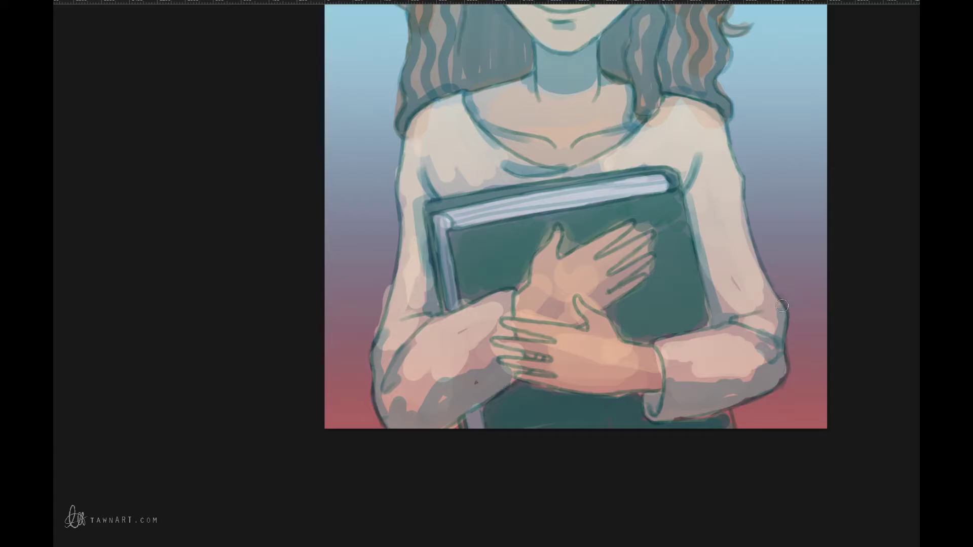
left_click_drag(782, 305, 743, 208)
left_click_drag(380, 335, 400, 261)
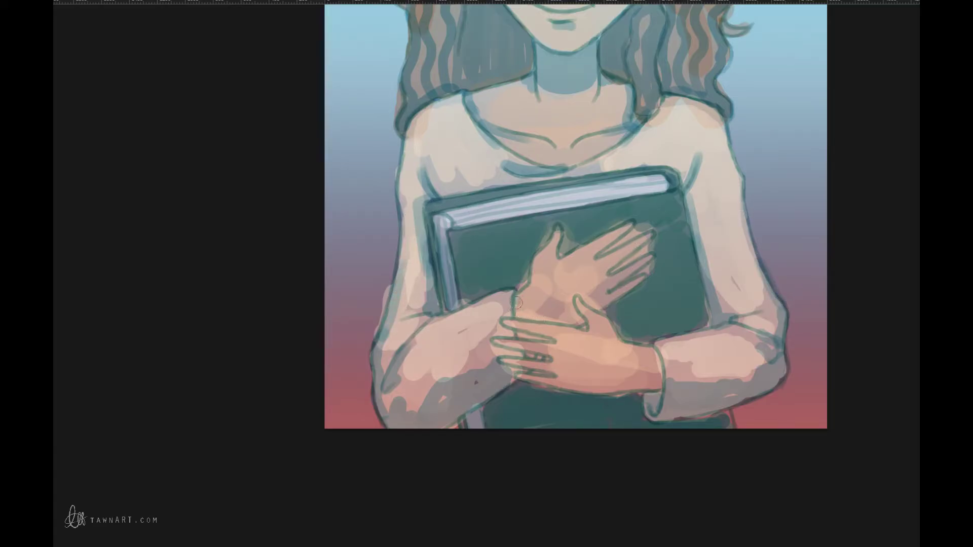
Shade the hands' finger creases, knuckles and wrist cuff, plus the area below the forearm.
mouse_move(516, 303)
left_mouse_down()
mouse_move(523, 331)
mouse_move(542, 343)
mouse_move(526, 354)
mouse_move(556, 359)
mouse_move(536, 360)
mouse_move(545, 373)
mouse_move(545, 363)
mouse_move(504, 378)
mouse_move(523, 376)
mouse_move(541, 392)
mouse_move(521, 380)
mouse_move(660, 388)
left_mouse_up()
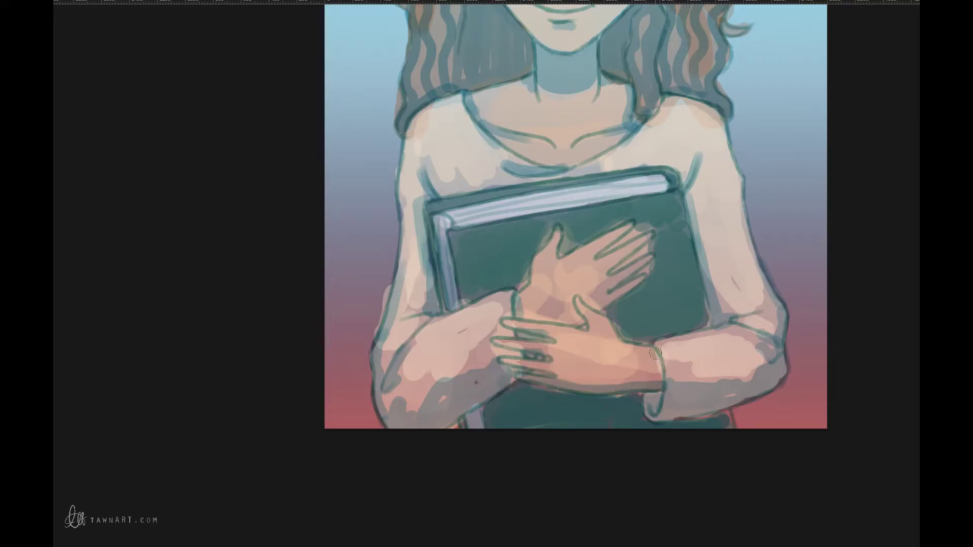
left_click_drag(655, 353, 657, 388)
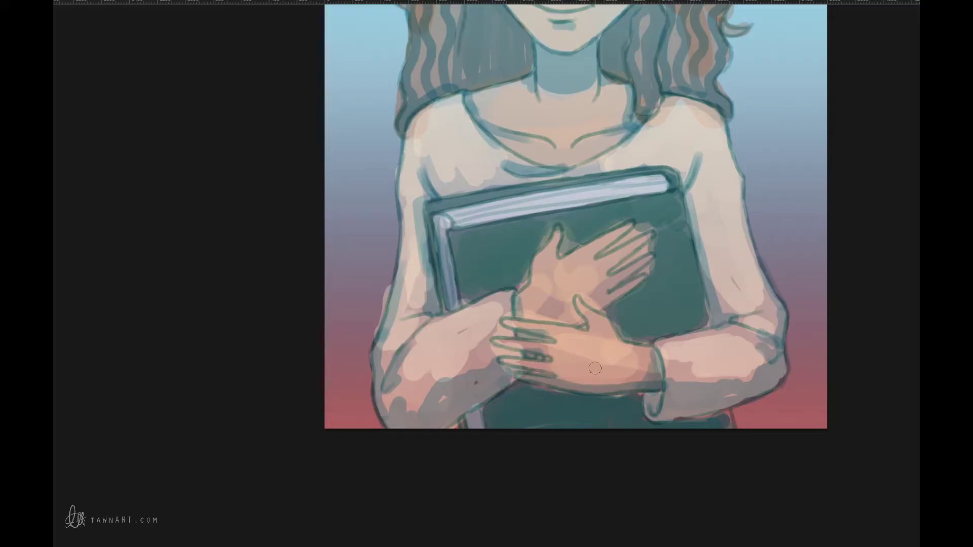
mouse_move(549, 372)
left_mouse_down()
mouse_move(498, 370)
mouse_move(565, 353)
mouse_move(526, 352)
mouse_move(563, 342)
mouse_move(542, 334)
mouse_move(557, 279)
mouse_move(586, 320)
mouse_move(512, 319)
left_mouse_up()
mouse_move(601, 304)
left_mouse_down()
mouse_move(649, 268)
mouse_move(615, 284)
left_mouse_up()
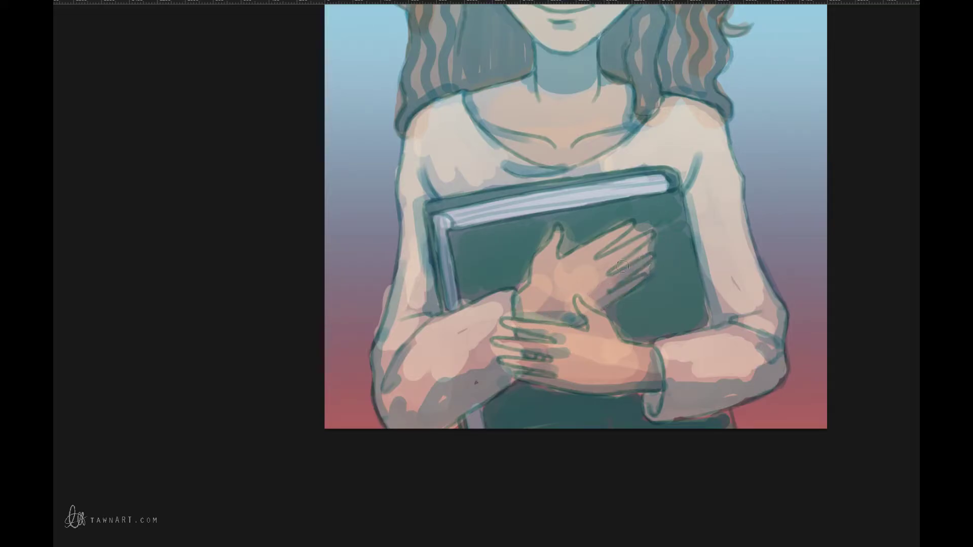
mouse_move(644, 238)
left_mouse_down()
mouse_move(599, 272)
mouse_move(591, 257)
mouse_move(586, 266)
left_mouse_up()
left_click_drag(589, 282, 600, 286)
mouse_move(530, 287)
left_mouse_down()
mouse_move(522, 298)
mouse_move(529, 287)
left_mouse_up()
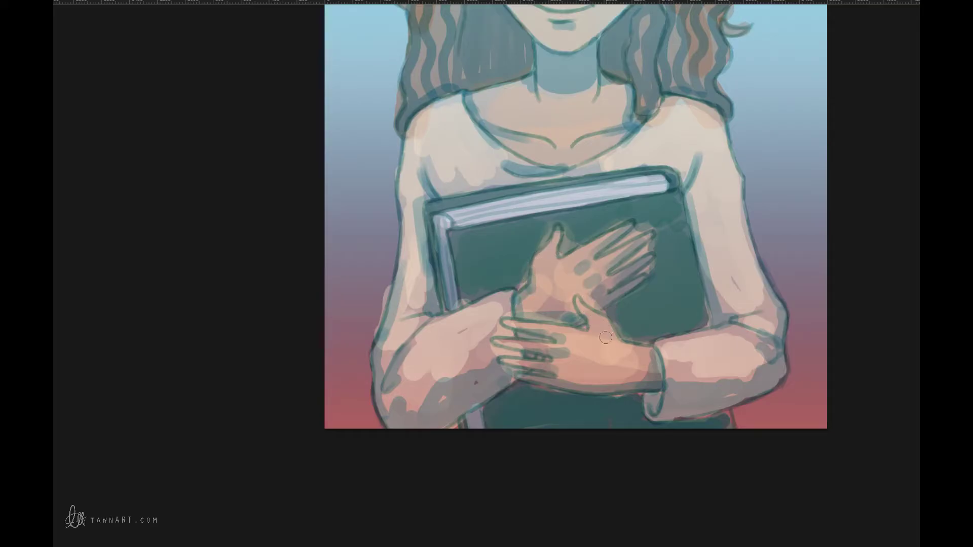
left_click_drag(591, 332, 549, 323)
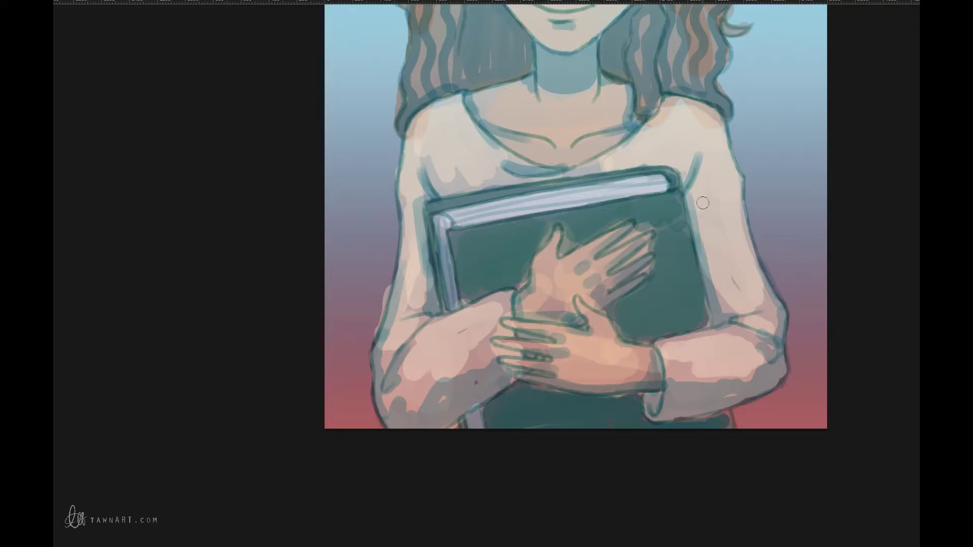
left_click_drag(608, 220, 547, 242)
mouse_move(552, 331)
left_mouse_down()
mouse_move(593, 309)
mouse_move(583, 299)
mouse_move(596, 263)
left_mouse_up()
left_click_drag(568, 424, 455, 411)
mouse_move(547, 431)
left_mouse_down()
mouse_move(571, 429)
mouse_move(578, 448)
mouse_move(658, 445)
left_mouse_up()
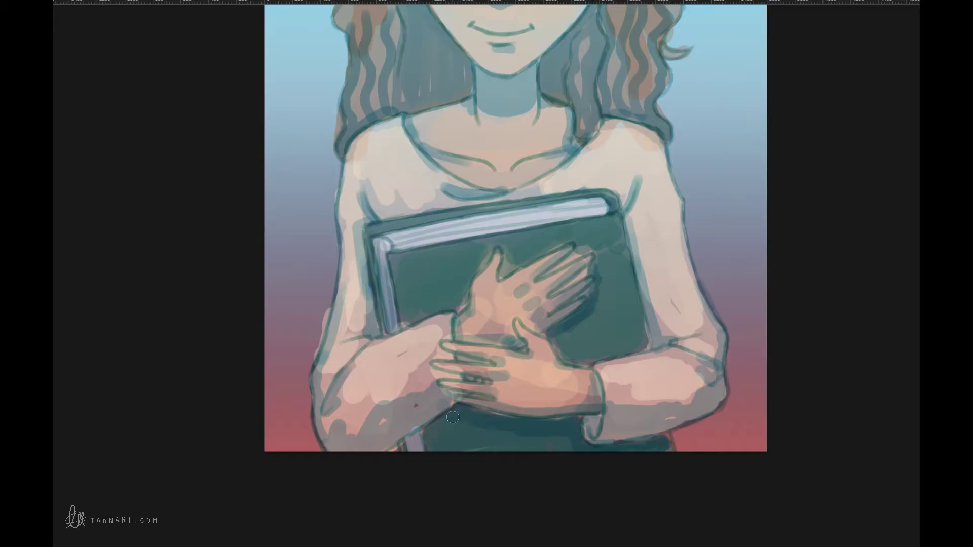
Paint dark teal over the book's light right-edge strip, lower-left corner and edge below the forearm.
mouse_move(453, 417)
left_mouse_down()
mouse_move(416, 437)
mouse_move(461, 414)
left_mouse_up()
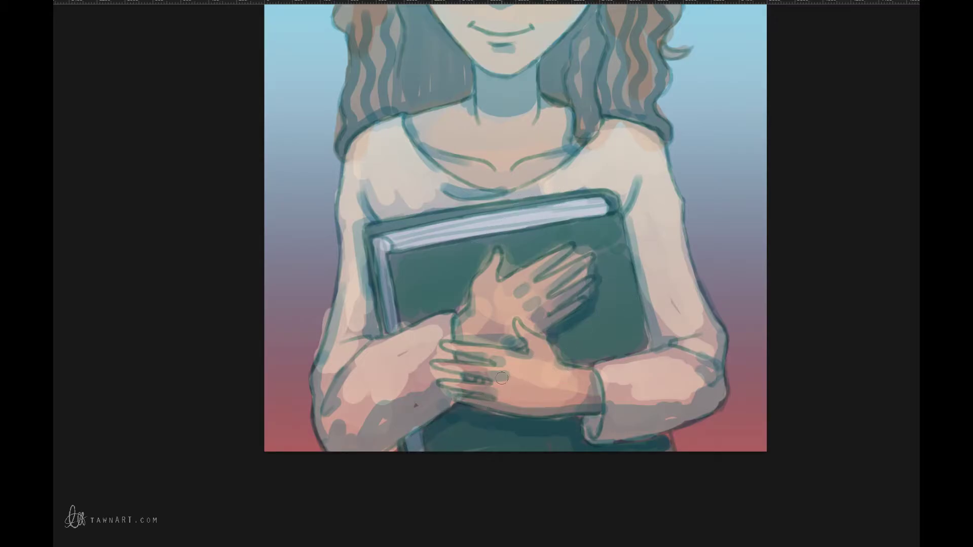
mouse_move(454, 403)
left_mouse_down()
mouse_move(436, 385)
mouse_move(453, 370)
mouse_move(436, 355)
mouse_move(485, 359)
mouse_move(470, 359)
left_mouse_up()
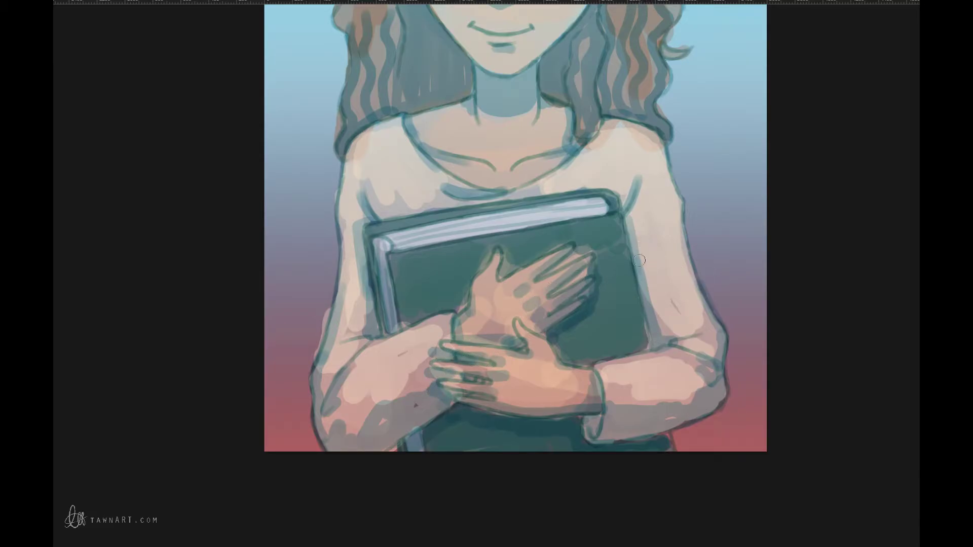
mouse_move(651, 347)
left_mouse_down()
mouse_move(640, 341)
mouse_move(636, 274)
left_mouse_up()
mouse_move(402, 318)
left_mouse_down()
mouse_move(423, 327)
mouse_move(419, 275)
left_mouse_up()
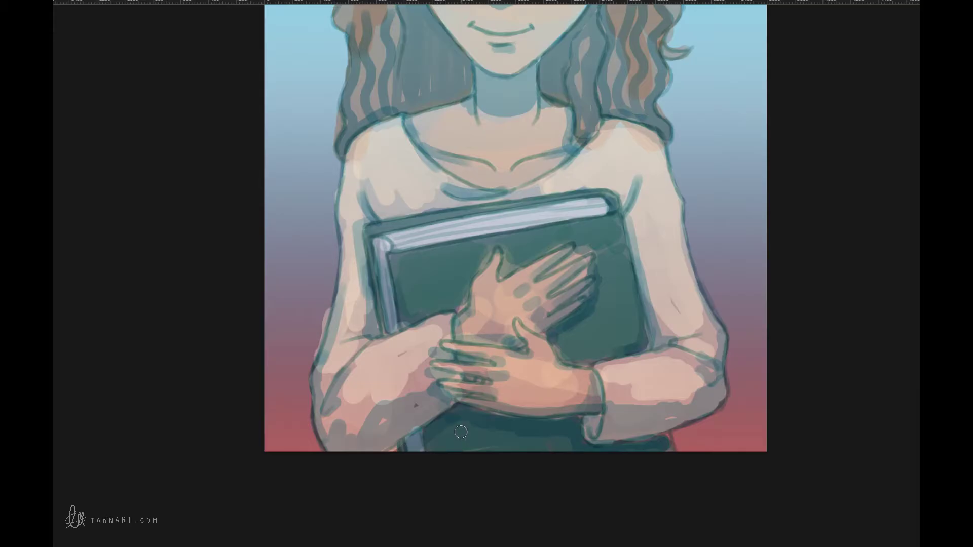
Enlarge the brush and sample a colour from the wrist.
left_click_drag(482, 154, 486, 386)
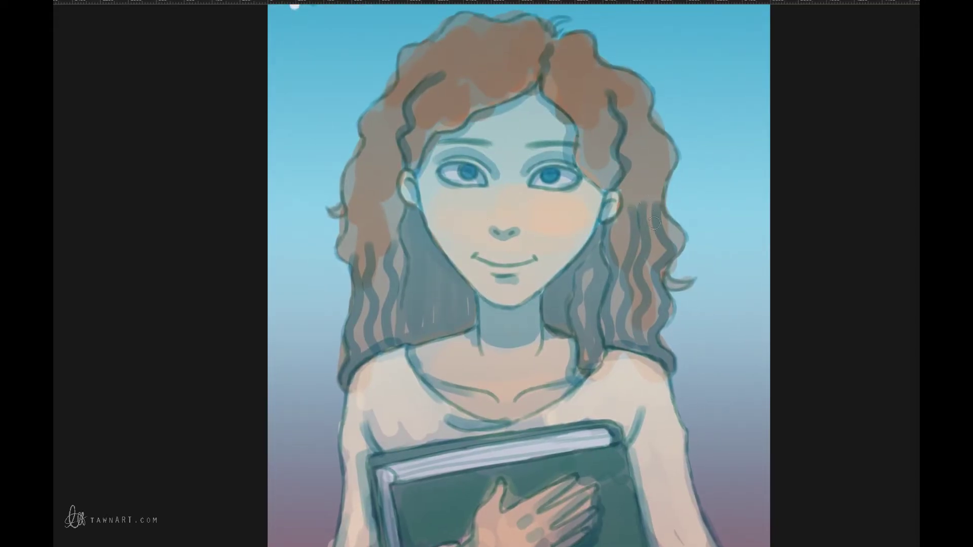
key("bracketright")
key("bracketright")
key("bracketright")
key("bracketright")
mouse_move(538, 278)
left_mouse_down()
mouse_move(528, 387)
mouse_move(488, 197)
mouse_move(477, 69)
left_mouse_up()
left_click_drag(522, 302, 529, 194)
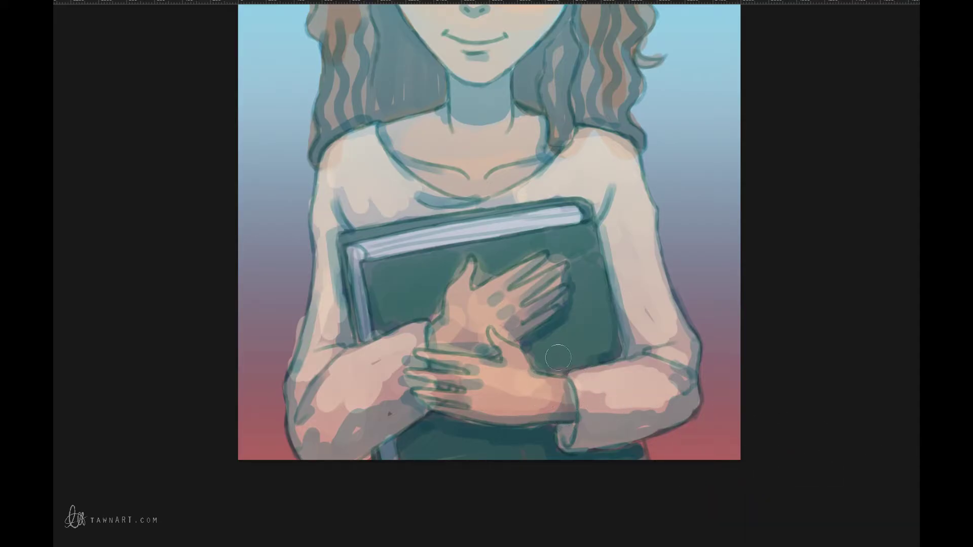
key("alt")
Paint a soft warm glow over the book around both hands and along its bottom corners and edge.
mouse_move(441, 318)
left_mouse_down()
mouse_move(477, 252)
mouse_move(603, 242)
left_mouse_up()
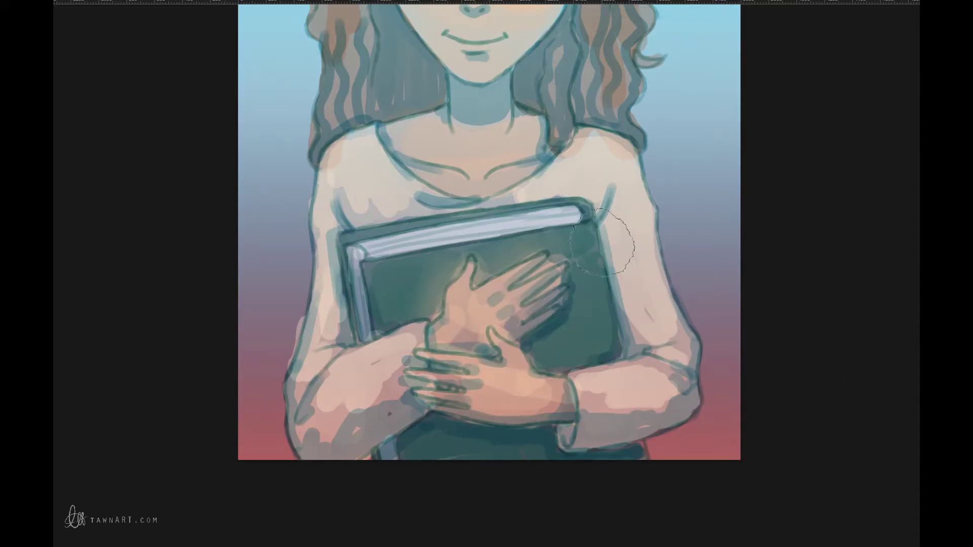
left_click_drag(523, 308, 592, 278)
left_click_drag(511, 347, 564, 330)
mouse_move(489, 420)
left_mouse_down()
mouse_move(425, 411)
mouse_move(550, 435)
left_mouse_up()
left_click(627, 388, "alt")
mouse_move(581, 359)
left_mouse_down()
mouse_move(576, 370)
mouse_move(632, 368)
mouse_move(616, 350)
left_mouse_up()
mouse_move(388, 323)
left_mouse_down()
mouse_move(355, 309)
mouse_move(393, 329)
left_mouse_up()
left_click_drag(402, 437, 412, 431)
left_click_drag(638, 447, 587, 451)
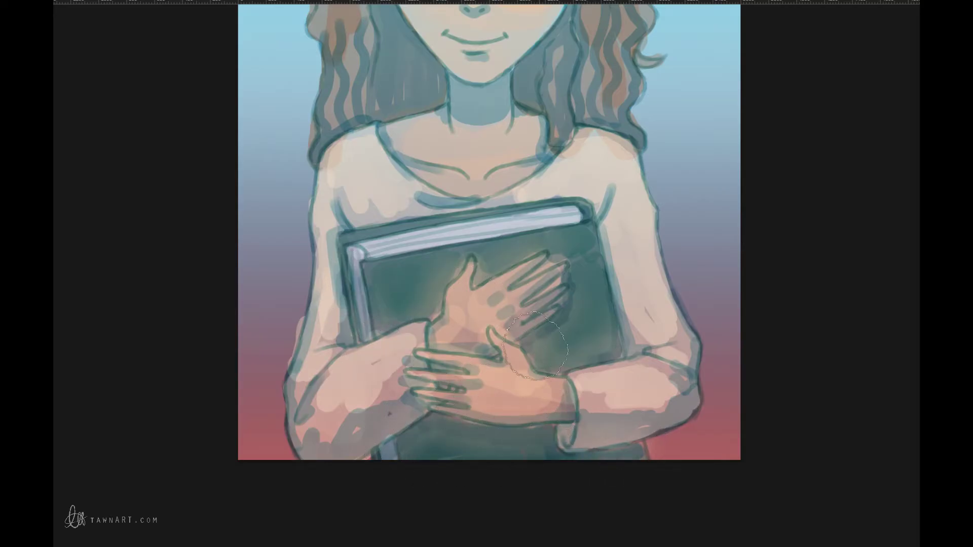
mouse_move(442, 251)
left_mouse_down()
mouse_move(497, 404)
mouse_move(462, 433)
left_mouse_up()
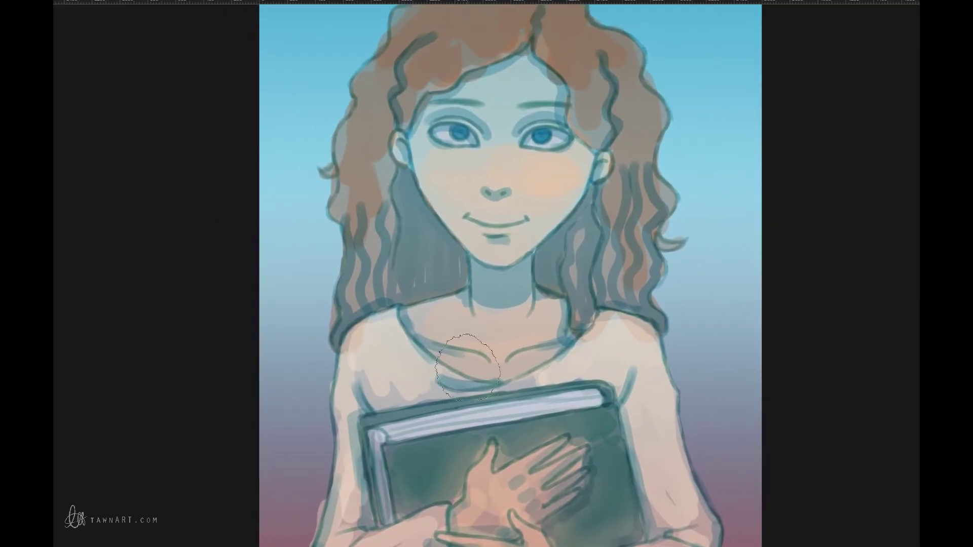
Sample the shirt colour to cover the left neckline shadow, then sample collarbone and cheek skin tones.
key("alt")
left_click(400, 352, "alt")
left_click_drag(410, 337, 428, 350)
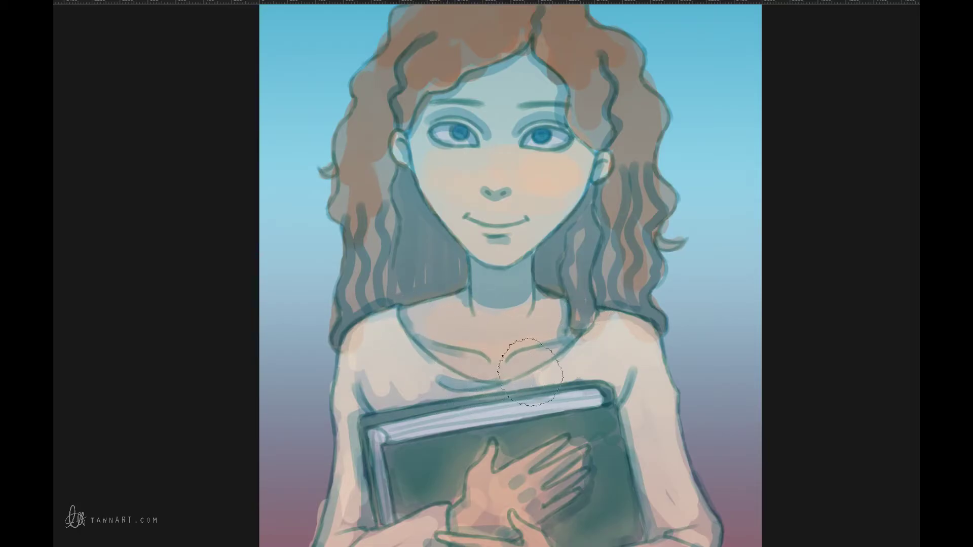
key("alt")
left_click(472, 366, "alt")
left_click_drag(478, 284, 472, 369)
left_click(553, 268, "alt")
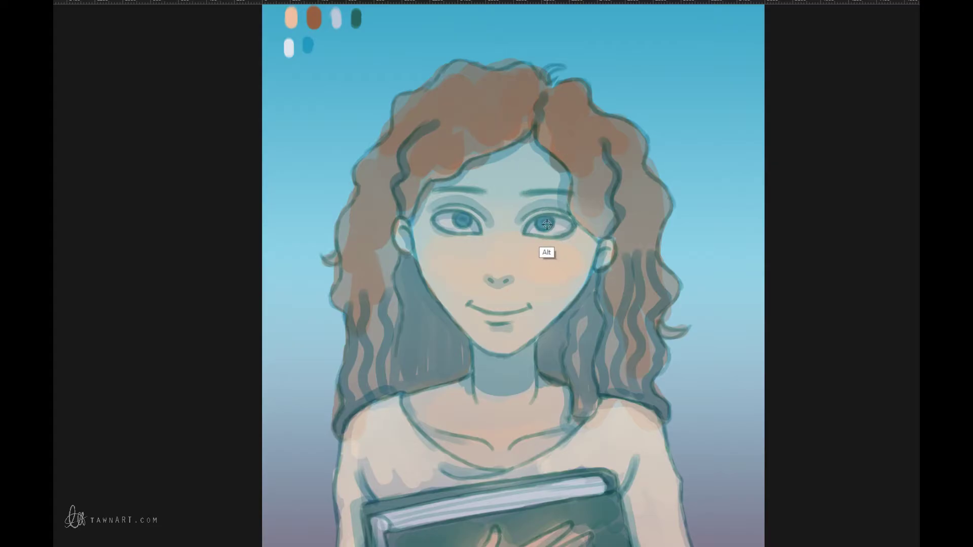
Paint sampled brown along the right hair, then warm the hair, forehead, left cheek and nose with peach.
key("ctrl+alt+z")
left_click(567, 139, "alt")
left_click_drag(591, 121, 645, 237)
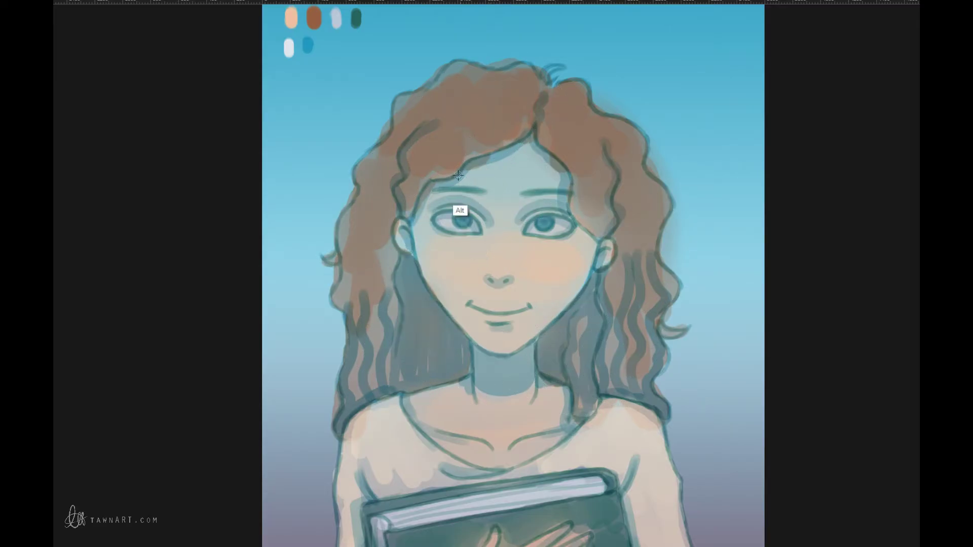
left_click(292, 23, "alt")
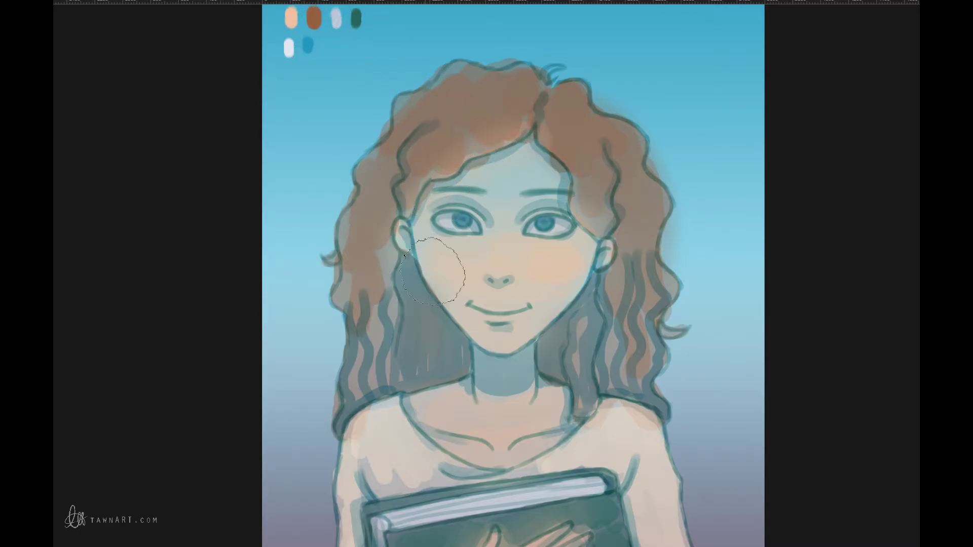
key("bracketright")
key("bracketright")
key("bracketright")
key("bracketright")
key("bracketright")
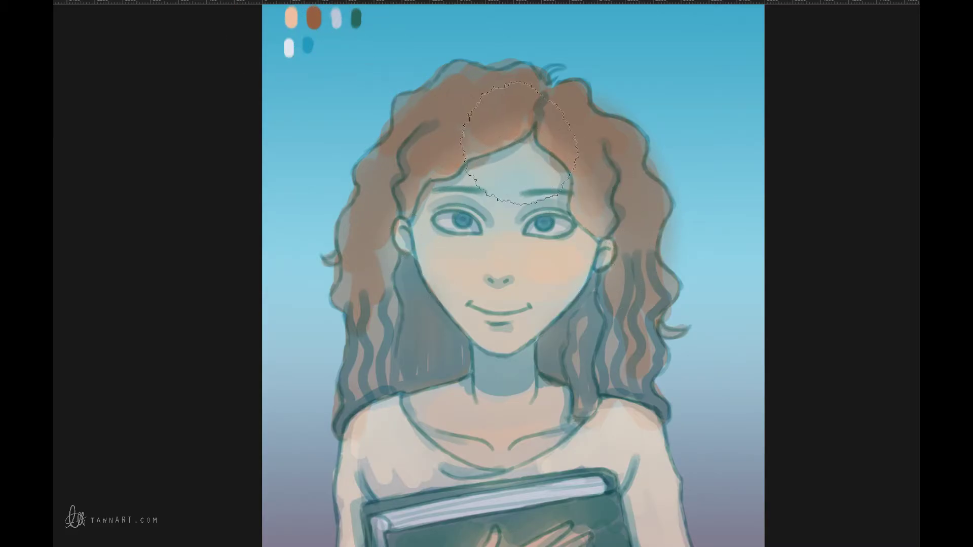
left_click_drag(517, 141, 404, 271)
left_click_drag(487, 230, 480, 276)
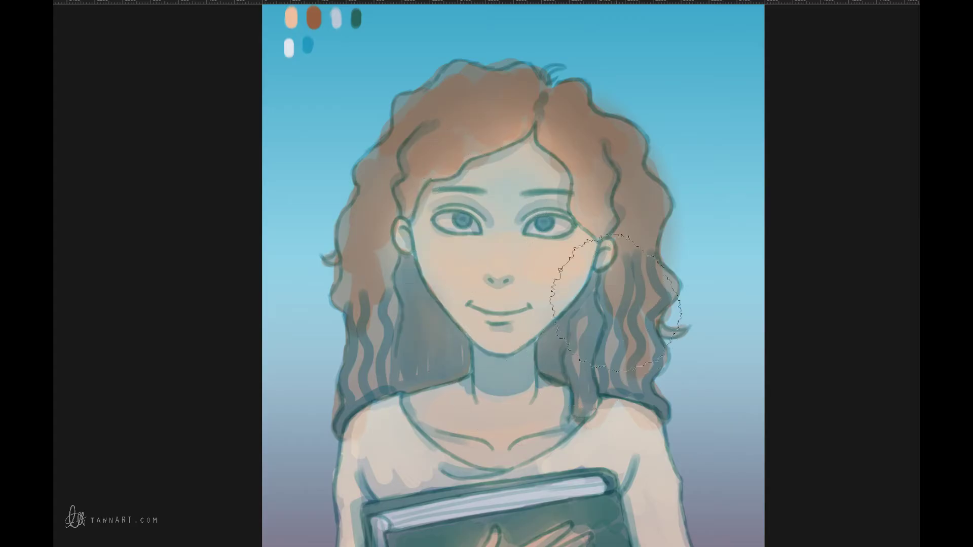
With a smaller brush, shade the shirt above the book and down both sleeves.
mouse_move(532, 423)
left_mouse_down()
mouse_move(504, 317)
mouse_move(524, 304)
mouse_move(533, 260)
left_mouse_up()
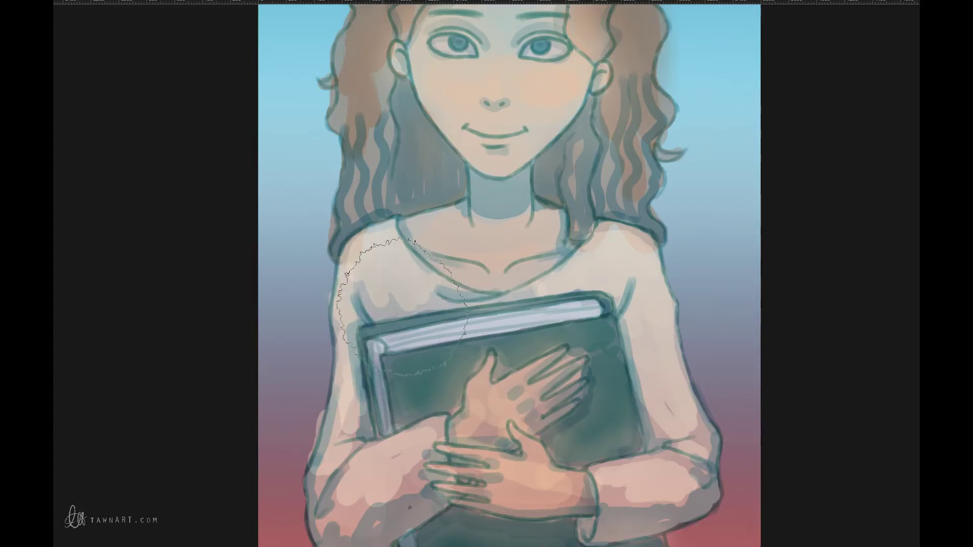
key("bracketleft")
key("bracketleft")
key("bracketleft")
key("bracketleft")
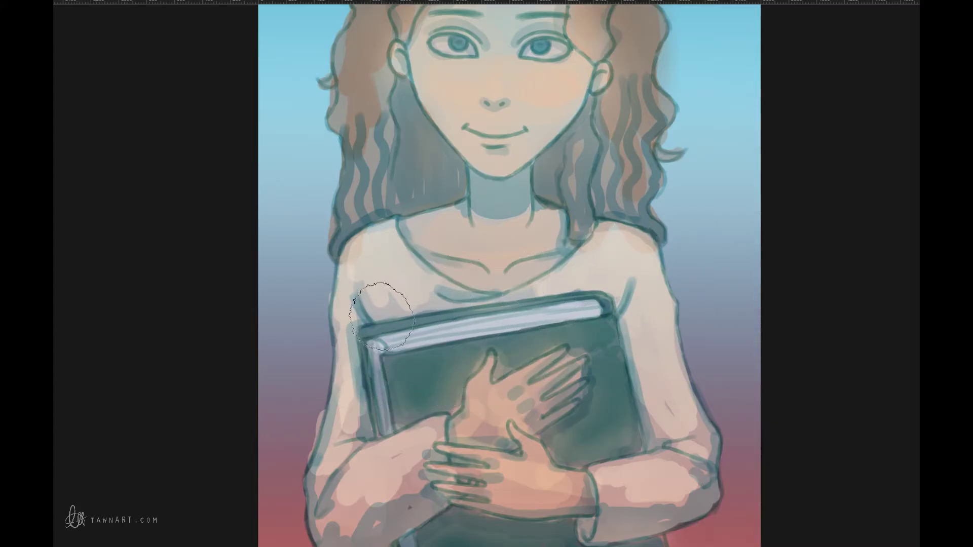
left_click_drag(372, 313, 446, 304)
left_click_drag(527, 298, 593, 289)
left_click_drag(622, 319, 655, 410)
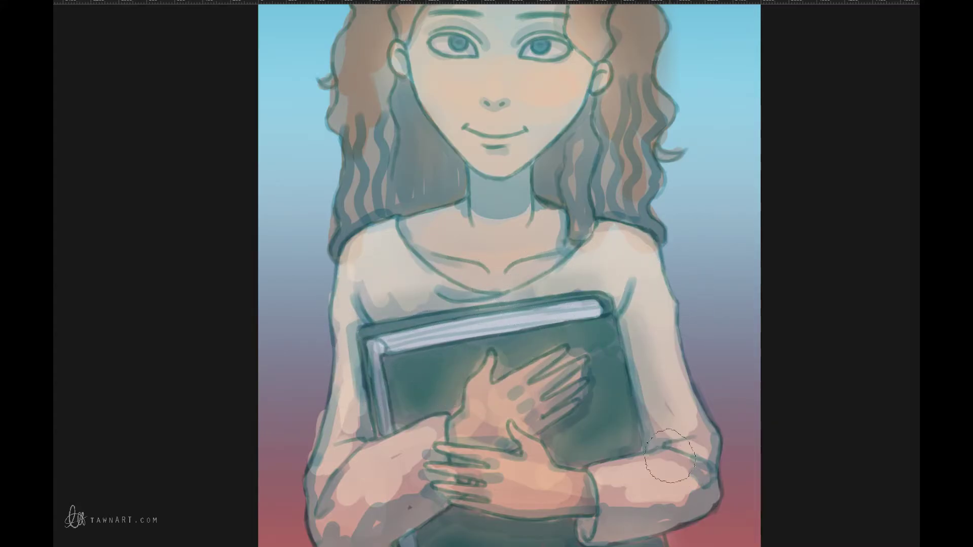
left_click_drag(365, 380, 361, 419)
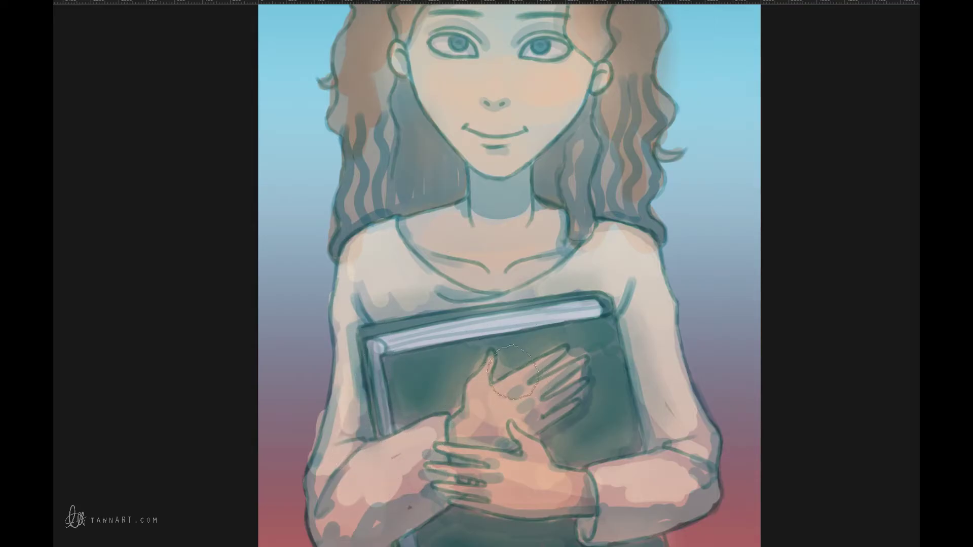
left_click(552, 348, "alt")
left_click(552, 348, "alt")
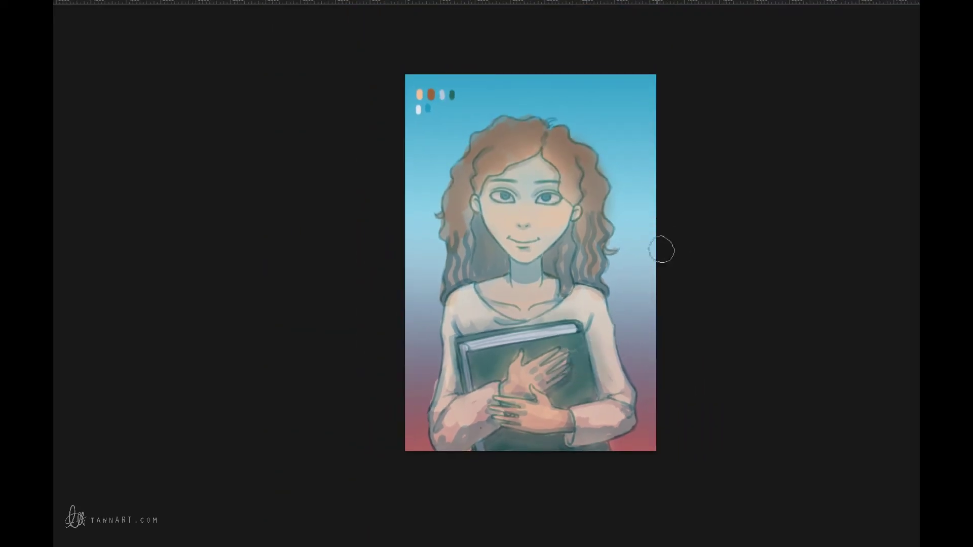
Sample a reddish background colour, paint blush across both cheeks, compare with undo/redo, then sample the hands' colour.
left_click(644, 443, "alt")
left_click_drag(499, 218, 557, 219)
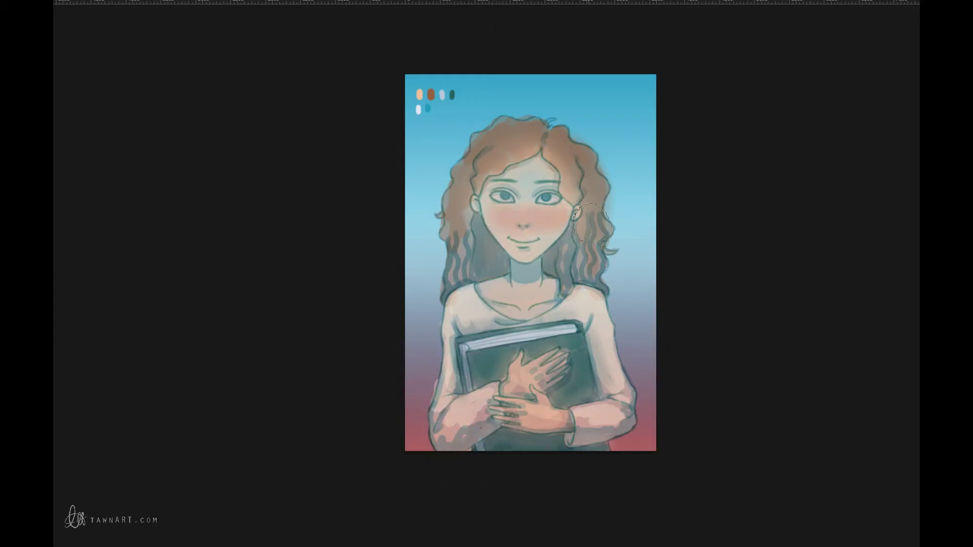
key("ctrl+alt+z")
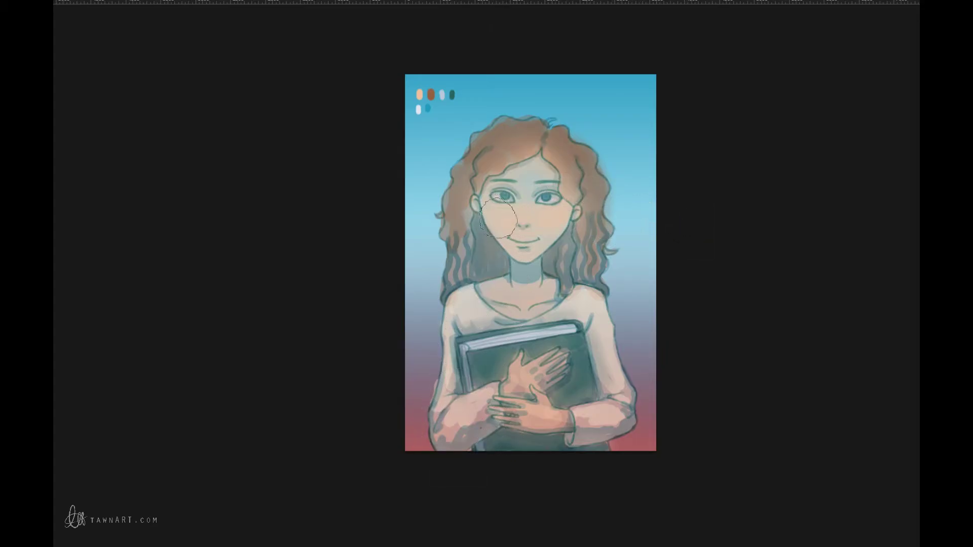
key("ctrl+shift+z")
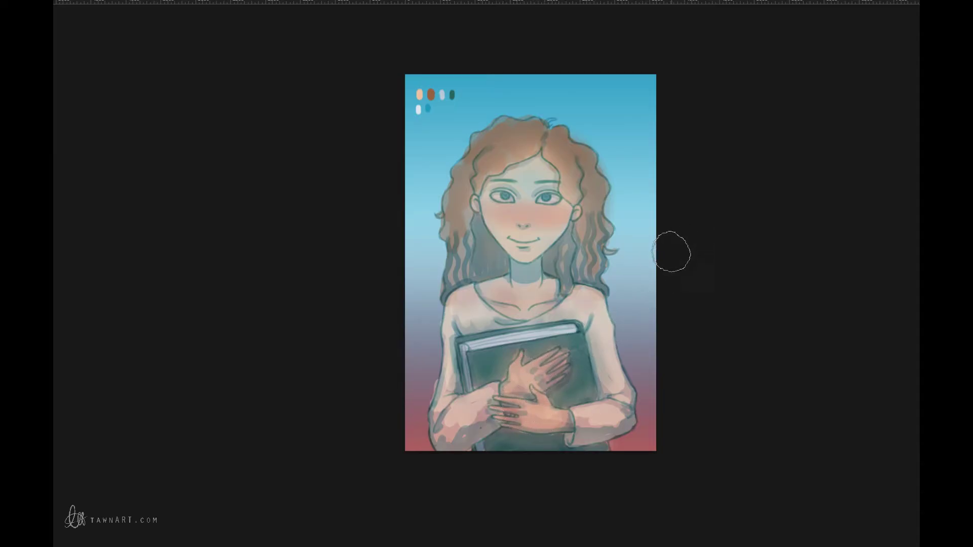
left_click(519, 391, "alt")
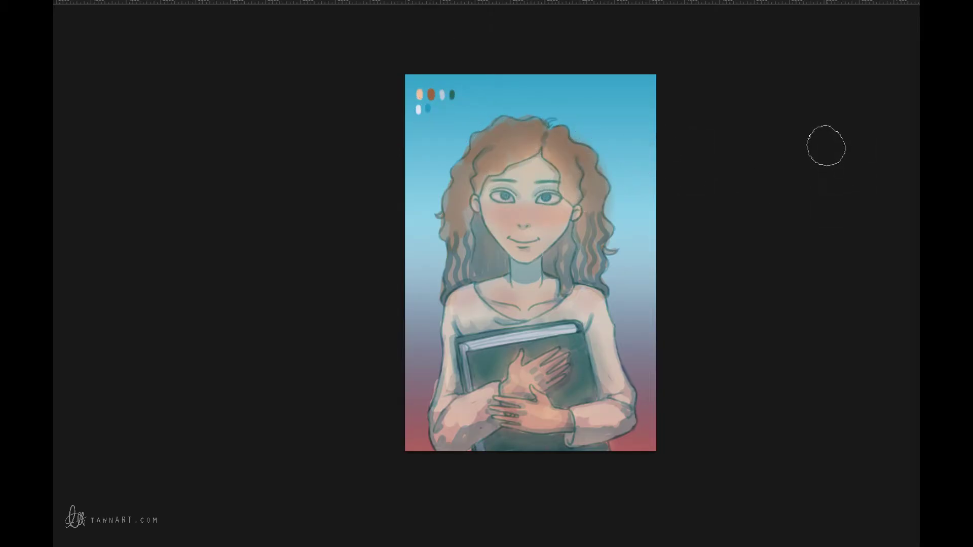
key("ctrl+alt")
Zoom out, then zoom in close on the left eye, shrink the brush, and centre the face.
left_click(545, 349, "ctrl+alt")
left_click(546, 348, "ctrl+alt")
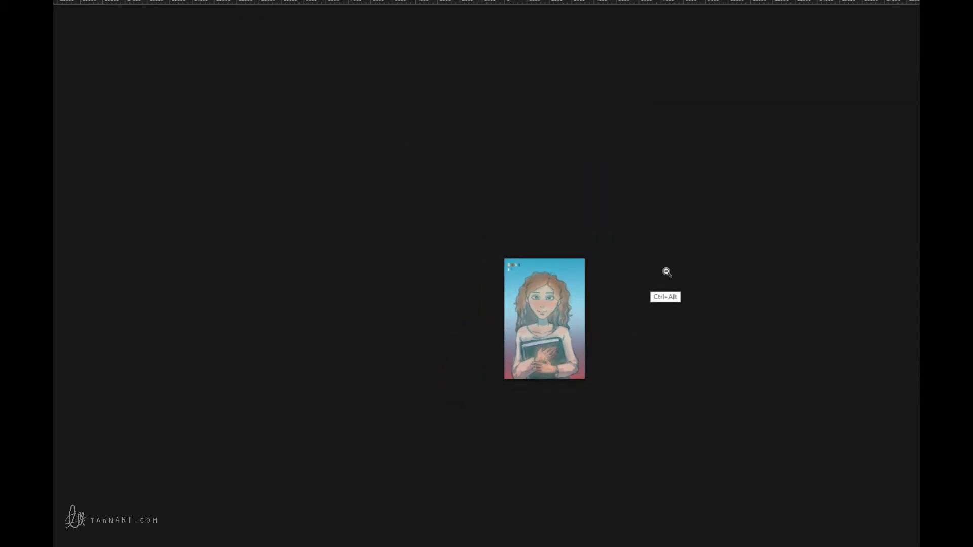
left_click(567, 320, "ctrl")
left_click(567, 320, "ctrl")
left_click(567, 320, "ctrl")
left_click(567, 320, "ctrl")
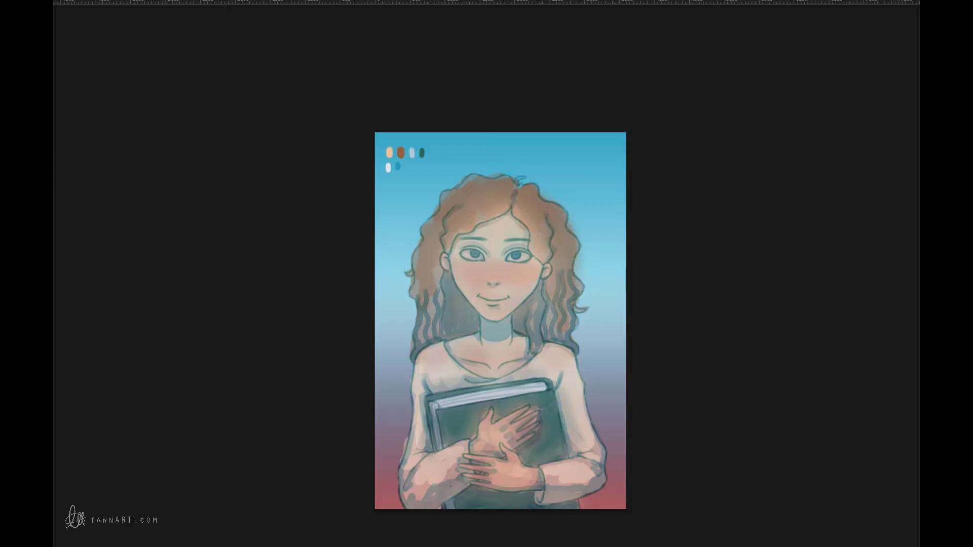
left_click(482, 258, "ctrl")
left_click(482, 259, "ctrl")
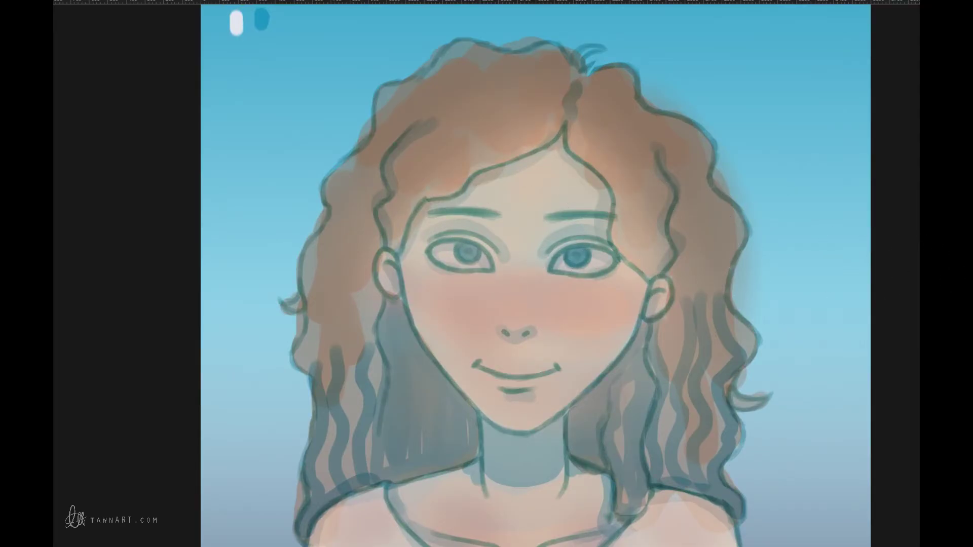
key("bracketleft")
key("bracketleft")
key("bracketleft")
key("bracketleft")
key("bracketleft")
left_click(469, 259, "ctrl")
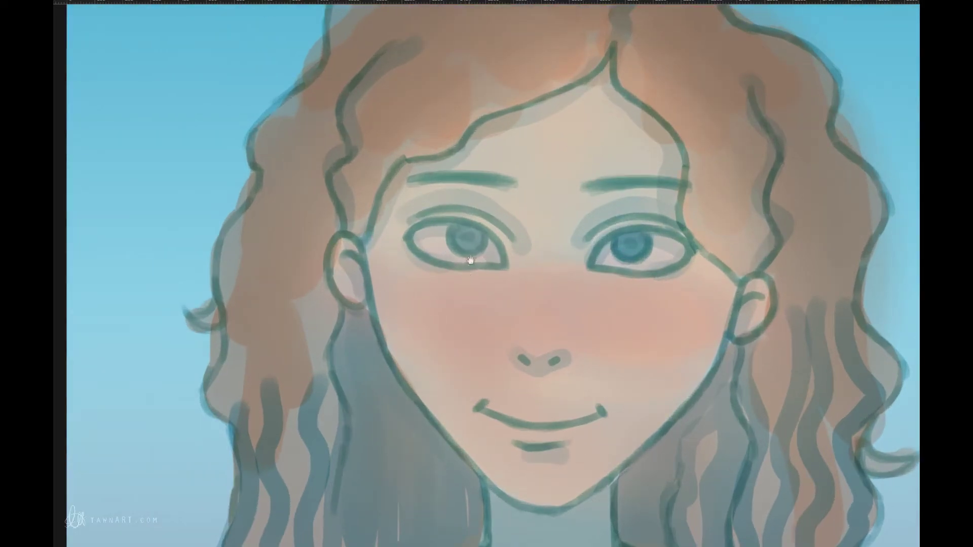
left_click_drag(572, 237, 505, 299)
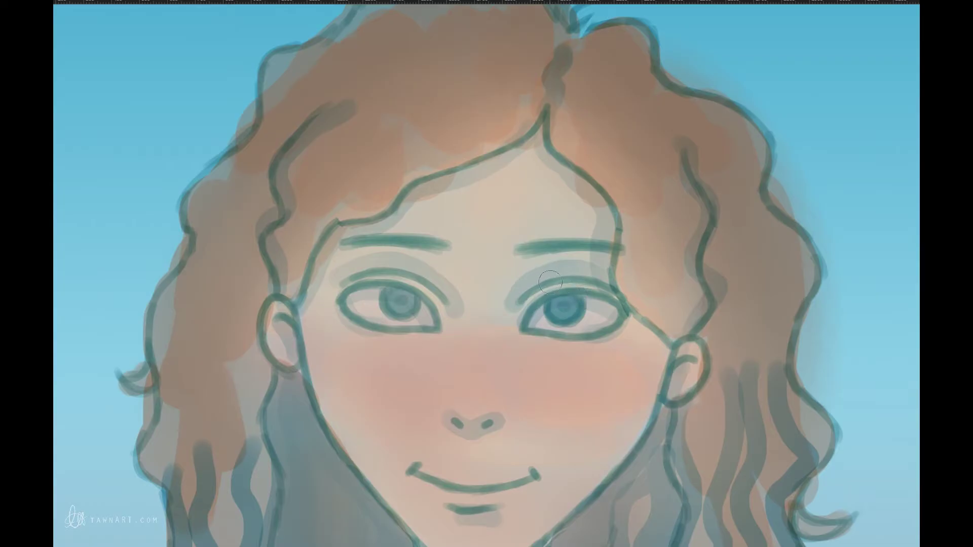
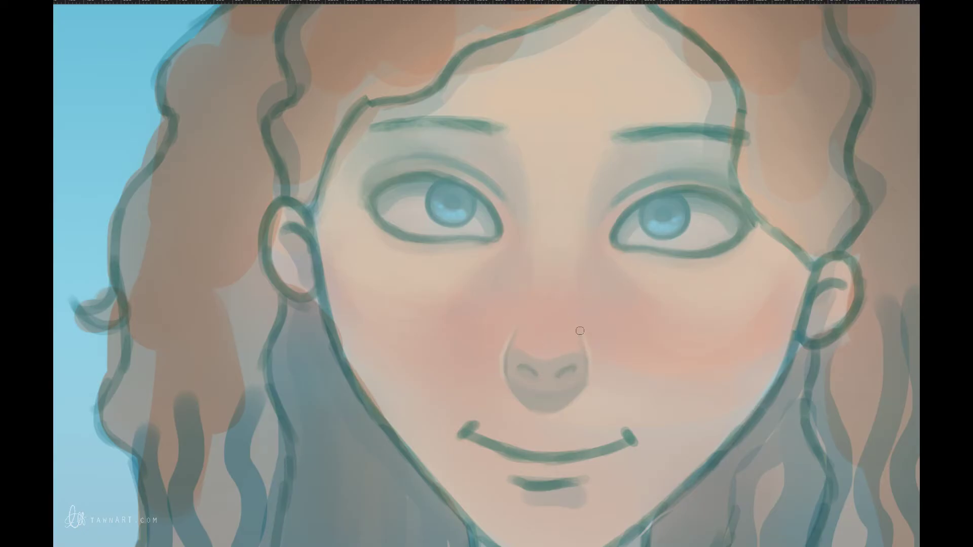
Lighten the shading on the nose with a resized brush, then zoom out to the whole portrait.
key("bracketright")
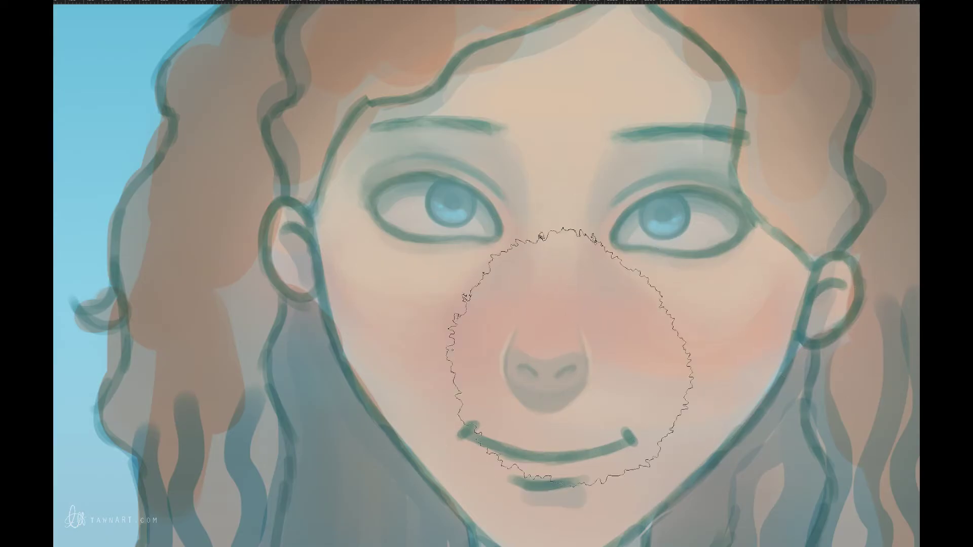
key("bracketleft")
key("bracketleft")
key("bracketleft")
key("bracketleft")
left_click_drag(558, 352, 549, 350)
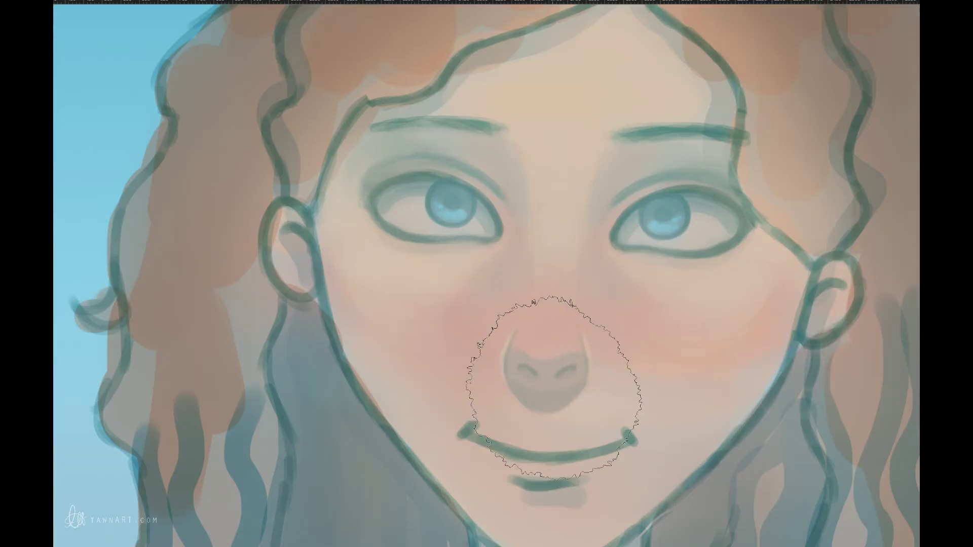
key("bracketleft")
key("bracketleft")
key("bracketleft")
key("bracketleft")
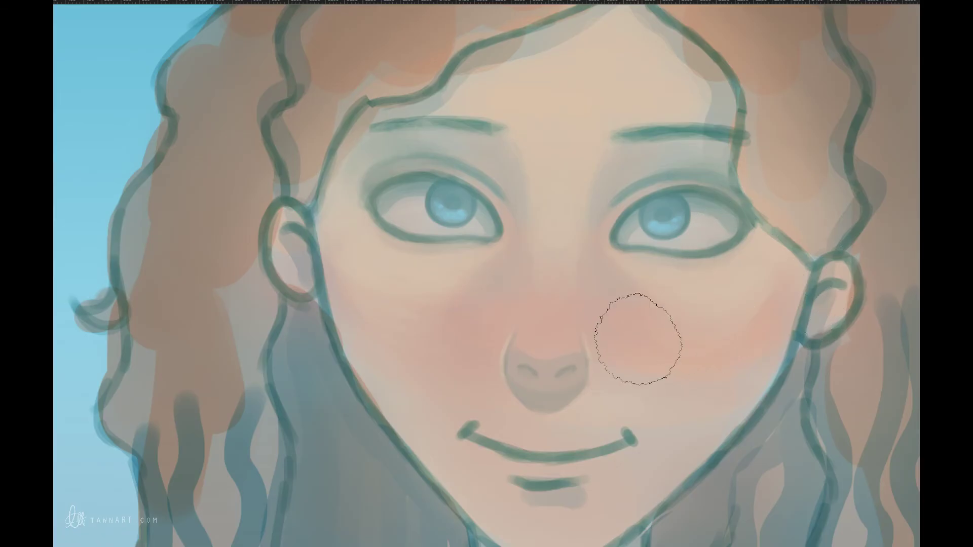
left_click(629, 339, "ctrl+alt")
left_click(676, 327, "ctrl+alt")
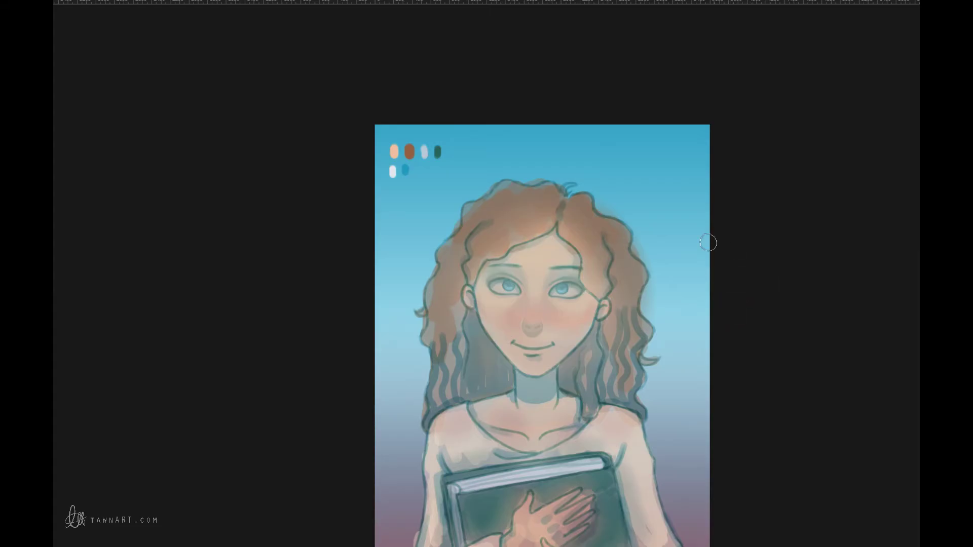
Zoom in on the nose, sample nearby skin and lighten its underside with a smaller brush.
left_click(532, 325, "ctrl")
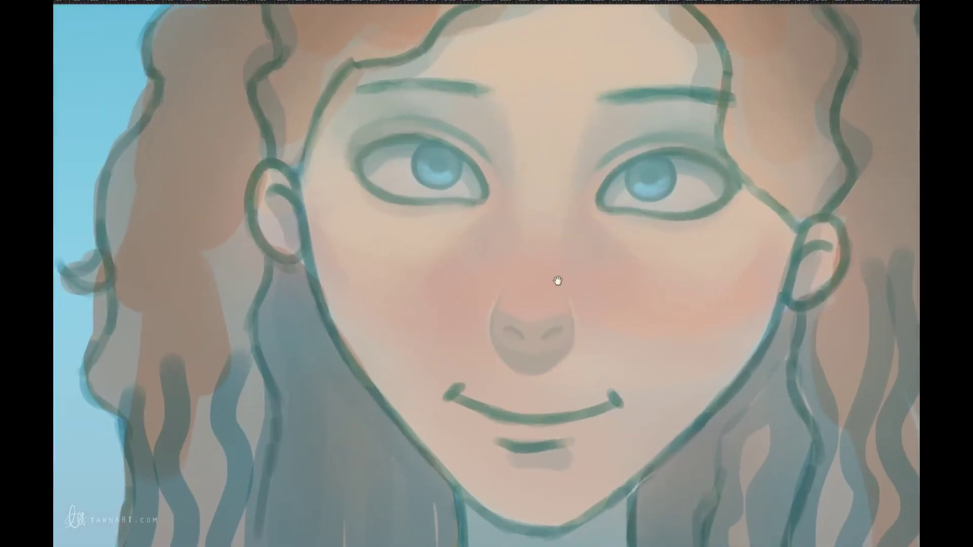
mouse_move(561, 286)
left_mouse_down()
mouse_move(592, 358)
mouse_move(608, 355)
left_mouse_up()
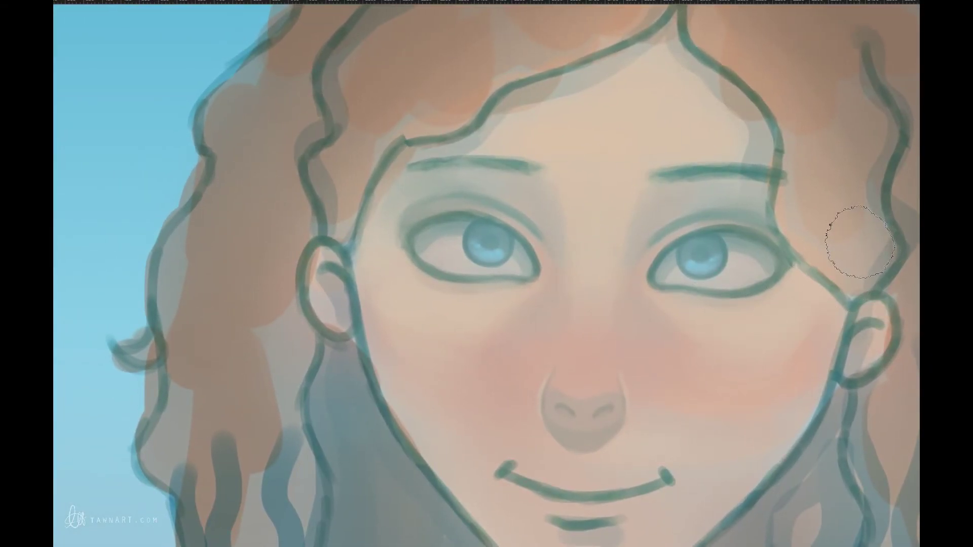
left_click(583, 417, "alt")
key("bracketleft")
key("bracketleft")
key("bracketleft")
key("ctrl+alt")
left_click_drag(567, 437, 591, 441)
left_click(571, 441, "alt")
left_click(695, 416, "ctrl+alt")
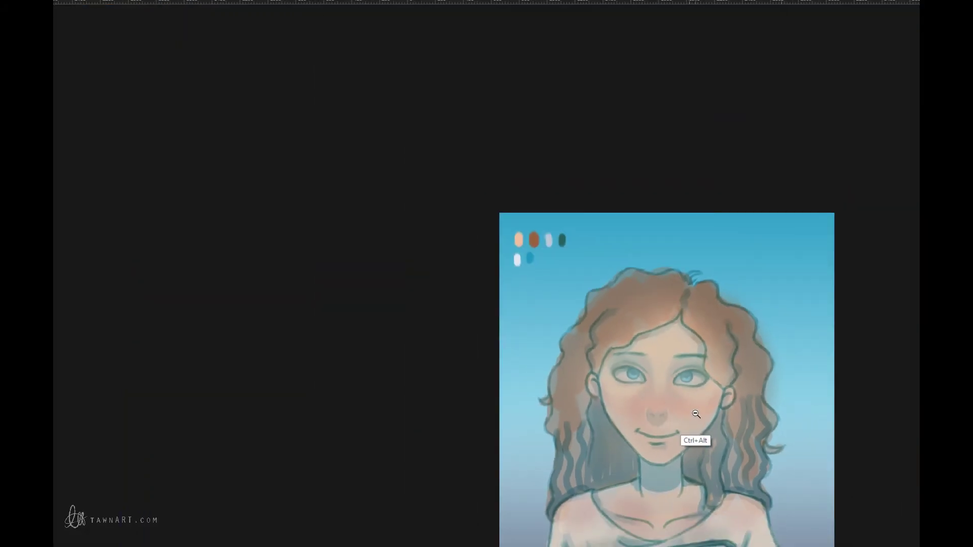
Zoom in on the right ear, sample nearby skin and smooth and lighten the inner-ear shading.
left_click(676, 406, "ctrl")
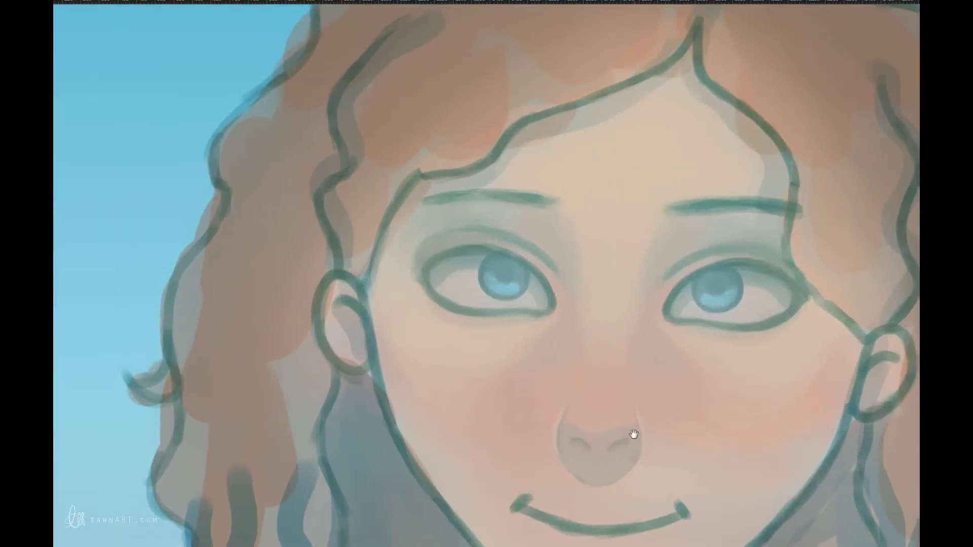
left_click_drag(633, 434, 561, 391)
left_click_drag(753, 321, 774, 350)
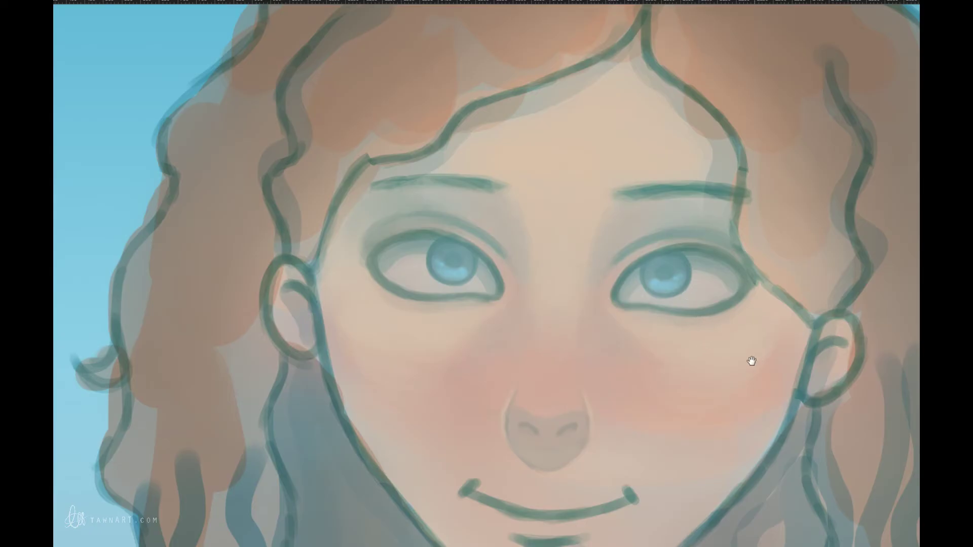
left_click_drag(749, 361, 552, 358)
left_click(642, 375, "alt")
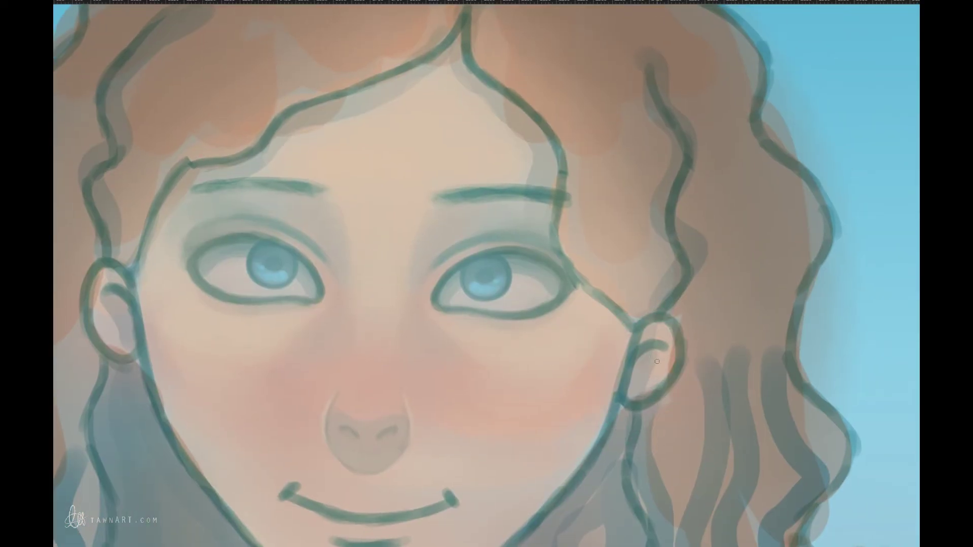
mouse_move(632, 383)
left_mouse_down()
mouse_move(652, 370)
mouse_move(638, 389)
left_mouse_up()
left_click(660, 365, "alt")
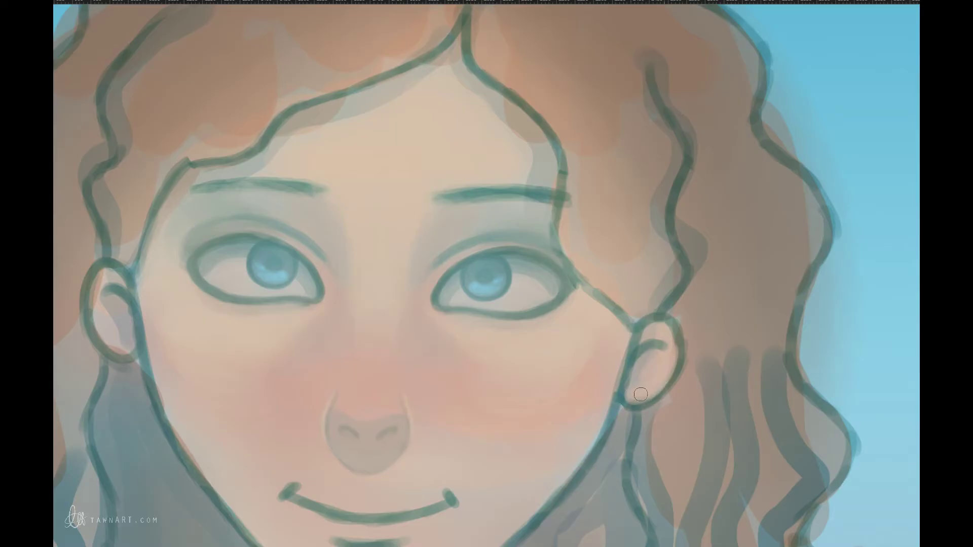
Lighten the top of the inner ear, darken and thicken the ear's top outline, undoing faint strokes.
mouse_move(645, 339)
left_mouse_down()
mouse_move(671, 348)
mouse_move(640, 362)
mouse_move(657, 354)
mouse_move(630, 392)
left_mouse_up()
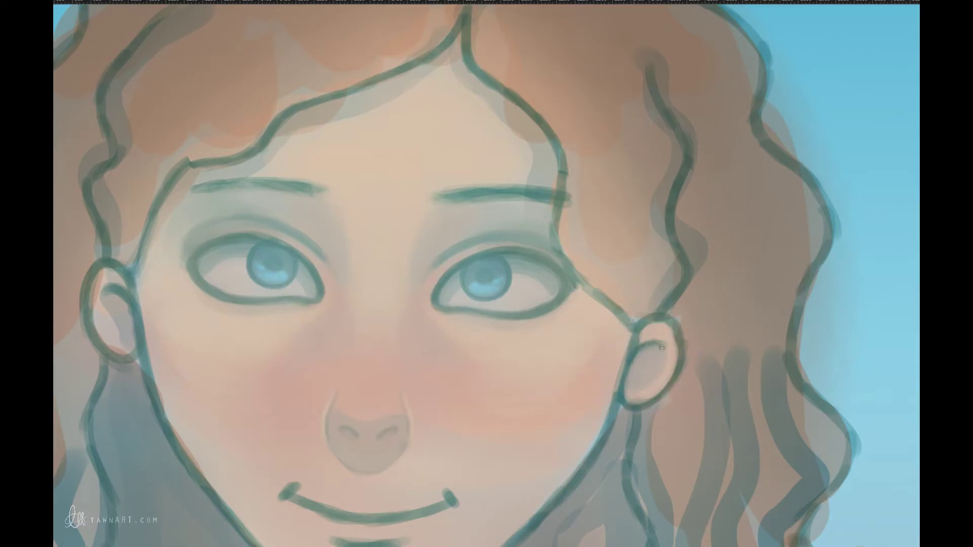
left_click_drag(662, 348, 665, 355)
left_click_drag(649, 324, 672, 334)
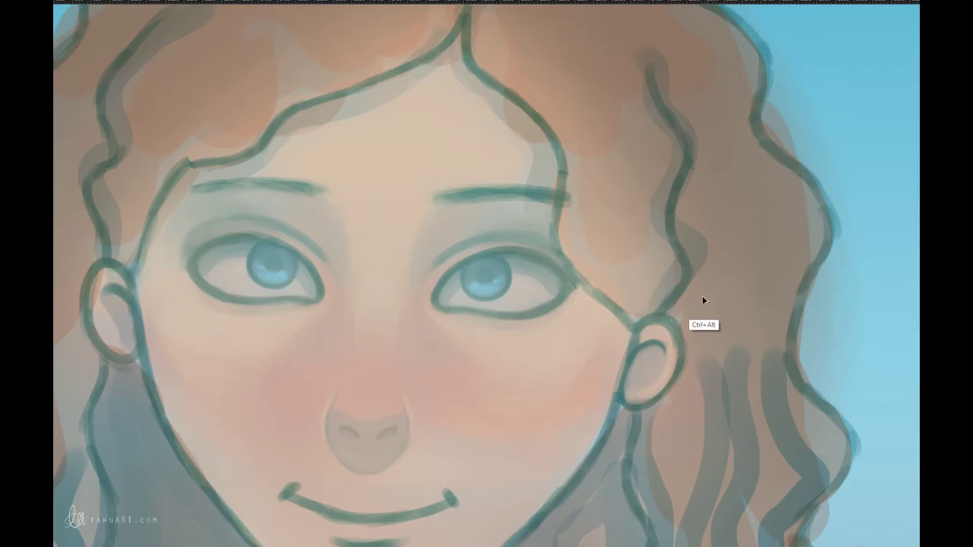
key("ctrl+alt+z")
key("ctrl+alt+z")
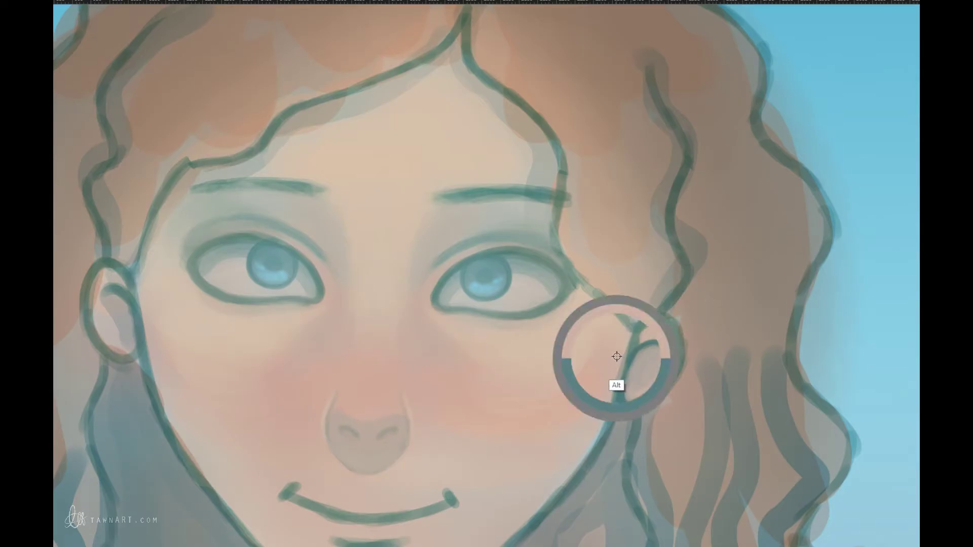
Clean the cheek outline beside the right ear and lighten the inner ear using sampled ear and cheek tones.
left_click_drag(625, 342, 597, 442)
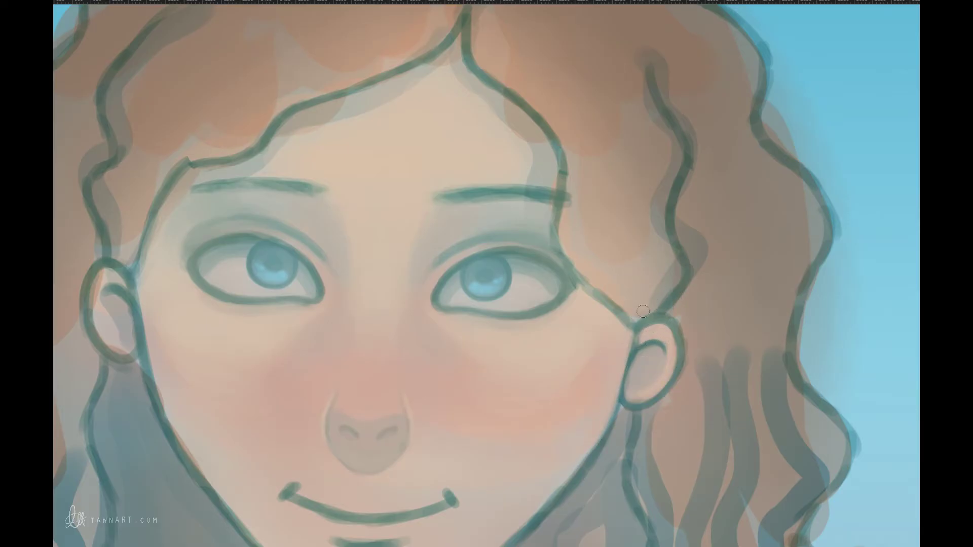
mouse_move(658, 327)
left_mouse_down()
mouse_move(634, 376)
mouse_move(633, 336)
left_mouse_up()
left_click(650, 363, "alt")
left_click_drag(642, 338, 648, 373)
left_click(615, 366, "alt")
left_click_drag(633, 350, 622, 378)
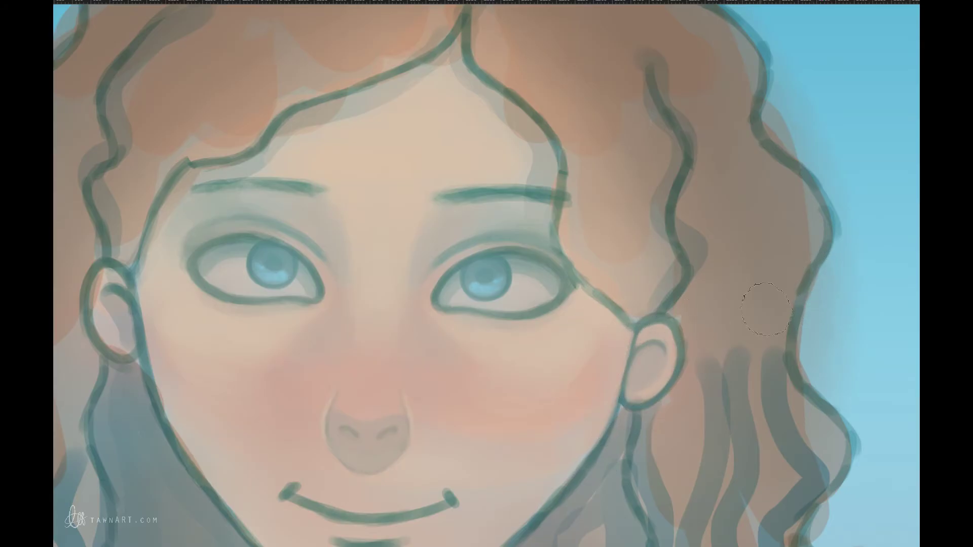
mouse_move(509, 385)
left_mouse_down()
mouse_move(743, 380)
mouse_move(682, 399)
left_mouse_up()
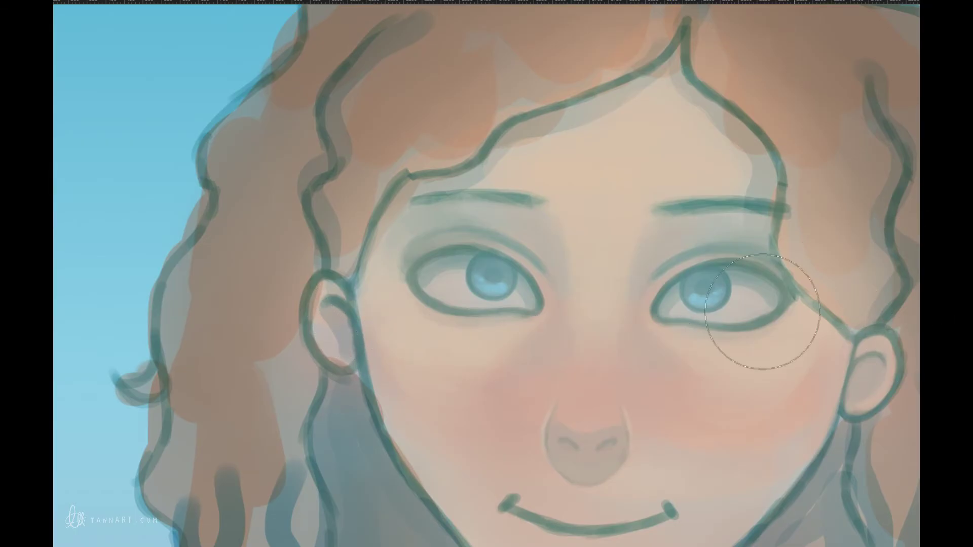
Try light skin paint on the left ear, undo it, and soften the inner ear with a smaller brush.
left_click(332, 341, "alt")
left_click_drag(335, 321, 333, 319)
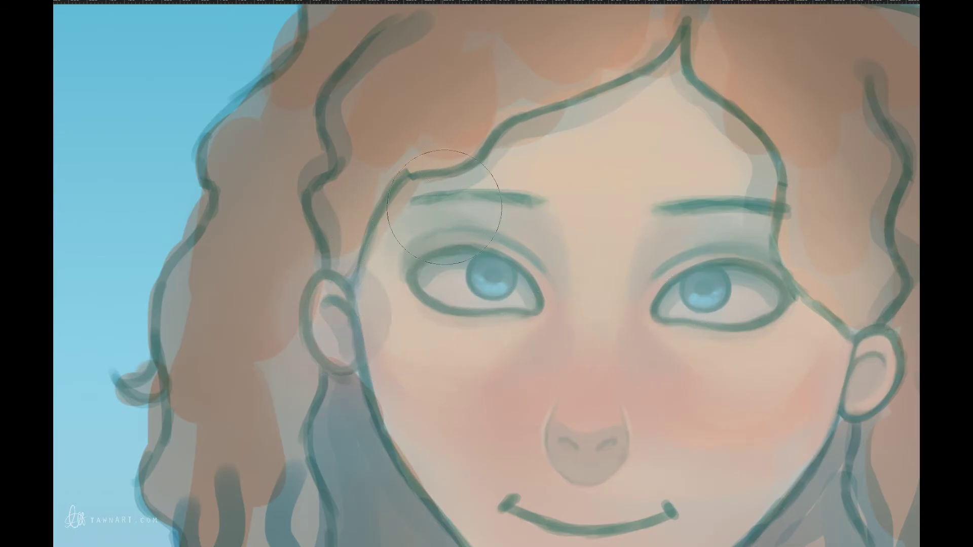
key("ctrl+alt+z")
key("bracketleft")
key("bracketleft")
key("bracketleft")
key("bracketleft")
key("bracketleft")
key("bracketleft")
key("bracketleft")
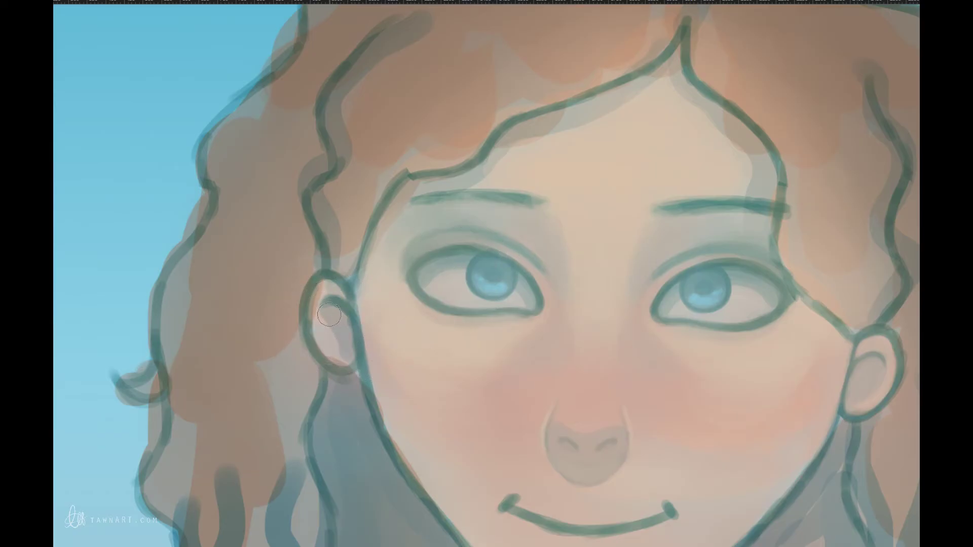
mouse_move(343, 348)
left_mouse_down()
mouse_move(319, 320)
mouse_move(318, 344)
mouse_move(312, 317)
mouse_move(344, 358)
mouse_move(319, 296)
mouse_move(345, 299)
mouse_move(351, 354)
mouse_move(326, 309)
mouse_move(315, 317)
mouse_move(313, 309)
left_mouse_up()
Lighten the face edge beside the left ear and blend smoother, pinker shading along the cheek and jaw.
left_click(324, 291, "alt")
left_click(345, 322, "alt")
key("[")
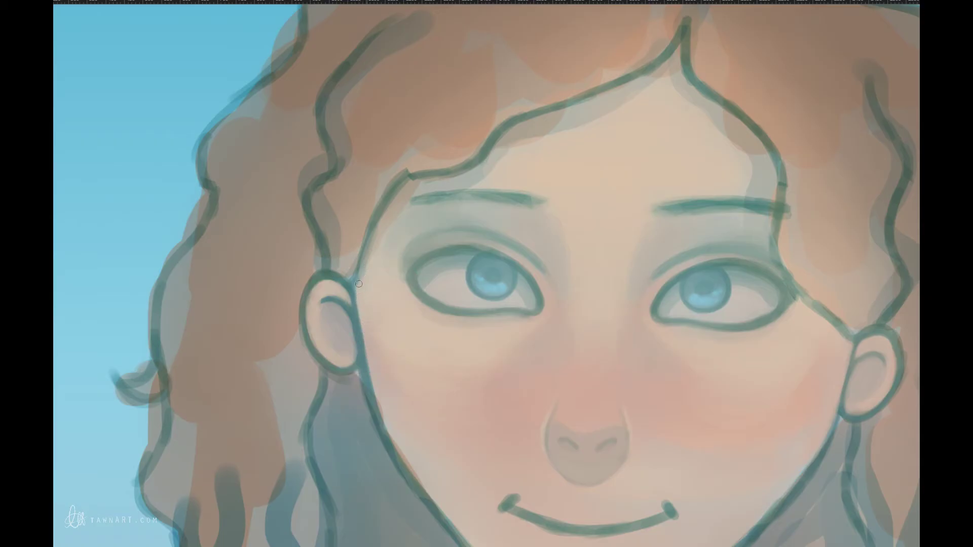
left_click(365, 356, "alt")
left_click_drag(366, 349, 360, 293)
left_click_drag(372, 379, 387, 421)
left_click(383, 369, "alt")
left_click_drag(359, 298, 392, 430)
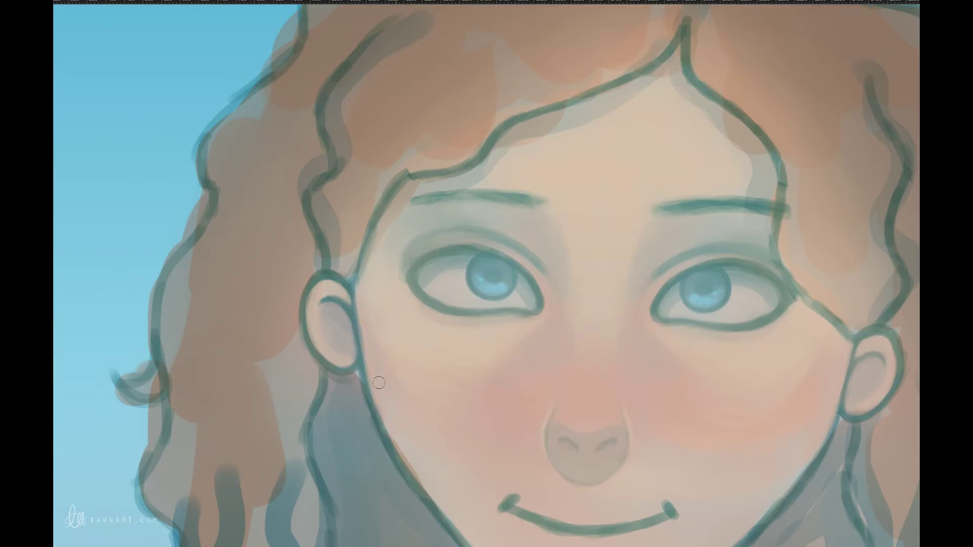
left_click_drag(378, 383, 405, 422)
left_click_drag(381, 362, 413, 415)
left_click_drag(367, 303, 397, 409)
left_click_drag(370, 320, 411, 341)
Tint the inner left-ear shading more purple with a smaller brush, then zoom out to review the face.
left_click(339, 324, "alt")
key("bracketleft")
key("bracketleft")
key("bracketleft")
key("bracketleft")
key("bracketleft")
key("bracketleft")
key("bracketleft")
key("bracketleft")
key("bracketleft")
key("bracketleft")
mouse_move(341, 301)
left_mouse_down()
mouse_move(344, 362)
mouse_move(348, 325)
mouse_move(327, 310)
left_mouse_up()
left_click(382, 365, "alt")
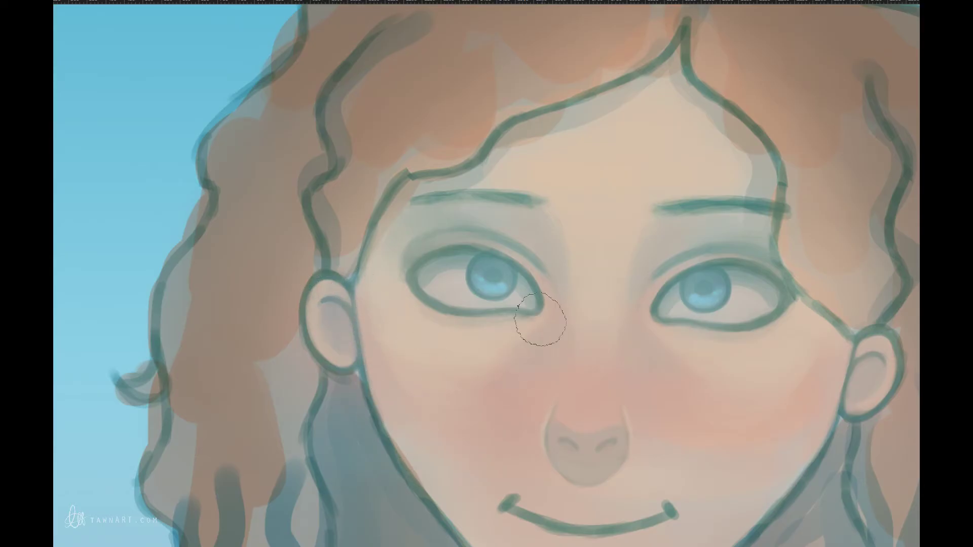
left_click(500, 387, "ctrl+alt")
mouse_move(543, 394)
left_mouse_down()
mouse_move(596, 387)
mouse_move(526, 367)
left_mouse_up()
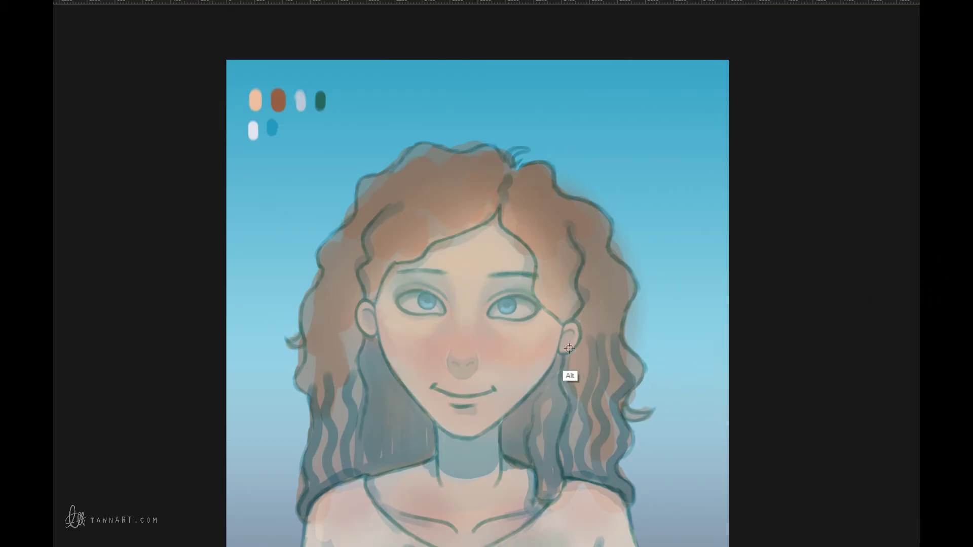
key("bracketleft")
key("bracketleft")
key("bracketleft")
key("bracketleft")
key("bracketleft")
key("bracketleft")
left_click(413, 341, "alt")
scroll(471, 349, "down", 2)
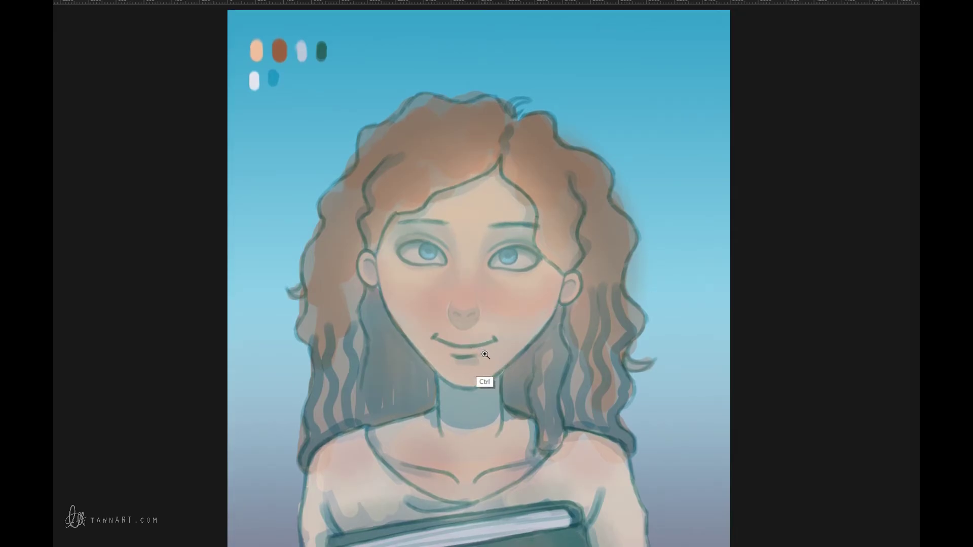
left_click(485, 355, "ctrl")
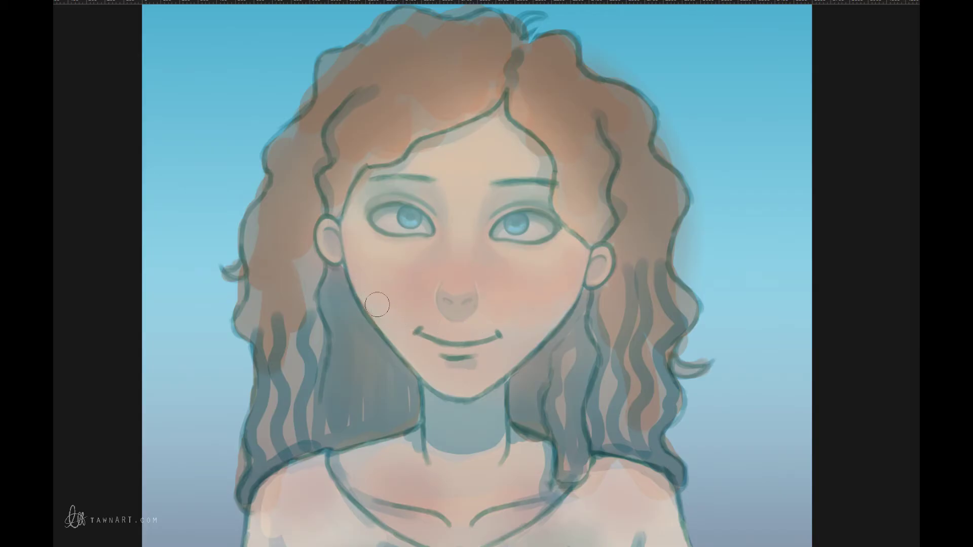
key("alt")
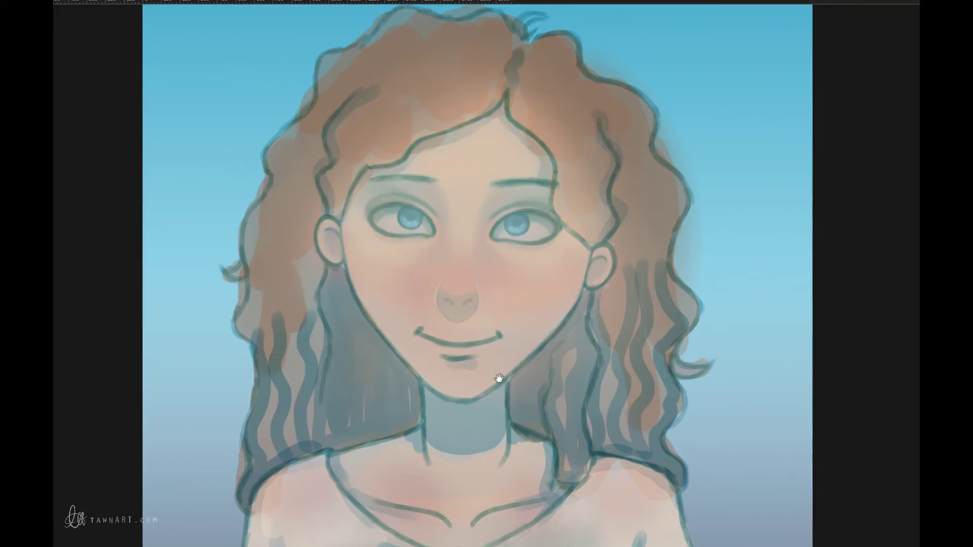
Zoom in on the mouth and lighten the mouth line and lower-lip line.
left_click_drag(485, 410, 498, 375)
left_click(568, 313, "ctrl")
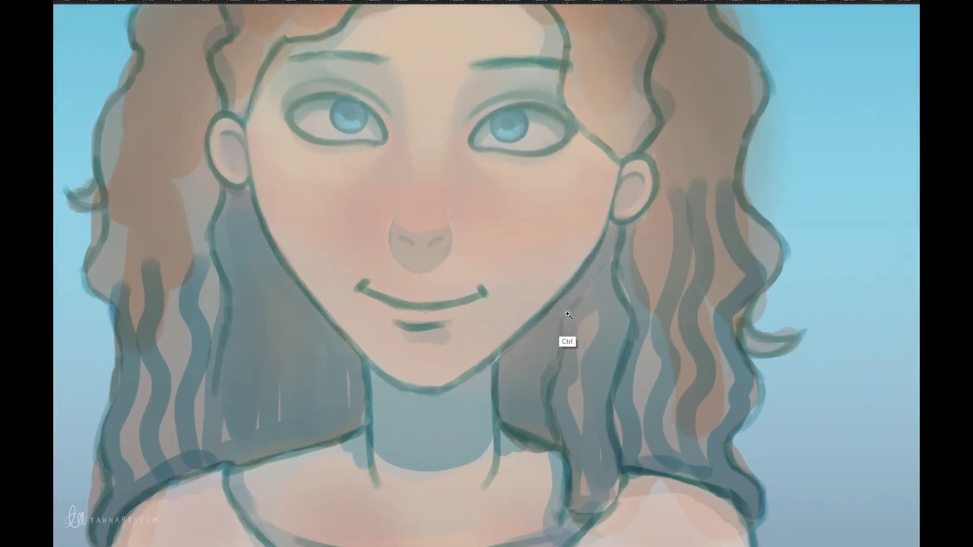
left_click(568, 313, "ctrl")
left_click_drag(432, 333, 578, 412)
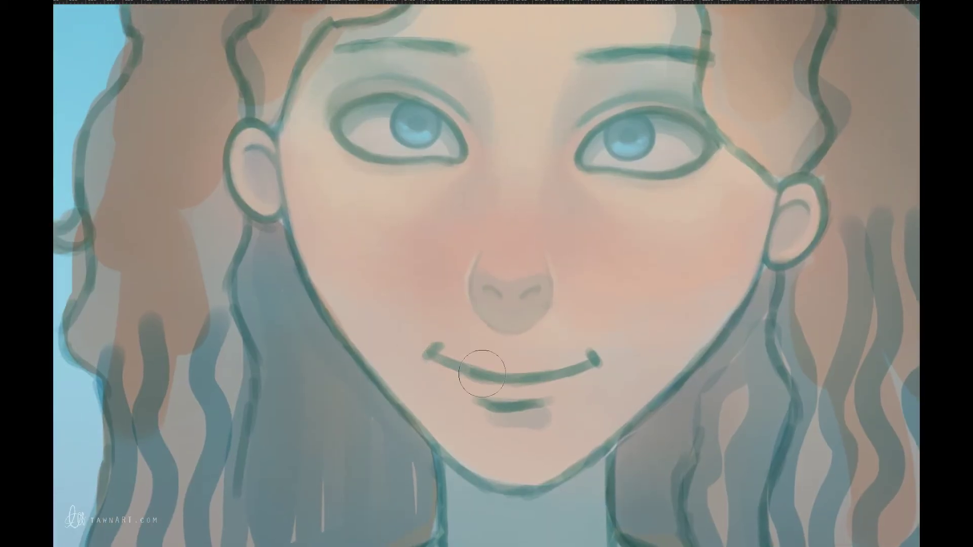
mouse_move(605, 353)
left_mouse_down()
mouse_move(563, 371)
mouse_move(417, 349)
left_mouse_up()
left_click_drag(465, 404, 553, 406)
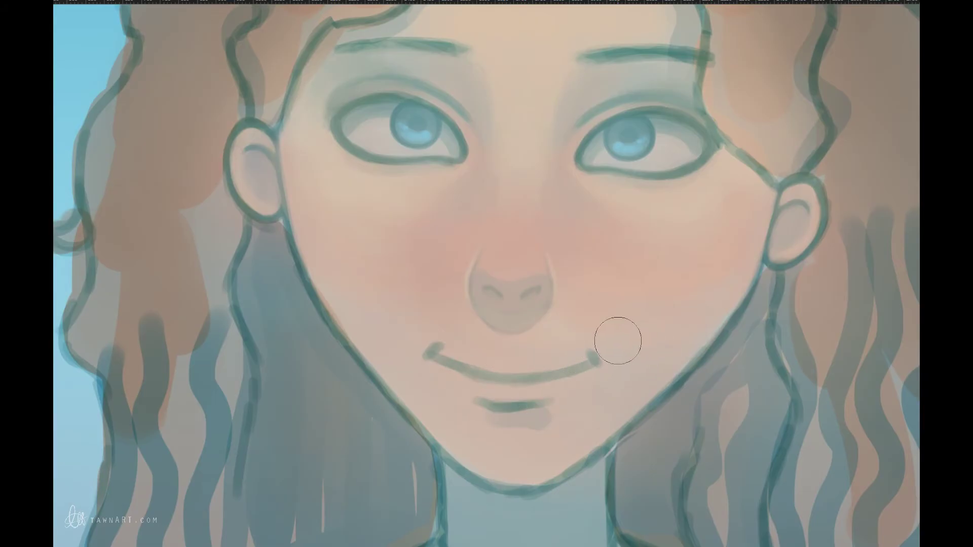
Sample the skin below the lip and smooth the under-lip shadow into a soft arch.
key("alt")
left_click(519, 423, "alt")
left_click_drag(514, 418, 552, 427)
left_click_drag(478, 422, 555, 426)
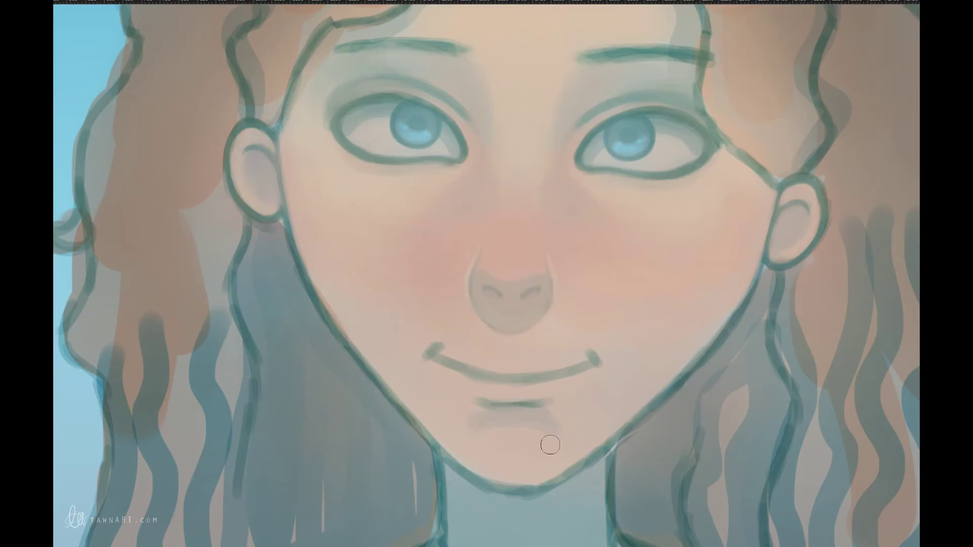